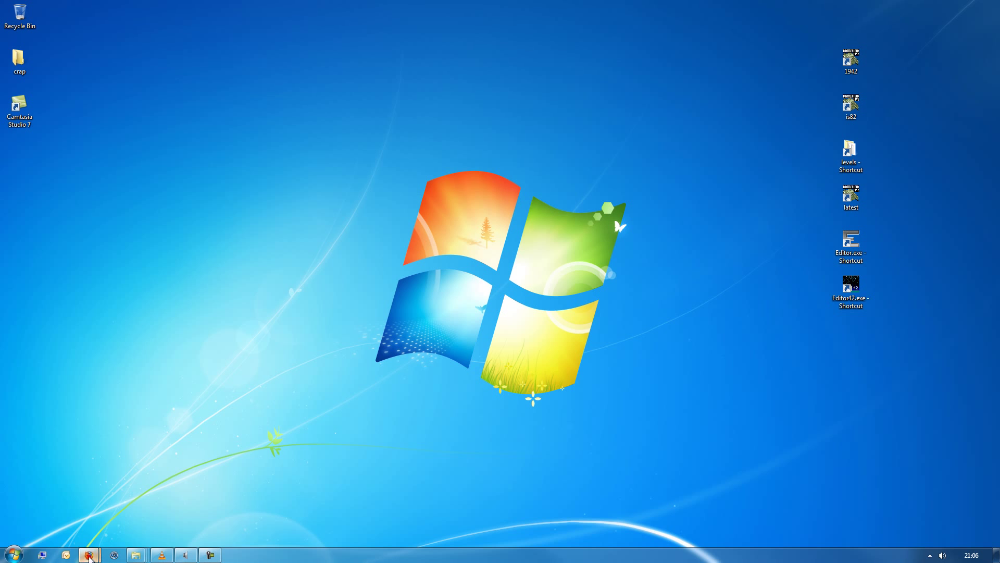
Bring up the Firefox window, maximize it and load the bfmods.com website.
{"action": "mouse_move", "coordinate": [90, 556]}
{"action": "left_click", "coordinate": [173, 498]}
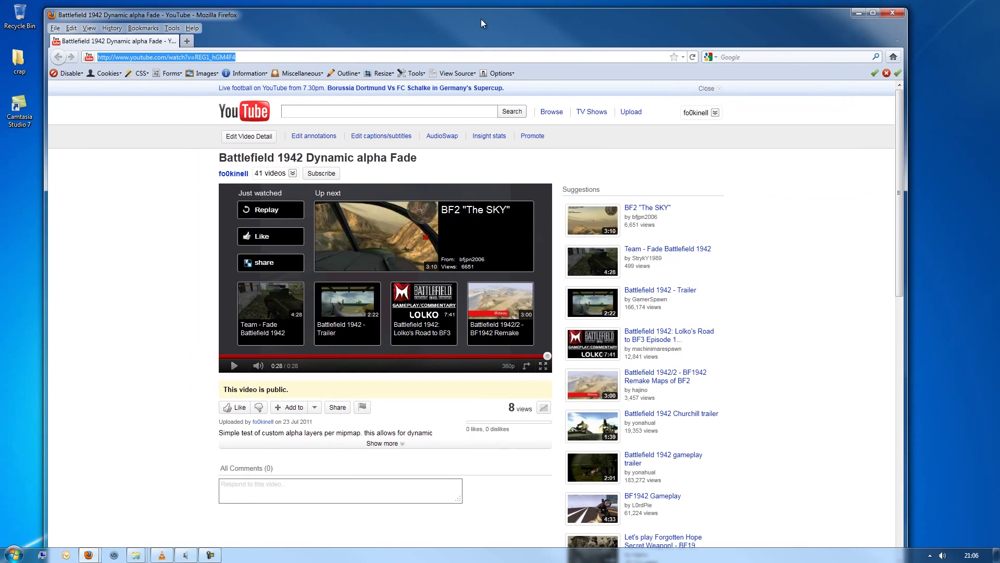
{"action": "double_click", "coordinate": [481, 19]}
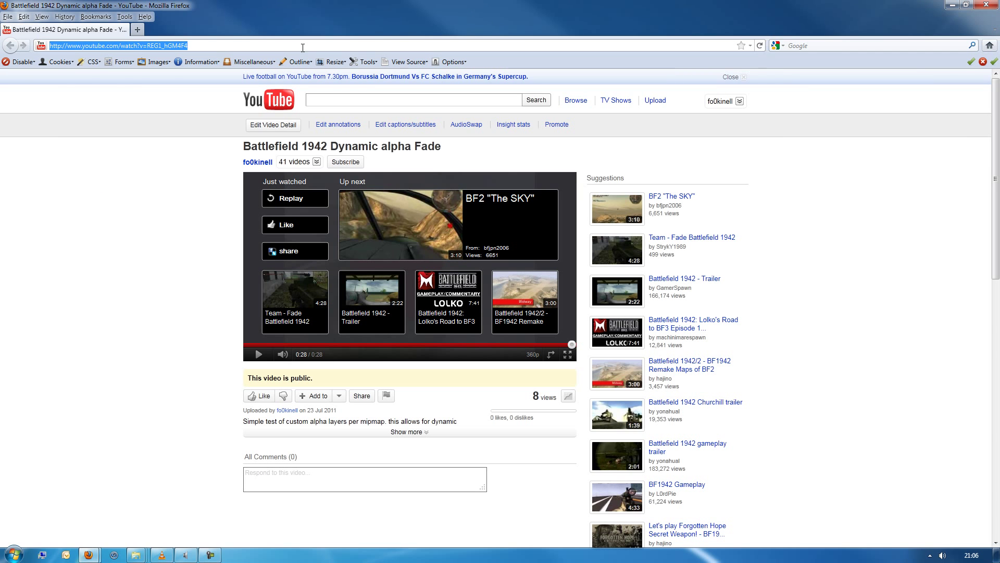
{"action": "type", "text": "bfmods.com"}
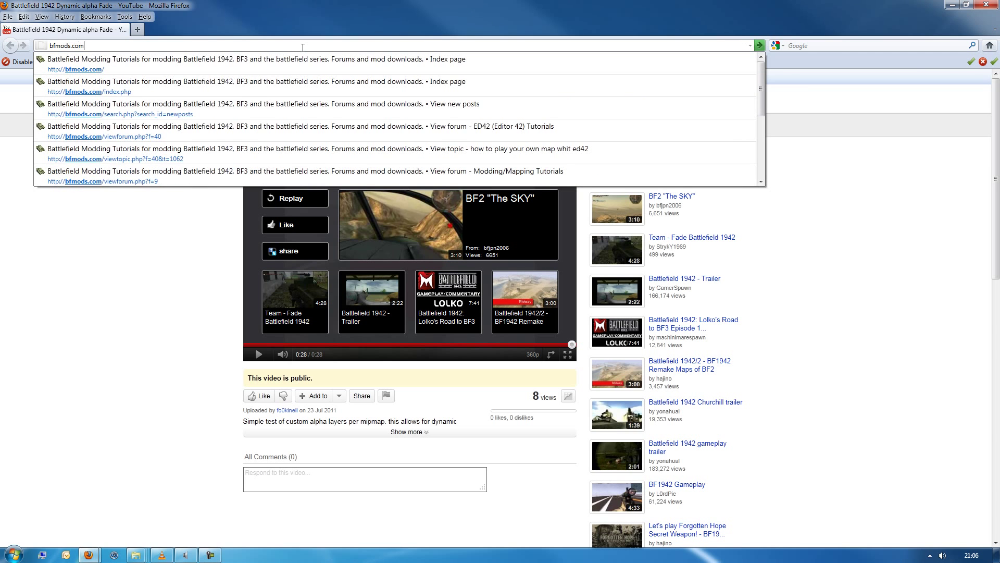
{"action": "key", "text": "Return"}
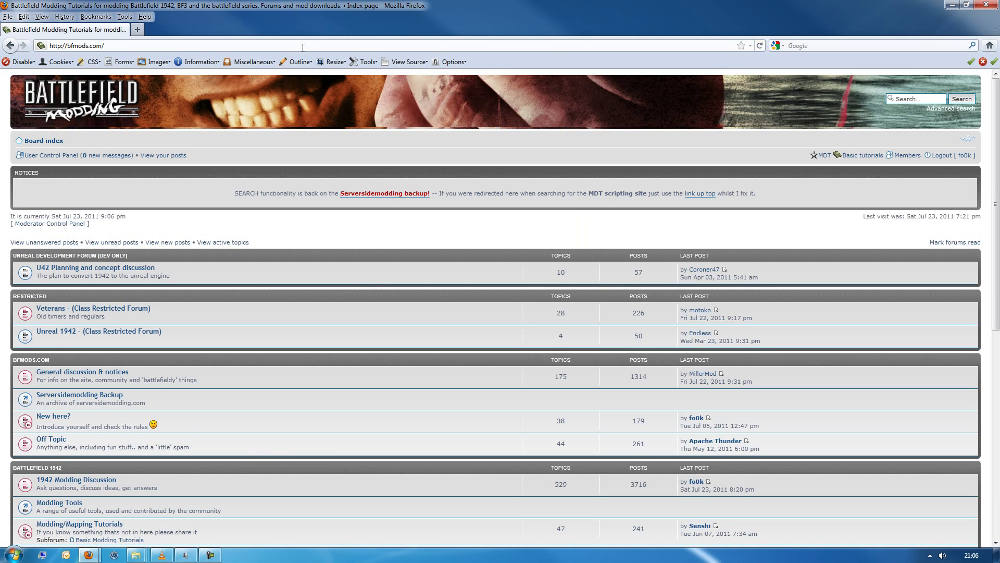
Open the topic "Tutorial How to setup Ed42 (Editor 42)" in the ED42 section of the Modding/Mapping Tutorials forum.
{"action": "scroll", "coordinate": [424, 274], "scroll_direction": "down", "scroll_amount": 4}
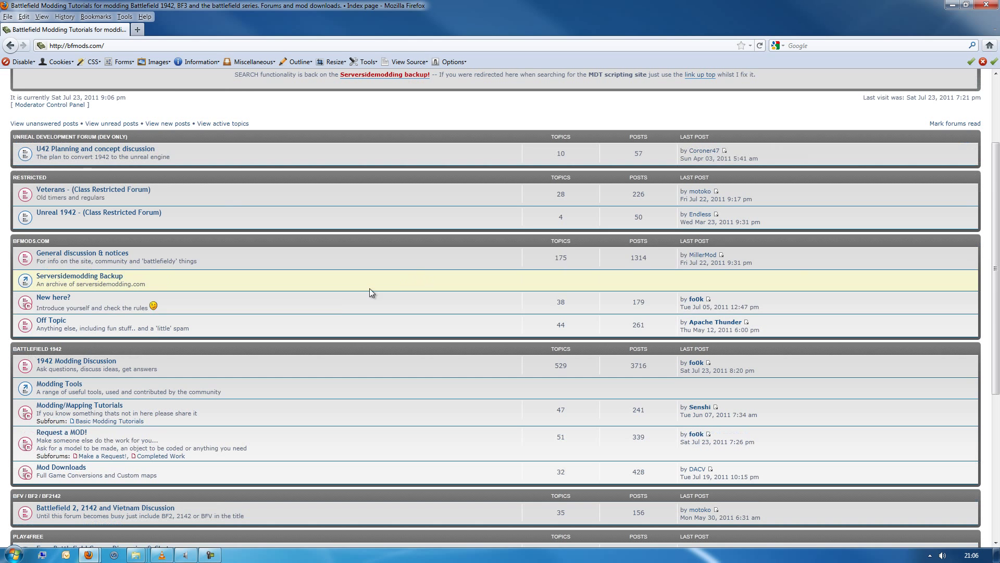
{"action": "left_click", "coordinate": [79, 408]}
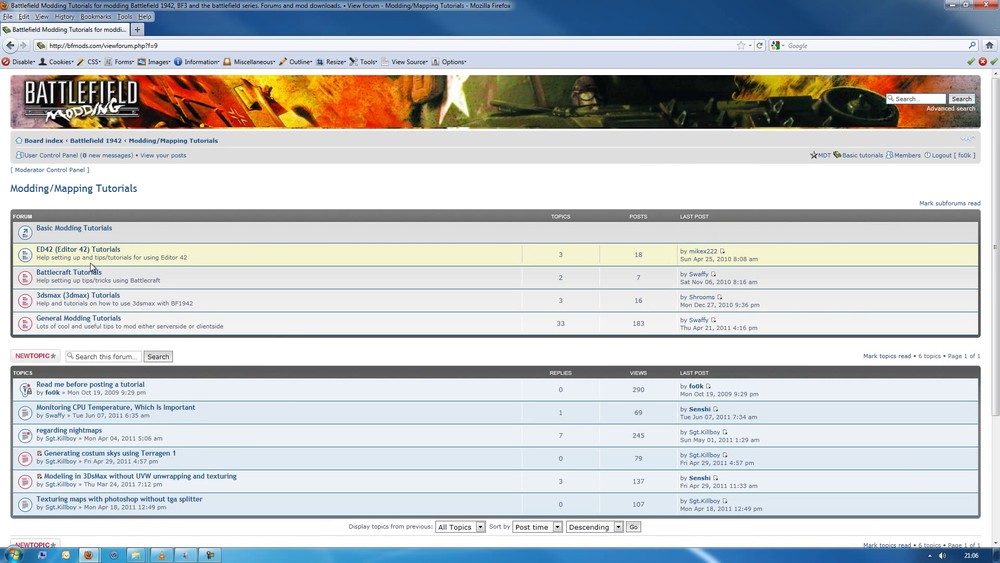
{"action": "left_click", "coordinate": [78, 250]}
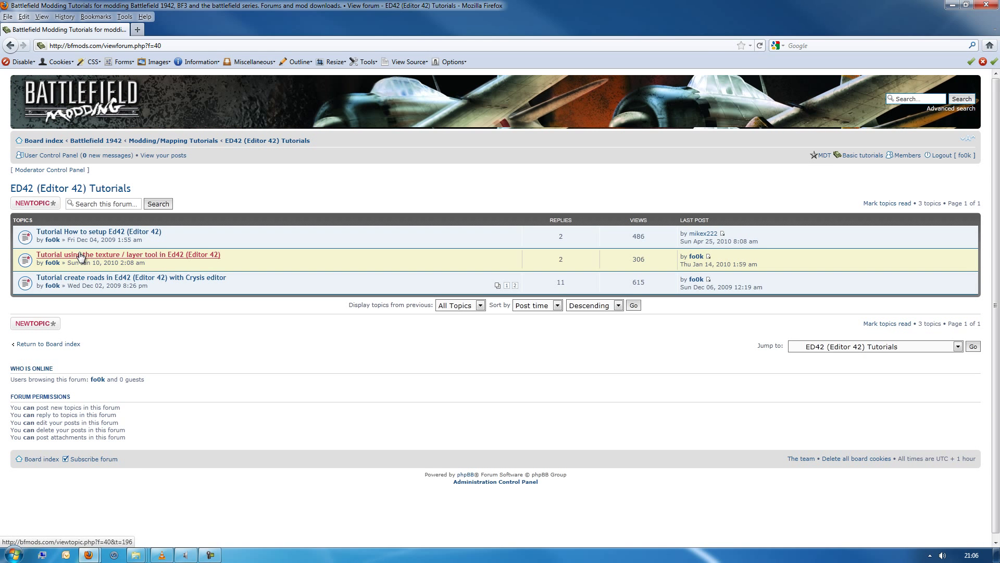
{"action": "left_click", "coordinate": [100, 235]}
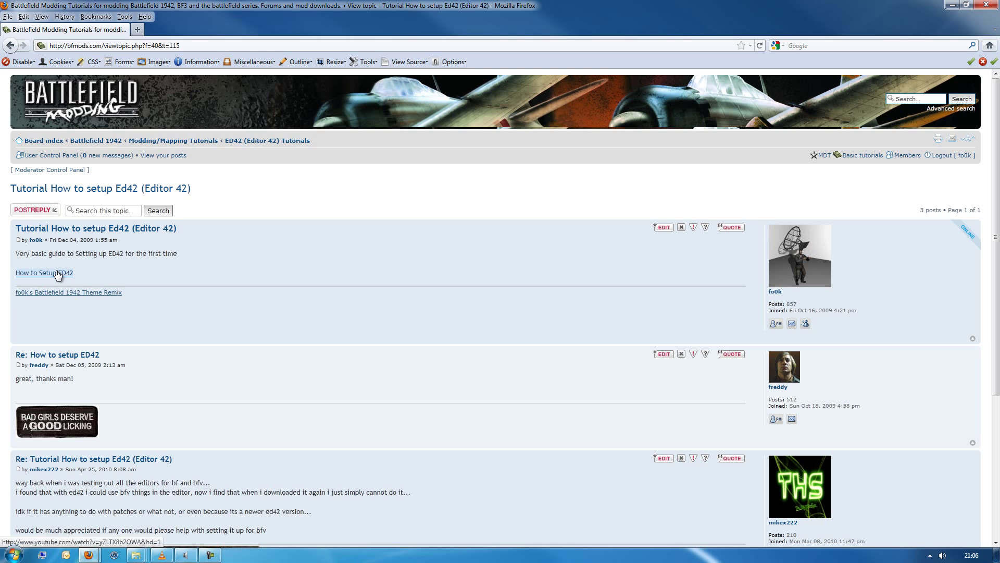
Open the "How to Setup ED42" link in a new window and skim through the video.
{"action": "right_click", "coordinate": [58, 273]}
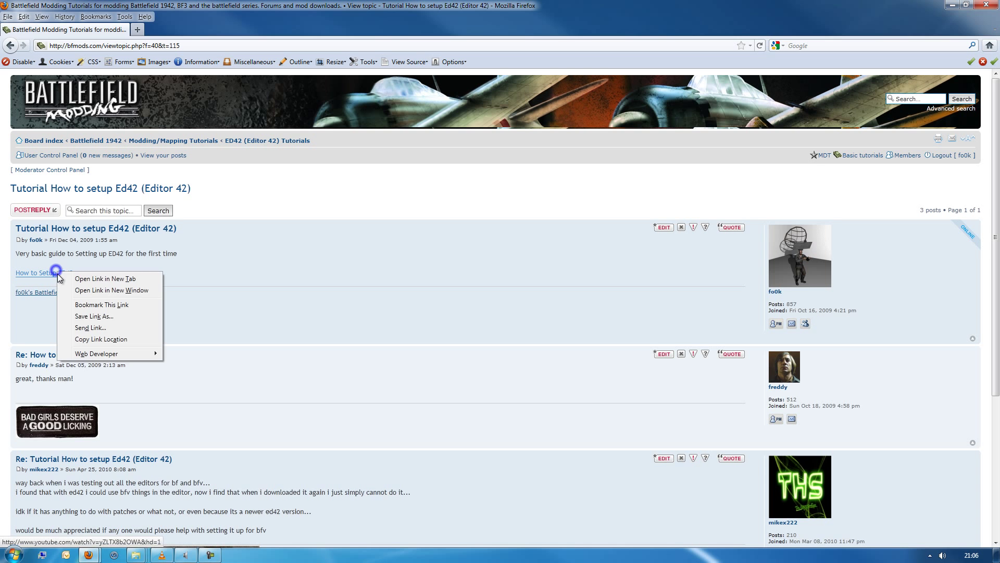
{"action": "left_click", "coordinate": [88, 289]}
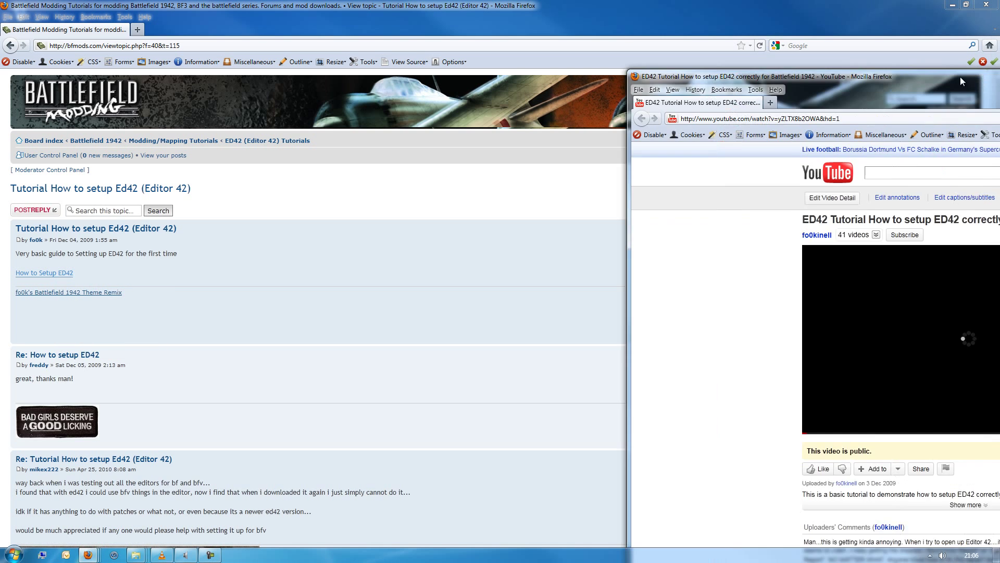
{"action": "left_click_drag", "start_coordinate": [962, 82], "coordinate": [391, 39]}
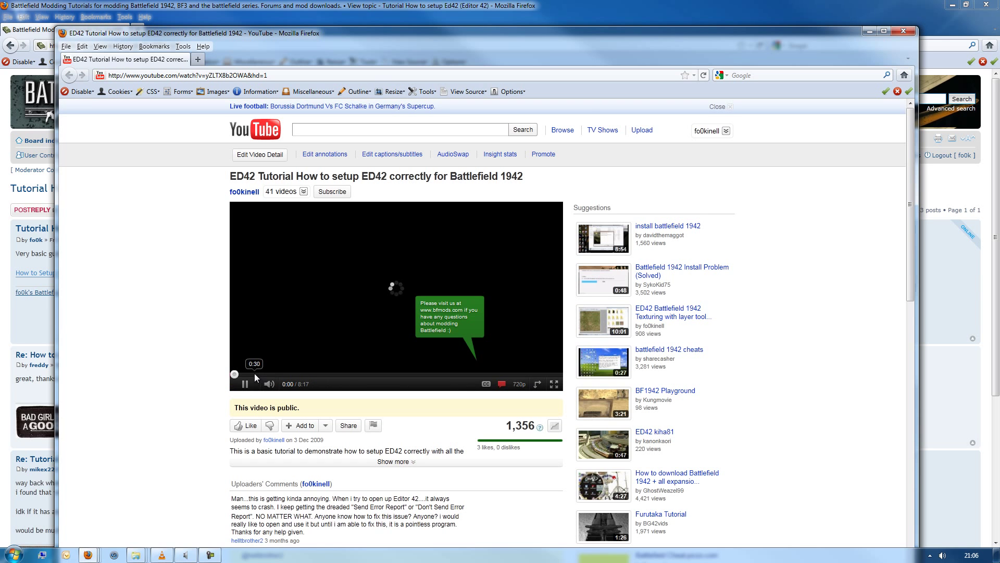
{"action": "left_click", "coordinate": [279, 374]}
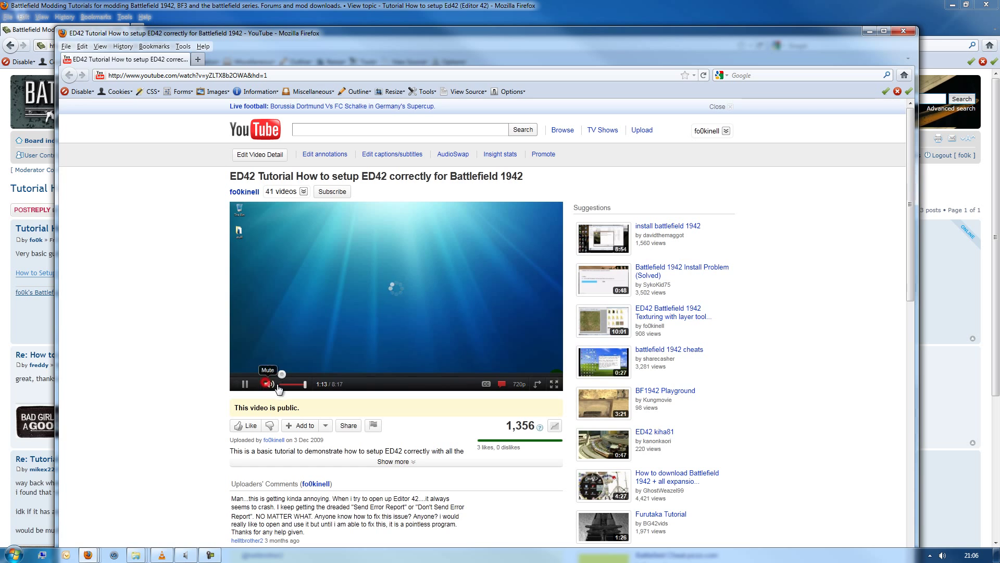
{"action": "left_click", "coordinate": [340, 374]}
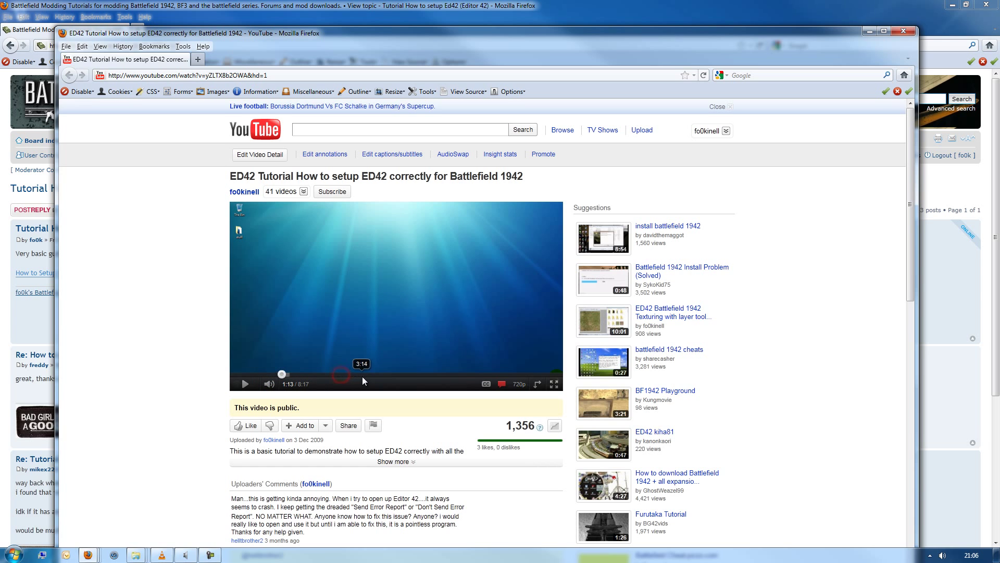
{"action": "left_click", "coordinate": [303, 374]}
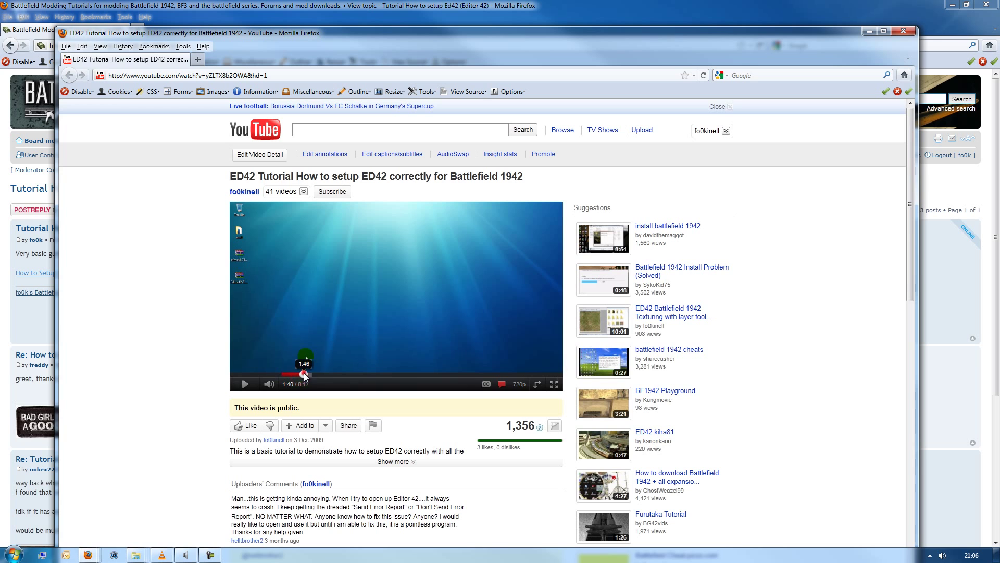
{"action": "left_click", "coordinate": [321, 375]}
Close the setup video window and the forum browser window.
{"action": "left_click", "coordinate": [905, 31]}
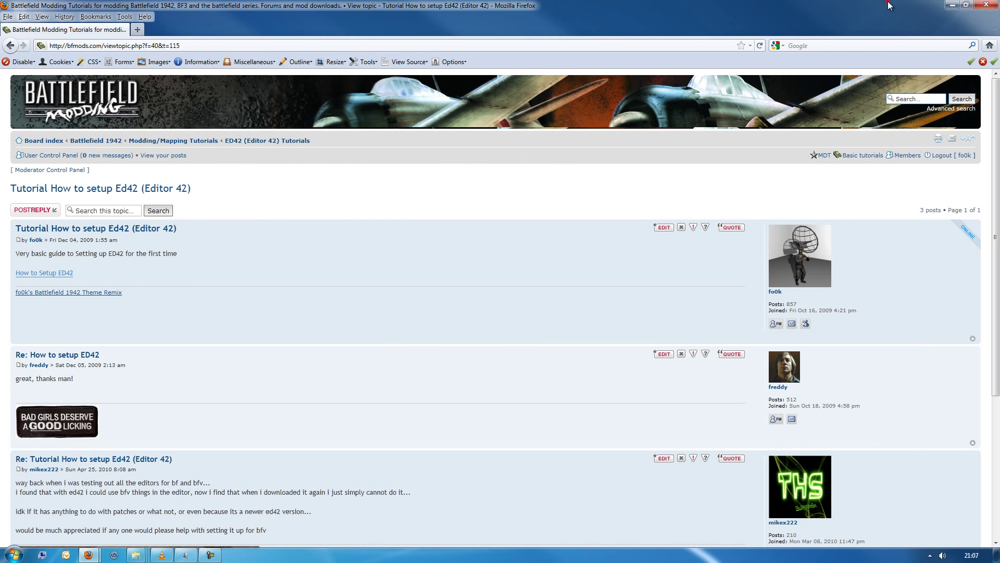
{"action": "left_click", "coordinate": [965, 5]}
{"action": "left_click", "coordinate": [897, 16]}
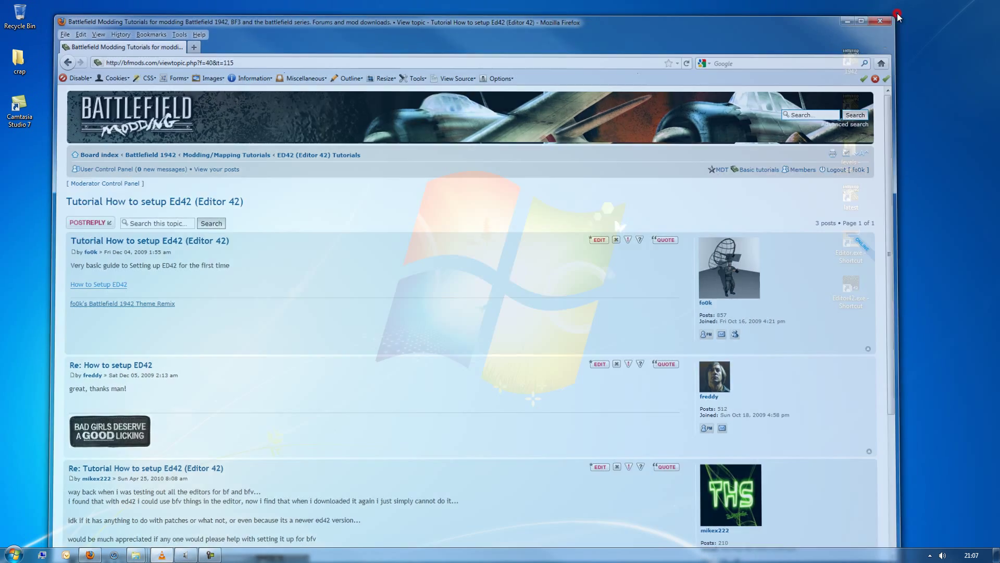
Launch Editor42, look through the list of levels that can be opened, dismiss it and exit the editor.
{"action": "left_click", "coordinate": [850, 288]}
{"action": "double_click", "coordinate": [849, 286]}
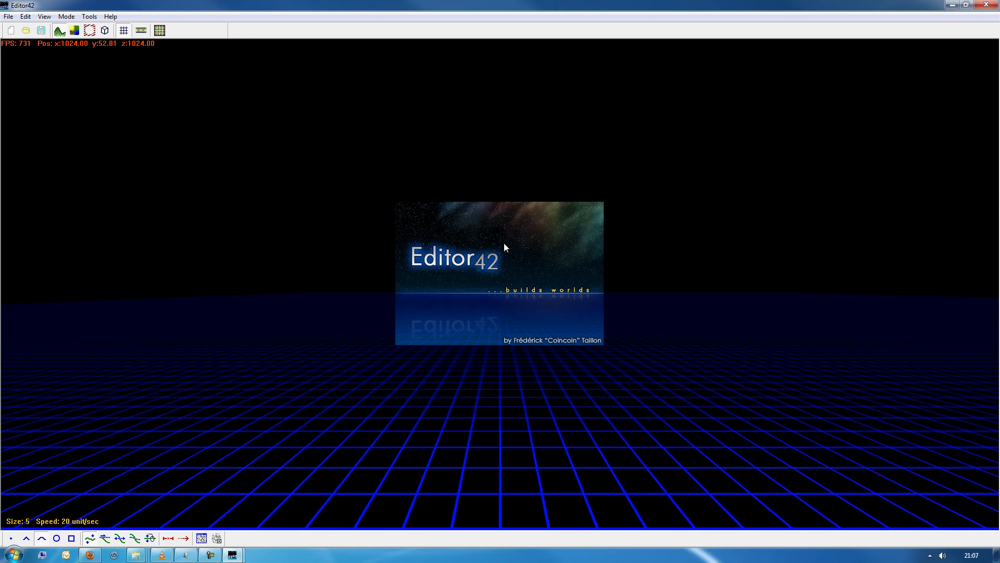
{"action": "left_click", "coordinate": [26, 30]}
{"action": "left_click", "coordinate": [451, 252]}
{"action": "left_click", "coordinate": [461, 286]}
{"action": "left_click", "coordinate": [457, 327]}
{"action": "left_click", "coordinate": [459, 252]}
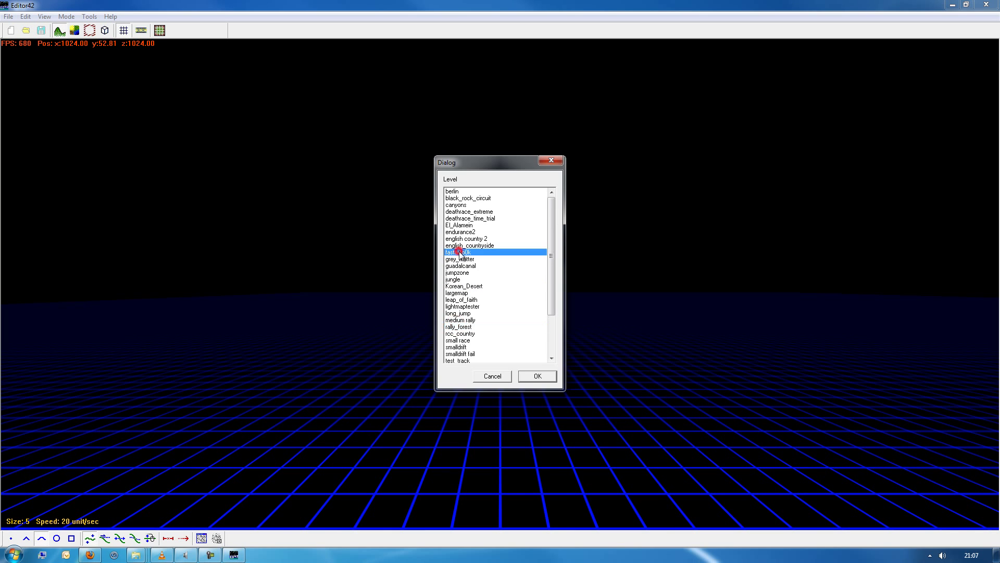
{"action": "left_click", "coordinate": [548, 161]}
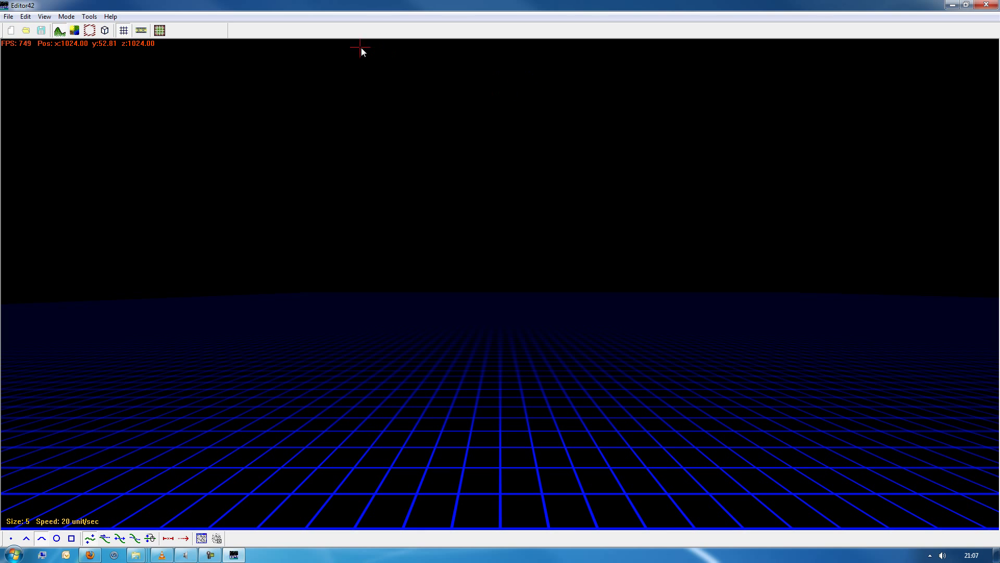
{"action": "left_click", "coordinate": [986, 5]}
{"action": "left_click", "coordinate": [383, 293]}
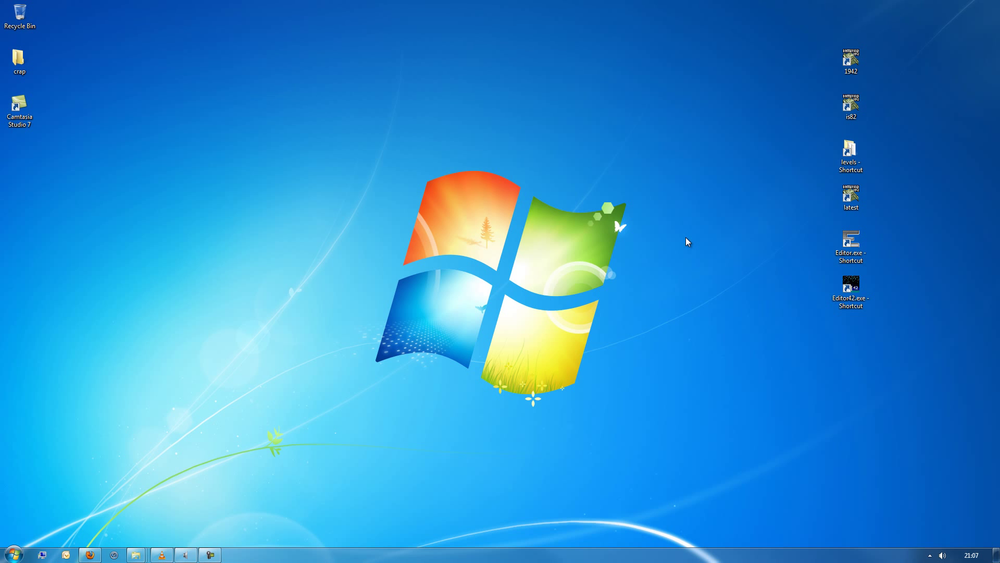
Create a new folder on the desktop named ournewmap.
{"action": "right_click", "coordinate": [194, 130]}
{"action": "left_click", "coordinate": [168, 217]}
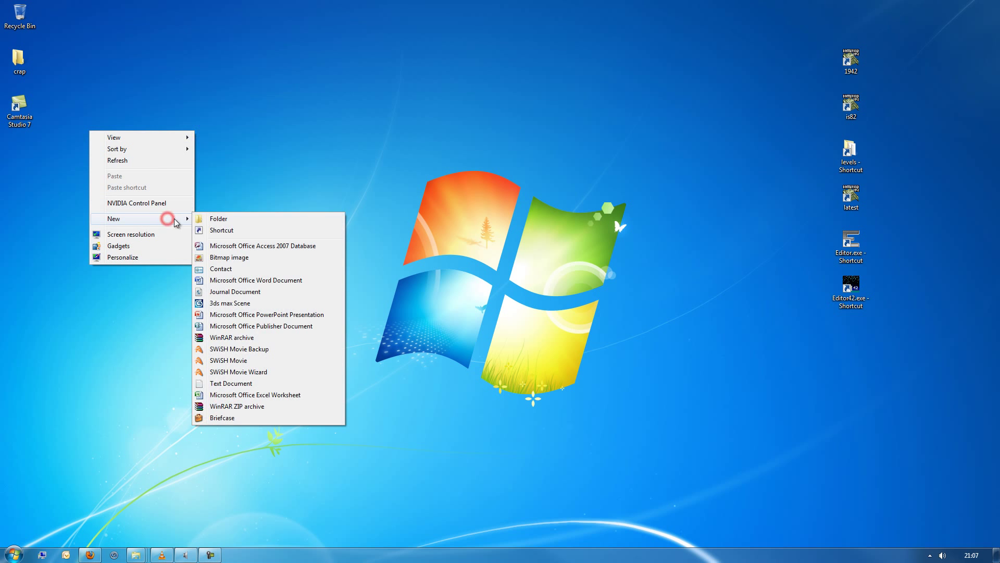
{"action": "left_click", "coordinate": [227, 220]}
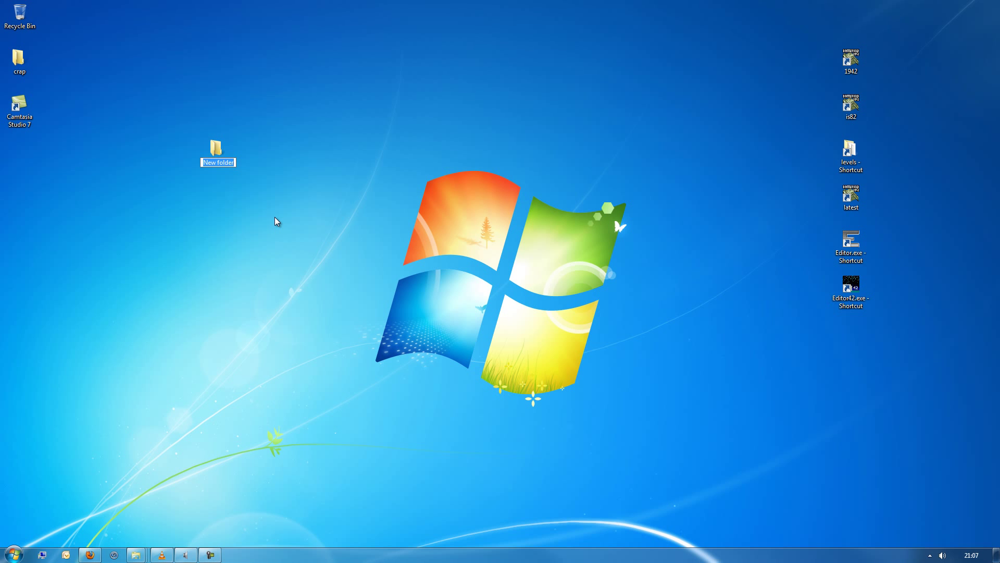
{"action": "type", "text": "ournewmap"}
{"action": "key", "text": "Return"}
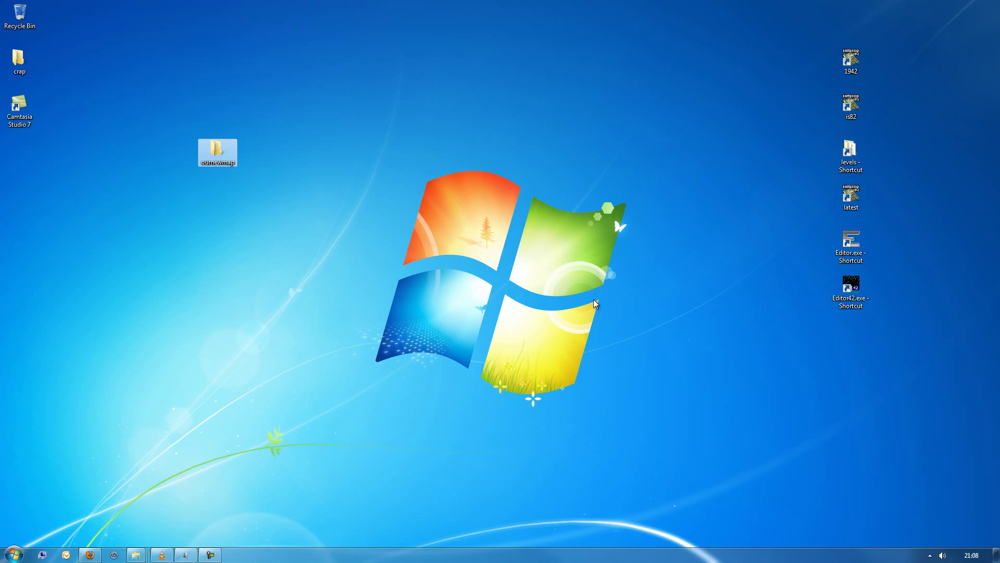
{"action": "left_click", "coordinate": [568, 323]}
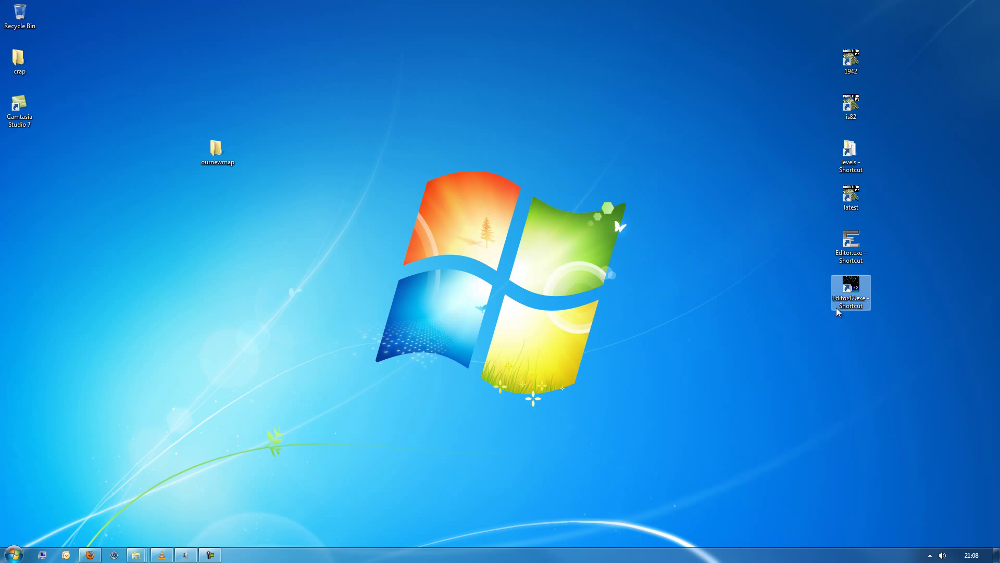
Launch Editor42 and create a new level with Medium (512 x 512) map size and Full texture size.
{"action": "left_click", "coordinate": [816, 348]}
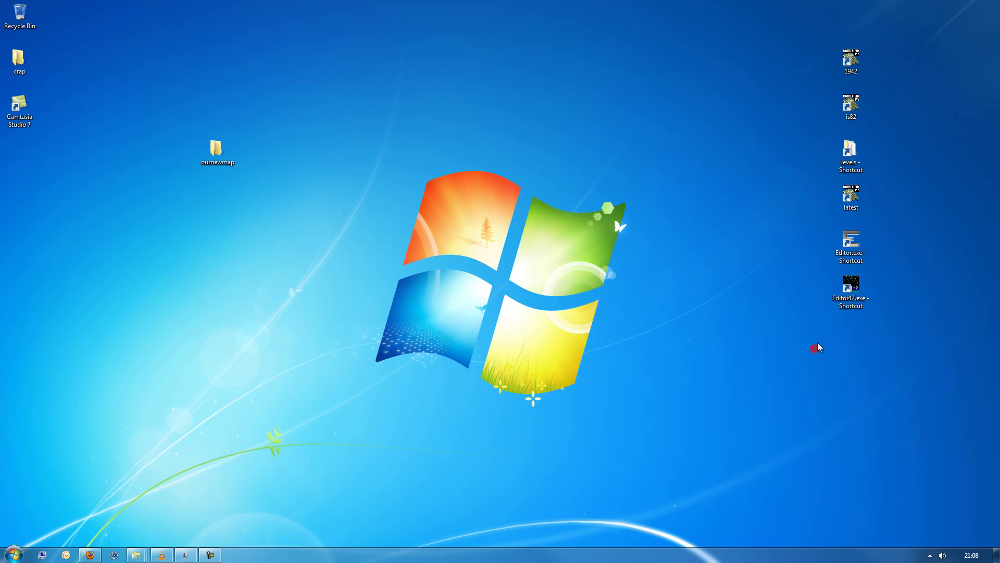
{"action": "double_click", "coordinate": [847, 291]}
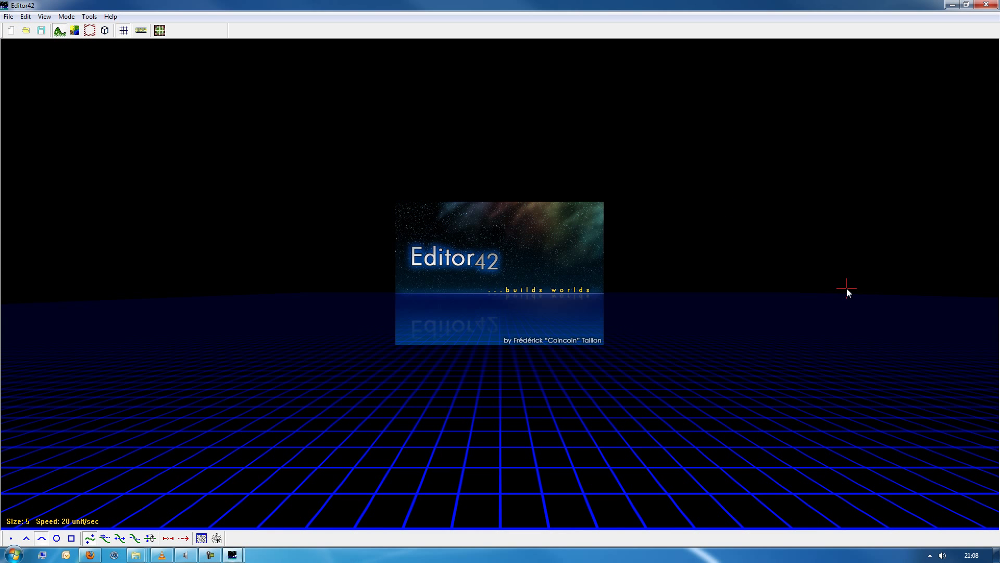
{"action": "left_click", "coordinate": [11, 30]}
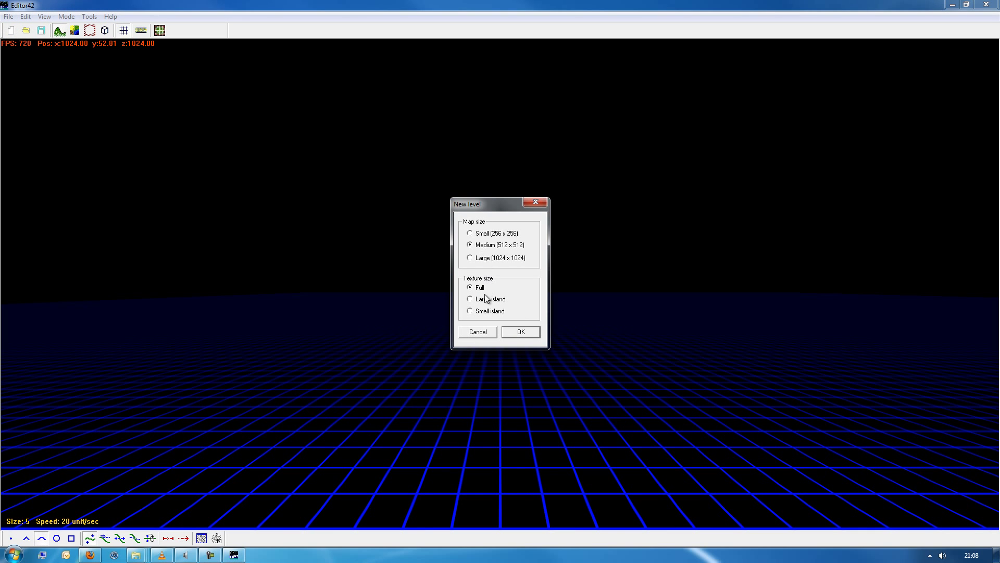
{"action": "left_click", "coordinate": [517, 334]}
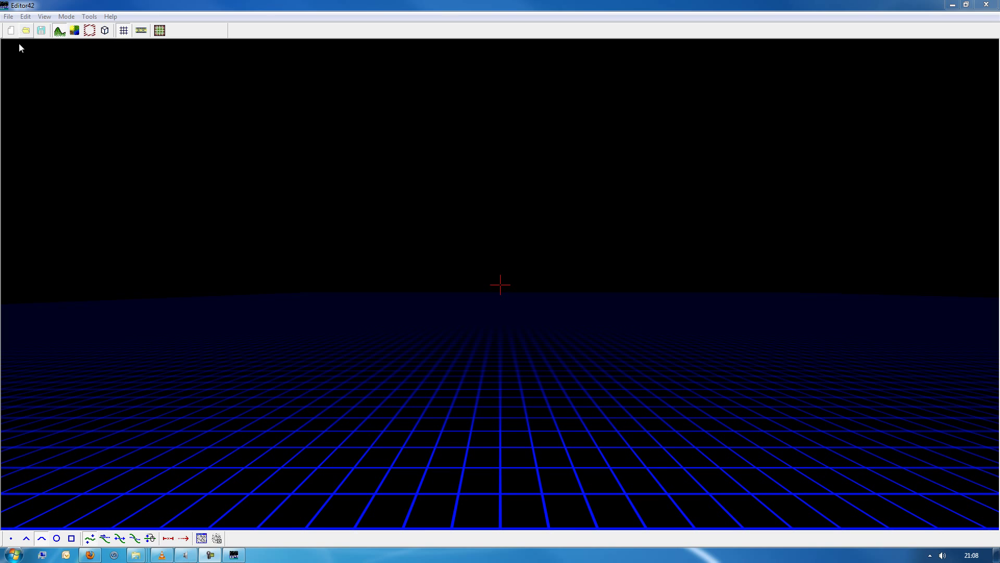
Save the new level under the name ournewmap and exit Editor42.
{"action": "left_click", "coordinate": [9, 16]}
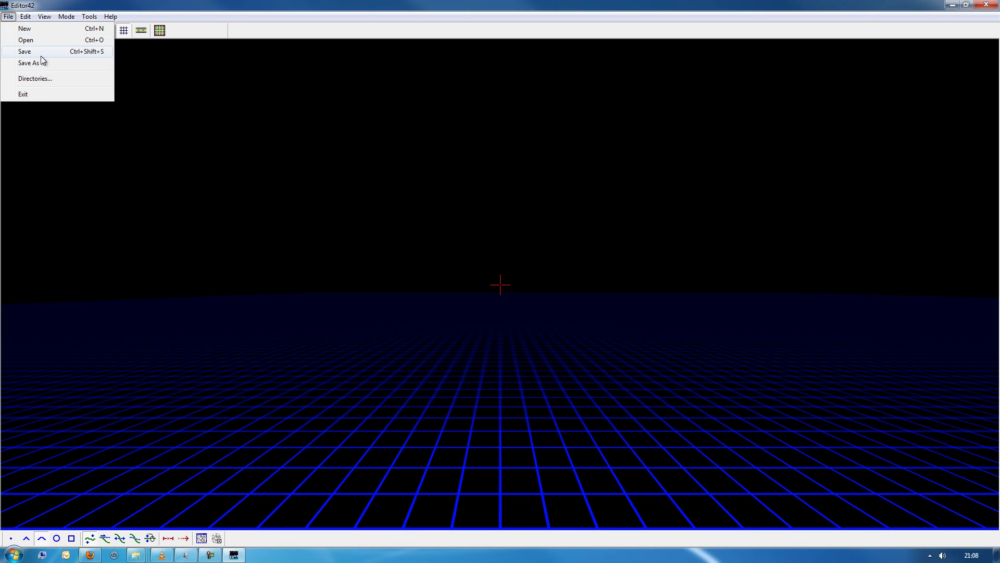
{"action": "left_click", "coordinate": [46, 64]}
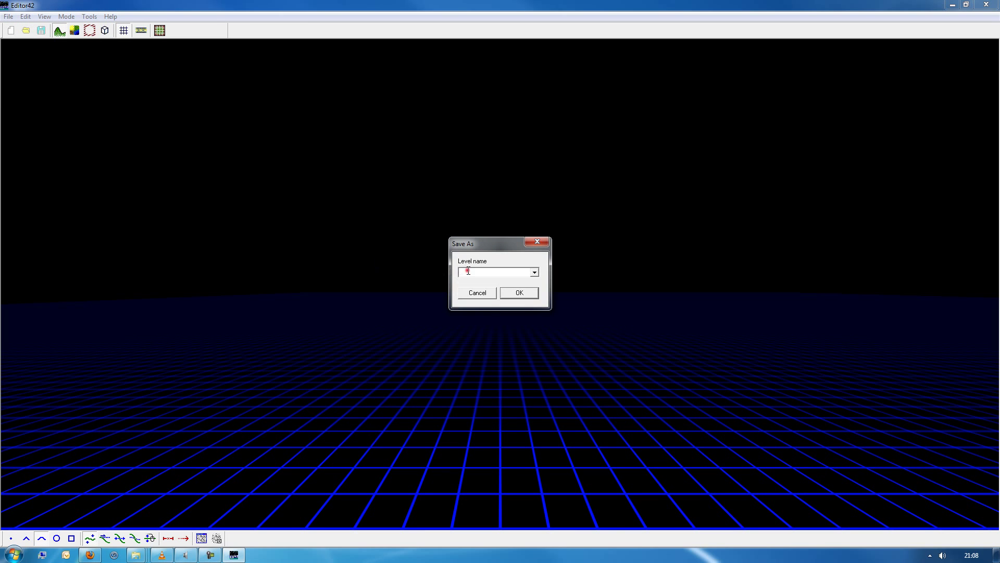
{"action": "type", "text": "ournewmap"}
{"action": "left_click", "coordinate": [513, 290]}
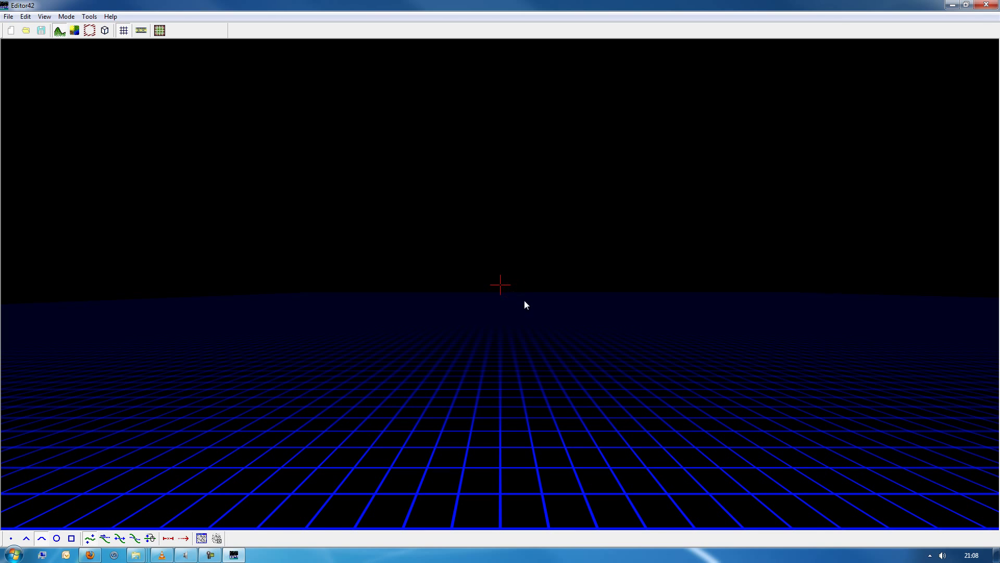
{"action": "left_click", "coordinate": [629, 317]}
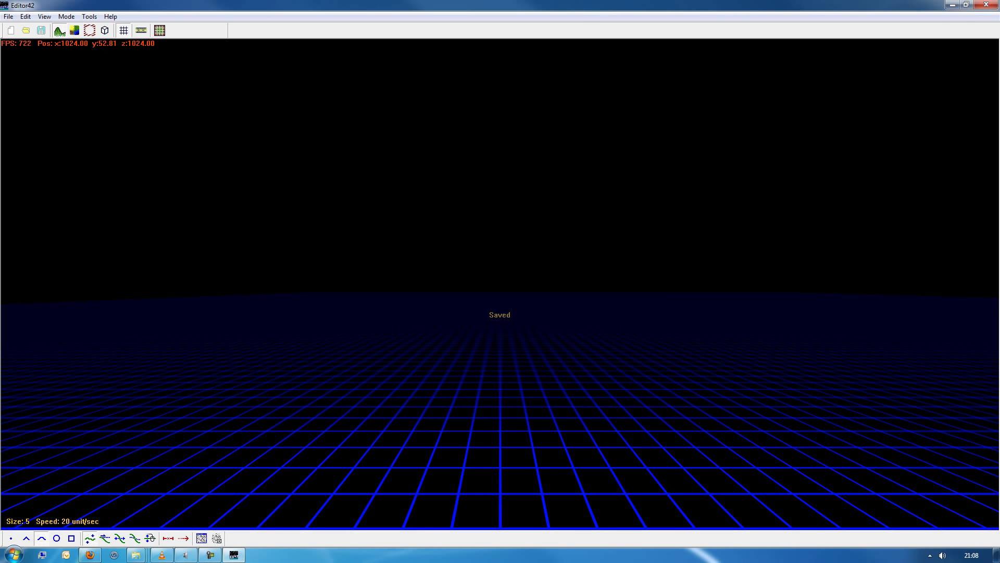
{"action": "left_click", "coordinate": [979, 6]}
{"action": "left_click", "coordinate": [235, 336]}
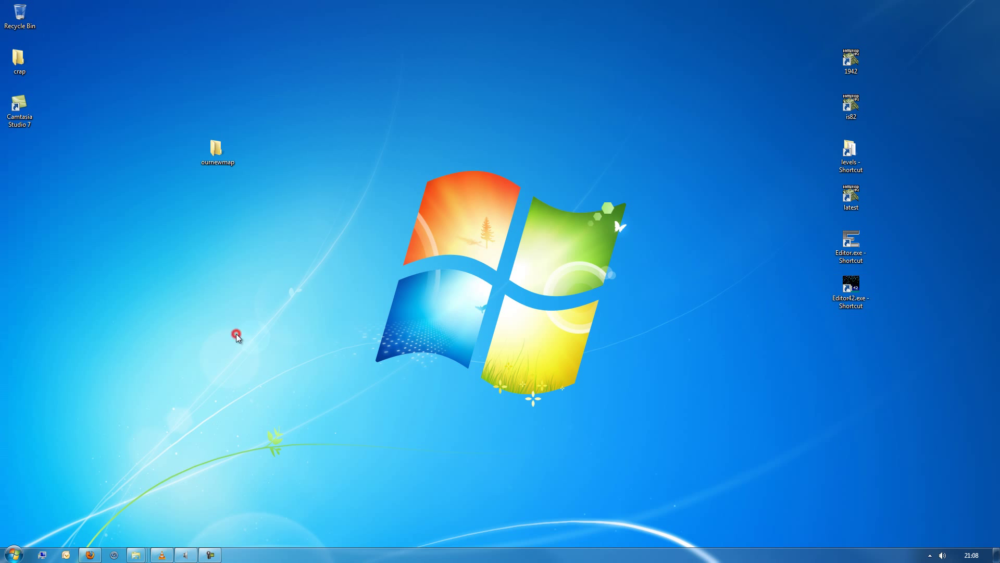
Open a file browser window and go to Store (F:) > Play (C) > BFDEV > bf1942 > levels > ournewmap.
{"action": "left_click", "coordinate": [43, 554]}
{"action": "left_click", "coordinate": [316, 211]}
{"action": "double_click", "coordinate": [316, 211]}
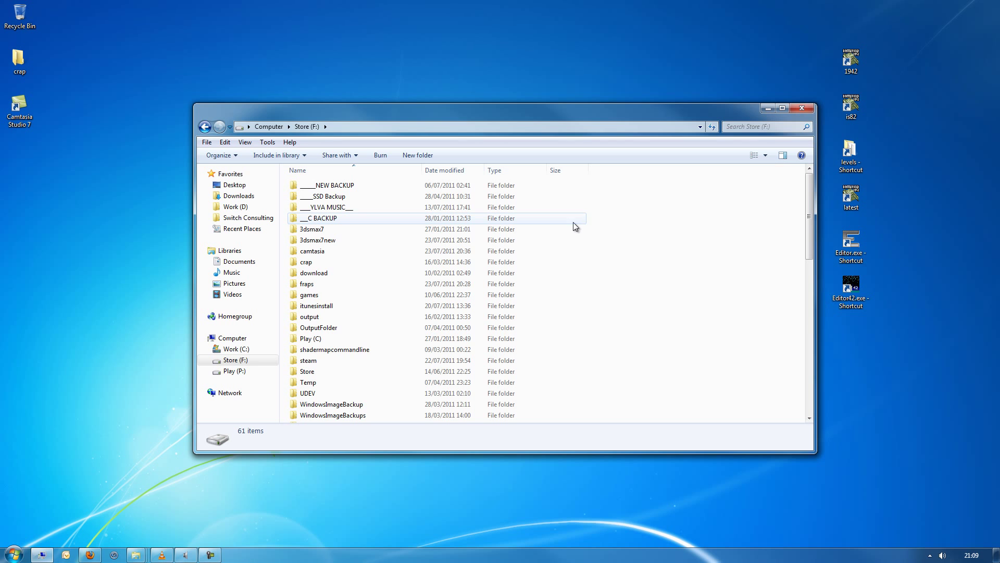
{"action": "double_click", "coordinate": [311, 339]}
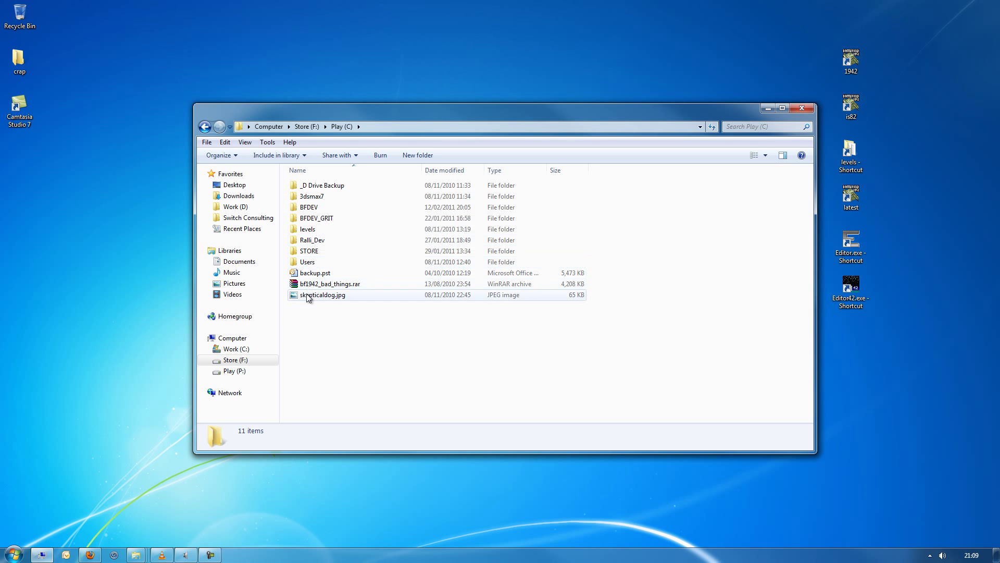
{"action": "double_click", "coordinate": [305, 208]}
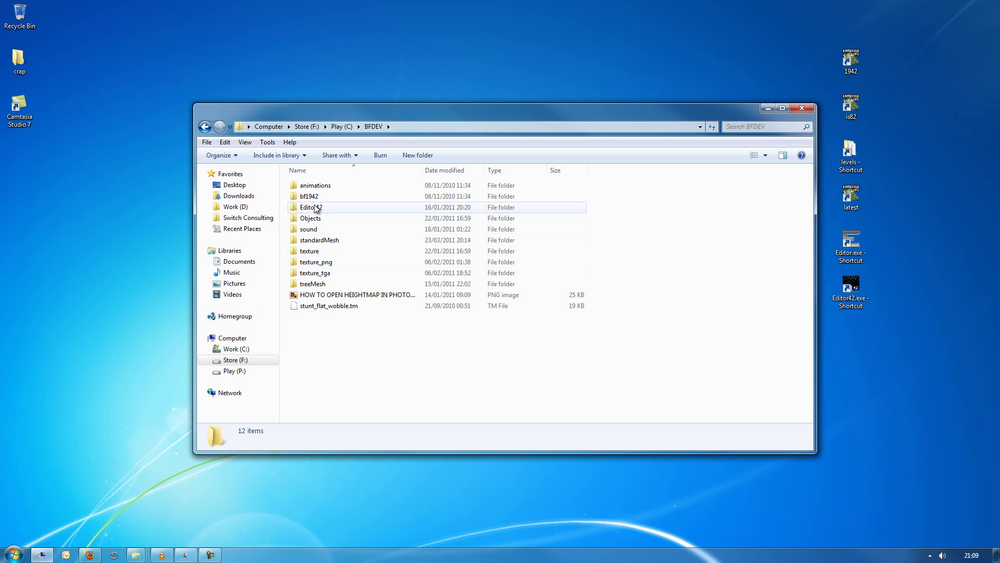
{"action": "double_click", "coordinate": [311, 196]}
{"action": "double_click", "coordinate": [310, 190]}
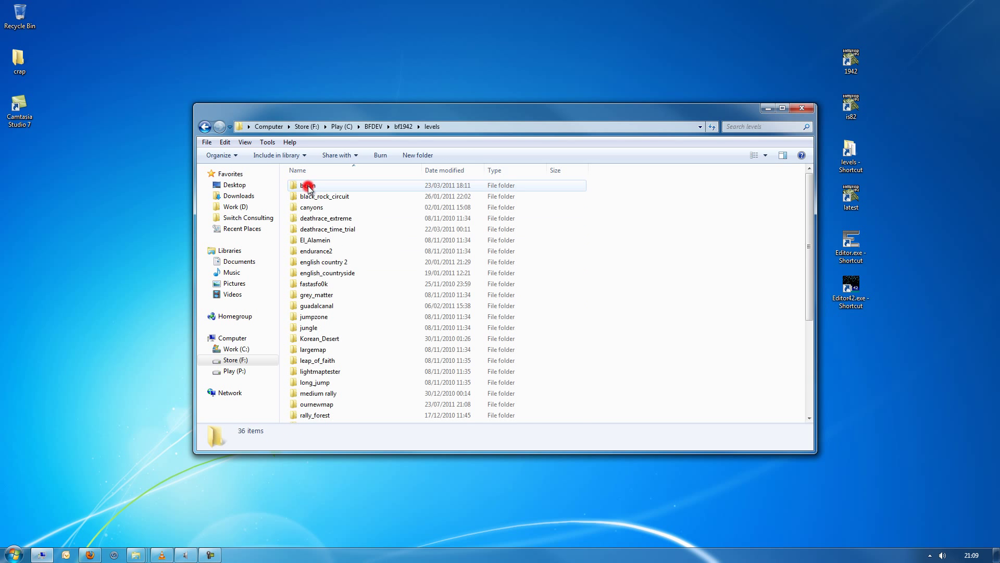
{"action": "scroll", "coordinate": [338, 266], "scroll_direction": "down", "scroll_amount": 5}
{"action": "left_click", "coordinate": [337, 253]}
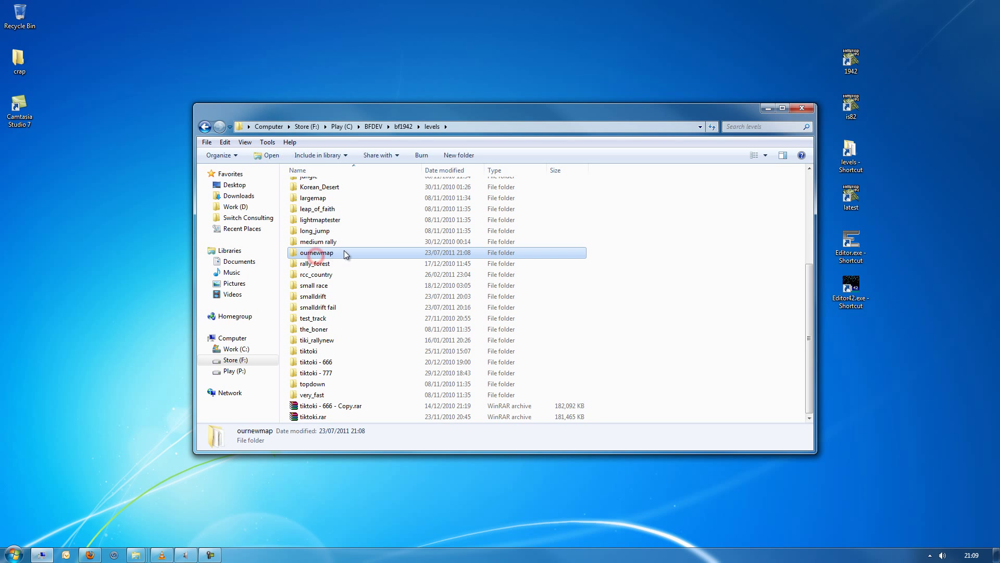
{"action": "double_click", "coordinate": [320, 252]}
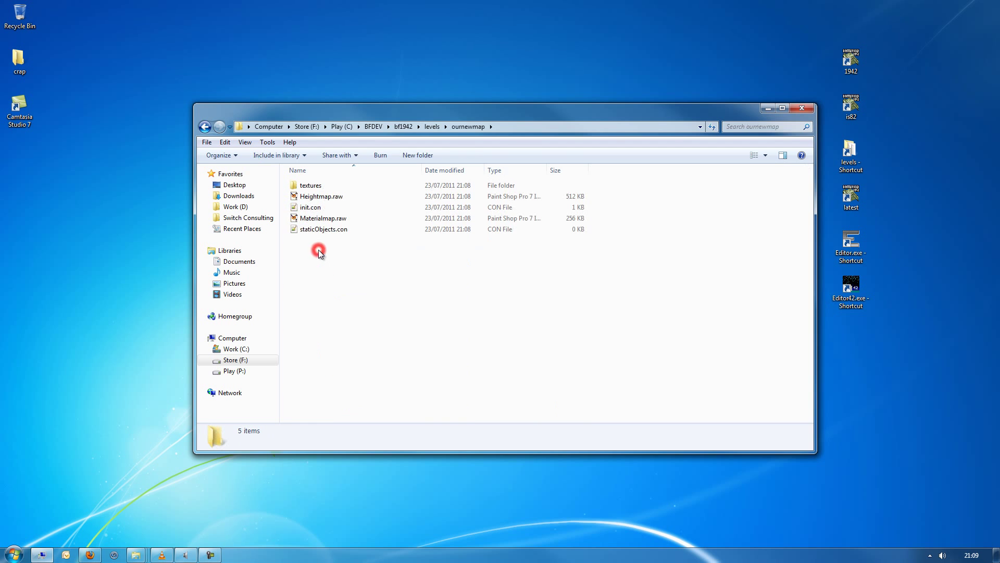
Narrow the ournewmap window, move it aside and place the desktop ournewmap folder clear of it.
{"action": "left_click_drag", "start_coordinate": [818, 387], "coordinate": [446, 378]}
{"action": "left_click_drag", "start_coordinate": [304, 110], "coordinate": [133, 174]}
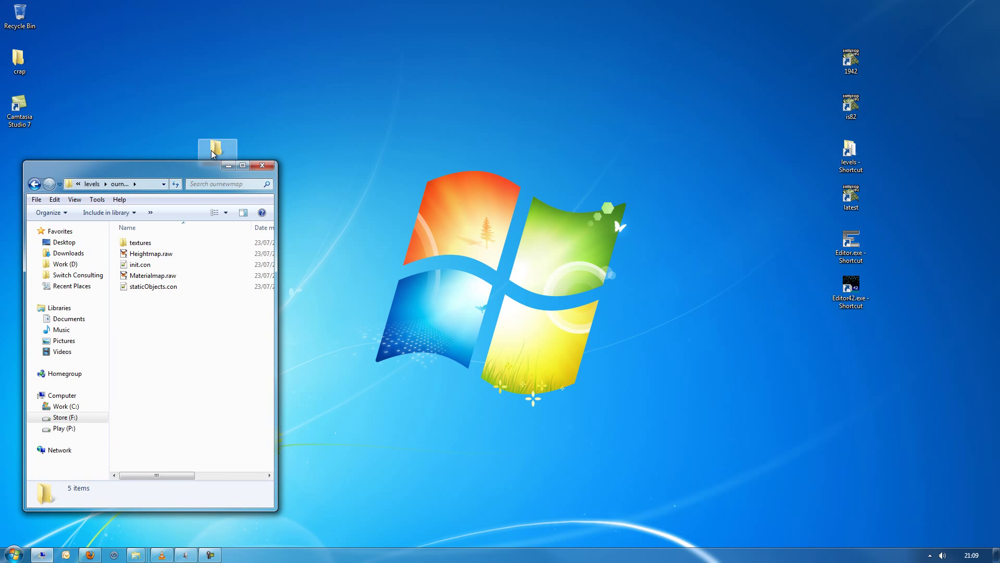
{"action": "left_click_drag", "start_coordinate": [213, 149], "coordinate": [456, 107]}
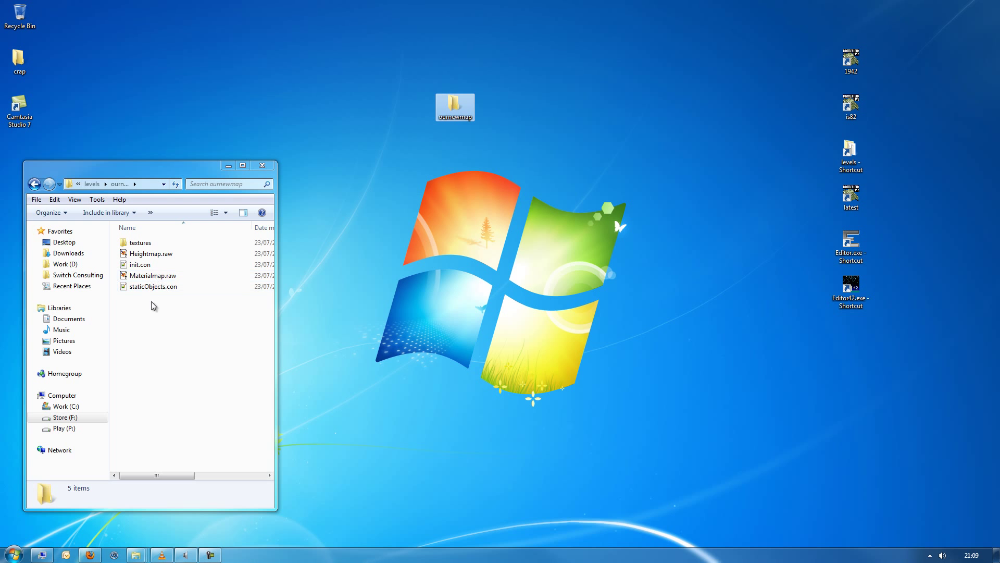
Inspect the contents of staticObjects.con and init.con in the ournewmap level, closing each file after viewing.
{"action": "double_click", "coordinate": [153, 286]}
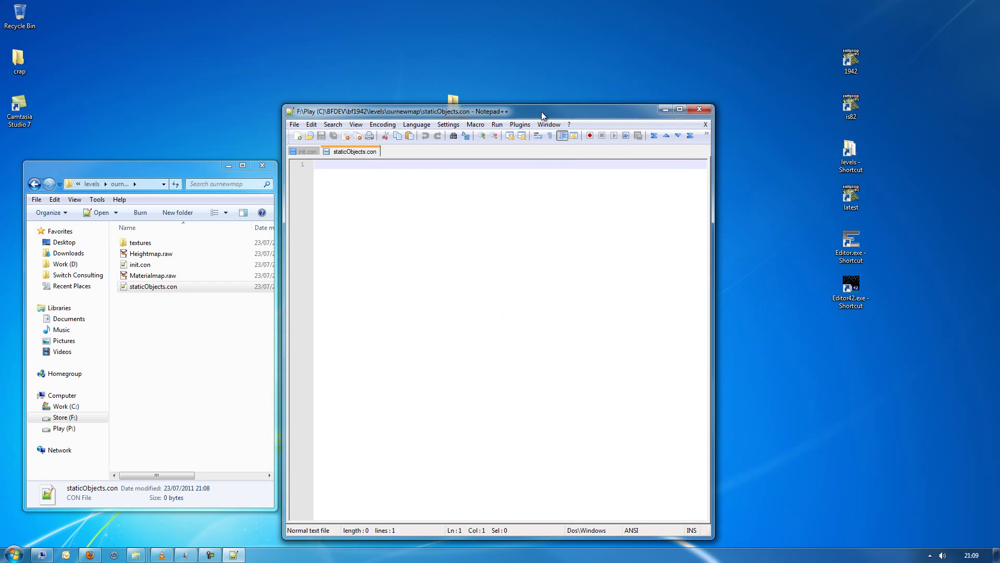
{"action": "left_click", "coordinate": [702, 93]}
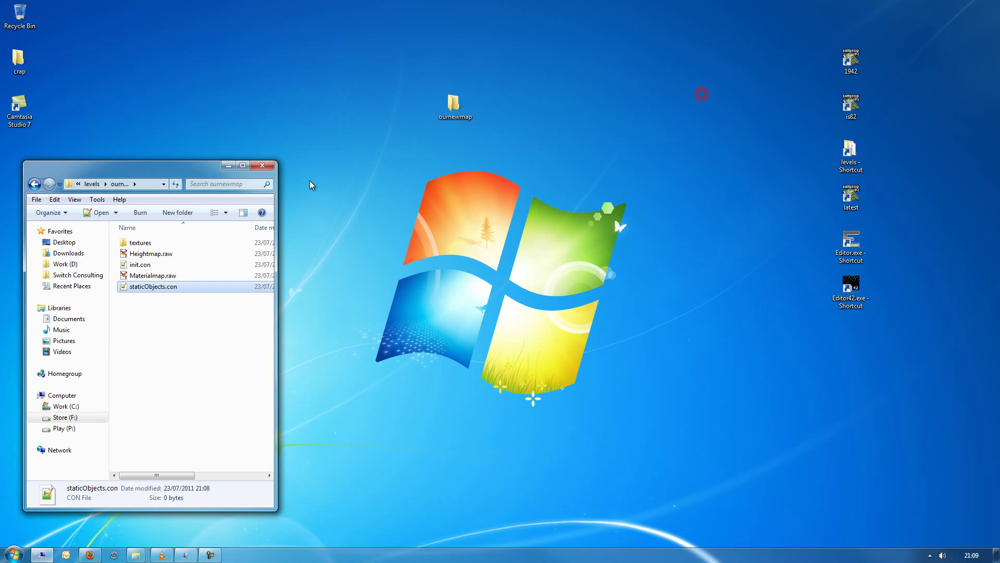
{"action": "left_click", "coordinate": [122, 351]}
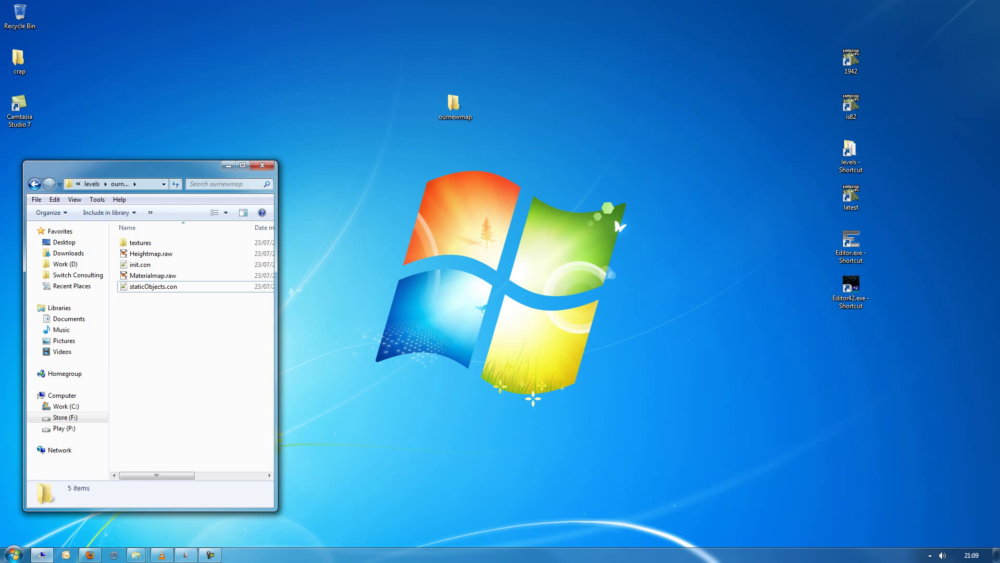
{"action": "key", "text": "alt+Tab"}
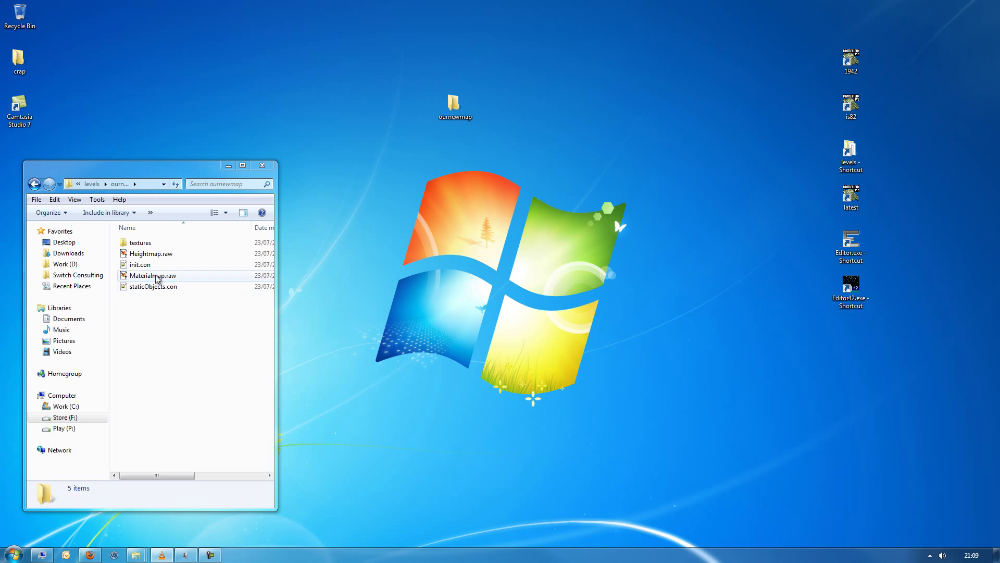
{"action": "left_click", "coordinate": [142, 254]}
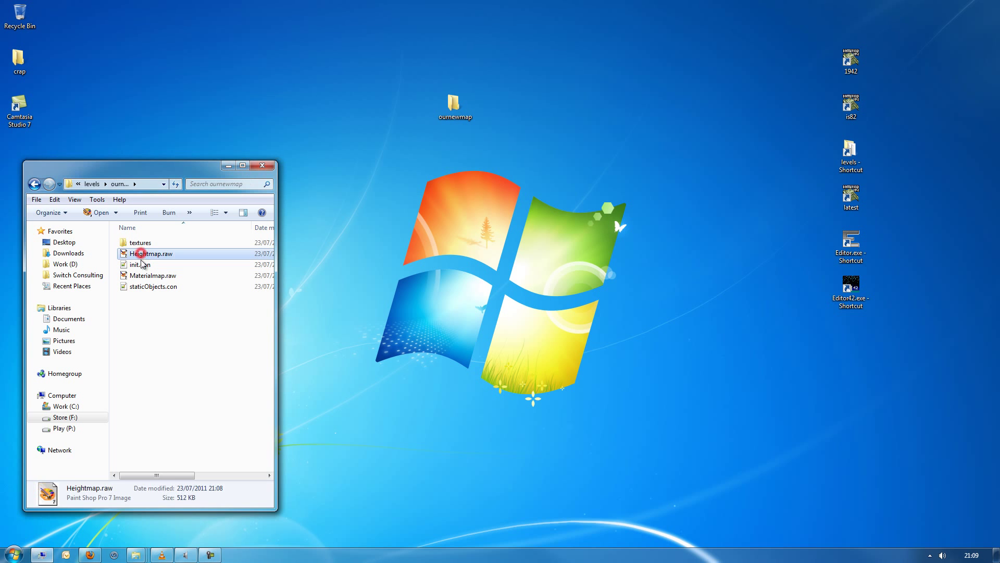
{"action": "double_click", "coordinate": [141, 265]}
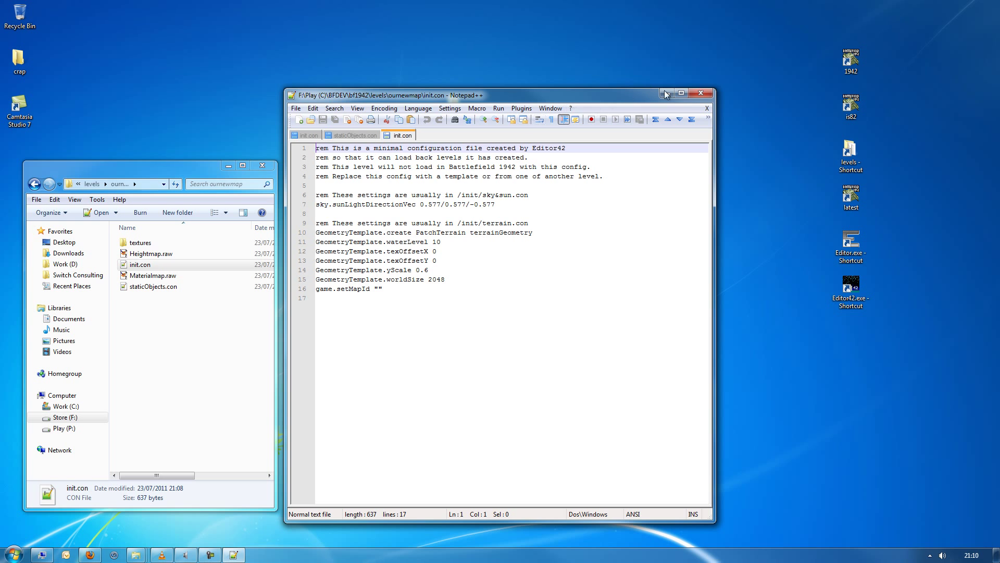
{"action": "left_click", "coordinate": [701, 94]}
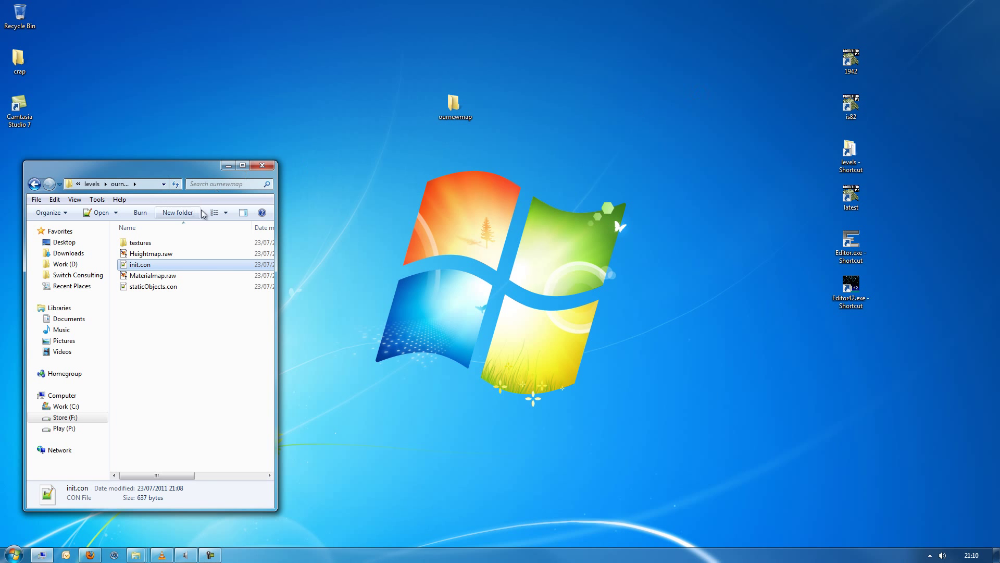
Create a second folder on the desktop named berlin, beside the ournewmap folder.
{"action": "left_click_drag", "start_coordinate": [197, 167], "coordinate": [239, 164]}
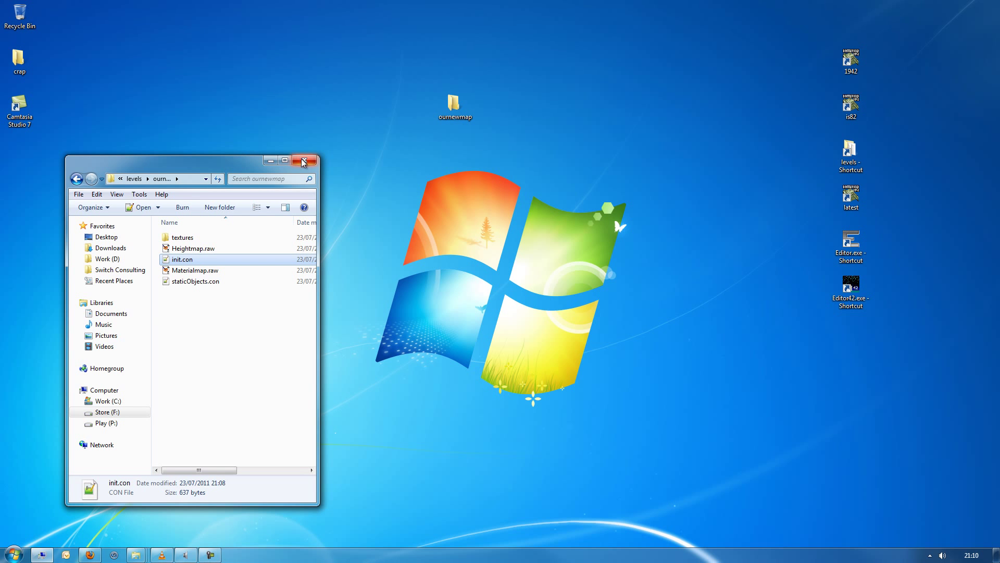
{"action": "left_click_drag", "start_coordinate": [252, 161], "coordinate": [235, 167]}
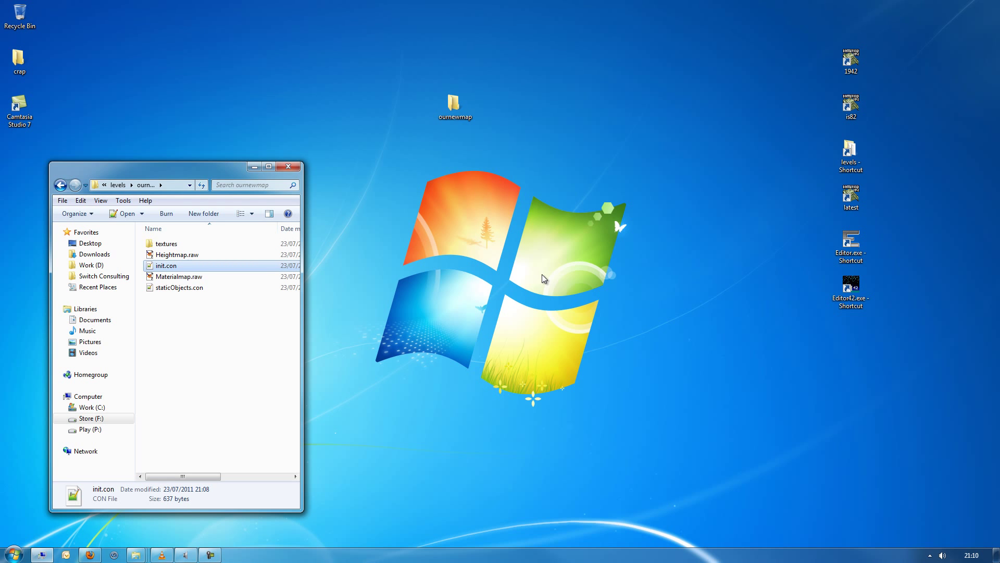
{"action": "left_click", "coordinate": [455, 105]}
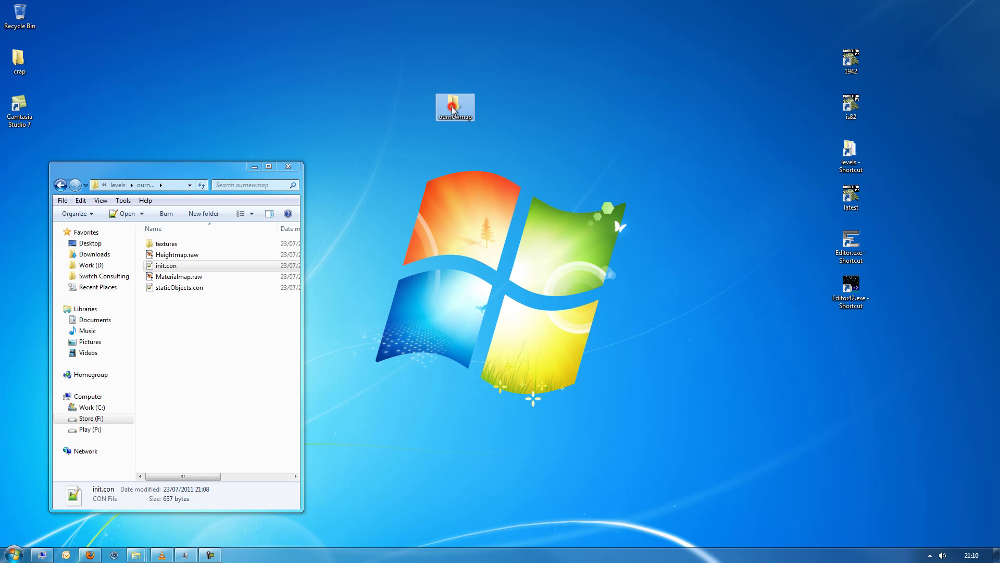
{"action": "left_click", "coordinate": [506, 100]}
{"action": "right_click", "coordinate": [518, 114]}
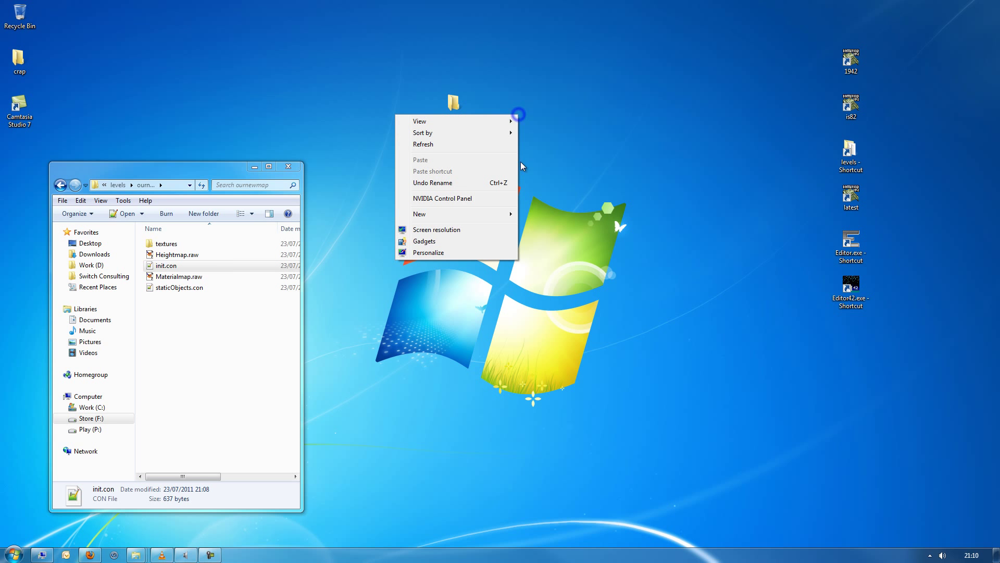
{"action": "left_click", "coordinate": [458, 213]}
{"action": "left_click", "coordinate": [360, 214]}
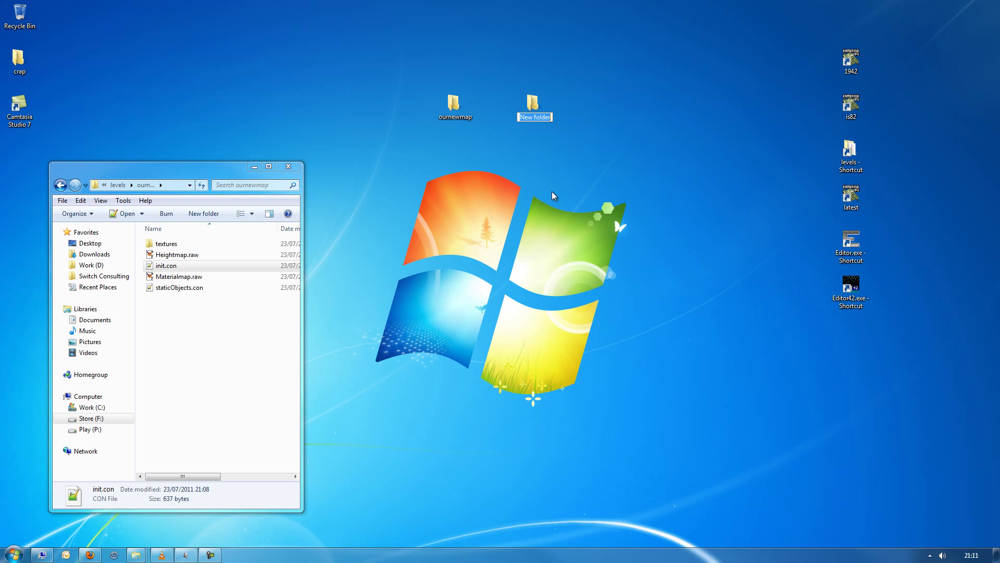
{"action": "type", "text": "berlin"}
{"action": "key", "text": "Return"}
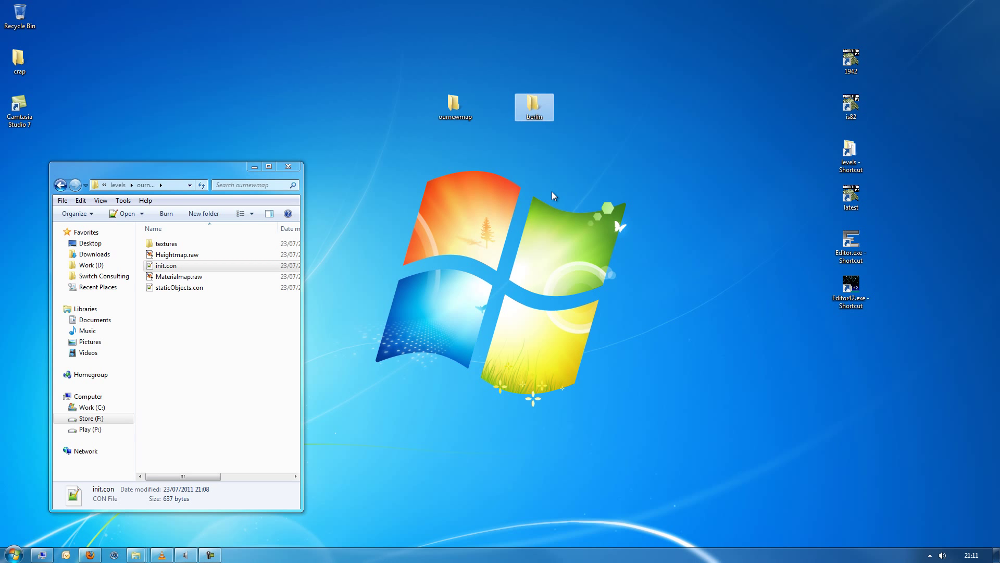
Find Battlefield MDT among the installed programs and put a shortcut to it on the desktop.
{"action": "left_click", "coordinate": [13, 554]}
{"action": "type", "text": "mdt"}
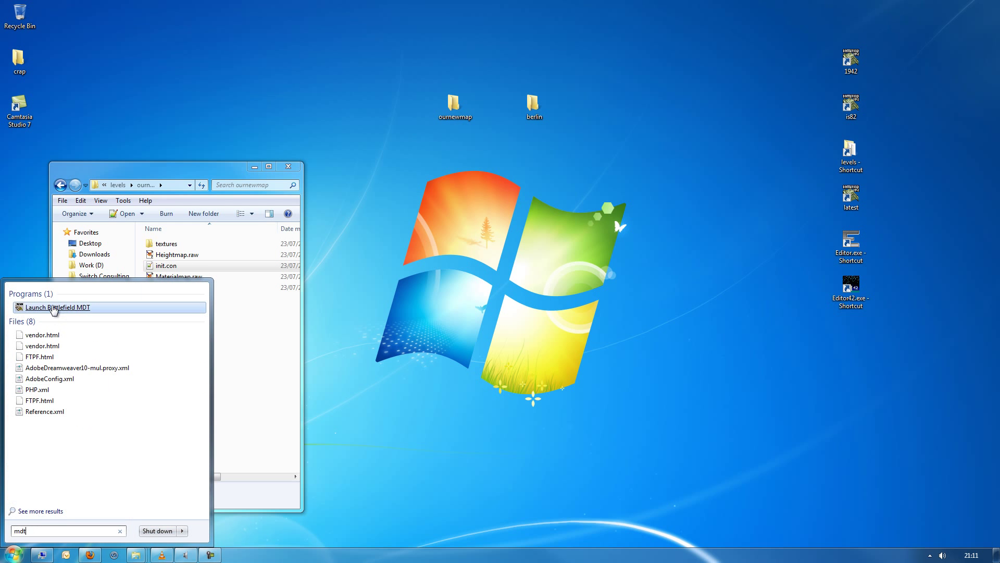
{"action": "right_click_drag", "start_coordinate": [52, 307], "coordinate": [524, 242]}
{"action": "left_click", "coordinate": [572, 272]}
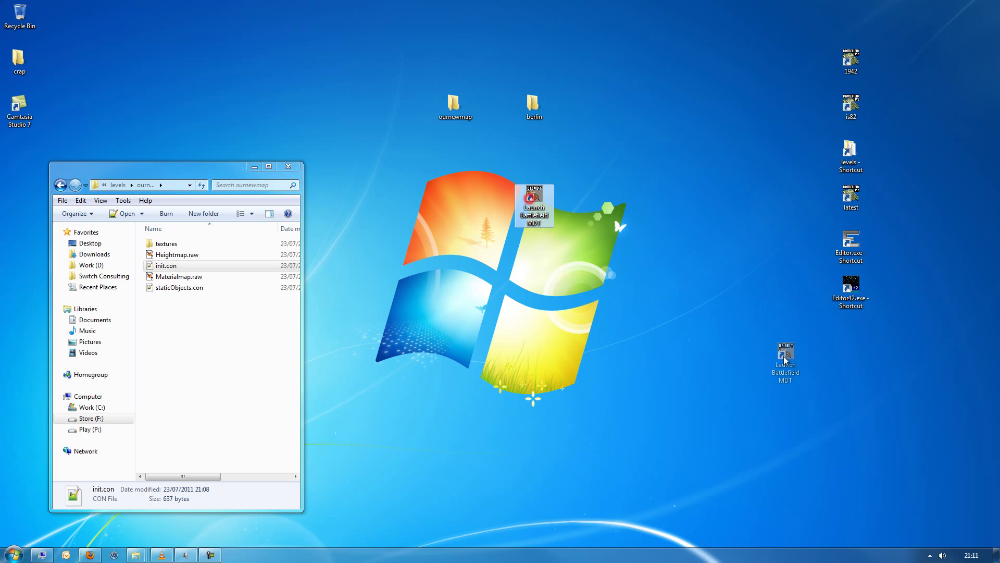
Launch Battlefield MDT, start winRFA and open Berlin.rfa from the levels archives under the Battlefield 1942 Mods folder.
{"action": "double_click", "coordinate": [850, 333]}
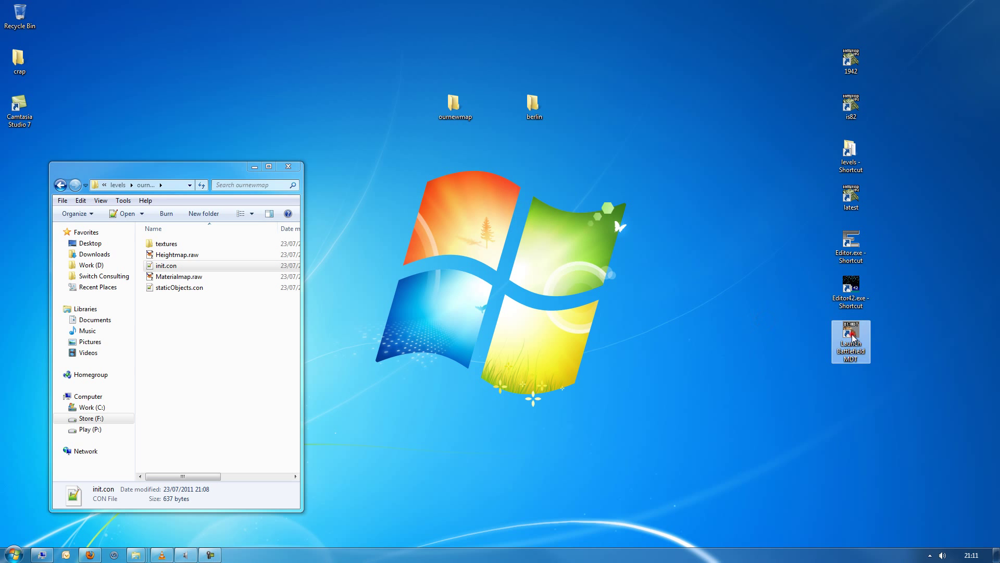
{"action": "left_click", "coordinate": [496, 282]}
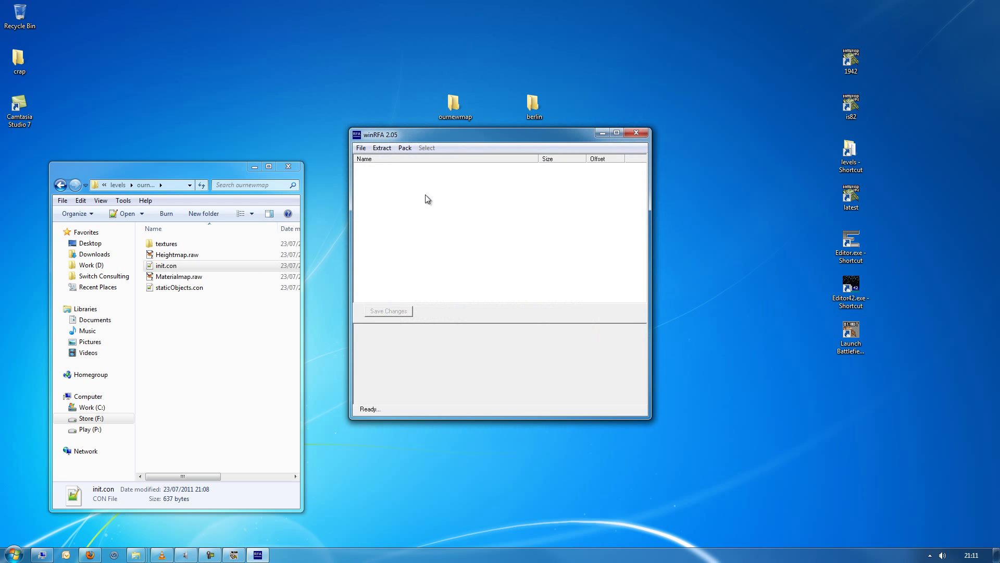
{"action": "left_click", "coordinate": [360, 148]}
{"action": "left_click", "coordinate": [328, 172]}
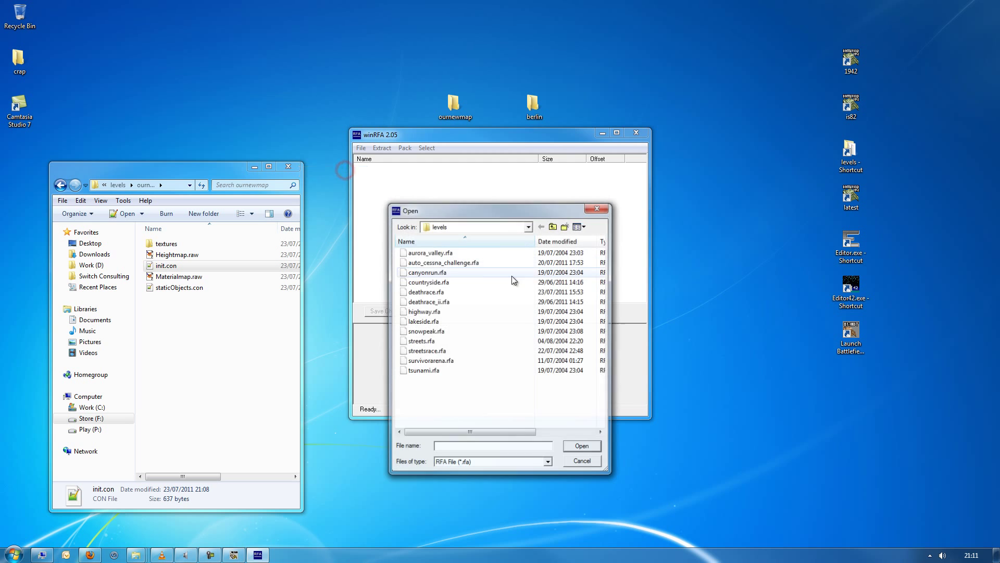
{"action": "left_click", "coordinate": [433, 225]}
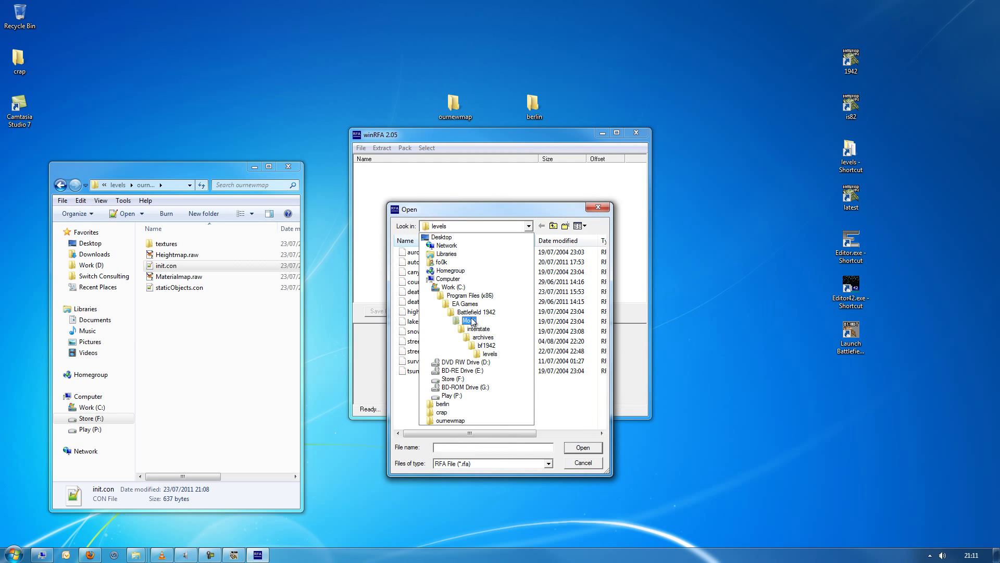
{"action": "left_click", "coordinate": [468, 322]}
{"action": "double_click", "coordinate": [415, 252]}
{"action": "double_click", "coordinate": [416, 252]}
{"action": "double_click", "coordinate": [417, 252]}
{"action": "double_click", "coordinate": [417, 252]}
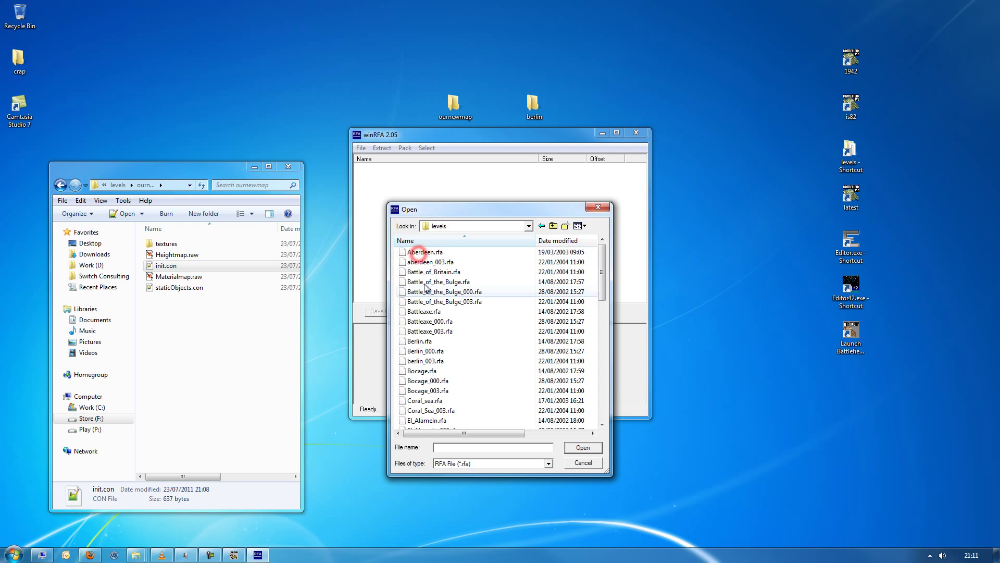
{"action": "double_click", "coordinate": [421, 341]}
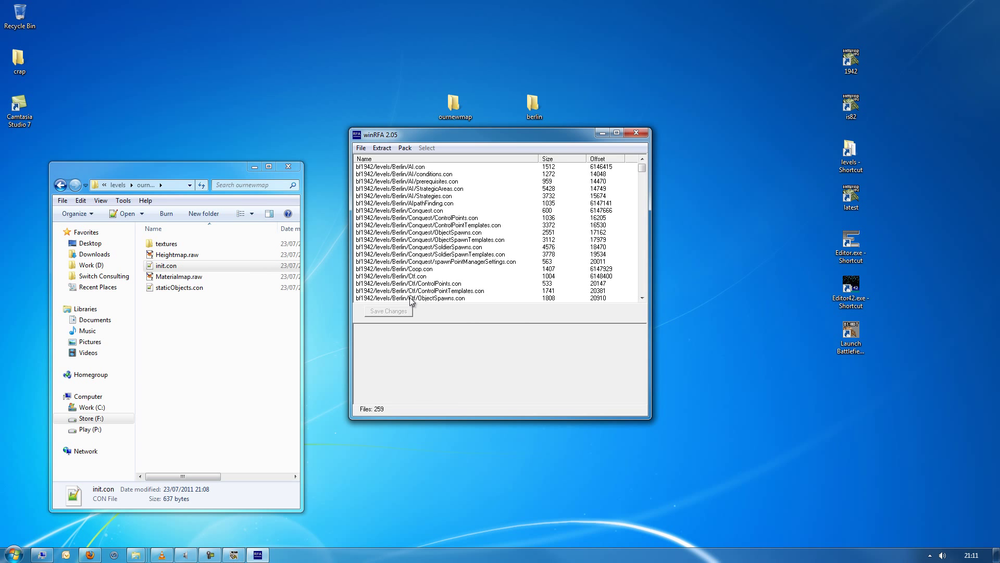
Extract all files of the Berlin.rfa archive into the desktop berlin folder.
{"action": "left_click", "coordinate": [382, 148]}
{"action": "left_click", "coordinate": [367, 161]}
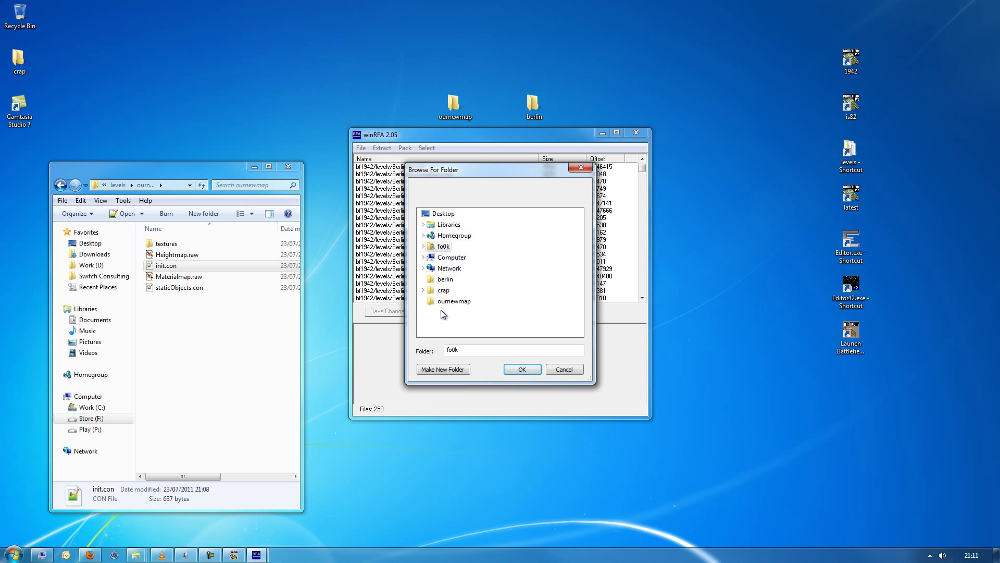
{"action": "left_click", "coordinate": [446, 280]}
{"action": "left_click", "coordinate": [518, 369]}
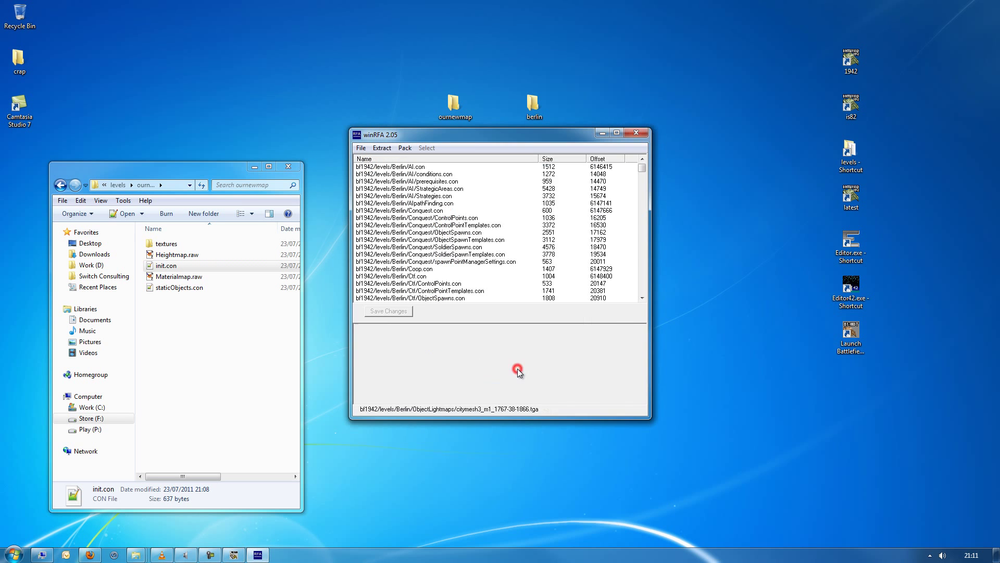
Open Berlin_000.rfa from the levels archives and extract its contents into the desktop berlin folder.
{"action": "left_click", "coordinate": [361, 148]}
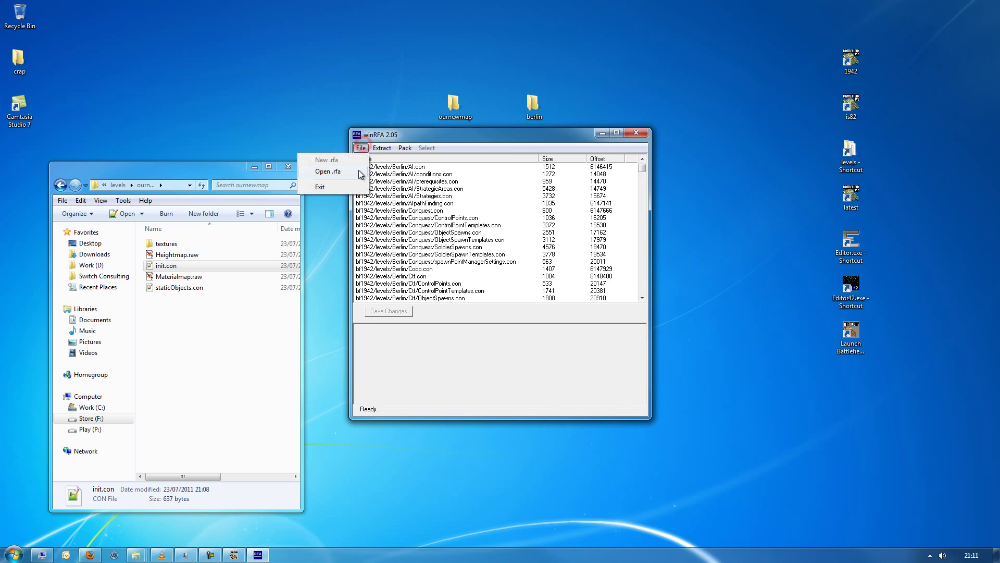
{"action": "left_click", "coordinate": [334, 175]}
{"action": "double_click", "coordinate": [432, 352]}
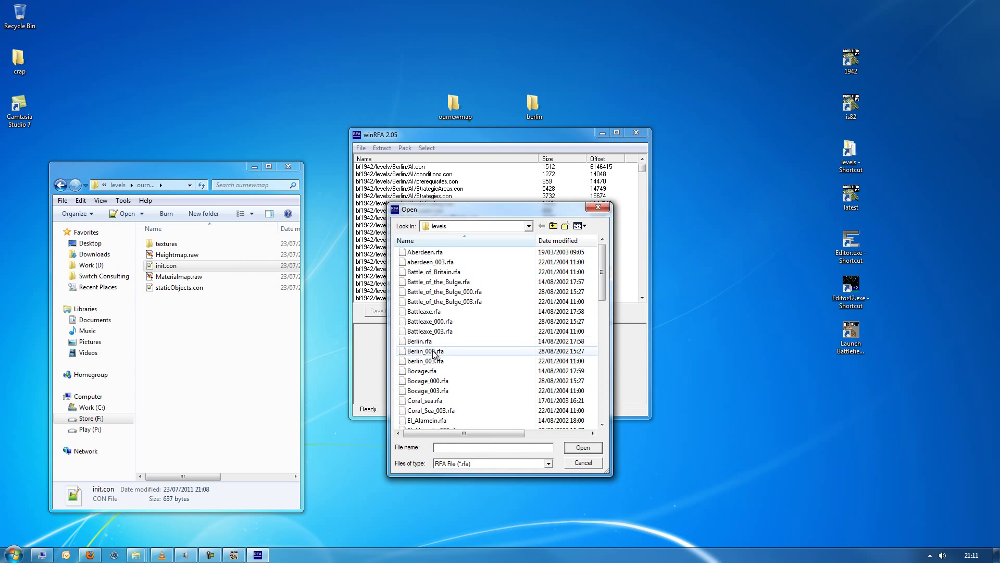
{"action": "left_click", "coordinate": [382, 148]}
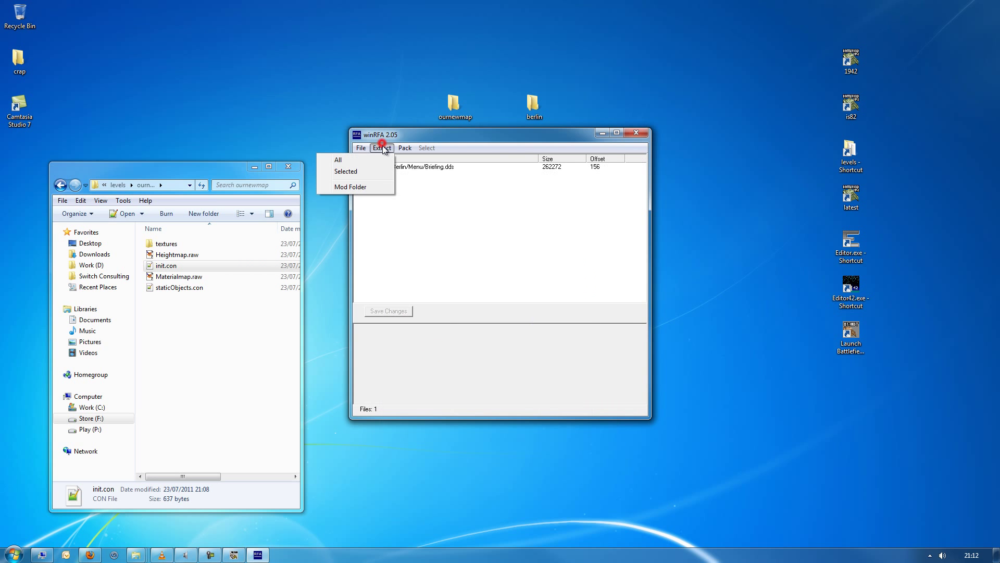
{"action": "left_click", "coordinate": [358, 169]}
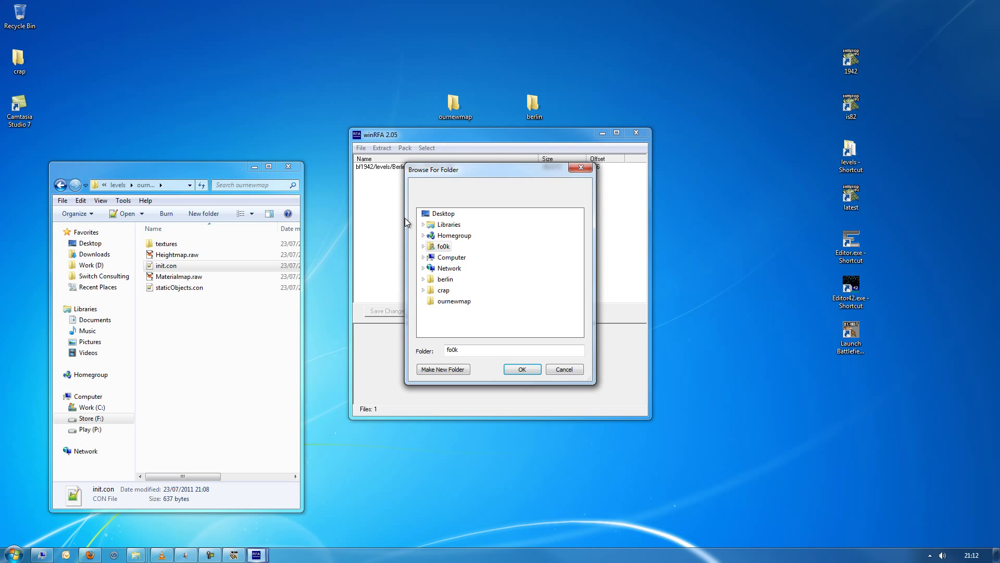
{"action": "left_click", "coordinate": [445, 279]}
{"action": "left_click", "coordinate": [522, 370]}
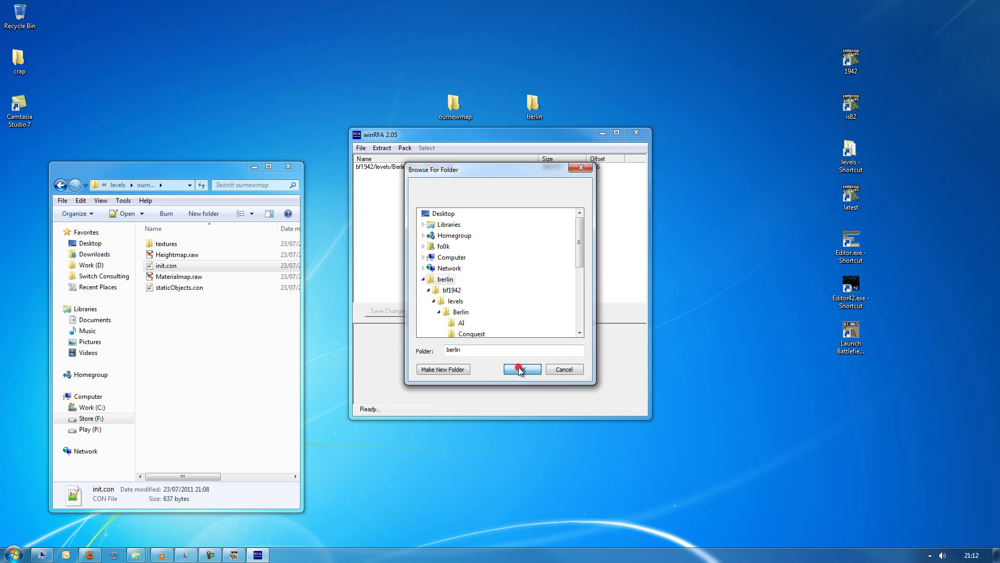
Open berlin_003.rfa from the levels archives and extract all its files into the desktop berlin folder.
{"action": "left_click", "coordinate": [361, 148]}
{"action": "left_click", "coordinate": [338, 171]}
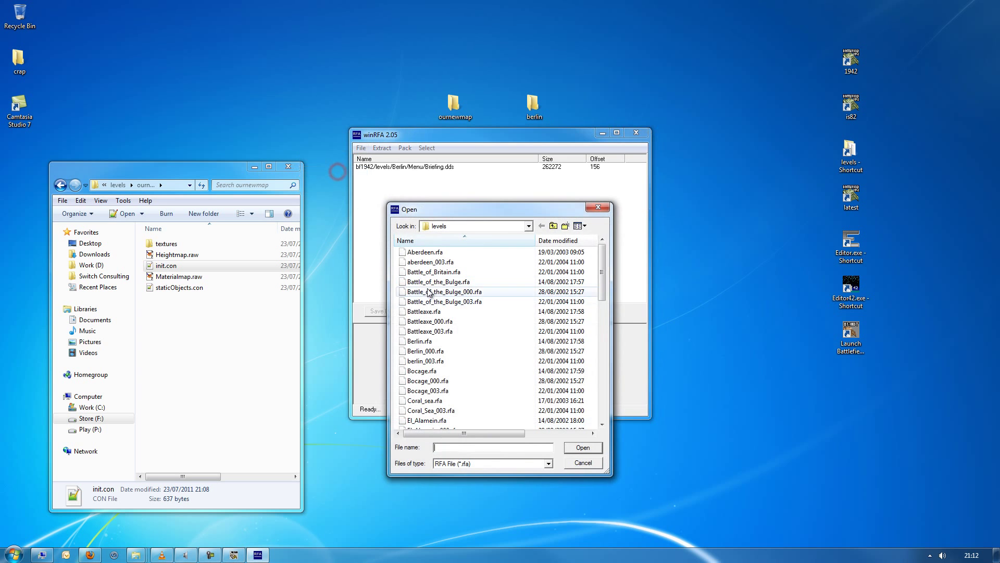
{"action": "double_click", "coordinate": [428, 361]}
{"action": "left_click", "coordinate": [382, 148]}
{"action": "left_click", "coordinate": [382, 161]}
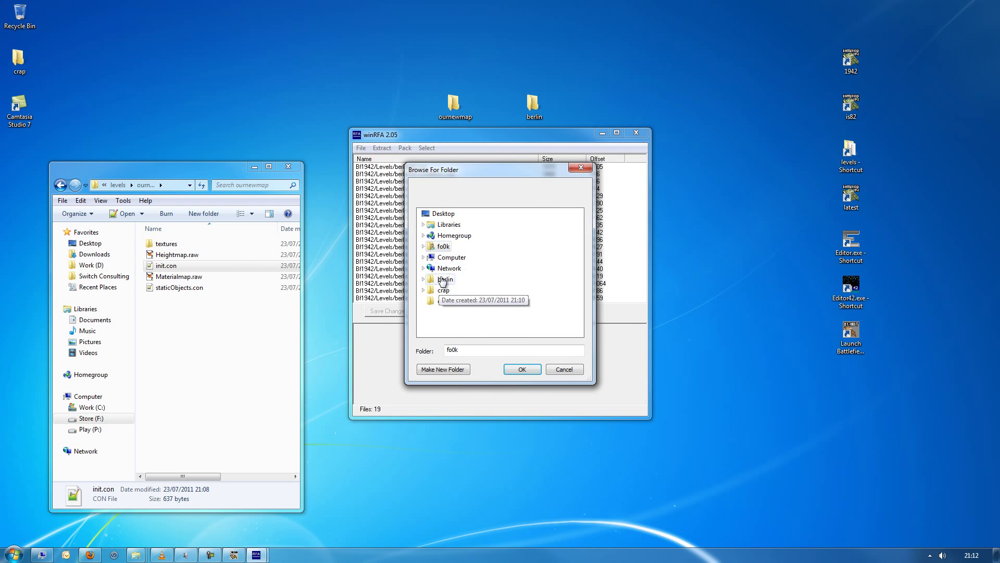
{"action": "double_click", "coordinate": [444, 280]}
{"action": "left_click", "coordinate": [521, 370]}
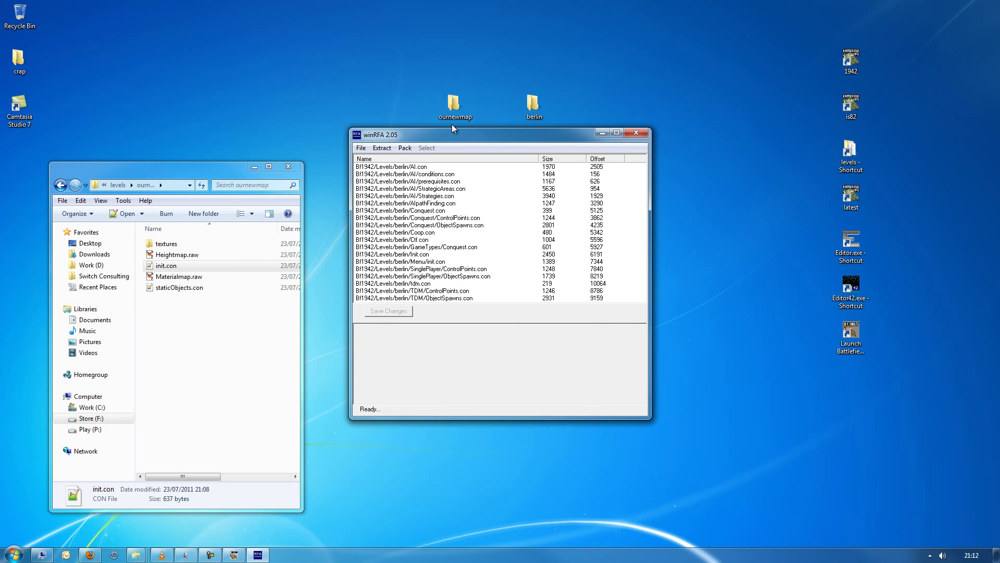
Close winRFA and exit the Battlefield Mod Development Toolkit.
{"action": "left_click_drag", "start_coordinate": [458, 134], "coordinate": [459, 227]}
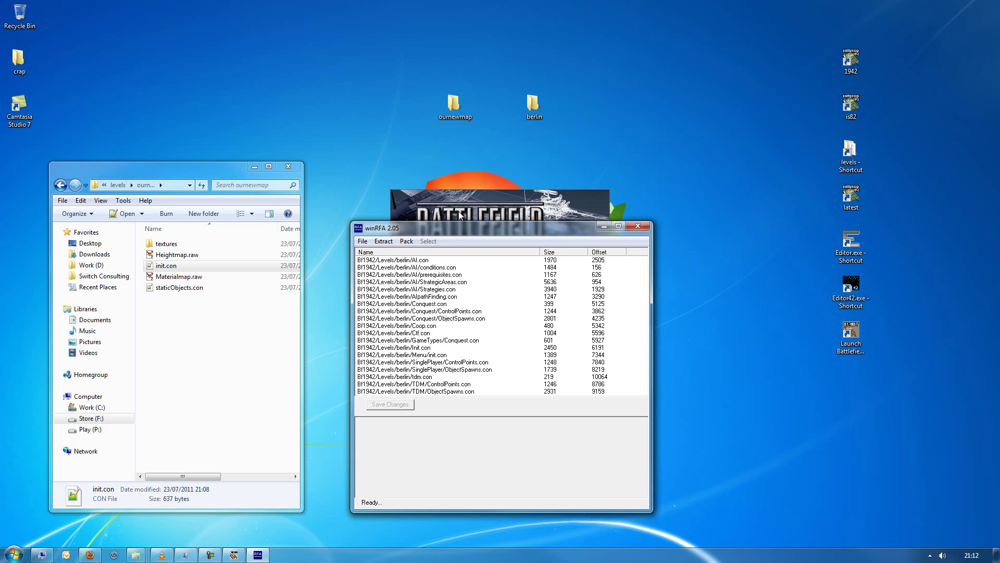
{"action": "left_click", "coordinate": [636, 227]}
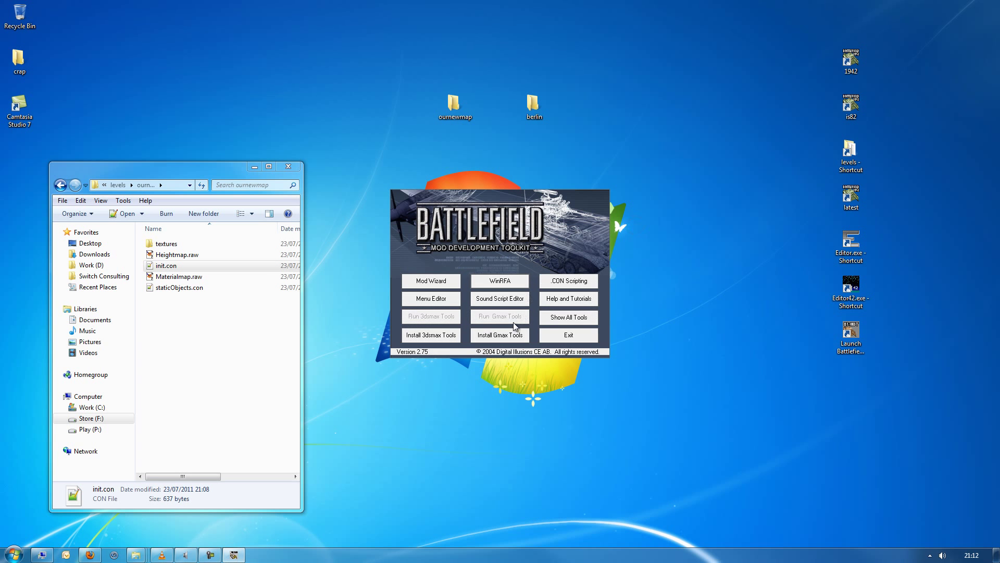
{"action": "left_click", "coordinate": [558, 333]}
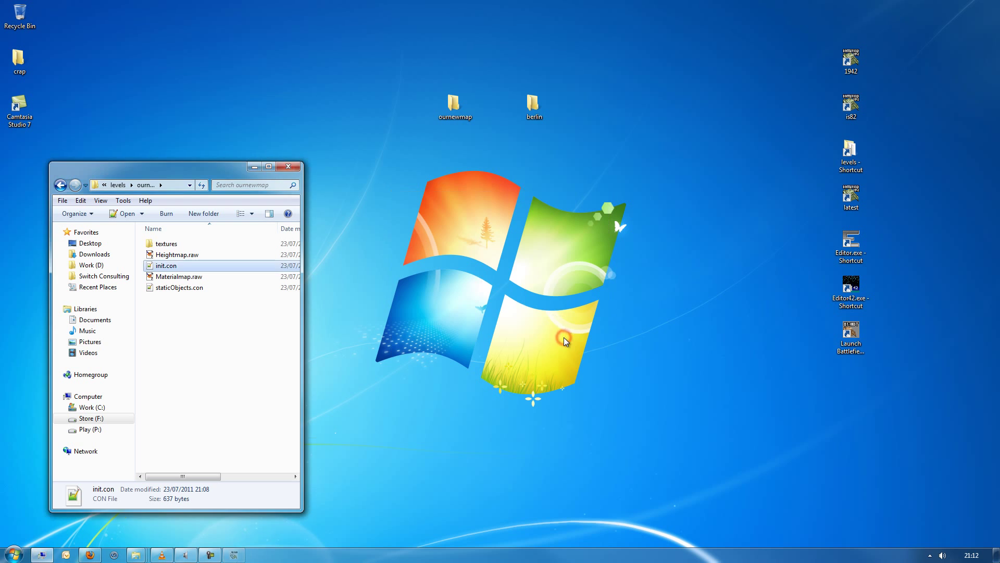
Browse the desktop berlin folder to bf1942, levels, Berlin, Init and open SkyAndSun.con in Notepad++.
{"action": "double_click", "coordinate": [533, 105]}
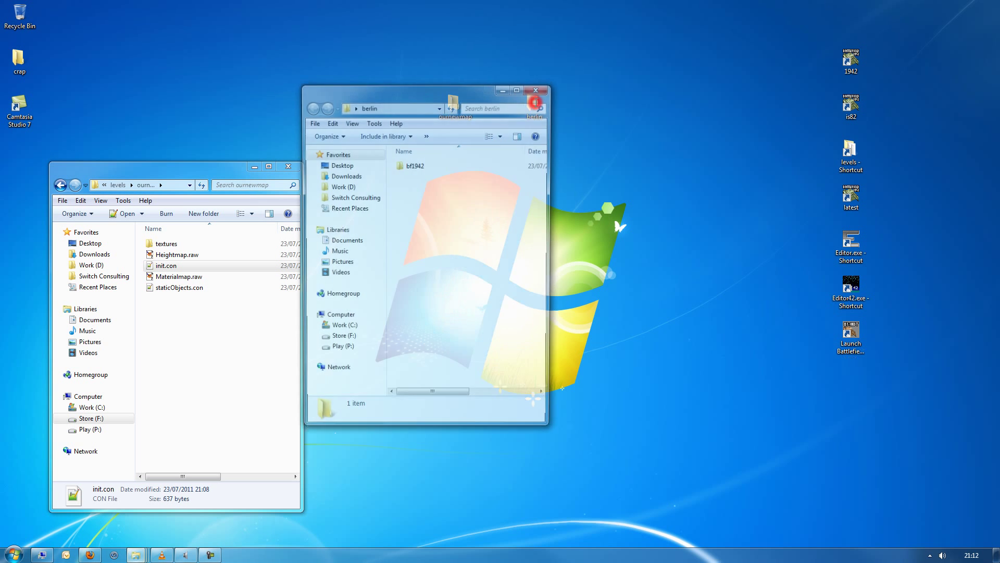
{"action": "left_click_drag", "start_coordinate": [529, 92], "coordinate": [643, 117]}
{"action": "double_click", "coordinate": [595, 191]}
{"action": "double_click", "coordinate": [595, 191]}
{"action": "double_click", "coordinate": [596, 190]}
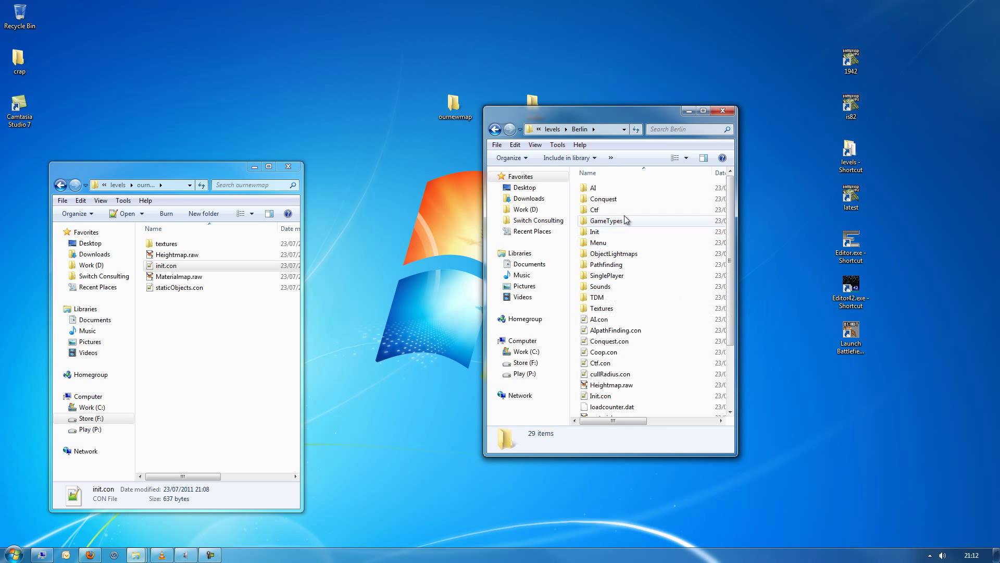
{"action": "double_click", "coordinate": [601, 232]}
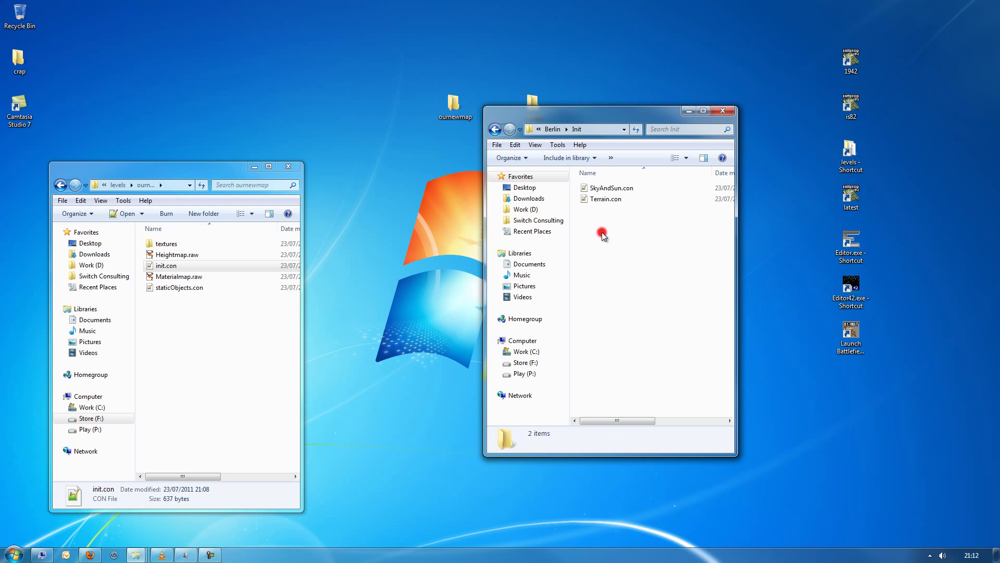
{"action": "double_click", "coordinate": [604, 188]}
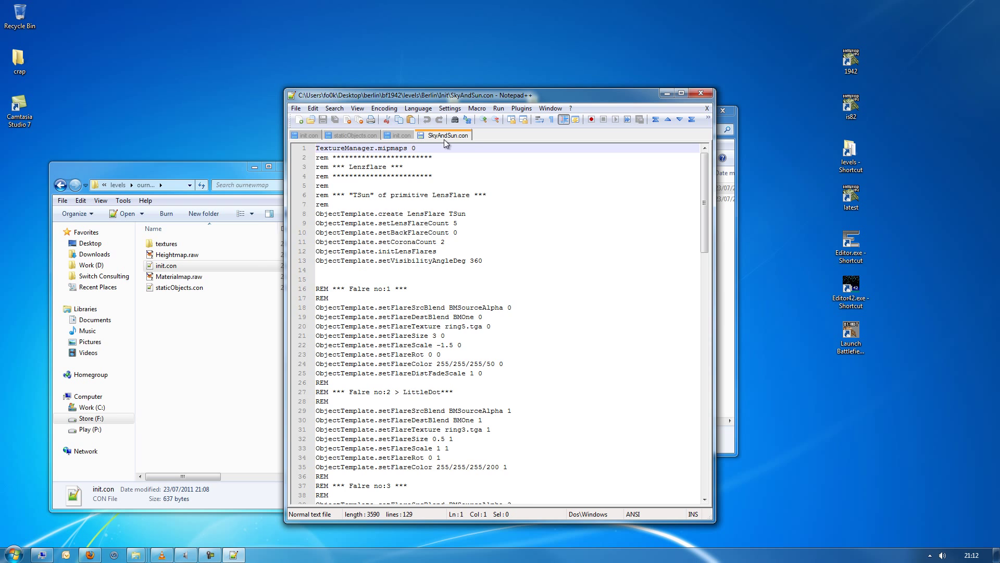
Split the ournewmap init.con into its own Notepad++ window and arrange it beside SkyAndSun.con.
{"action": "left_click_drag", "start_coordinate": [440, 98], "coordinate": [530, 95]}
{"action": "left_click", "coordinate": [542, 135]}
{"action": "left_click_drag", "start_coordinate": [542, 136], "coordinate": [269, 114]}
{"action": "left_click_drag", "start_coordinate": [546, 97], "coordinate": [649, 101]}
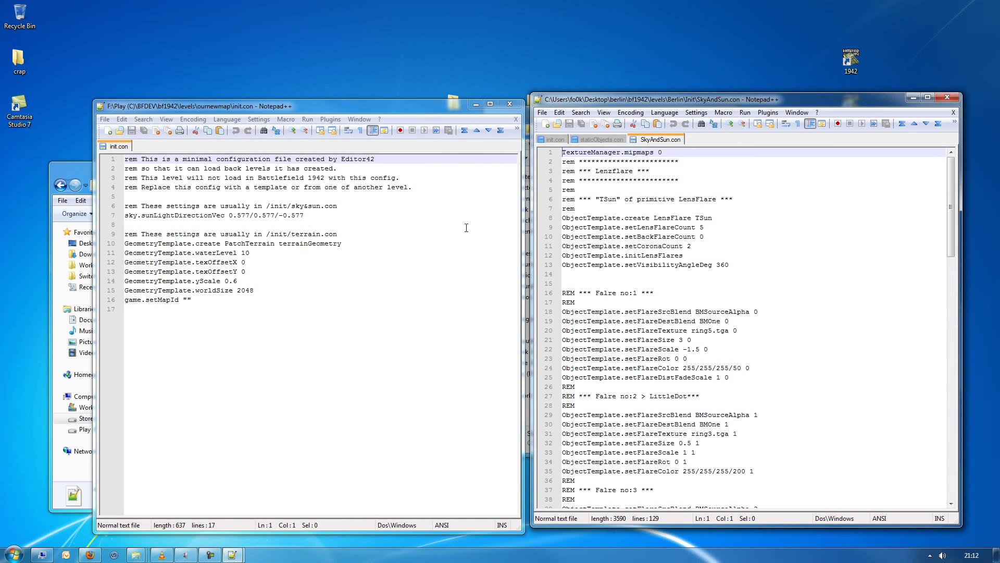
Copy the SkyAndSun.con lines from "GeometryTemplate.create StandardMesh SkyBox" through "TextureManager.mipmaps 1".
{"action": "left_click", "coordinate": [671, 227]}
{"action": "scroll", "coordinate": [639, 315], "scroll_direction": "down", "scroll_amount": 10}
{"action": "scroll", "coordinate": [639, 316], "scroll_direction": "down", "scroll_amount": 20}
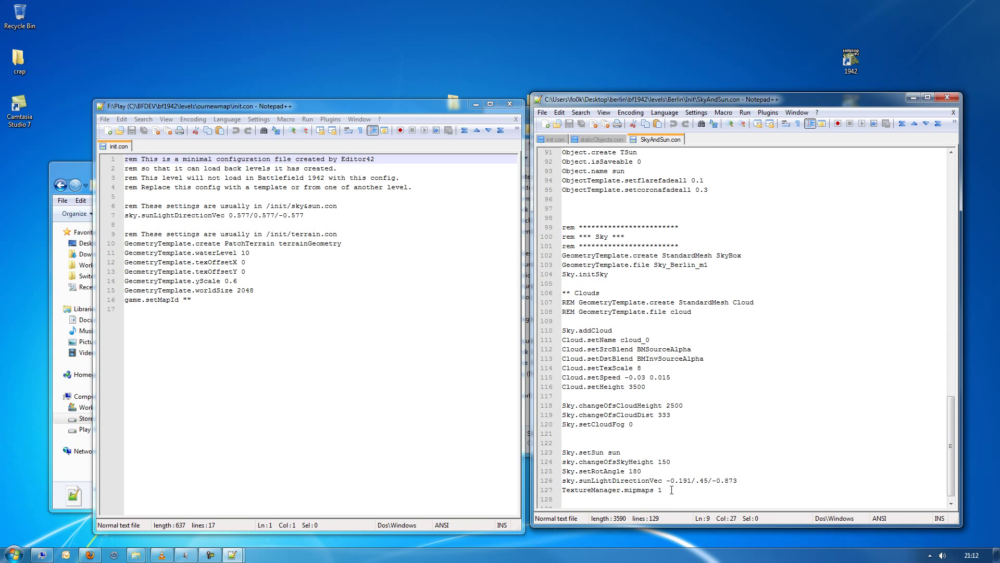
{"action": "scroll", "coordinate": [692, 457], "scroll_direction": "down", "scroll_amount": 1}
{"action": "left_click_drag", "start_coordinate": [675, 481], "coordinate": [558, 247]}
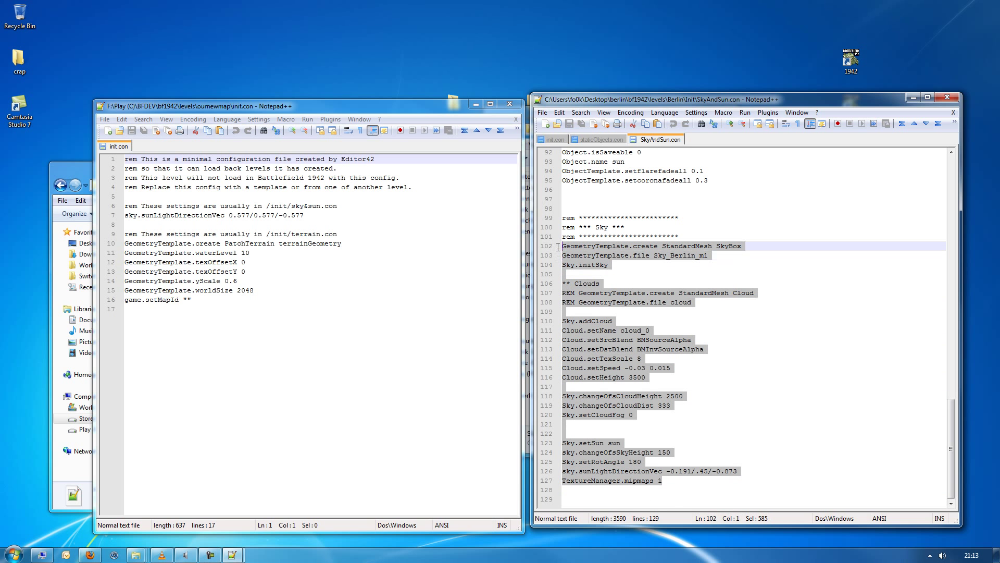
{"action": "right_click", "coordinate": [620, 242]}
{"action": "left_click", "coordinate": [644, 261]}
Replace the sky.sunLightDirectionVec line in the ournewmap init.con with the copied Berlin sky settings.
{"action": "left_click_drag", "start_coordinate": [315, 217], "coordinate": [130, 220]}
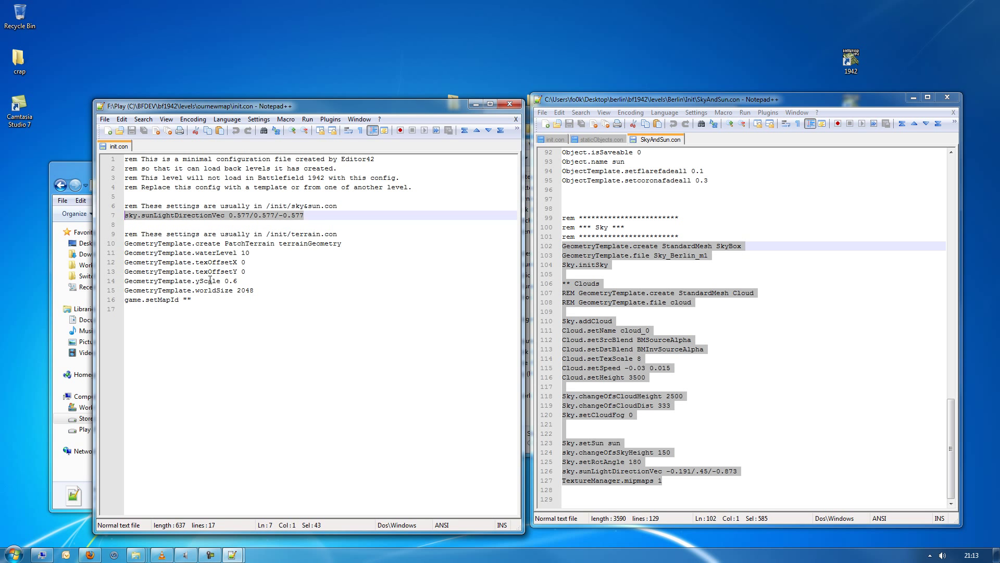
{"action": "key", "text": "ctrl+v"}
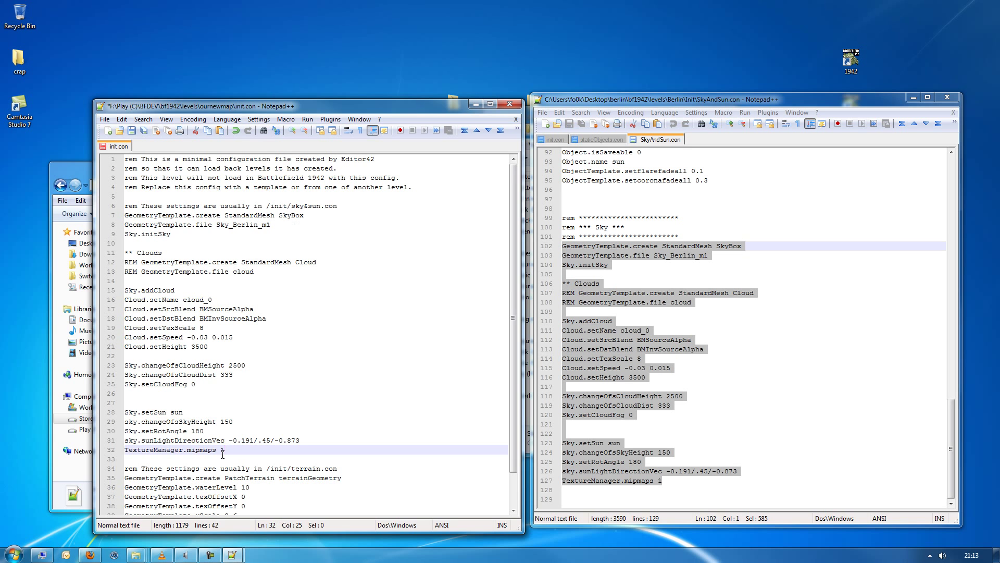
{"action": "scroll", "coordinate": [241, 450], "scroll_direction": "down", "scroll_amount": 2}
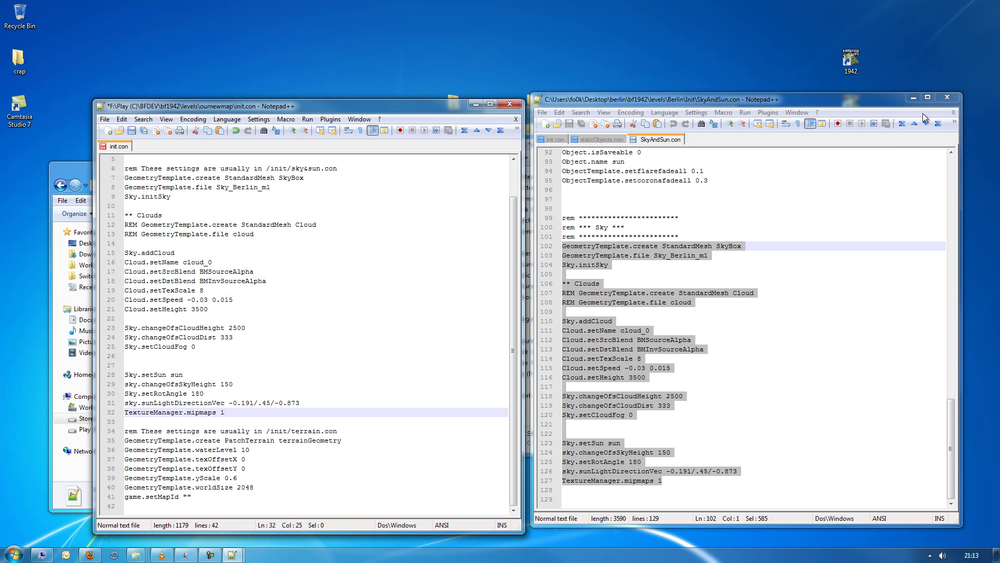
Close SkyAndSun.con, and close the ournewmap init.con with its changes saved.
{"action": "left_click", "coordinate": [946, 98]}
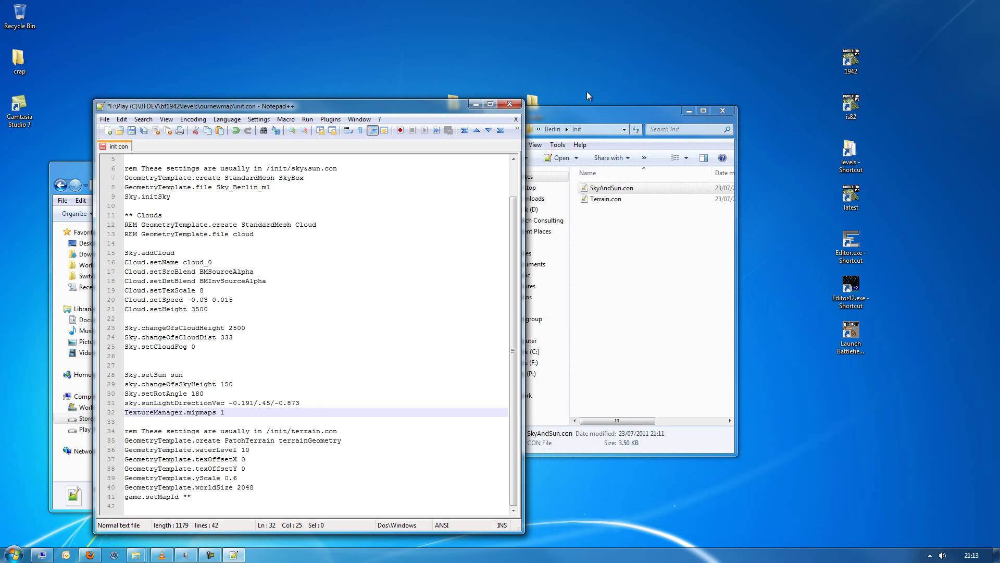
{"action": "left_click_drag", "start_coordinate": [320, 114], "coordinate": [700, 112]}
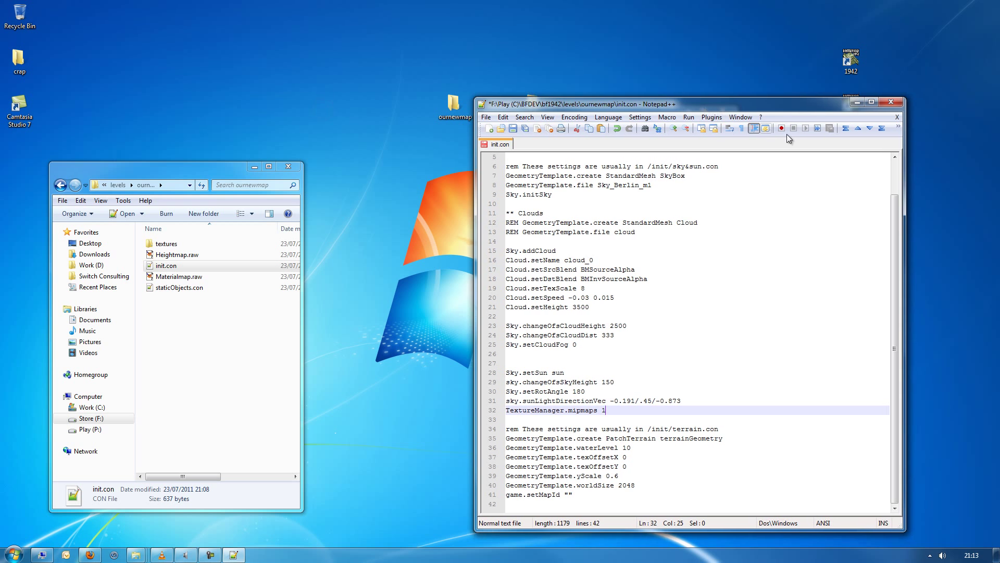
{"action": "left_click", "coordinate": [891, 103]}
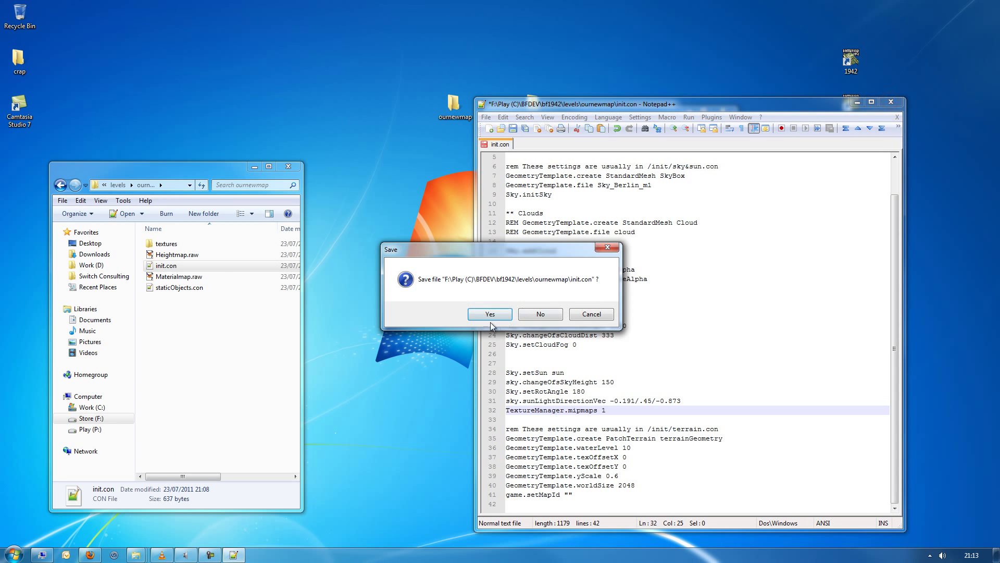
{"action": "left_click", "coordinate": [487, 314]}
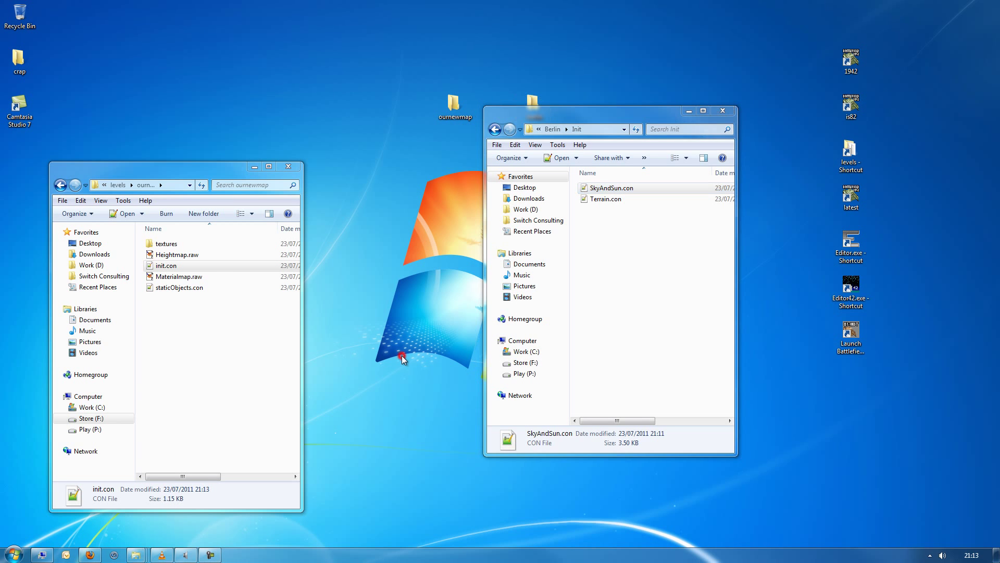
Copy the Conquest folder from the extracted Berlin level into the ournewmap level folder.
{"action": "left_click", "coordinate": [910, 368]}
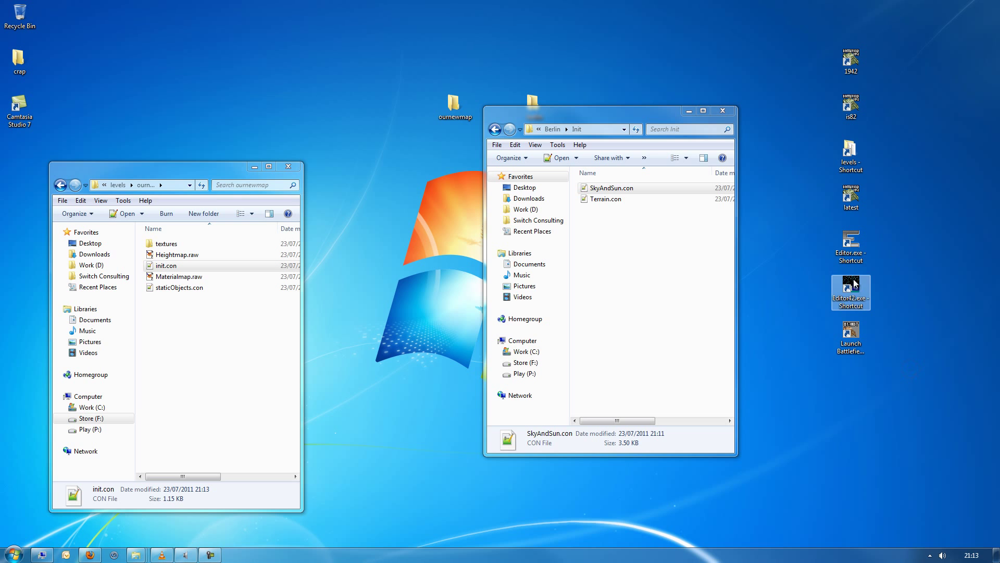
{"action": "left_click", "coordinate": [502, 130]}
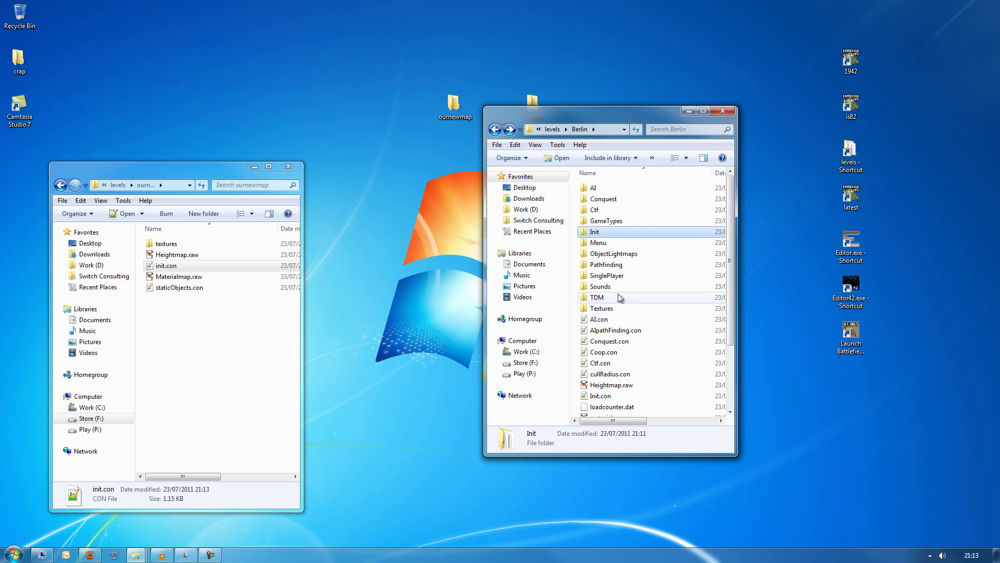
{"action": "left_click", "coordinate": [605, 200]}
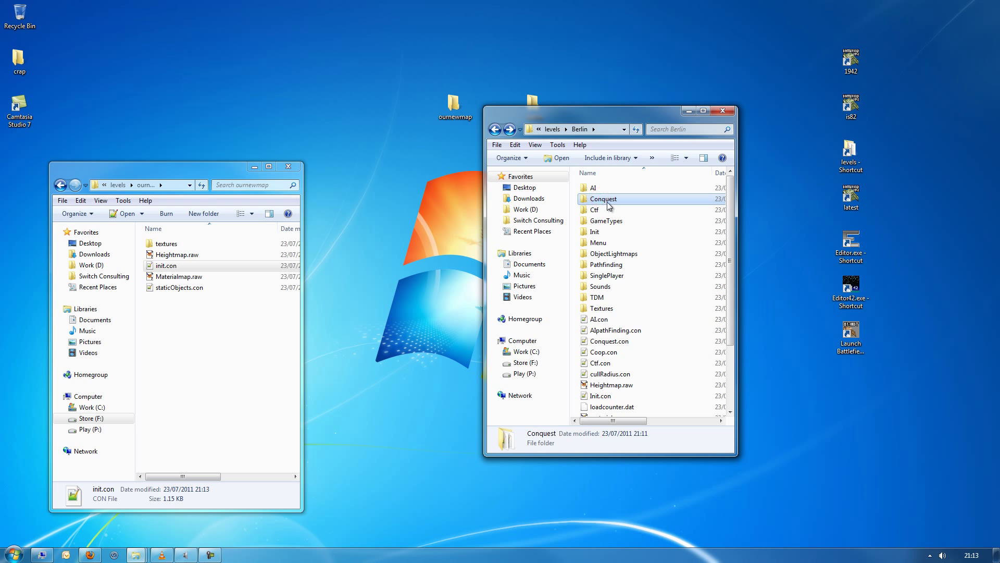
{"action": "left_click_drag", "start_coordinate": [597, 202], "coordinate": [185, 363]}
{"action": "right_click_drag", "start_coordinate": [186, 359], "coordinate": [186, 359]}
{"action": "left_click", "coordinate": [216, 366]}
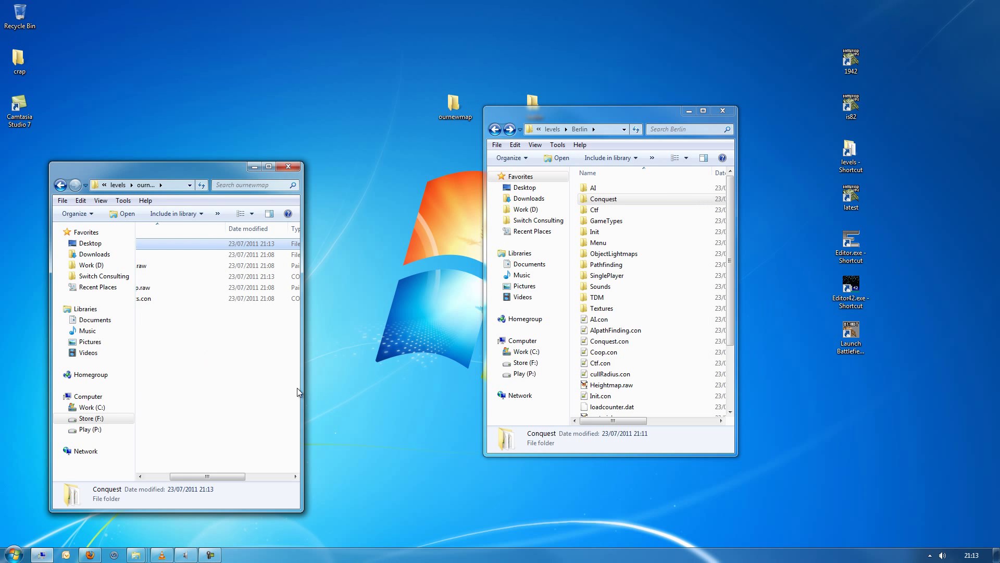
Widen the ournewmap level window, move the desktop ournewmap folder higher up and check its contents.
{"action": "left_click_drag", "start_coordinate": [306, 392], "coordinate": [486, 392]}
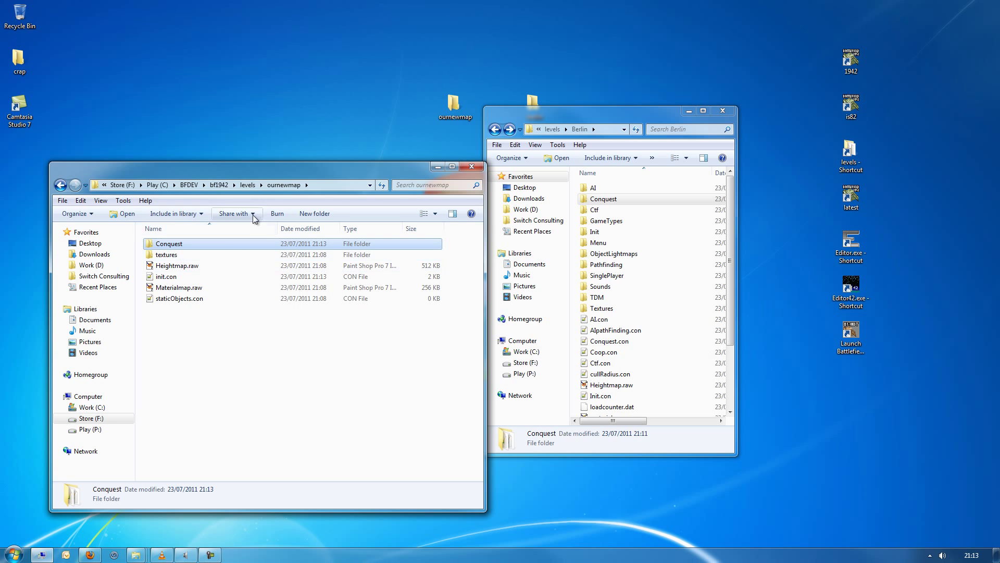
{"action": "left_click_drag", "start_coordinate": [456, 105], "coordinate": [417, 59]}
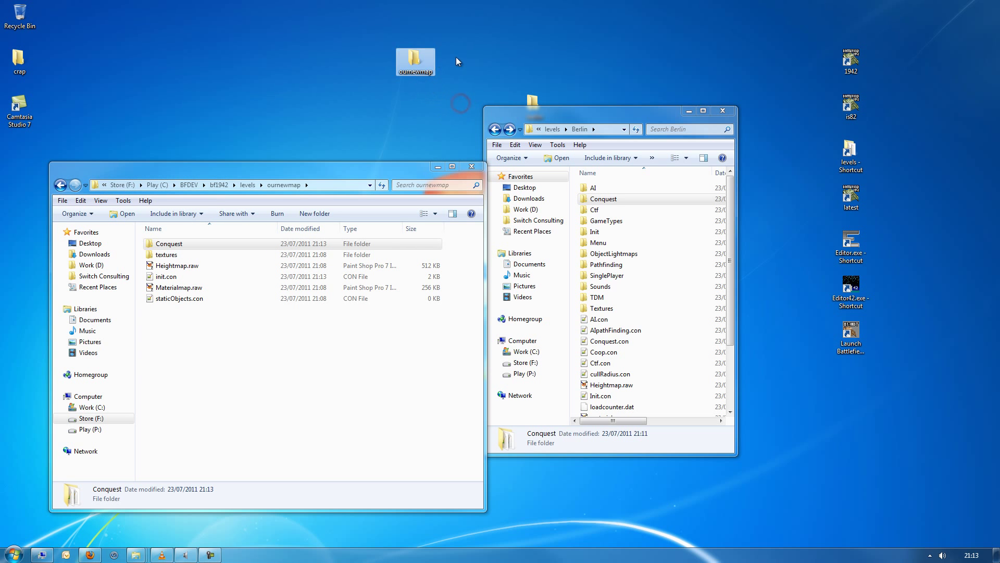
{"action": "double_click", "coordinate": [416, 61]}
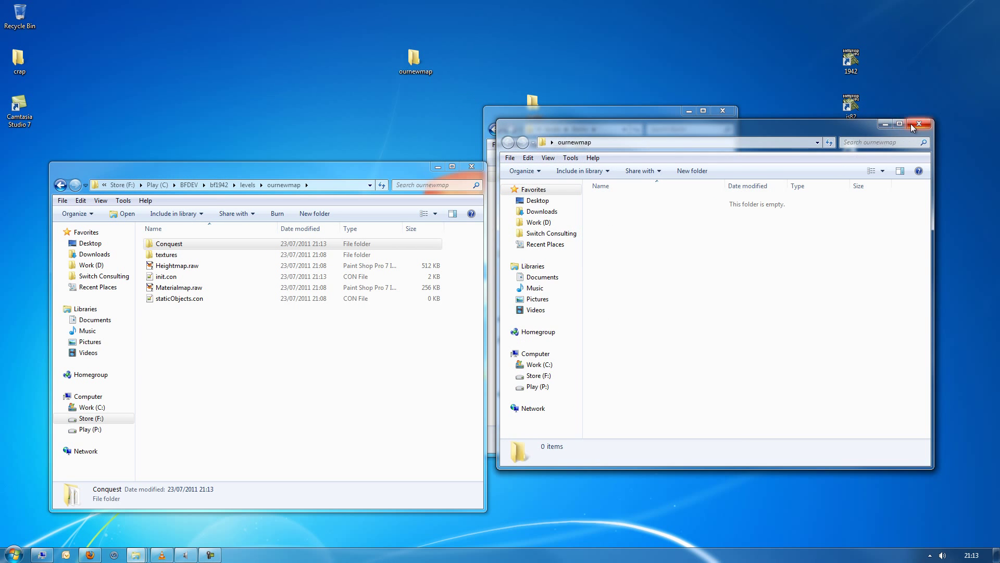
{"action": "left_click", "coordinate": [918, 124]}
{"action": "left_click", "coordinate": [414, 61]}
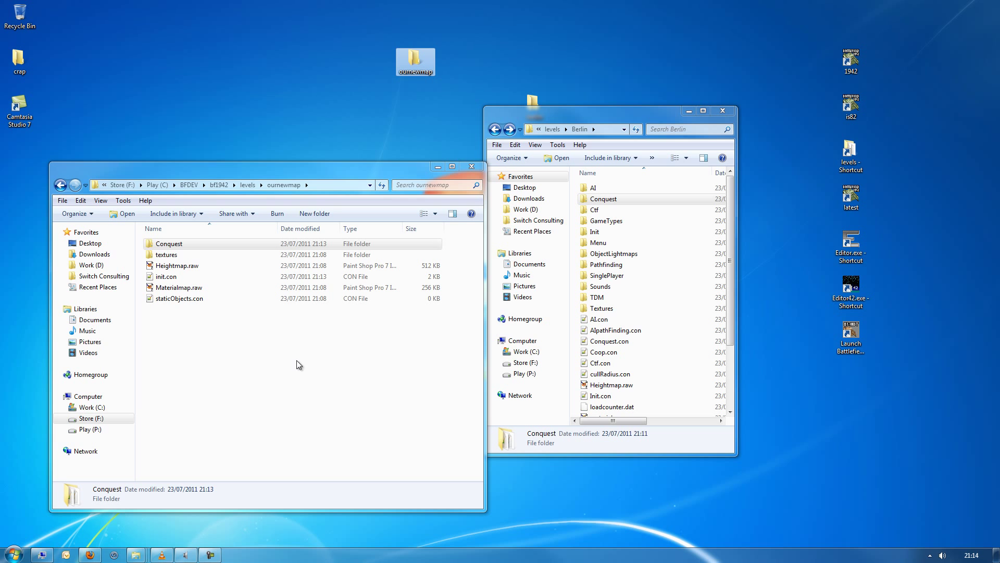
Reposition the ournewmap level window, close the Berlin window and move the desktop berlin folder level with the ournewmap folder.
{"action": "left_click_drag", "start_coordinate": [219, 170], "coordinate": [202, 156]}
{"action": "left_click", "coordinate": [204, 352]}
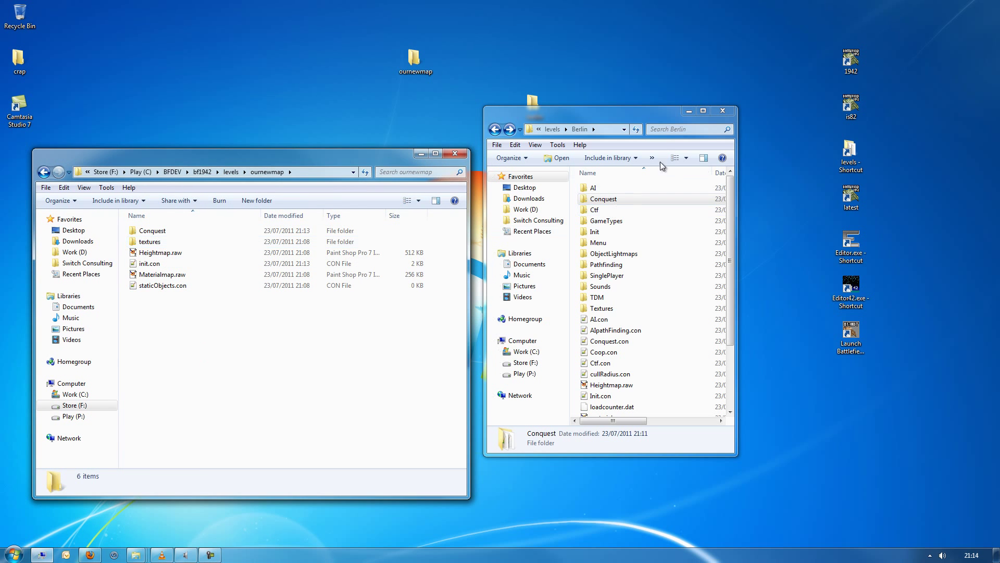
{"action": "left_click_drag", "start_coordinate": [670, 117], "coordinate": [722, 155]}
{"action": "left_click", "coordinate": [764, 145]}
{"action": "left_click_drag", "start_coordinate": [534, 104], "coordinate": [692, 61]}
{"action": "left_click", "coordinate": [667, 147]}
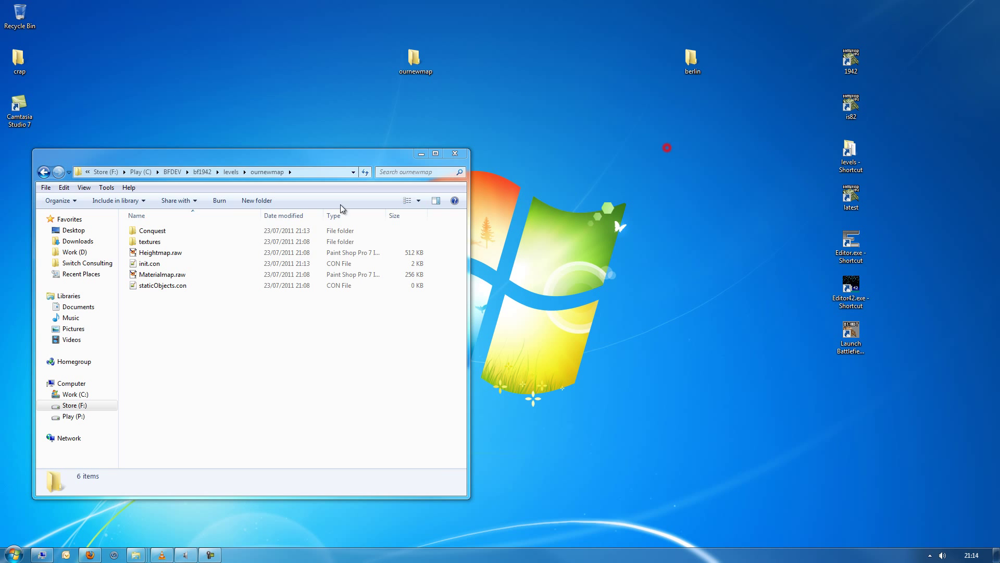
Open the ournewmap Conquest folder, review the spawn point templates in SoldierSpawnTemplates.con and close the file.
{"action": "left_click", "coordinate": [173, 366]}
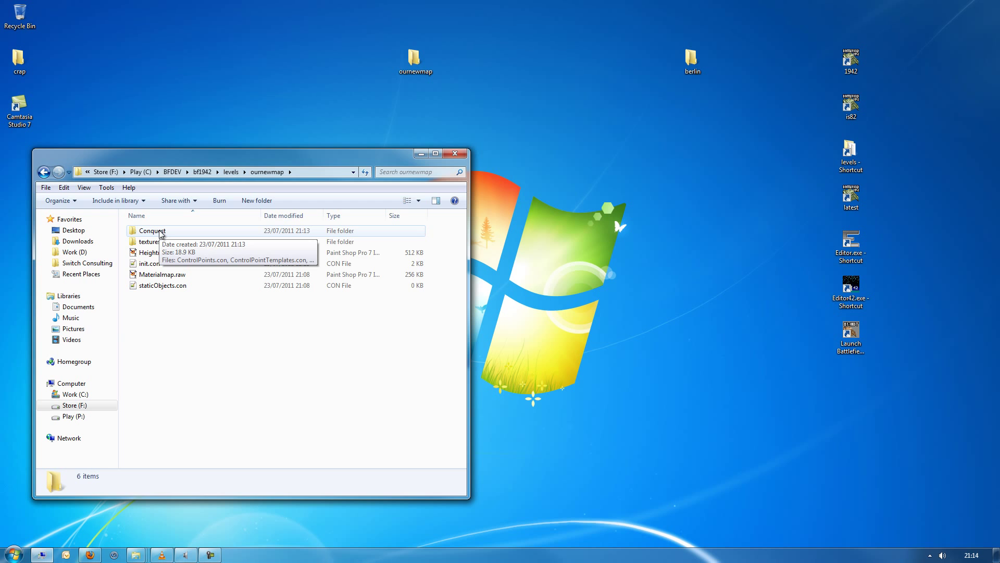
{"action": "double_click", "coordinate": [160, 231]}
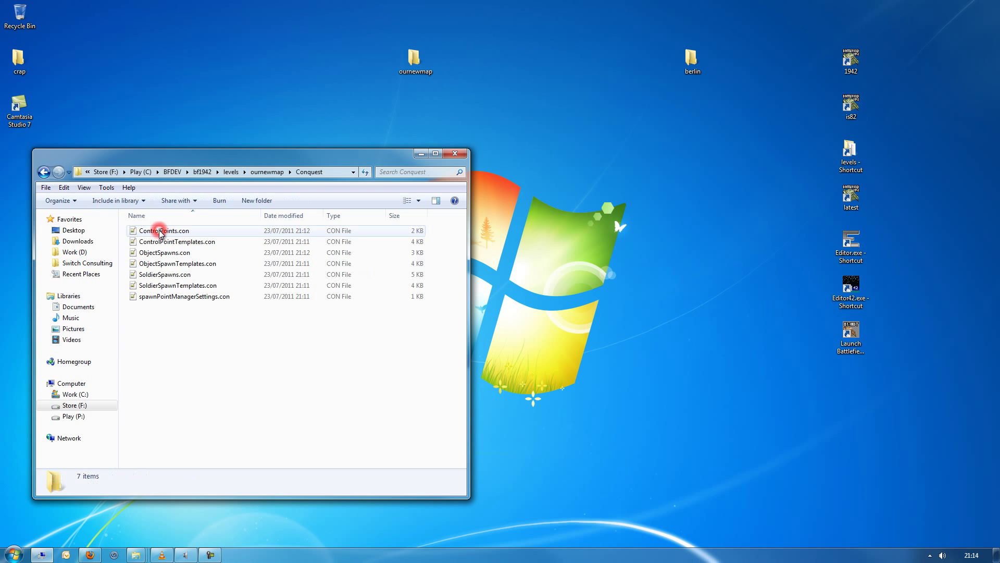
{"action": "double_click", "coordinate": [172, 286]}
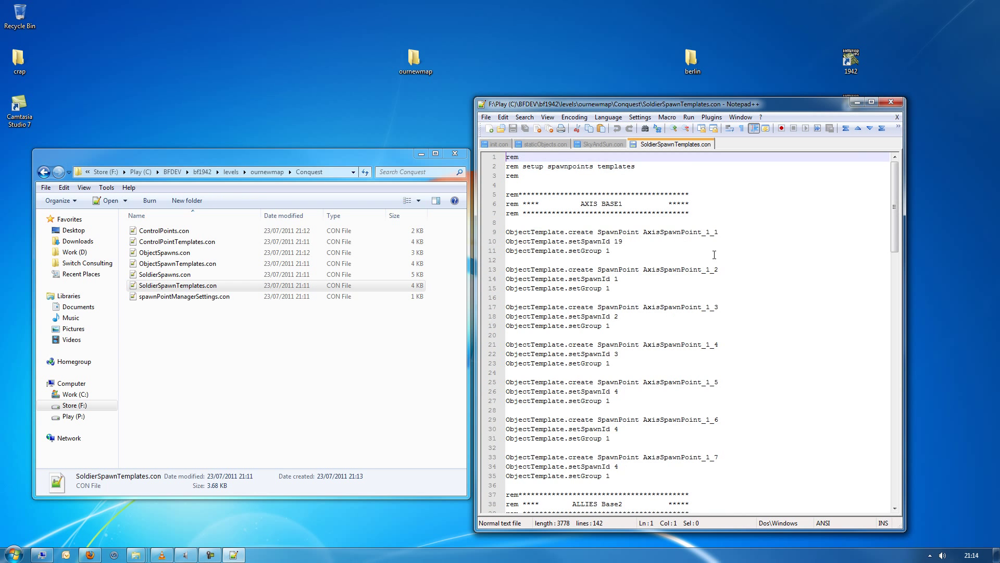
{"action": "left_click", "coordinate": [891, 102]}
{"action": "left_click", "coordinate": [146, 324]}
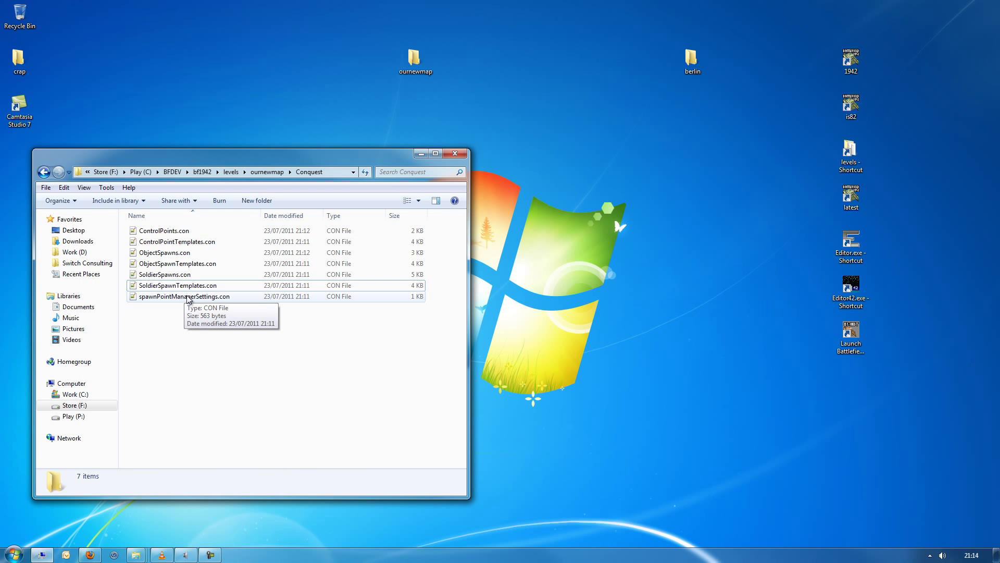
Review the axis, allies and open base positions in ControlPoints.con and close the file.
{"action": "double_click", "coordinate": [166, 231]}
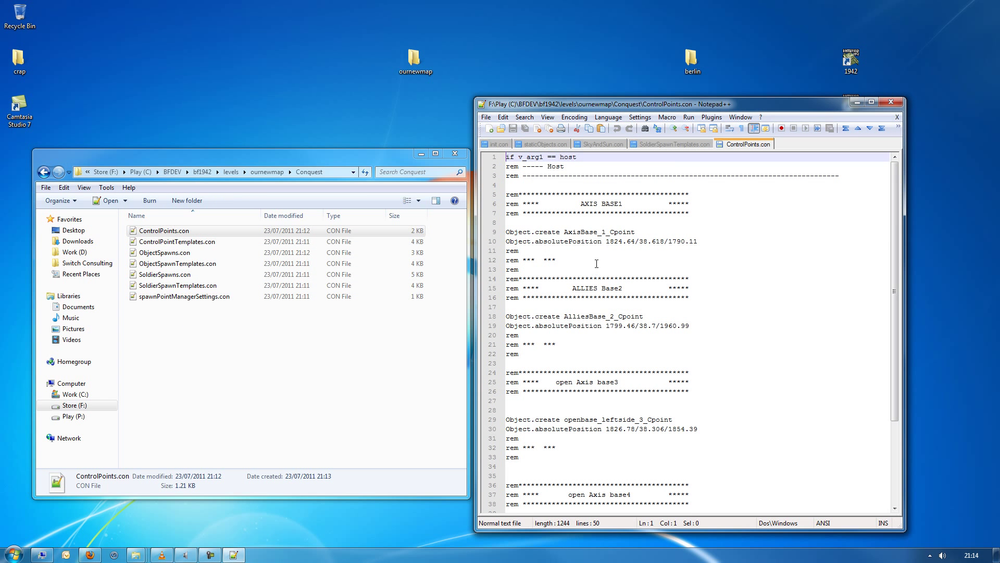
{"action": "left_click", "coordinate": [613, 278]}
{"action": "scroll", "coordinate": [613, 282], "scroll_direction": "down", "scroll_amount": 4}
{"action": "scroll", "coordinate": [613, 285], "scroll_direction": "up", "scroll_amount": 4}
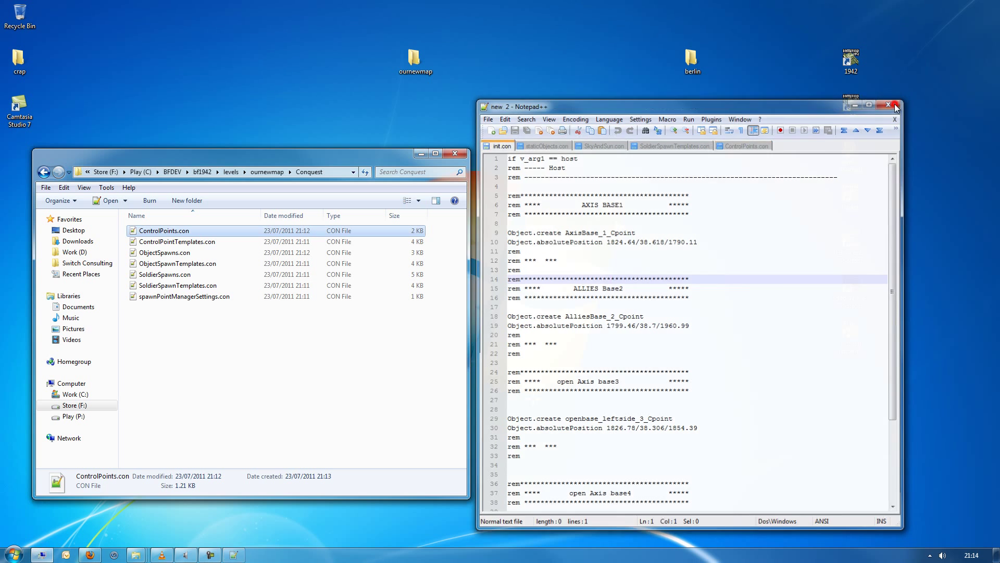
{"action": "left_click", "coordinate": [881, 105]}
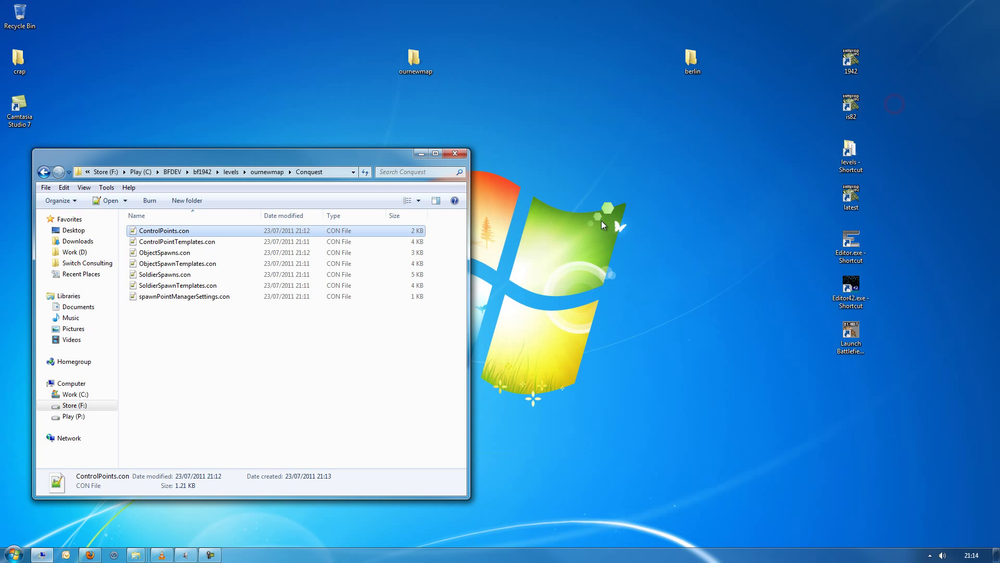
{"action": "left_click", "coordinate": [244, 348]}
Return to the ournewmap level folder and place a second Explorer window beside it.
{"action": "left_click", "coordinate": [256, 171]}
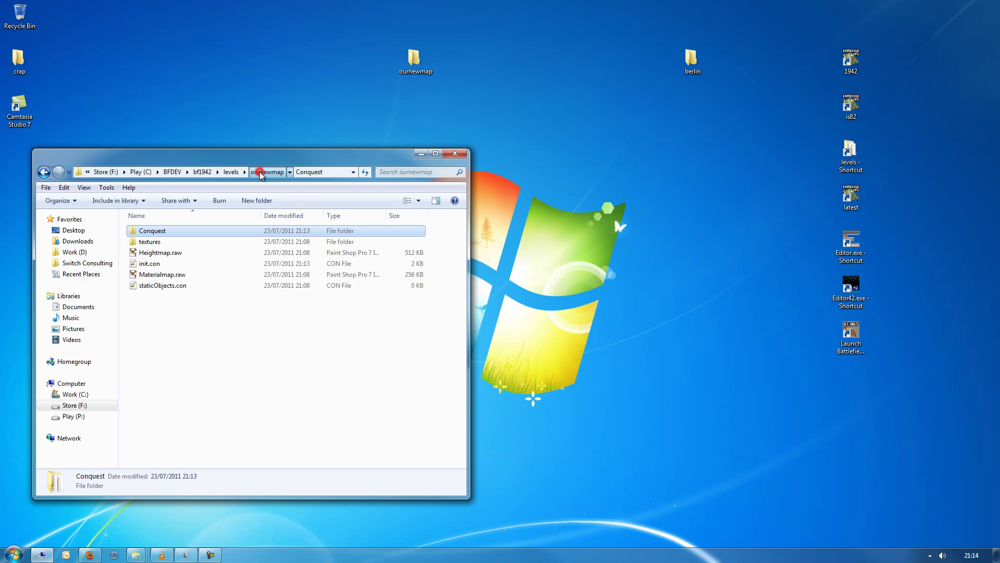
{"action": "left_click_drag", "start_coordinate": [256, 162], "coordinate": [263, 142]}
{"action": "left_click", "coordinate": [162, 522]}
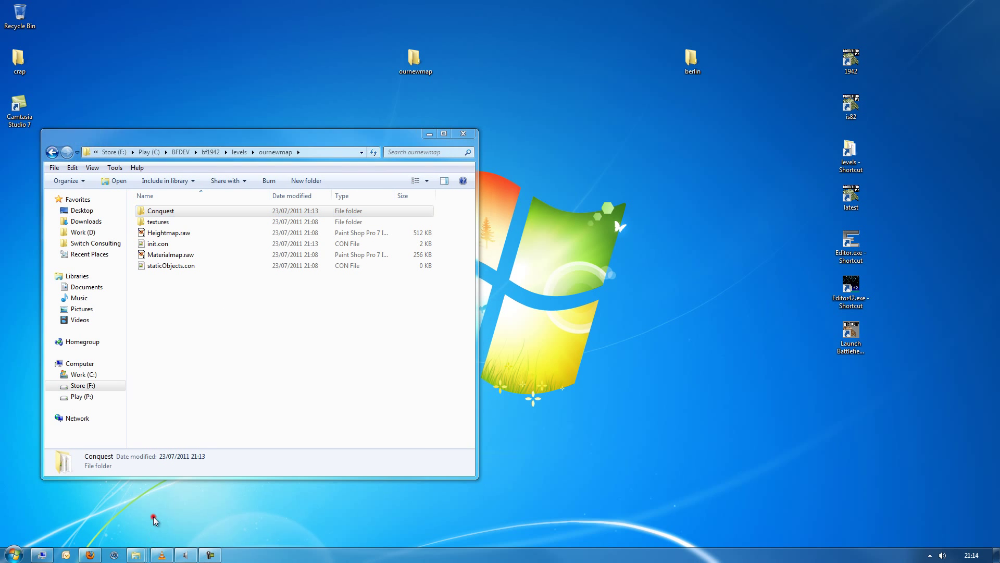
{"action": "right_click", "coordinate": [43, 554]}
{"action": "left_click", "coordinate": [50, 513]}
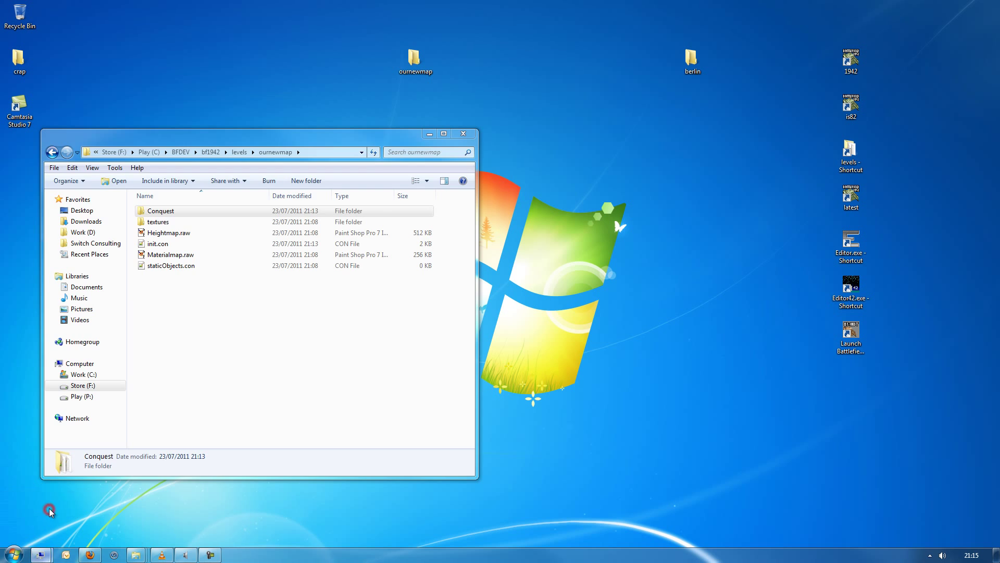
{"action": "left_click_drag", "start_coordinate": [342, 138], "coordinate": [775, 131]}
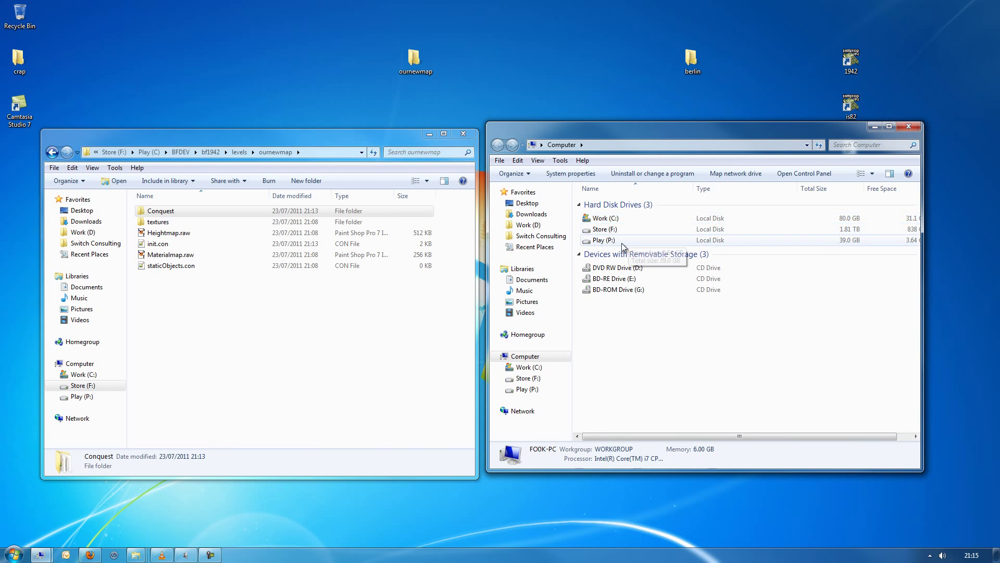
Browse the Store (F:) drive to the Store\Software\Games\PC Games\Battlefield folder.
{"action": "double_click", "coordinate": [603, 229]}
{"action": "scroll", "coordinate": [615, 359], "scroll_direction": "down", "scroll_amount": 1}
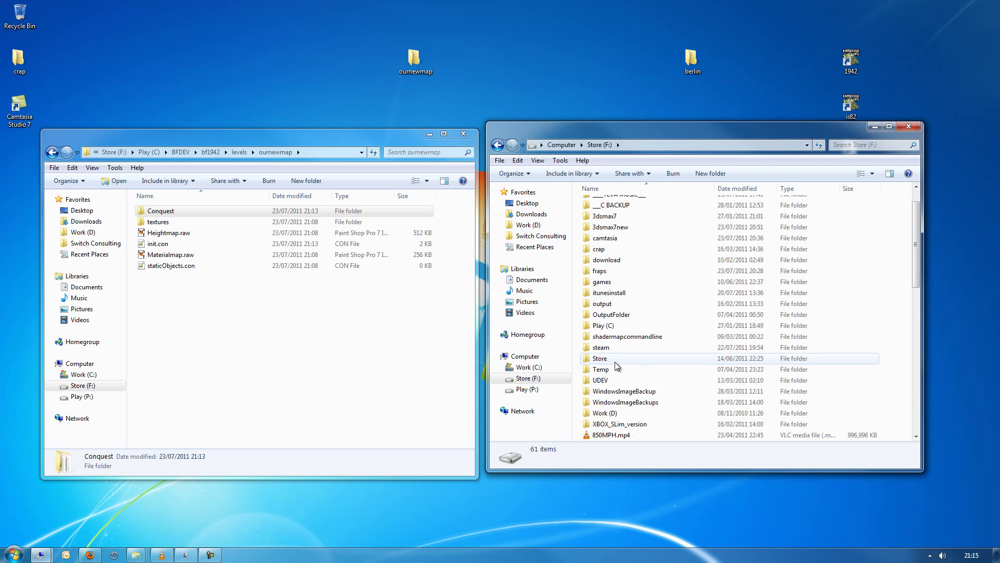
{"action": "double_click", "coordinate": [601, 359]}
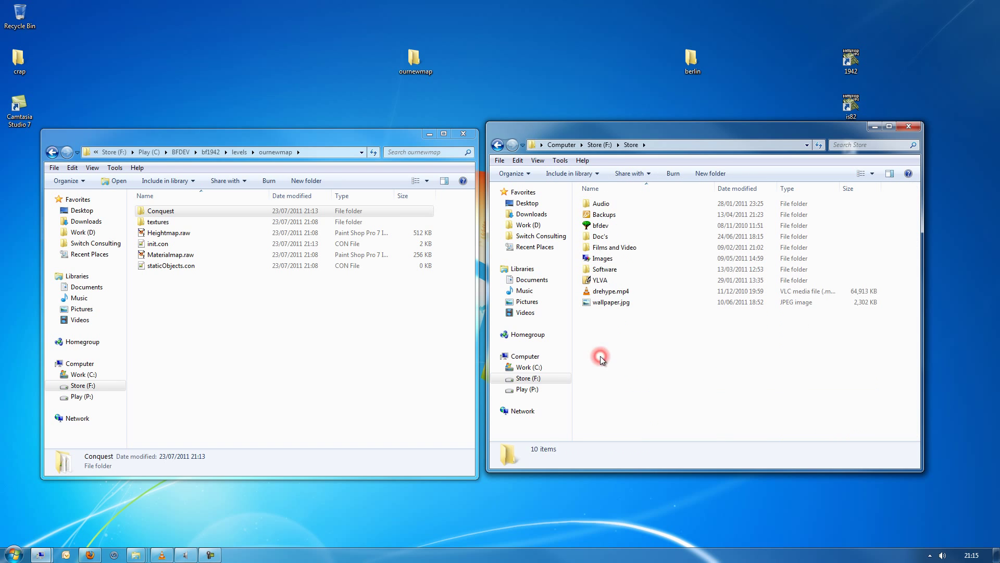
{"action": "double_click", "coordinate": [607, 269]}
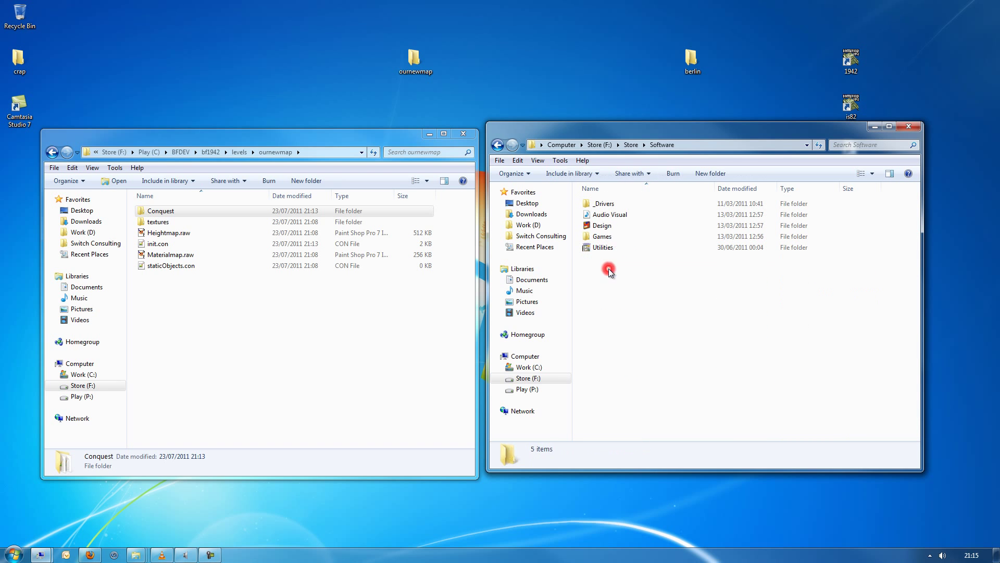
{"action": "double_click", "coordinate": [602, 236]}
{"action": "double_click", "coordinate": [600, 225]}
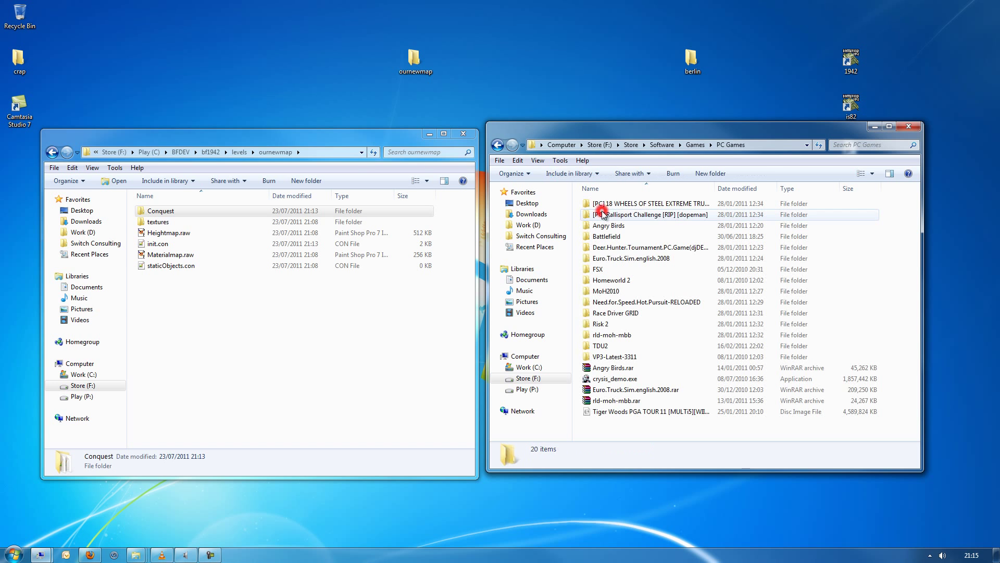
{"action": "left_click", "coordinate": [612, 237]}
{"action": "double_click", "coordinate": [611, 238]}
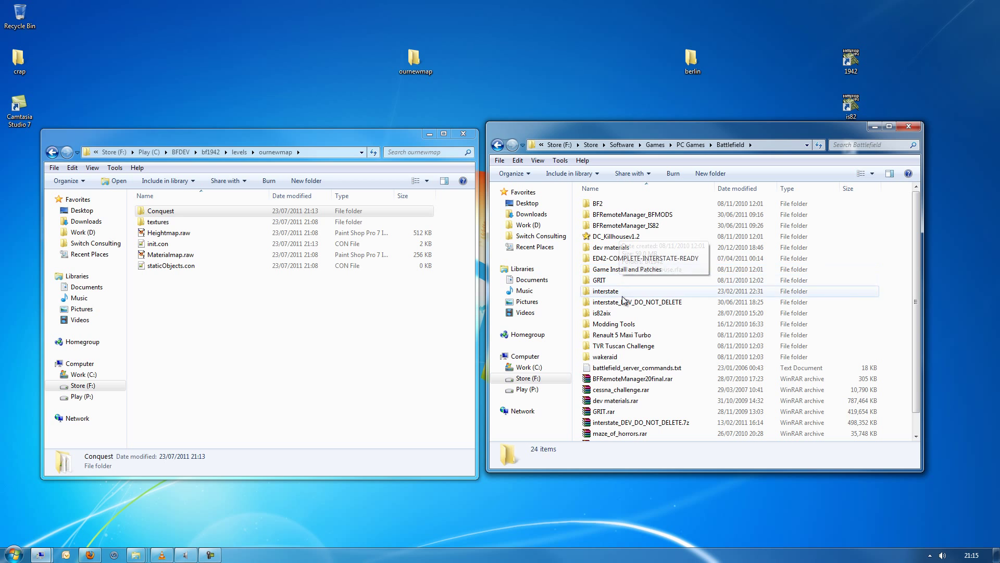
{"action": "scroll", "coordinate": [628, 357], "scroll_direction": "down", "scroll_amount": 1}
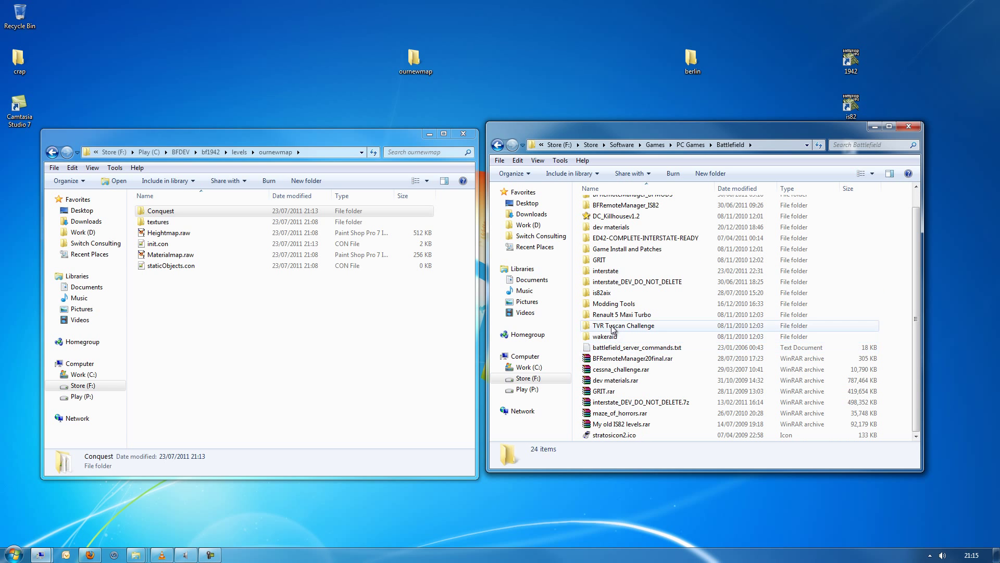
{"action": "scroll", "coordinate": [617, 276], "scroll_direction": "up", "scroll_amount": 1}
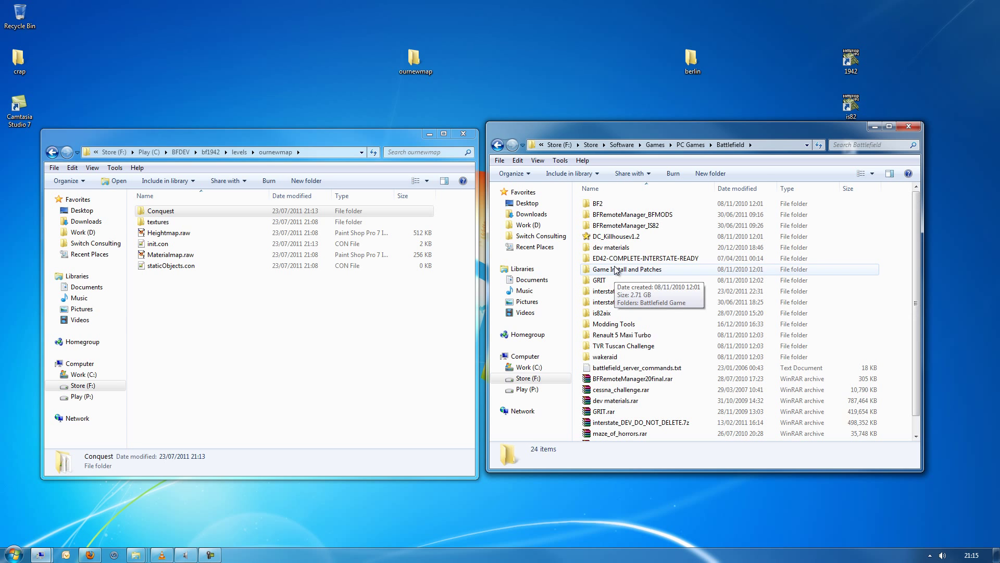
{"action": "double_click", "coordinate": [615, 269]}
{"action": "double_click", "coordinate": [611, 204]}
{"action": "left_click", "coordinate": [611, 205]}
{"action": "double_click", "coordinate": [612, 205]}
{"action": "left_click", "coordinate": [498, 145]}
{"action": "left_click", "coordinate": [499, 146]}
{"action": "left_click", "coordinate": [499, 146]}
{"action": "left_click", "coordinate": [513, 145]}
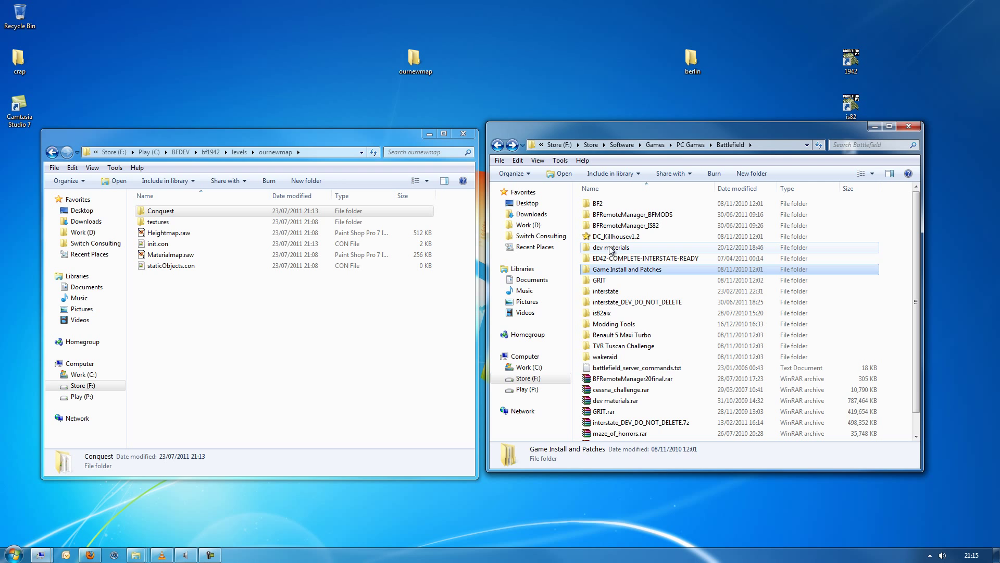
Find bc42_2.1_full.exe in the Modding Tools folder and launch the Battlecraft 1942 installer.
{"action": "double_click", "coordinate": [614, 323]}
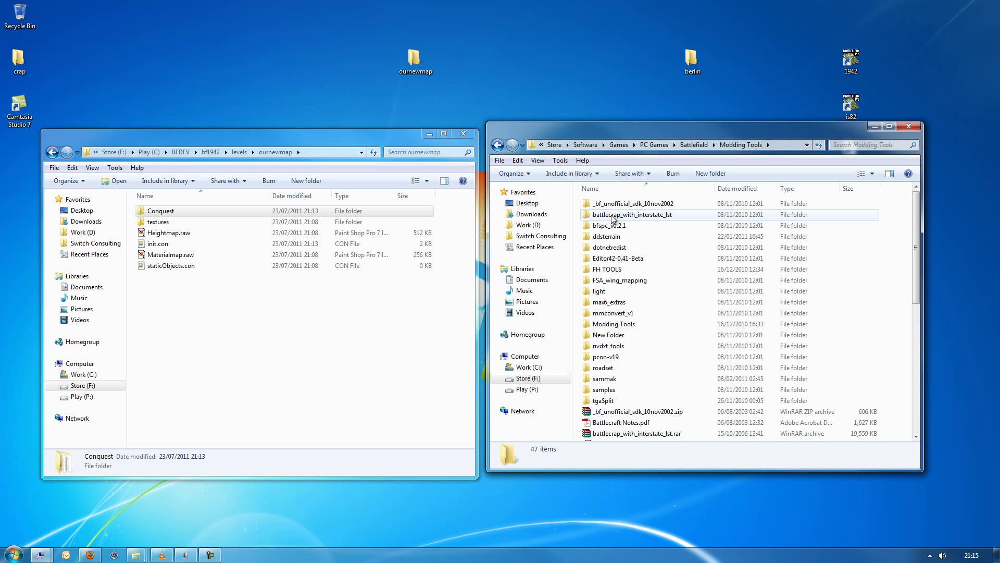
{"action": "scroll", "coordinate": [622, 273], "scroll_direction": "down", "scroll_amount": 3}
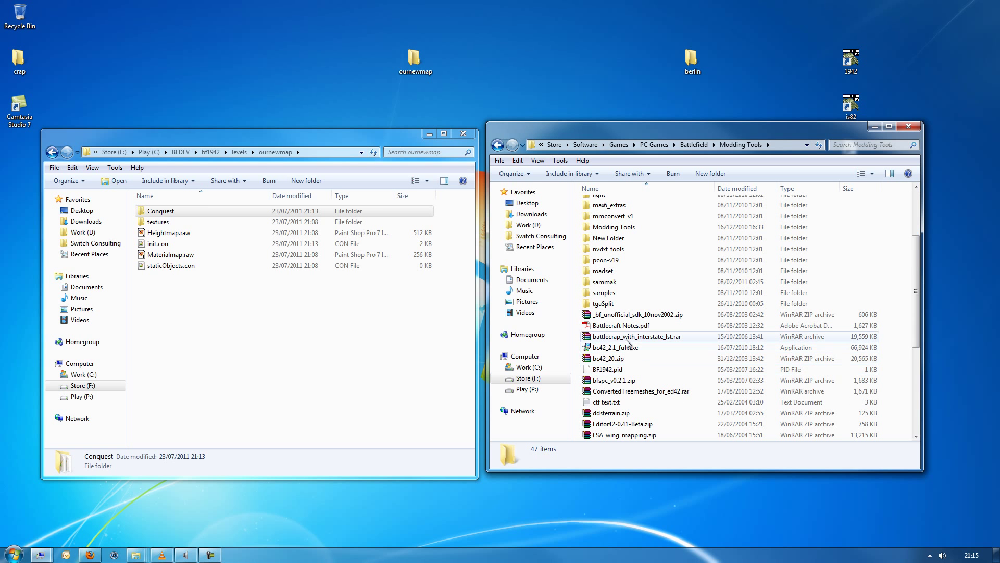
{"action": "scroll", "coordinate": [629, 338], "scroll_direction": "down", "scroll_amount": 2}
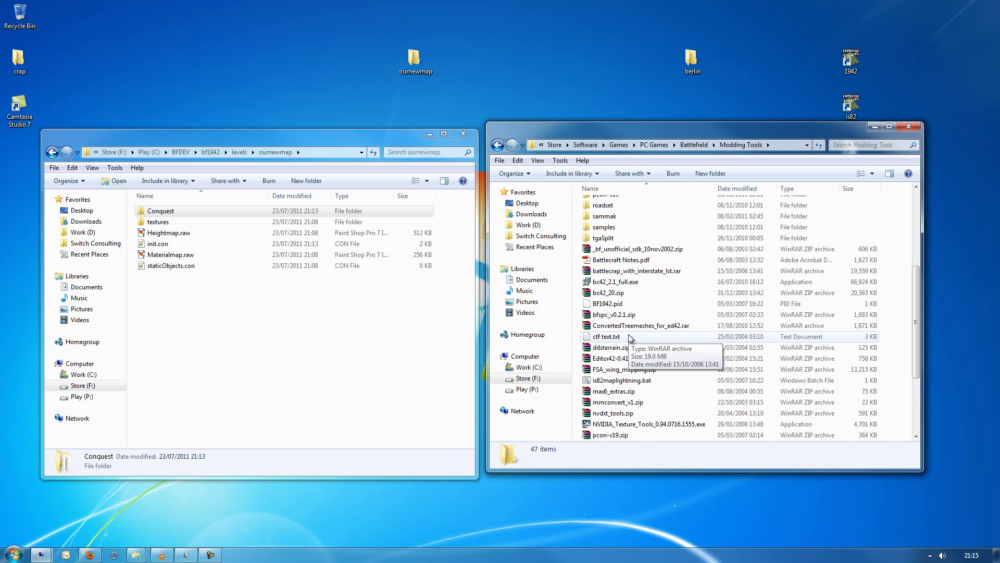
{"action": "left_click", "coordinate": [612, 282]}
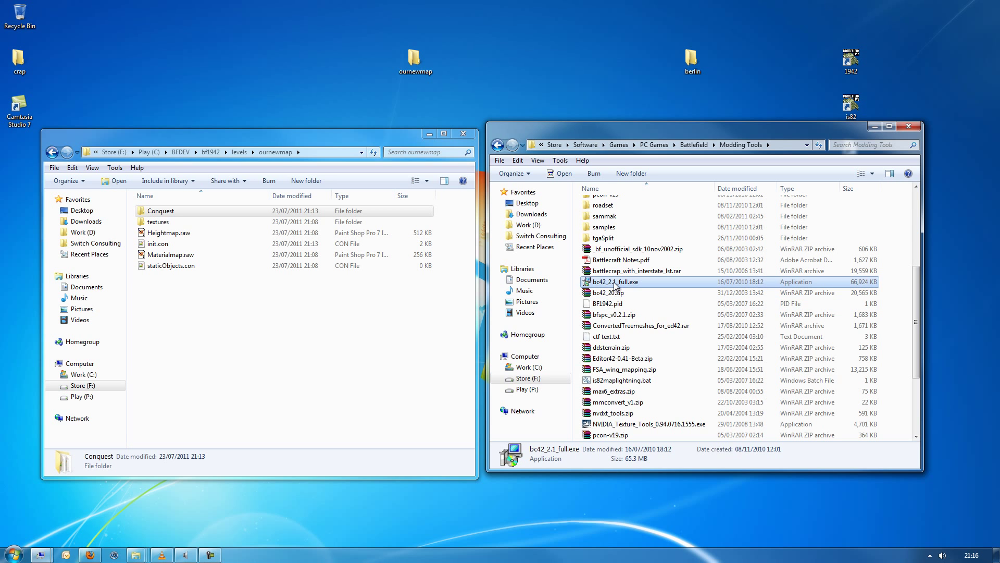
{"action": "double_click", "coordinate": [608, 283]}
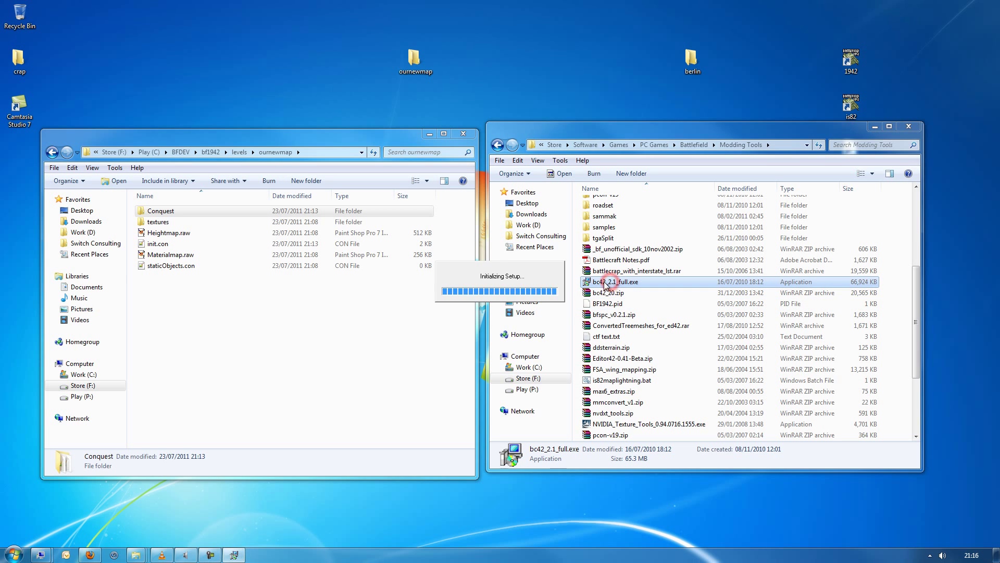
Agree to the Battlecraft 1942 license terms and keep the prefilled user information.
{"action": "left_click", "coordinate": [553, 370]}
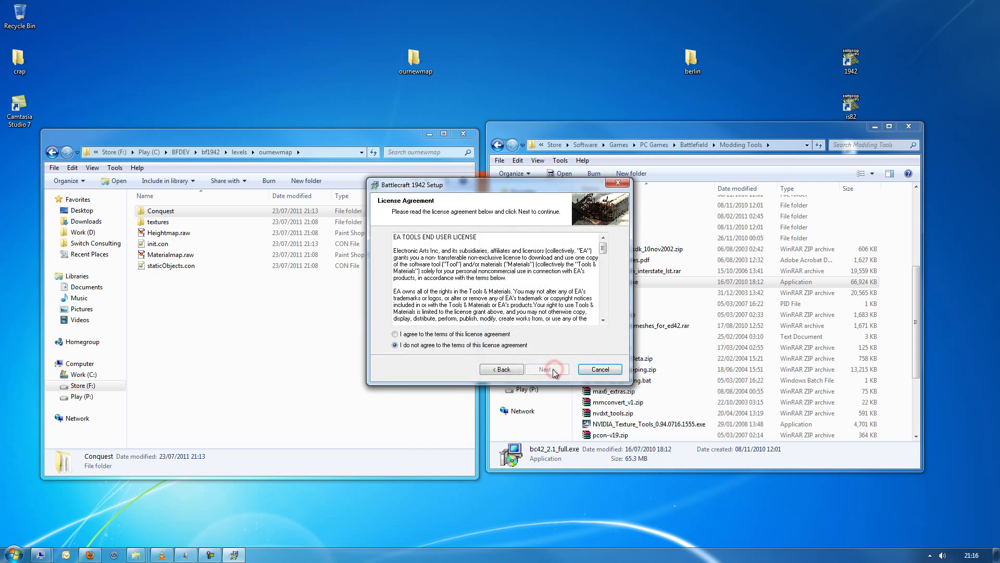
{"action": "left_click", "coordinate": [456, 334]}
{"action": "left_click", "coordinate": [545, 370]}
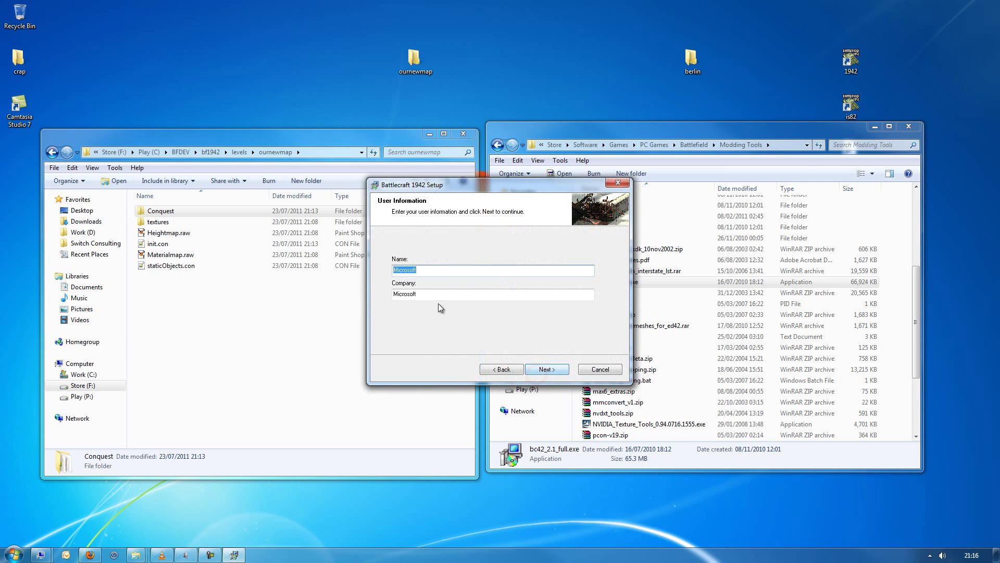
{"action": "left_click", "coordinate": [547, 369]}
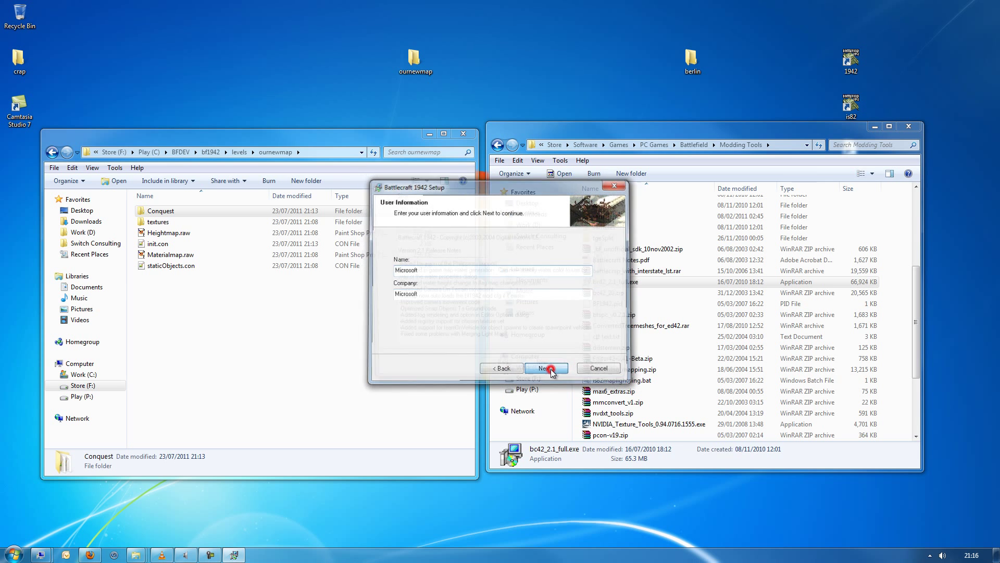
Install Battlecraft 1942 with the Object Lightmap Templates into the default folder C:\Program Files (x86)\EA GAMES\Battlecraft 1942.
{"action": "left_click", "coordinate": [549, 369]}
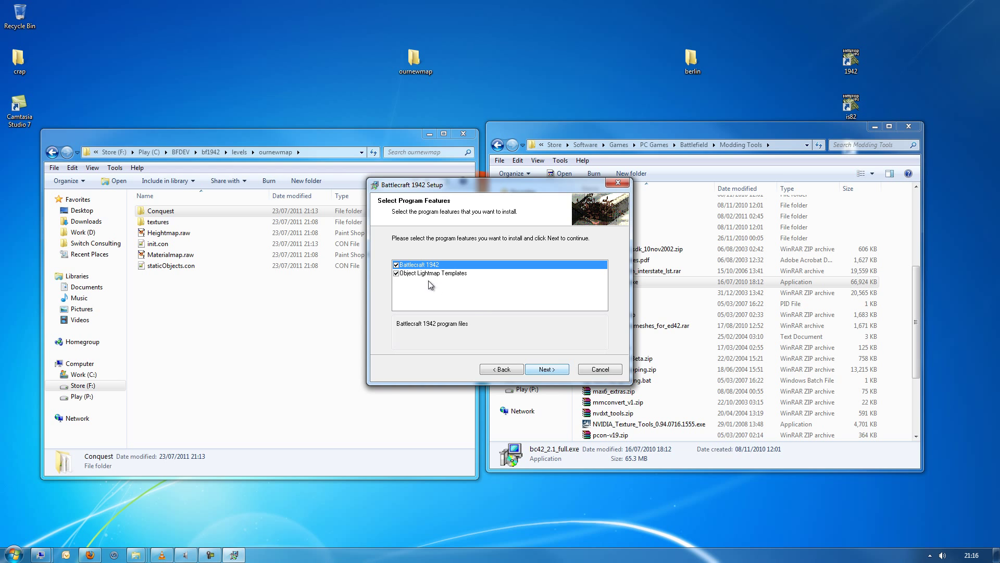
{"action": "left_click", "coordinate": [543, 371]}
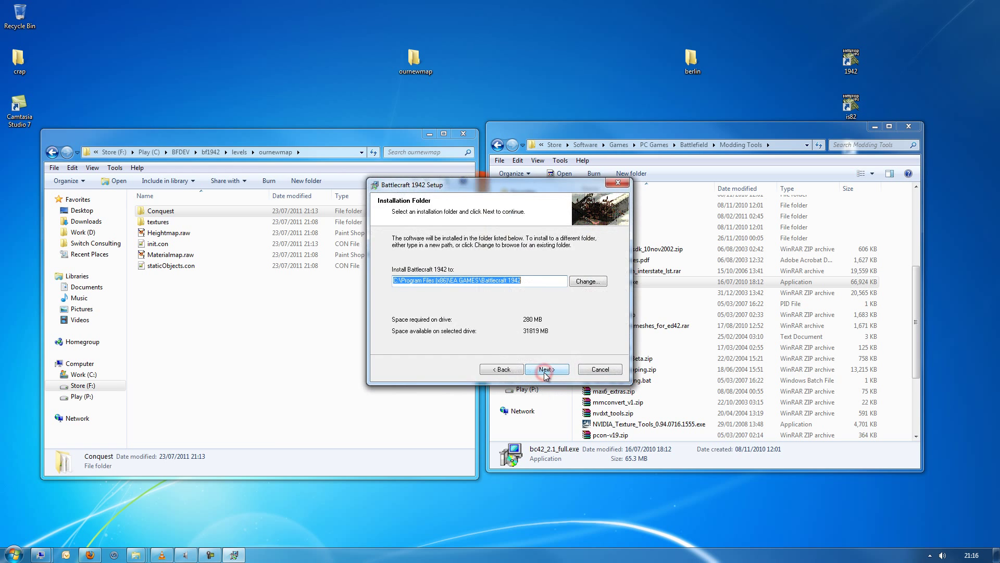
{"action": "left_click", "coordinate": [546, 369]}
{"action": "left_click", "coordinate": [545, 370]}
{"action": "left_click", "coordinate": [544, 371]}
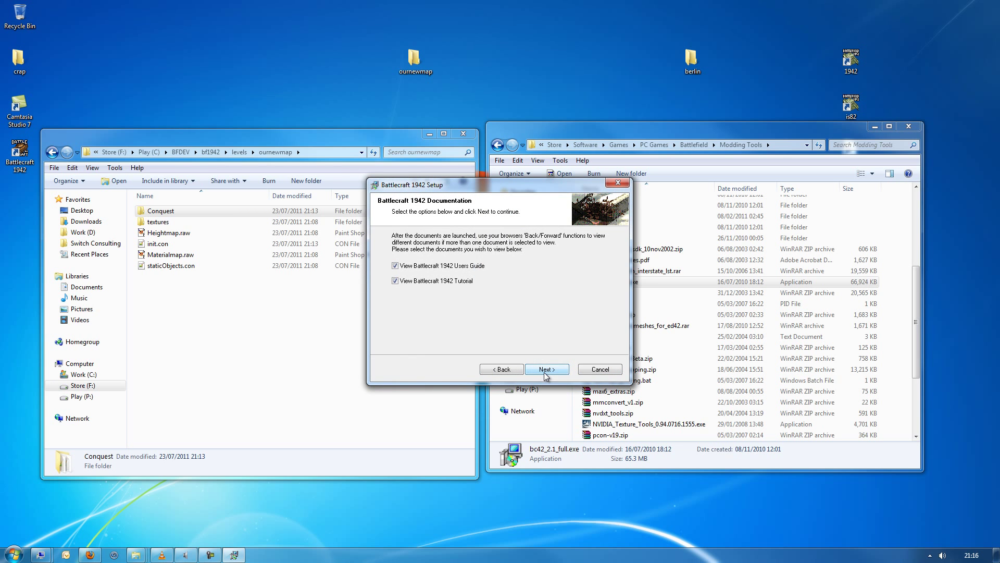
Opt out of viewing the Battlecraft 1942 Users Guide and Tutorial, and finish the setup.
{"action": "left_click", "coordinate": [395, 265]}
{"action": "left_click", "coordinate": [395, 281]}
{"action": "left_click", "coordinate": [547, 369]}
{"action": "left_click", "coordinate": [547, 370]}
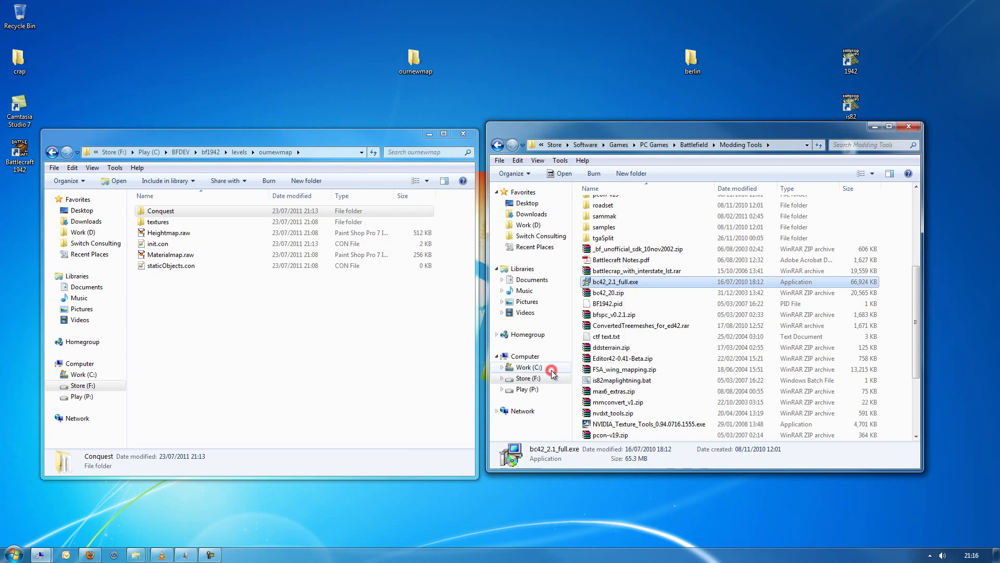
Move the Battlecraft 1942 desktop shortcut next to the 1942 shortcut and launch Battlecraft 1942.
{"action": "left_click_drag", "start_coordinate": [20, 155], "coordinate": [815, 64]}
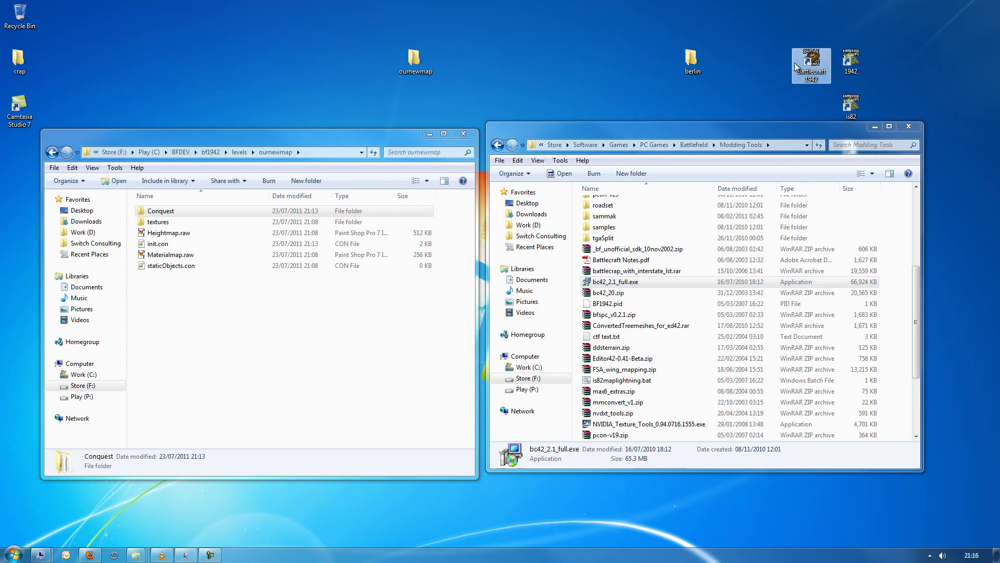
{"action": "double_click", "coordinate": [814, 62]}
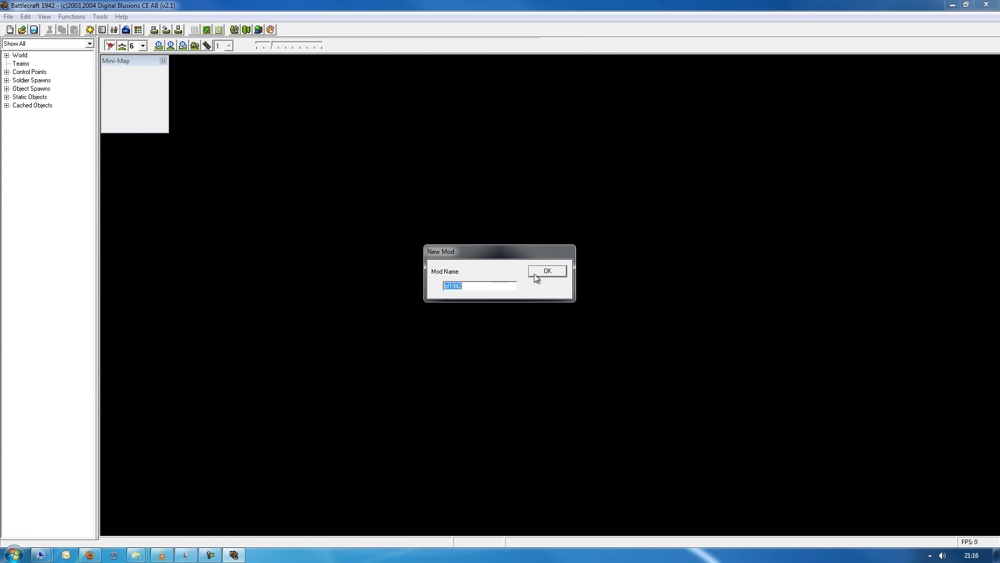
Create the bf1942 mod configuration, setting its game path to the Battlefield 1942 folder inside EA Games on drive C and keeping the bf1942.lst object list.
{"action": "left_click", "coordinate": [554, 272]}
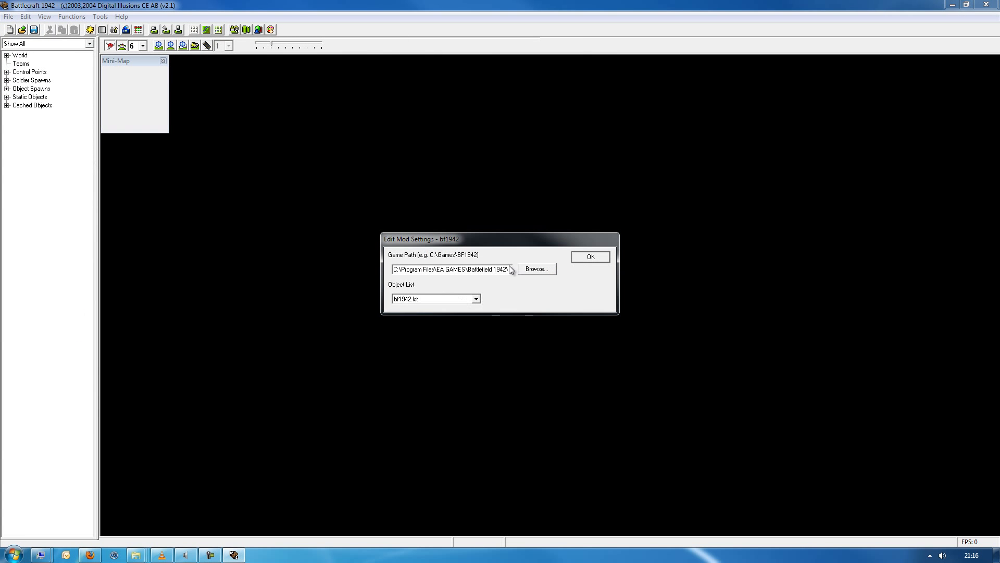
{"action": "left_click_drag", "start_coordinate": [451, 269], "coordinate": [510, 269]}
{"action": "left_click", "coordinate": [537, 270]}
{"action": "left_click", "coordinate": [466, 275]}
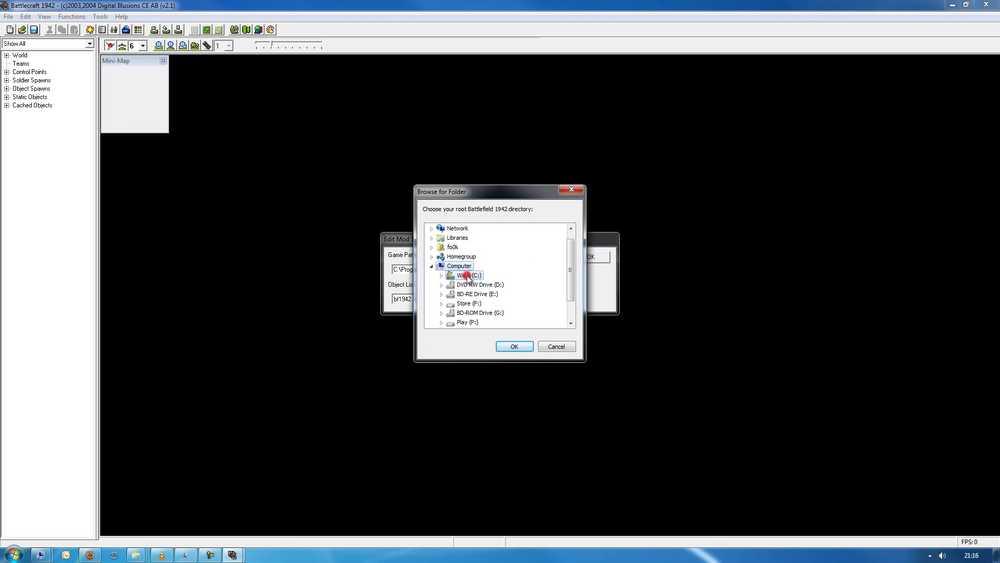
{"action": "double_click", "coordinate": [466, 275]}
{"action": "double_click", "coordinate": [487, 294]}
{"action": "scroll", "coordinate": [490, 298], "scroll_direction": "down", "scroll_amount": 3}
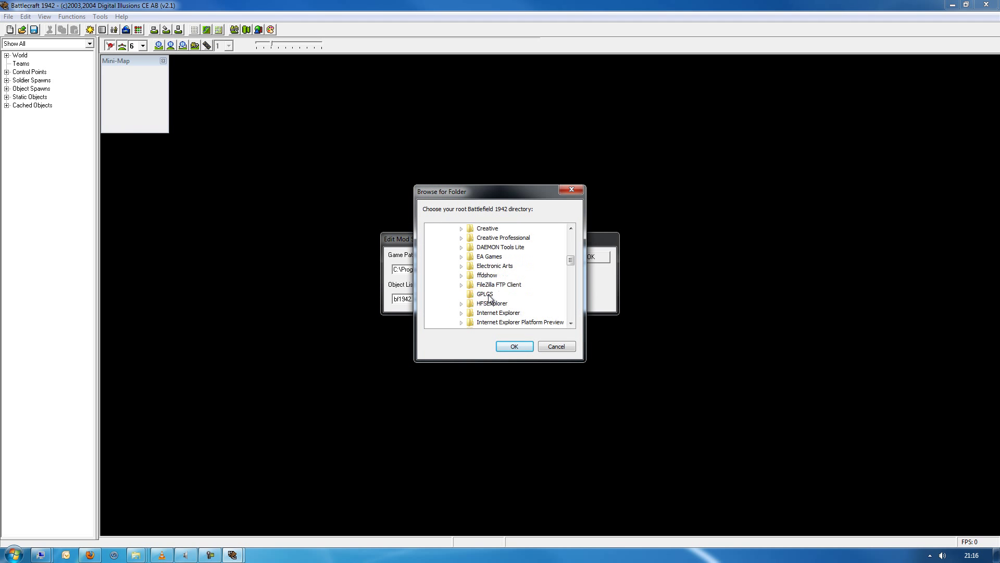
{"action": "double_click", "coordinate": [487, 257]}
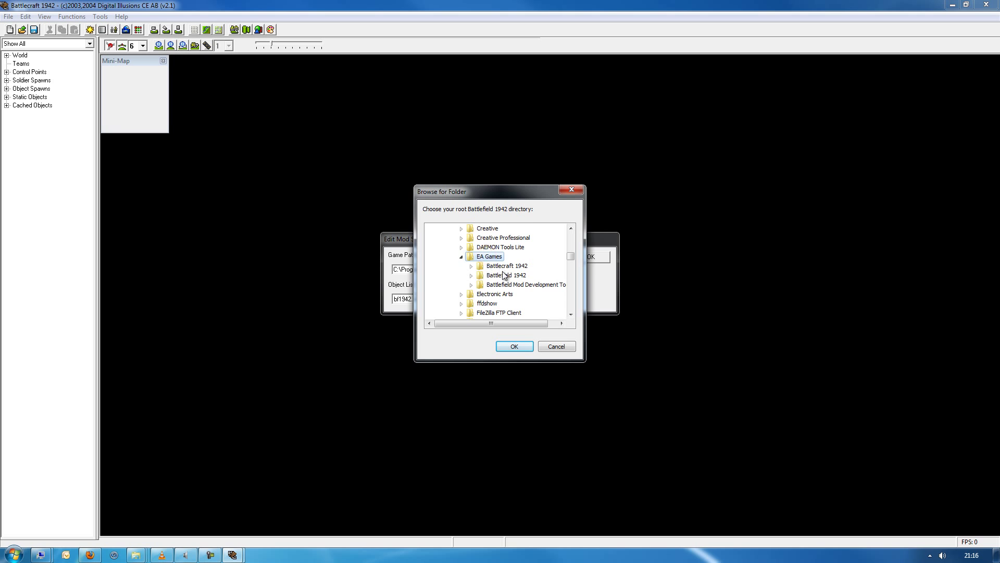
{"action": "double_click", "coordinate": [503, 274]}
{"action": "scroll", "coordinate": [528, 300], "scroll_direction": "down", "scroll_amount": 2}
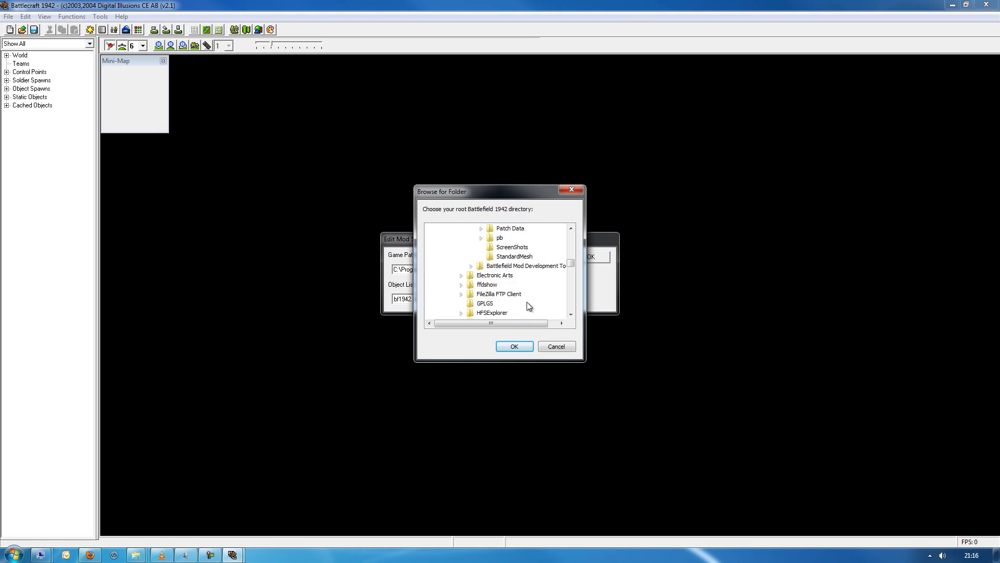
{"action": "left_click", "coordinate": [513, 346]}
{"action": "left_click", "coordinate": [583, 257]}
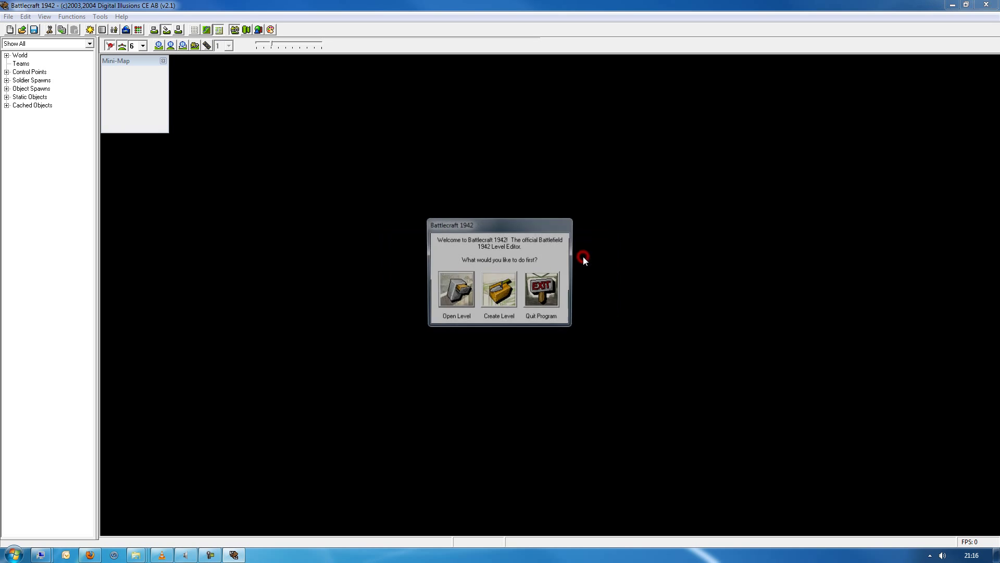
Create a medium Europe level named ournewmap for the bf1942 mod, with water enabled and the Random Map Generator disabled.
{"action": "left_click", "coordinate": [494, 293]}
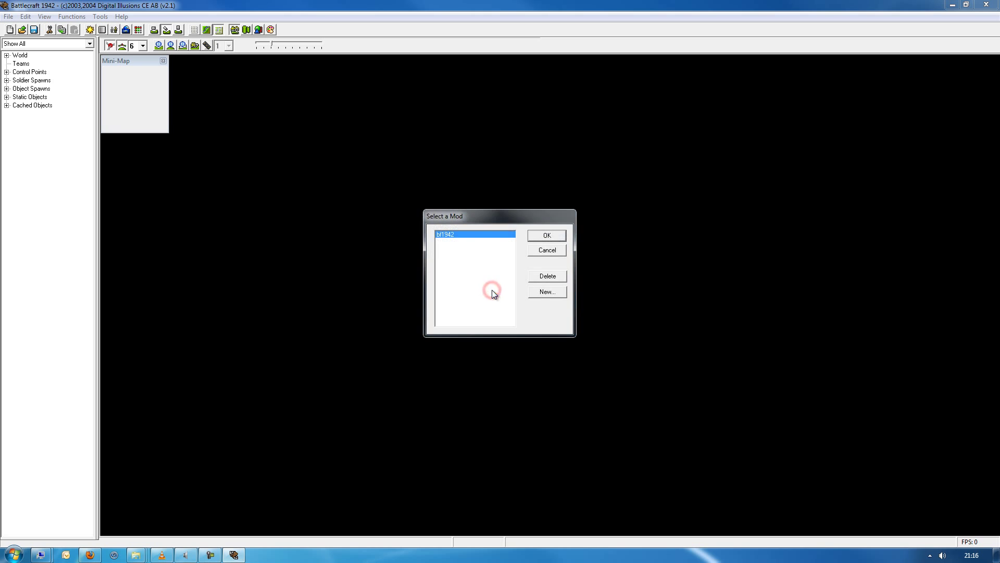
{"action": "left_click", "coordinate": [539, 236]}
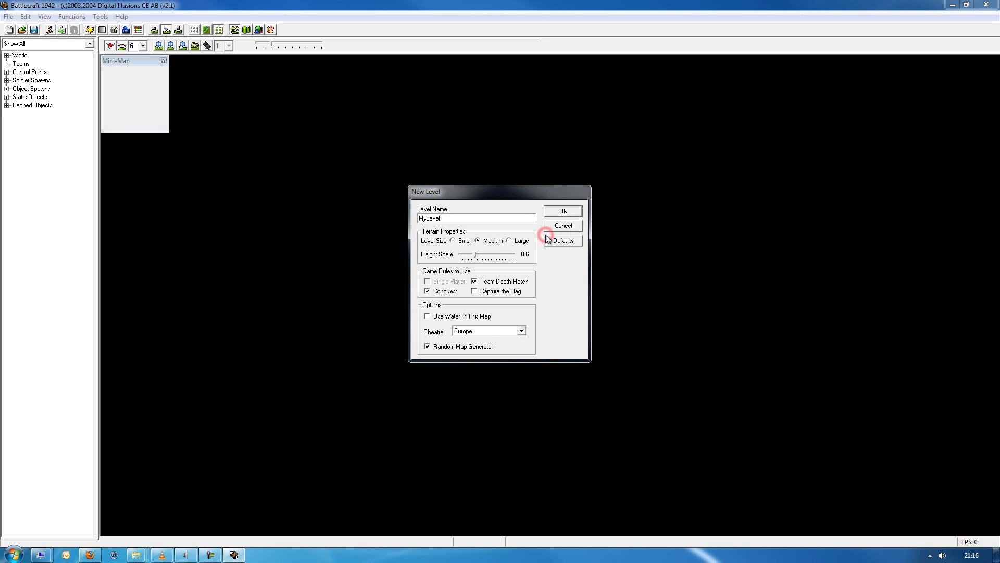
{"action": "double_click", "coordinate": [467, 218]}
{"action": "type", "text": "ournewmap"}
{"action": "left_click", "coordinate": [427, 346]}
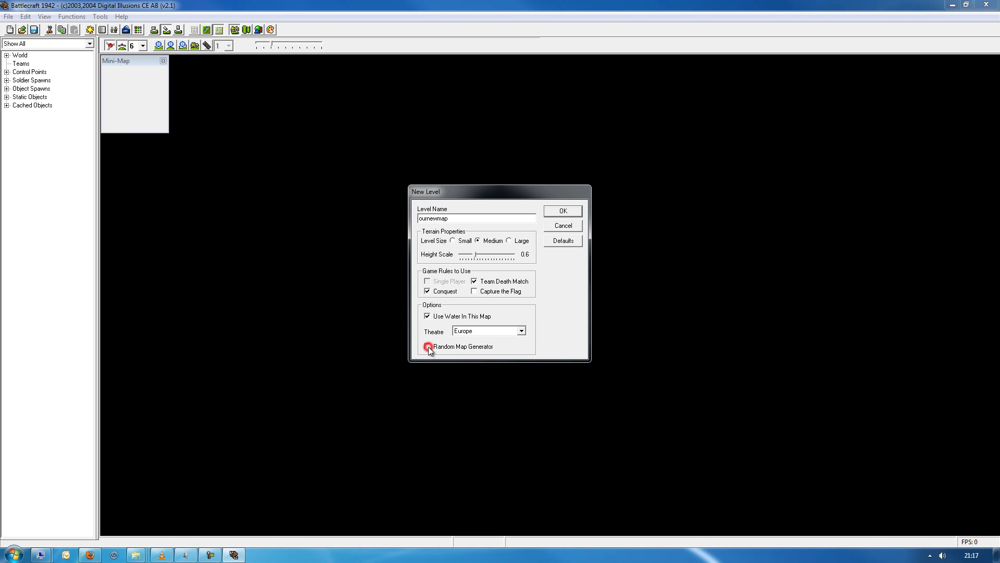
{"action": "left_click", "coordinate": [552, 211]}
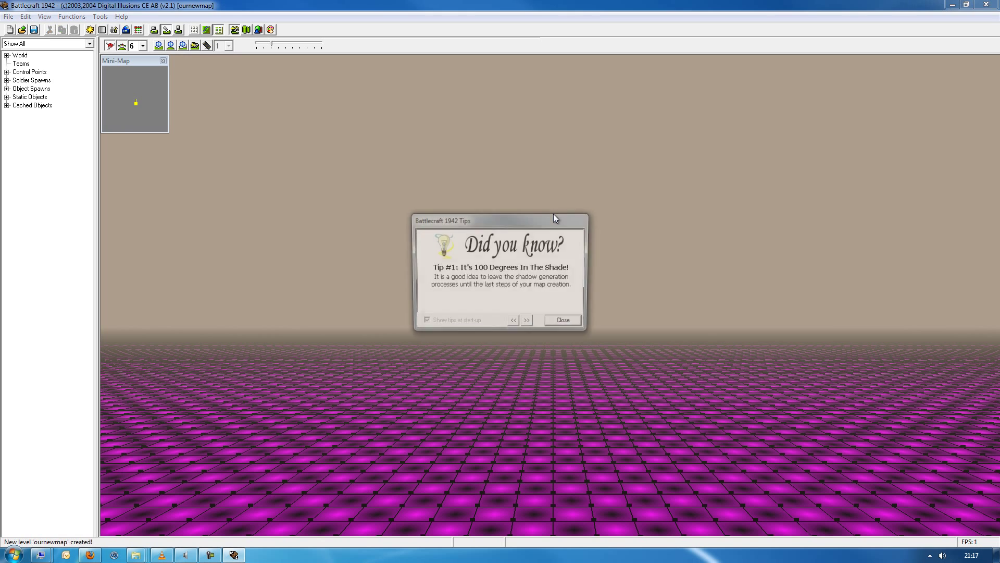
Browse through the Battlecraft 1942 tips, disable showing tips at start-up, and close the tips dialog.
{"action": "left_click", "coordinate": [528, 323]}
{"action": "left_click", "coordinate": [528, 323]}
{"action": "left_click", "coordinate": [528, 322]}
{"action": "left_click", "coordinate": [527, 322]}
{"action": "left_click", "coordinate": [527, 322]}
{"action": "left_click", "coordinate": [527, 323]}
{"action": "left_click", "coordinate": [527, 323]}
{"action": "left_click", "coordinate": [527, 323]}
{"action": "left_click", "coordinate": [528, 323]}
{"action": "left_click", "coordinate": [424, 322]}
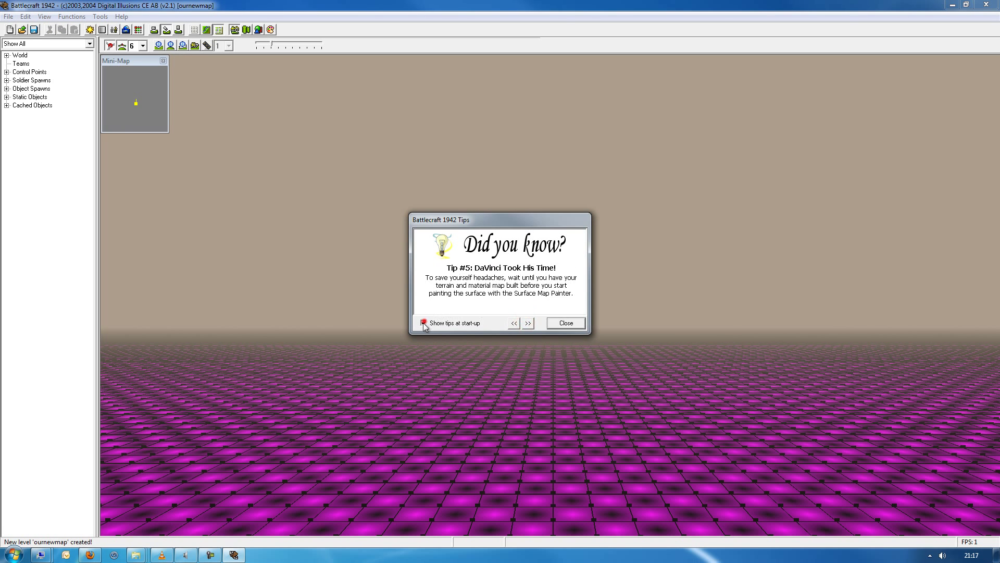
{"action": "left_click", "coordinate": [566, 323]}
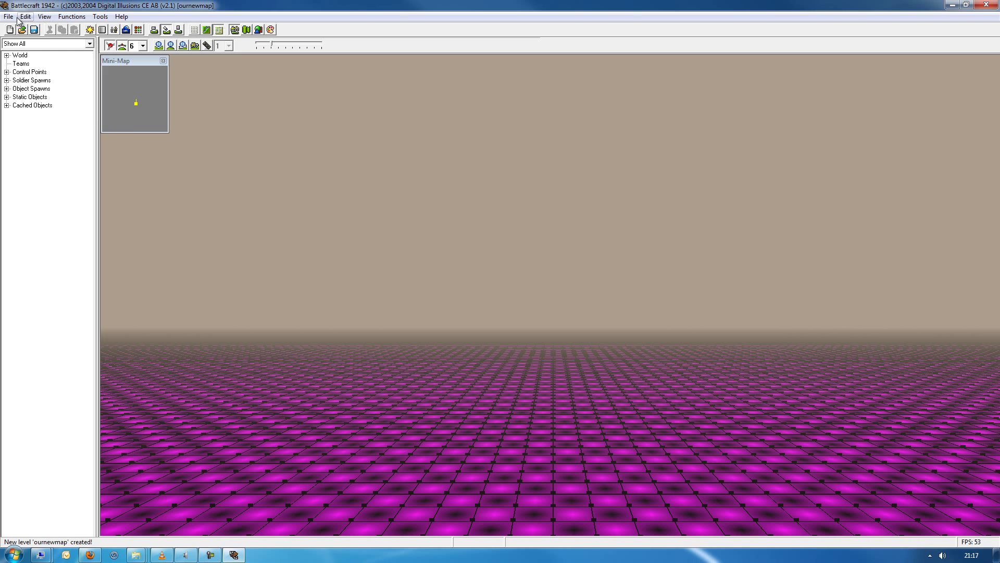
Save the ournewmap level and close Battlecraft 1942.
{"action": "left_click", "coordinate": [8, 16]}
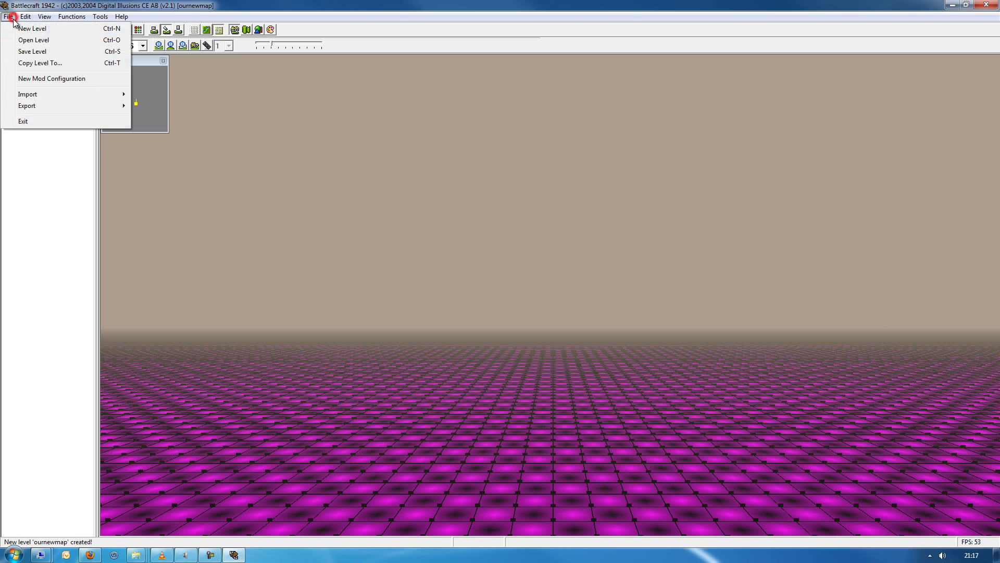
{"action": "left_click", "coordinate": [45, 51]}
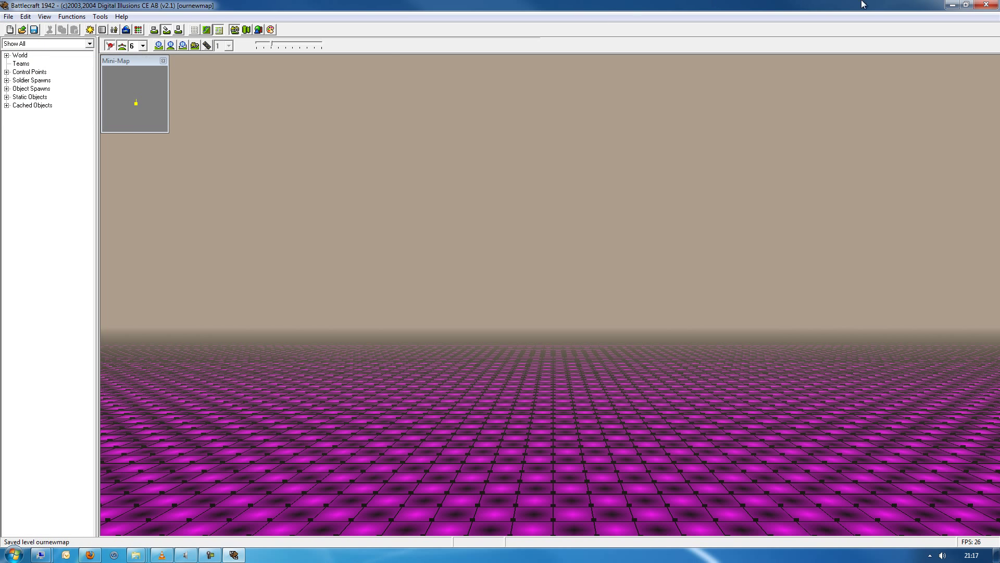
{"action": "left_click", "coordinate": [987, 7]}
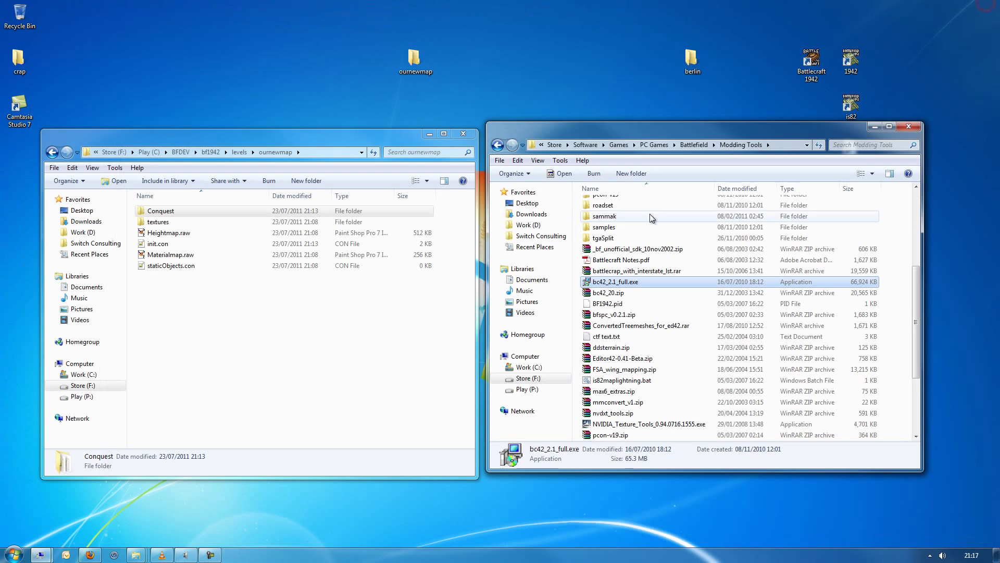
Delete the berlin folder from the desktop, sending it to the Recycle Bin.
{"action": "left_click_drag", "start_coordinate": [675, 126], "coordinate": [712, 202]}
{"action": "left_click", "coordinate": [648, 154]}
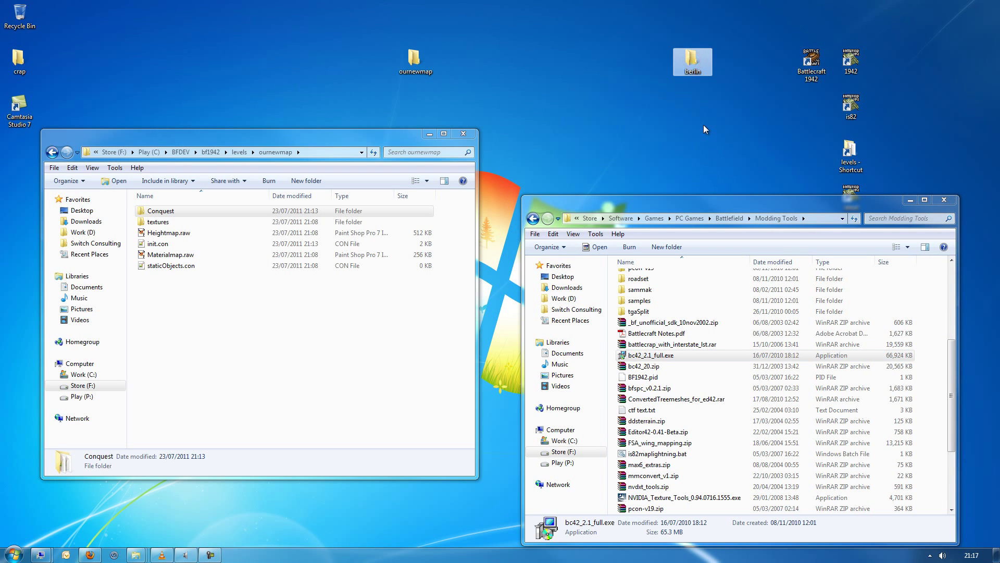
{"action": "key", "text": "Delete"}
{"action": "left_click", "coordinate": [541, 321]}
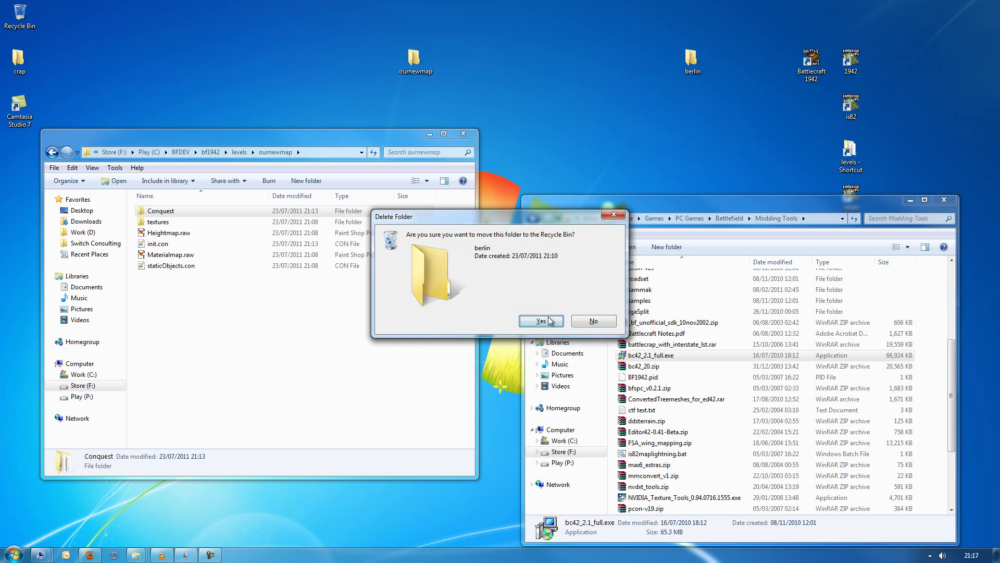
Create a new desktop folder named bc ournewmap.
{"action": "right_click", "coordinate": [561, 83]}
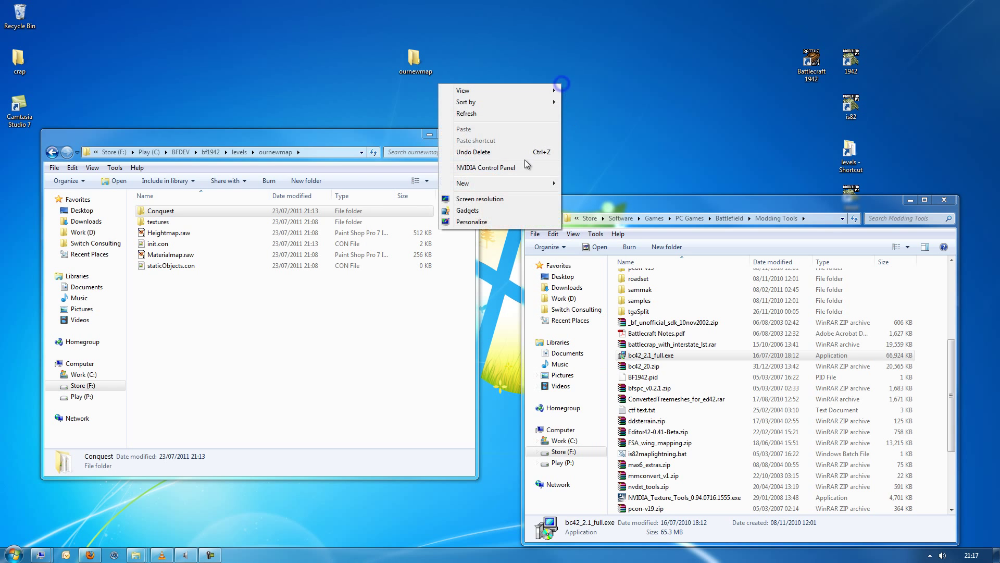
{"action": "mouse_move", "coordinate": [492, 183]}
{"action": "left_click", "coordinate": [404, 186]}
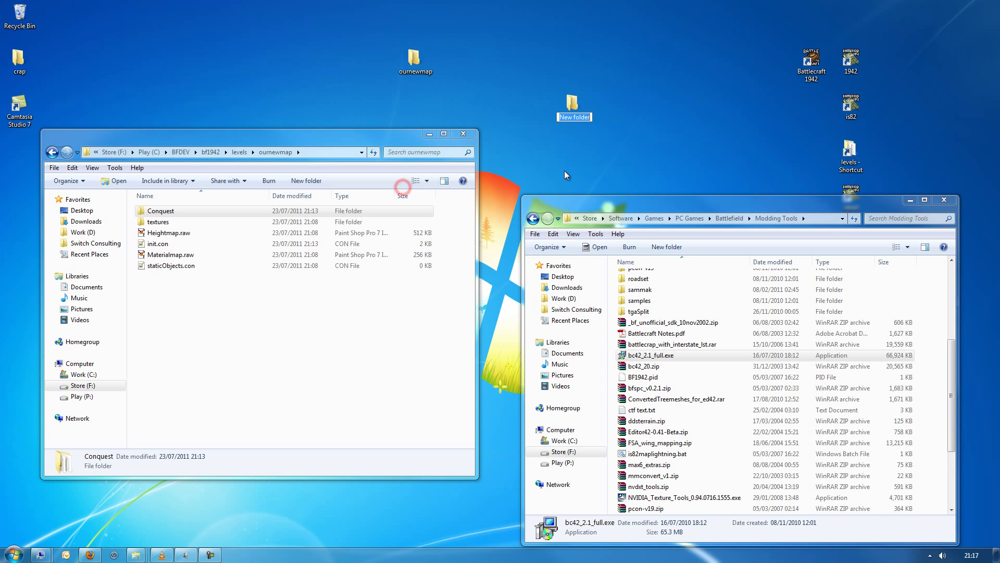
{"action": "type", "text": "bc ournewmap"}
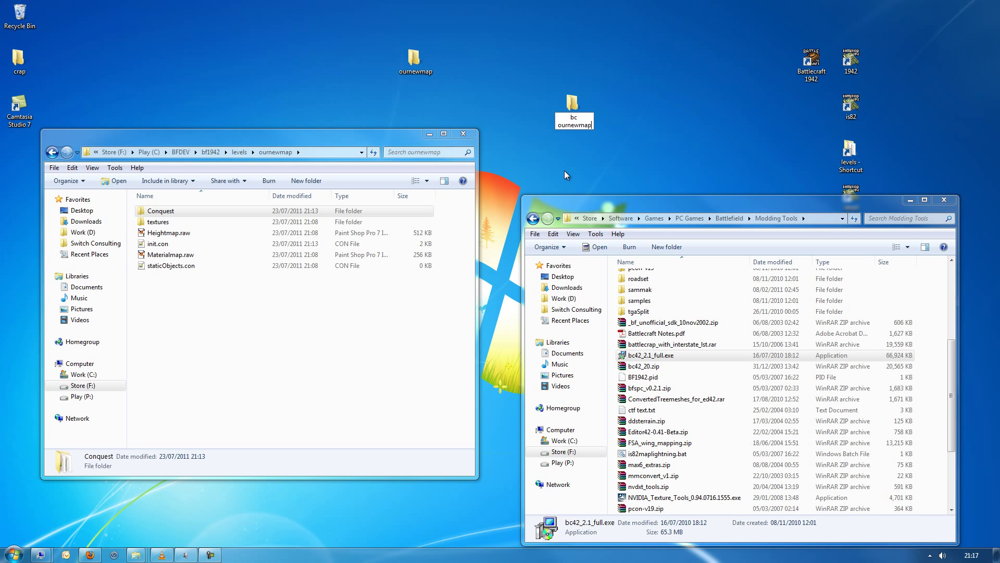
{"action": "key", "text": "Return"}
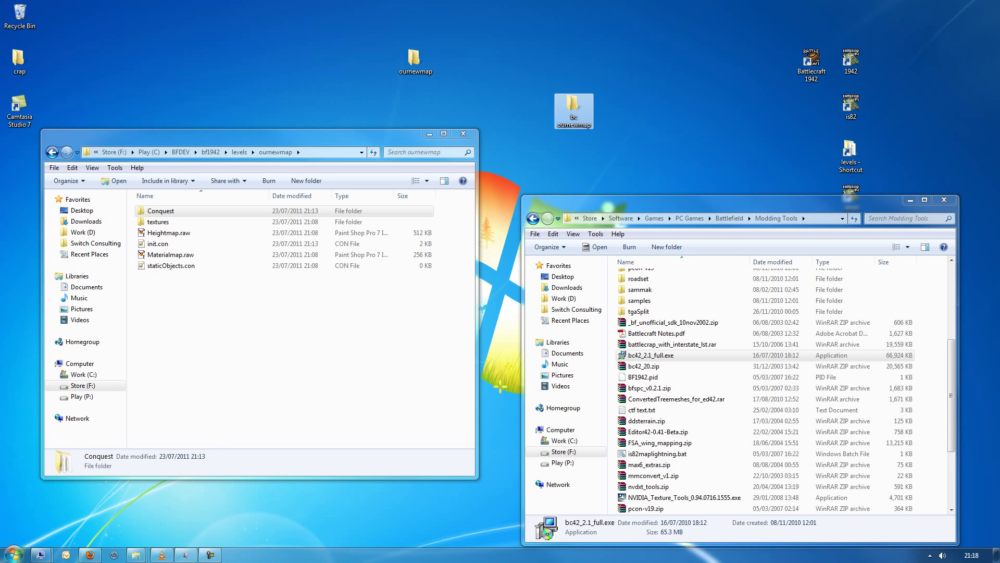
Uncover the desktop shortcuts, launch the Battlefield Mod Development Toolkit, and start WinRFA from it.
{"action": "left_click", "coordinate": [14, 554]}
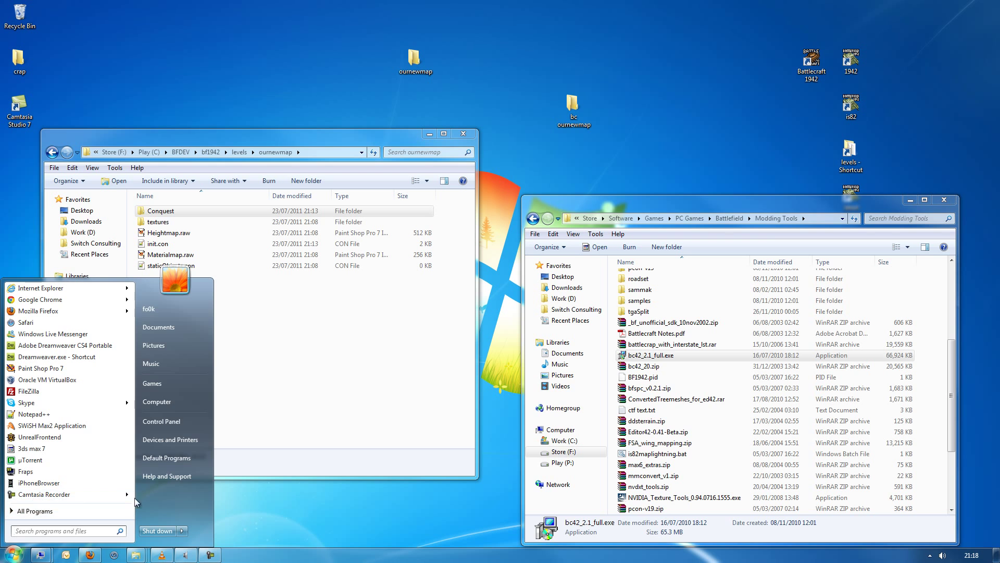
{"action": "left_click", "coordinate": [805, 100]}
{"action": "left_click_drag", "start_coordinate": [859, 200], "coordinate": [817, 376]}
{"action": "left_click_drag", "start_coordinate": [871, 339], "coordinate": [795, 155]}
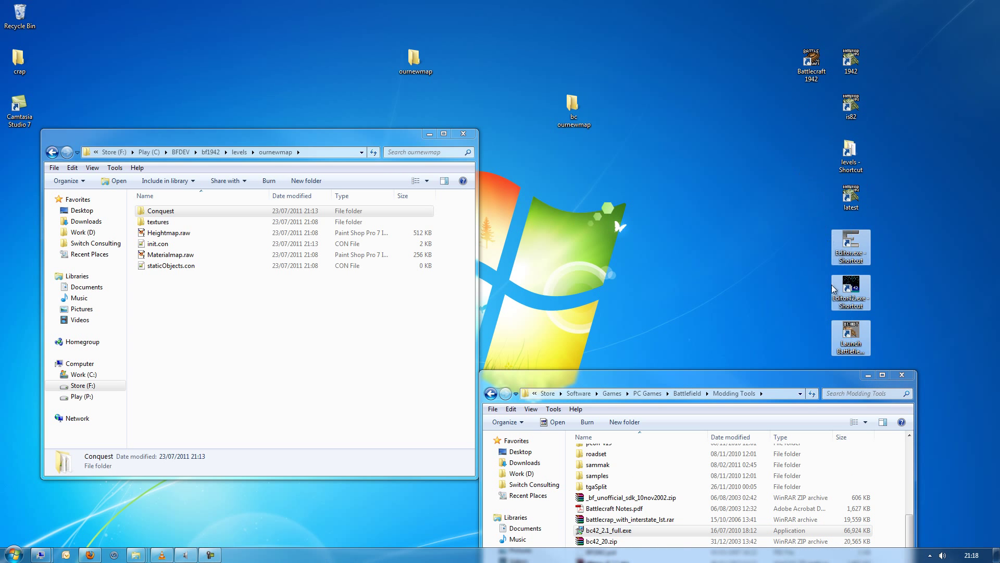
{"action": "double_click", "coordinate": [850, 336]}
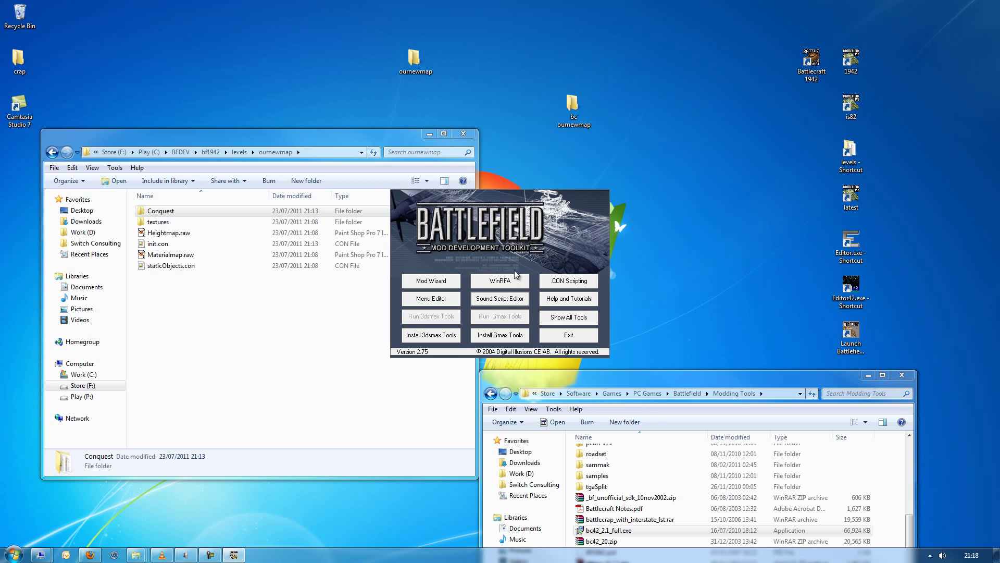
{"action": "left_click", "coordinate": [506, 281]}
Open the ournewmap.rfa archive from the levels folder in WinRFA.
{"action": "left_click", "coordinate": [361, 148]}
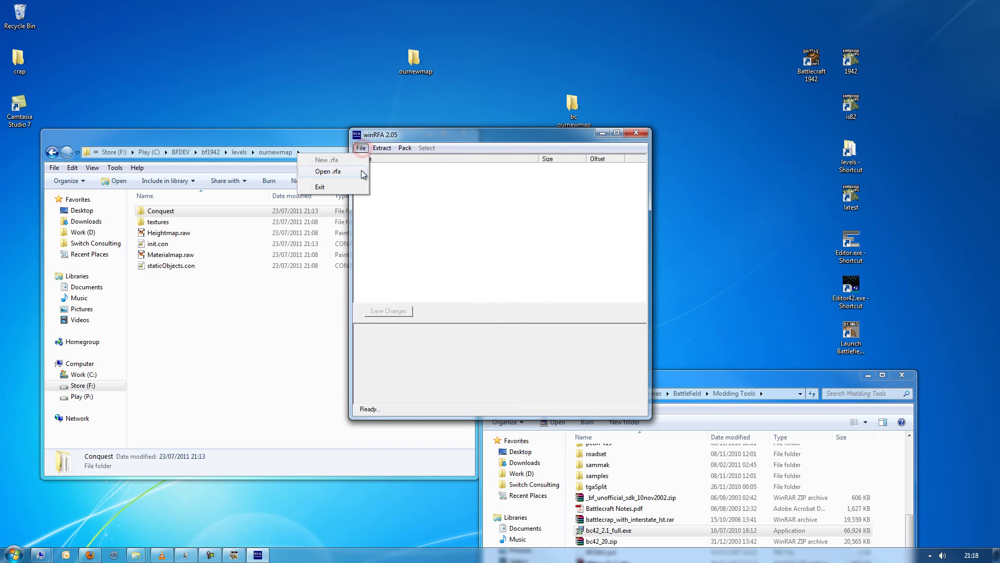
{"action": "left_click", "coordinate": [363, 174]}
{"action": "left_click", "coordinate": [436, 359]}
{"action": "scroll", "coordinate": [437, 363], "scroll_direction": "down", "scroll_amount": 4}
{"action": "scroll", "coordinate": [437, 363], "scroll_direction": "down", "scroll_amount": 3}
{"action": "scroll", "coordinate": [468, 340], "scroll_direction": "down", "scroll_amount": 4}
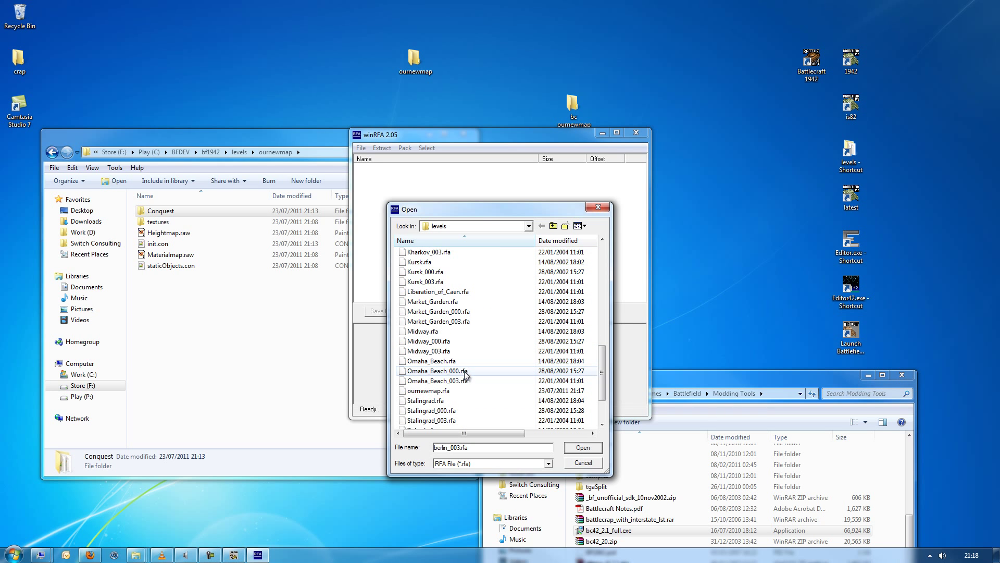
{"action": "left_click", "coordinate": [427, 390]}
{"action": "left_click", "coordinate": [529, 226]}
{"action": "left_click", "coordinate": [529, 226]}
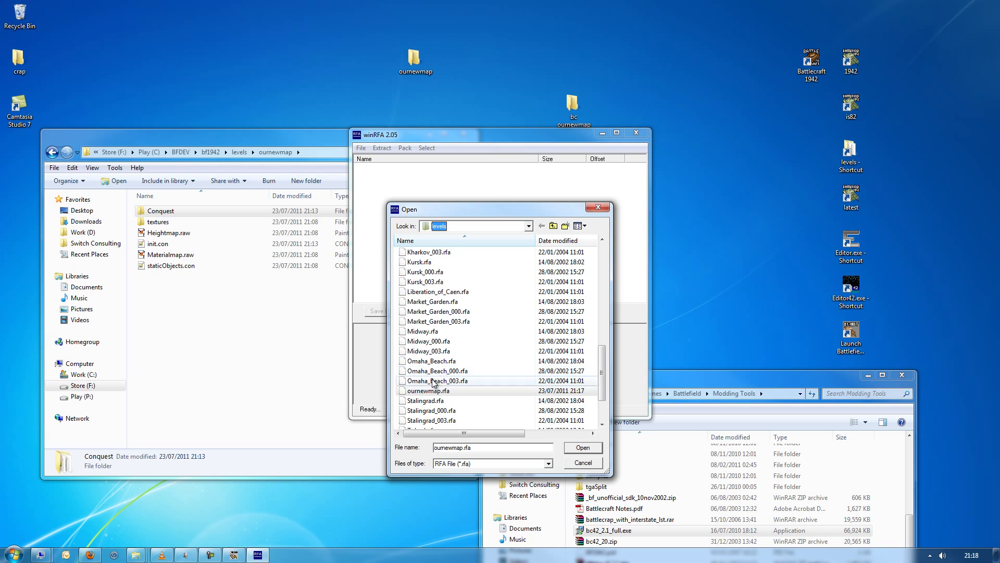
{"action": "double_click", "coordinate": [424, 395]}
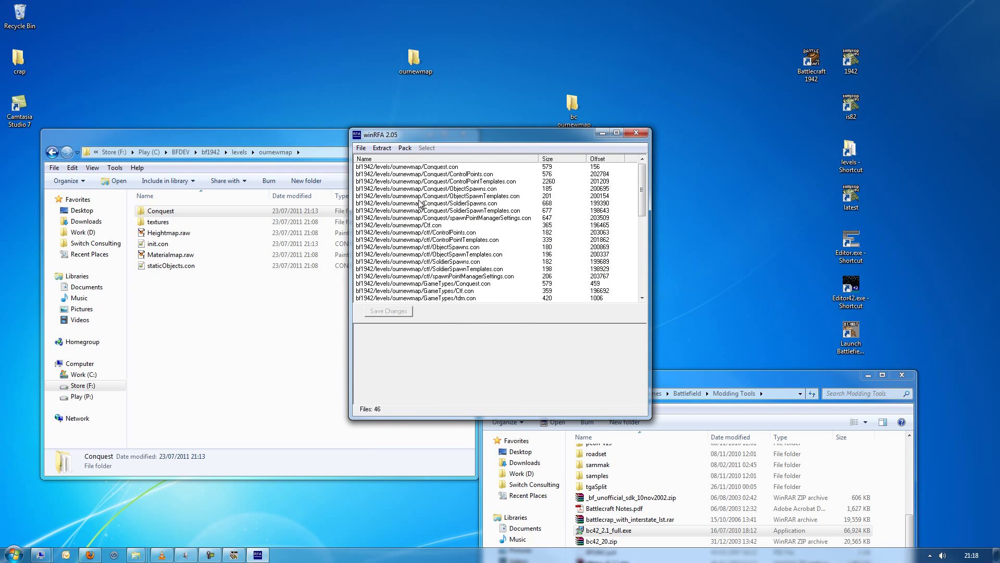
Extract all files of the archive into the desktop's ournewmap folder, and close WinRFA and the Mod Development Toolkit.
{"action": "left_click", "coordinate": [382, 148]}
{"action": "left_click", "coordinate": [373, 170]}
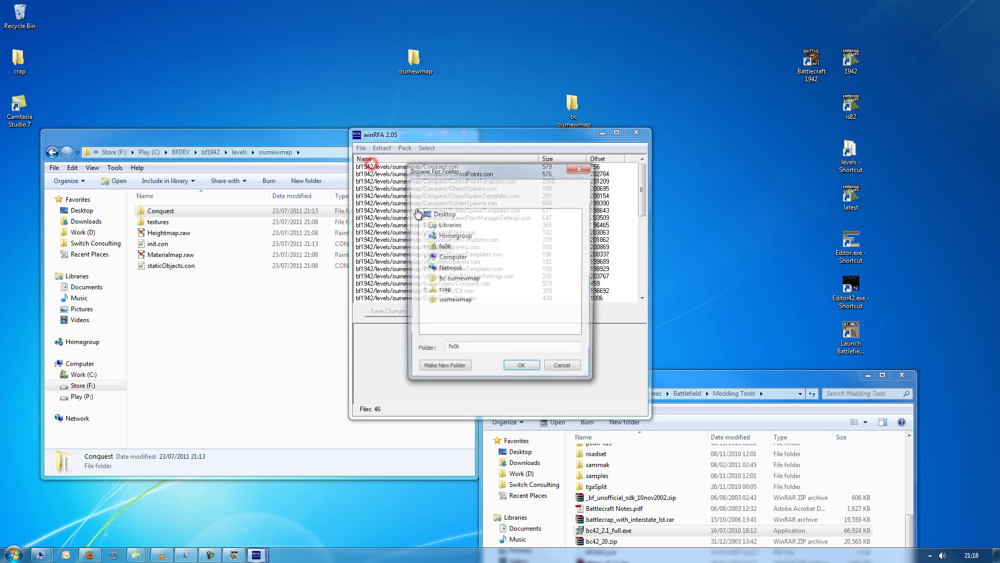
{"action": "left_click", "coordinate": [451, 301]}
{"action": "left_click", "coordinate": [512, 368]}
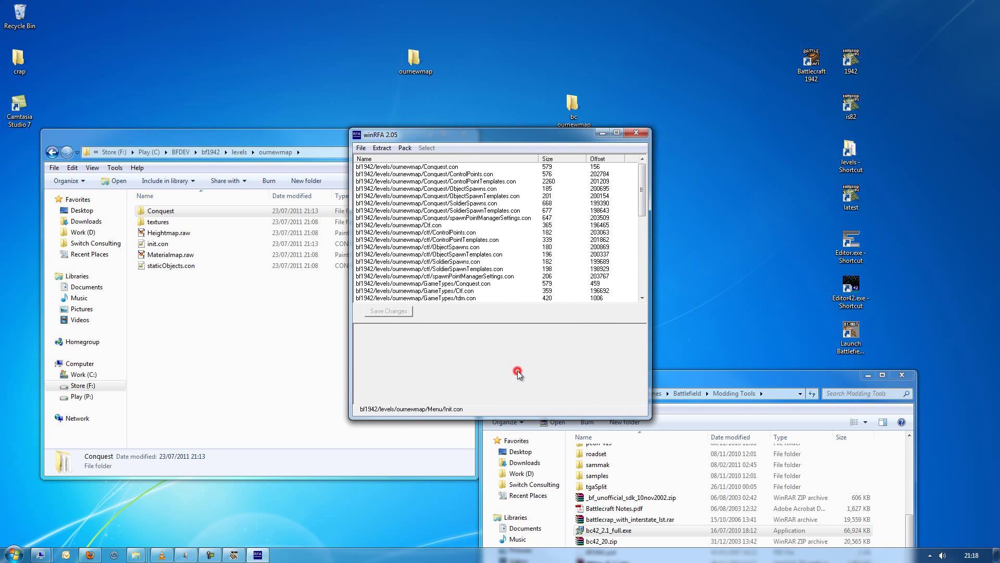
{"action": "left_click", "coordinate": [603, 133]}
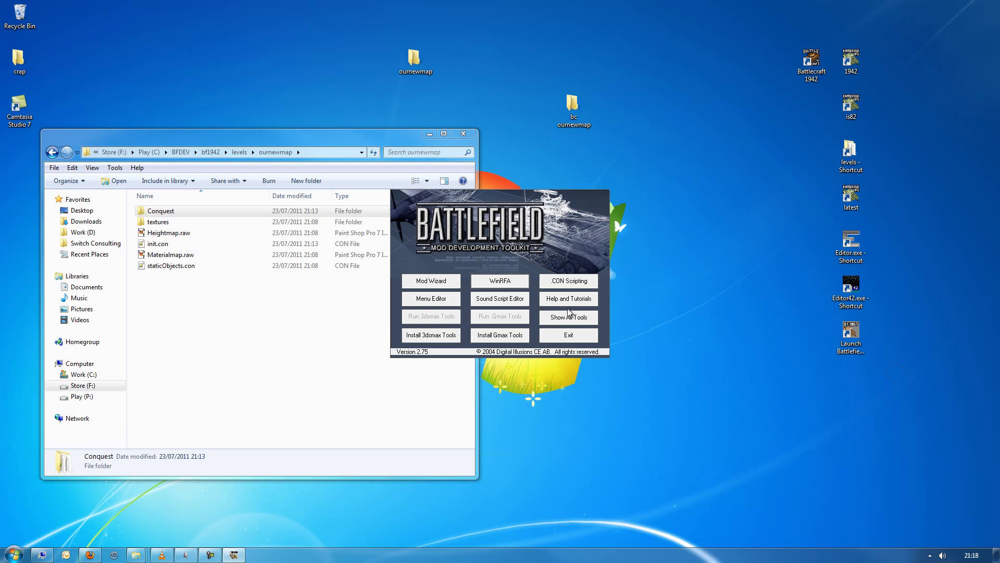
{"action": "left_click", "coordinate": [568, 333]}
Move the extracted bf1942 folder from the desktop's ournewmap folder into the bc ournewmap folder.
{"action": "double_click", "coordinate": [569, 106]}
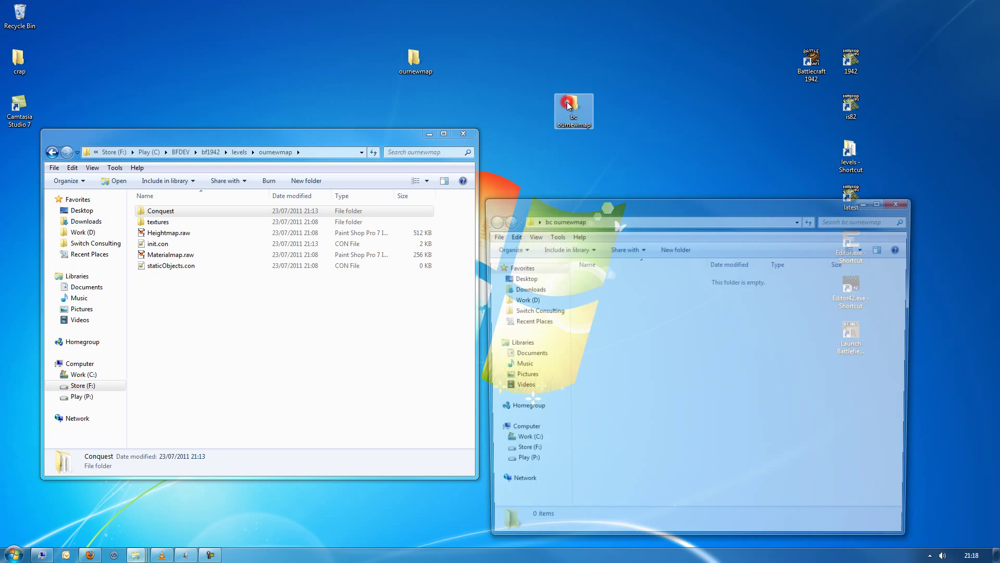
{"action": "left_click_drag", "start_coordinate": [569, 212], "coordinate": [589, 181]}
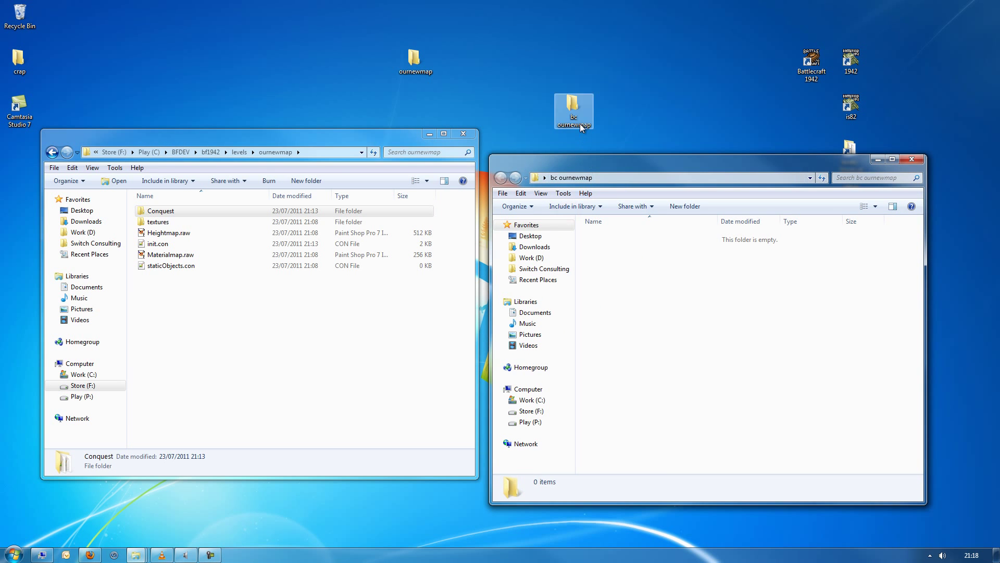
{"action": "left_click", "coordinate": [410, 59]}
{"action": "double_click", "coordinate": [410, 59]}
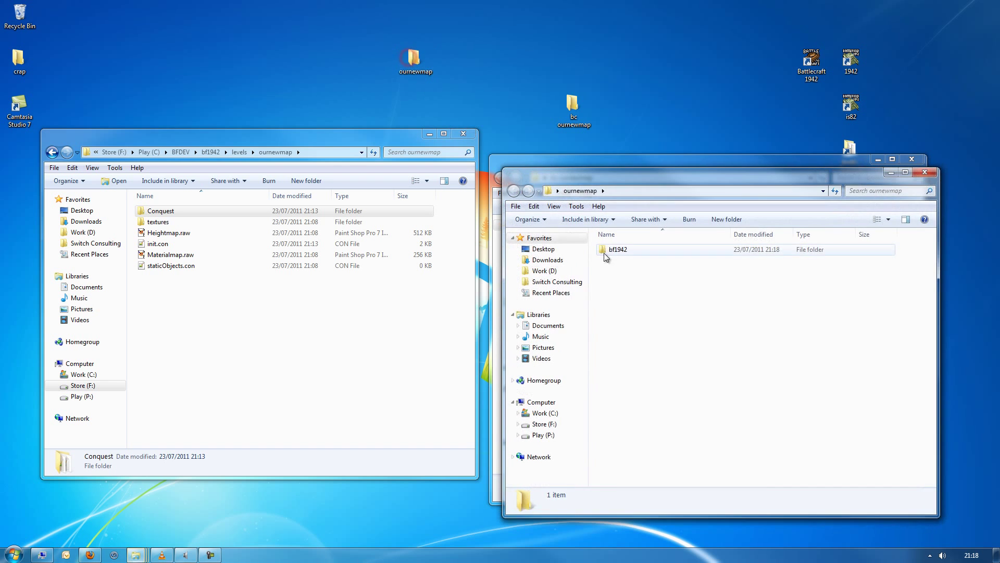
{"action": "left_click_drag", "start_coordinate": [598, 164], "coordinate": [785, 224]}
{"action": "right_click_drag", "start_coordinate": [783, 300], "coordinate": [635, 270]}
{"action": "left_click", "coordinate": [792, 315]}
{"action": "left_click_drag", "start_coordinate": [795, 298], "coordinate": [598, 270]}
{"action": "left_click", "coordinate": [996, 379]}
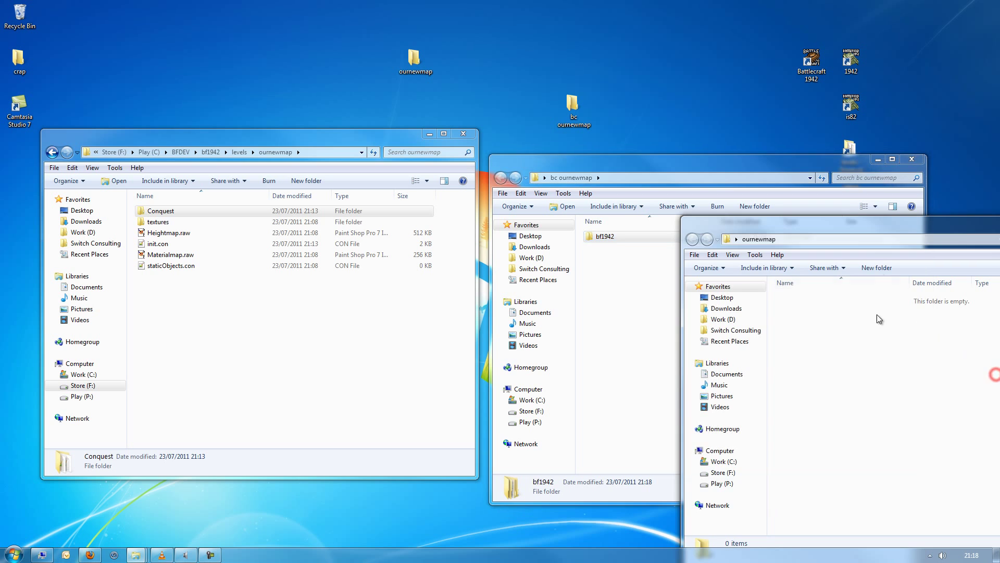
Close the empty ournewmap folder window, rename that desktop folder as ed42 ournewmap, and line up the bc ournewmap folder beside it.
{"action": "key", "text": "alt+F4"}
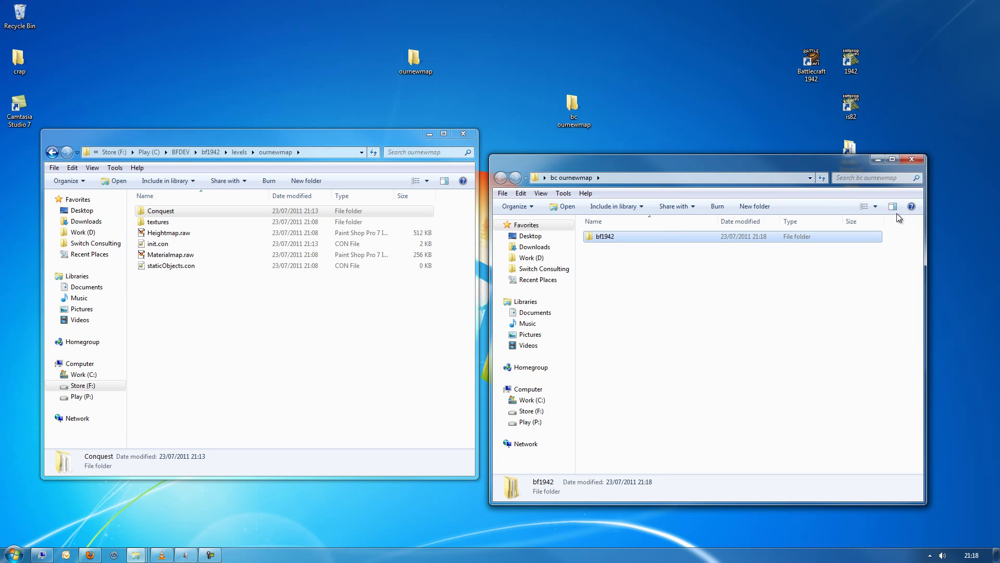
{"action": "left_click", "coordinate": [414, 66]}
{"action": "left_click", "coordinate": [402, 70]}
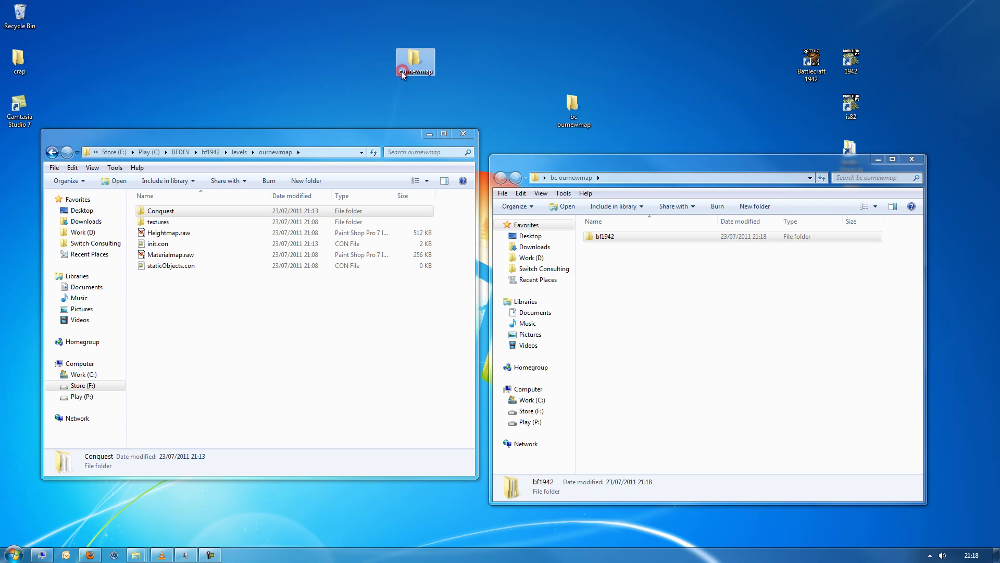
{"action": "left_click", "coordinate": [402, 71]}
{"action": "type", "text": "ed42"}
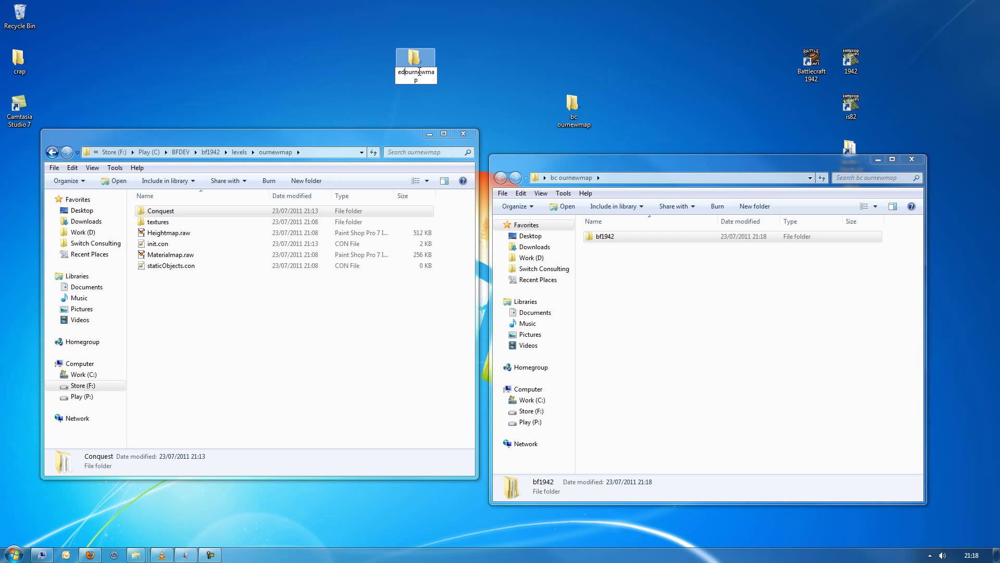
{"action": "key", "text": "Return"}
{"action": "left_click_drag", "start_coordinate": [420, 74], "coordinate": [574, 60]}
{"action": "left_click", "coordinate": [620, 120]}
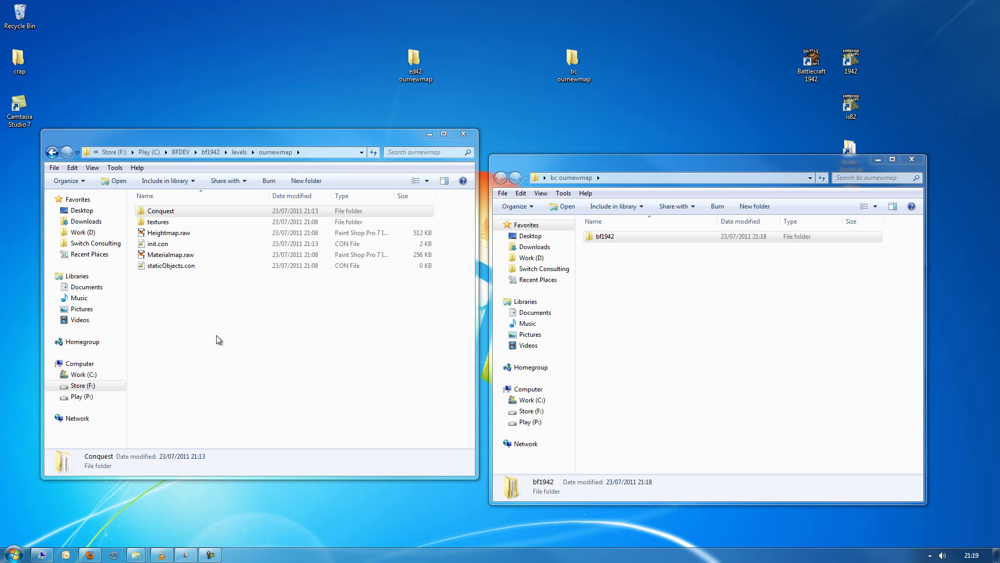
Browse the bc ournewmap folder through bf1942, levels and ournewmap into its Init folder.
{"action": "left_click_drag", "start_coordinate": [609, 159], "coordinate": [612, 176]}
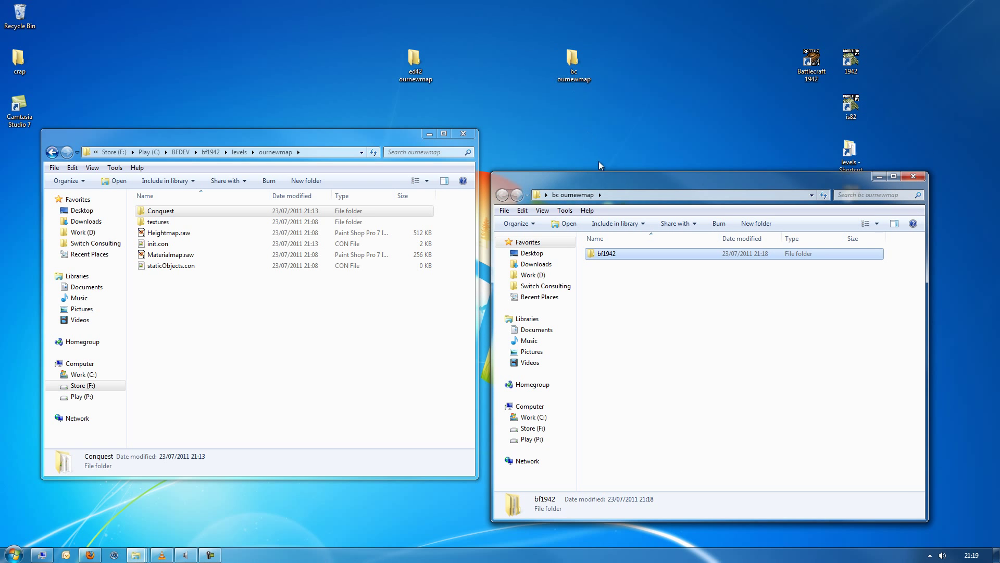
{"action": "left_click", "coordinate": [617, 274]}
{"action": "double_click", "coordinate": [600, 255]}
{"action": "double_click", "coordinate": [599, 255]}
{"action": "double_click", "coordinate": [598, 256]}
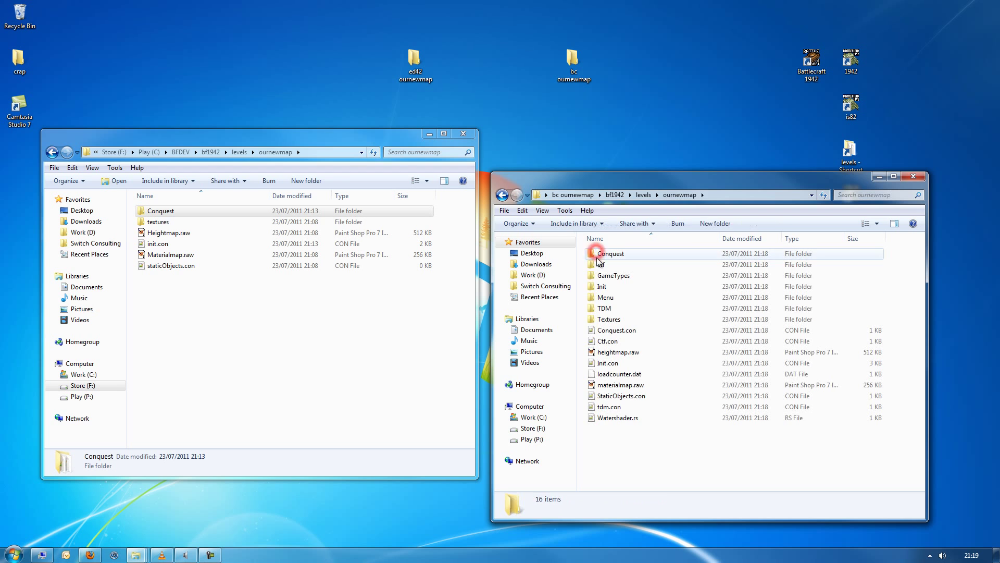
{"action": "double_click", "coordinate": [603, 287]}
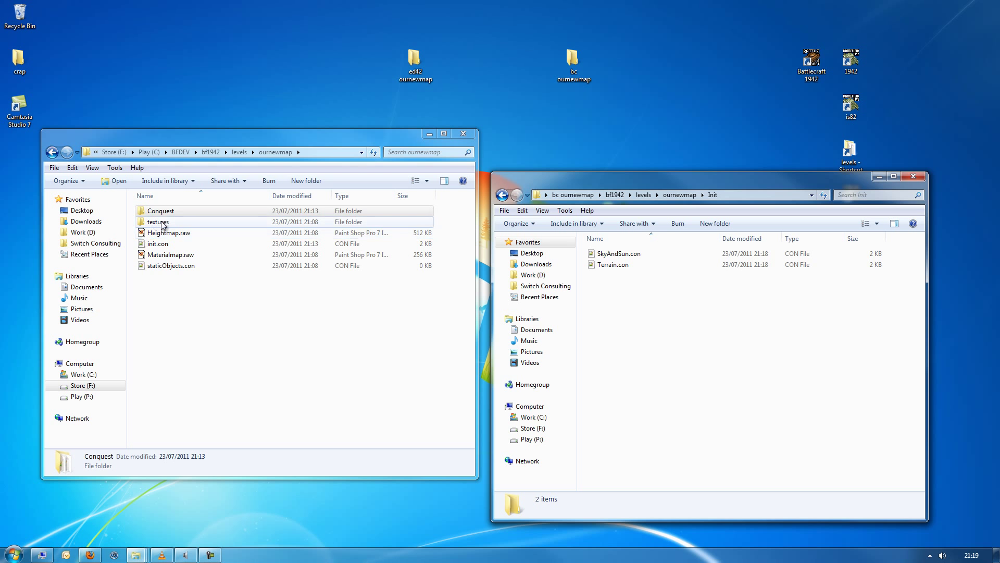
Copy the sky, cloud and sun settings from SkyAndSun.con, from GeometryTemplate.create StandardMesh SkyBox through TextureManager.mipmaps 1, and close the file.
{"action": "double_click", "coordinate": [613, 256]}
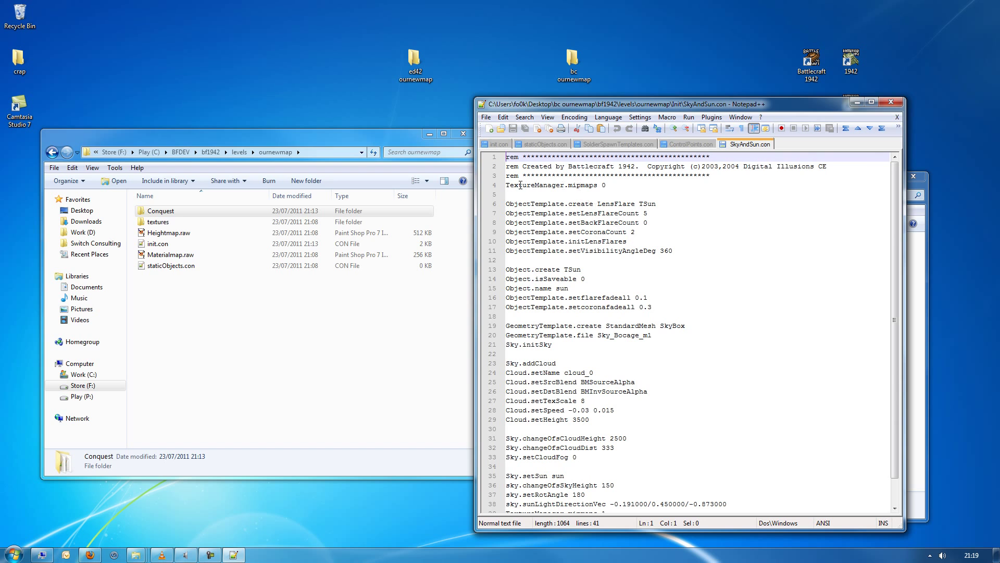
{"action": "left_click", "coordinate": [619, 363]}
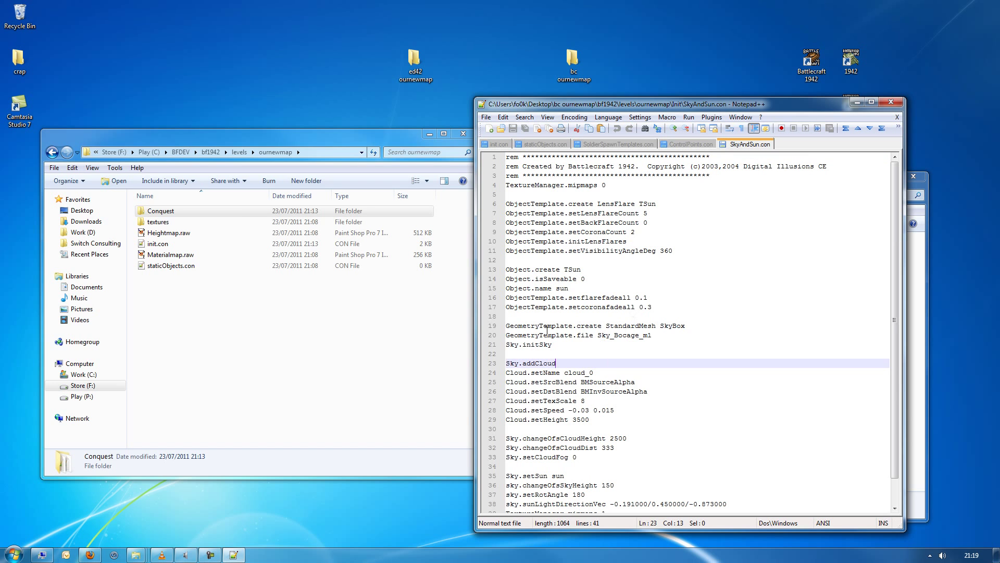
{"action": "left_click_drag", "start_coordinate": [507, 325], "coordinate": [678, 547]}
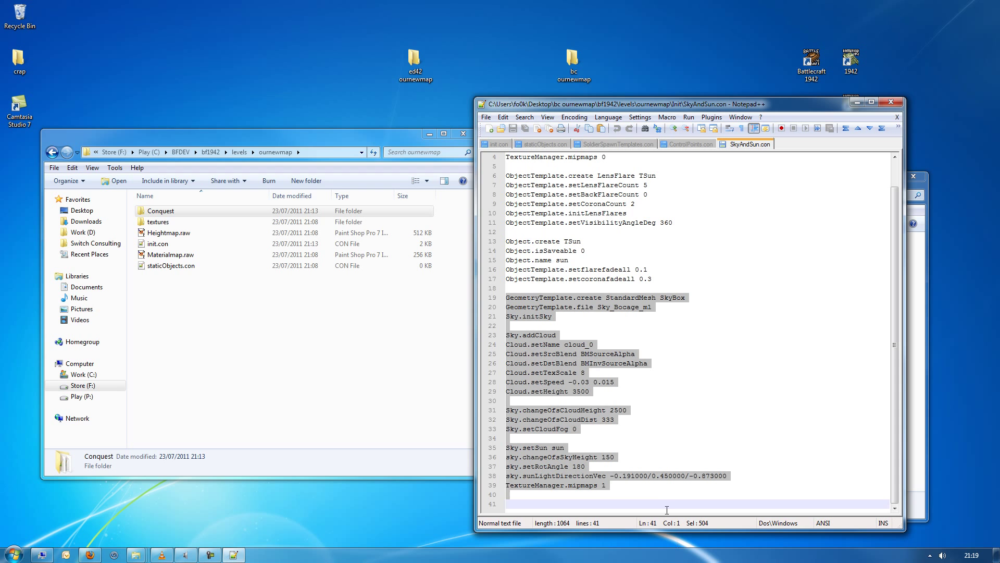
{"action": "left_click_drag", "start_coordinate": [666, 510], "coordinate": [632, 484]}
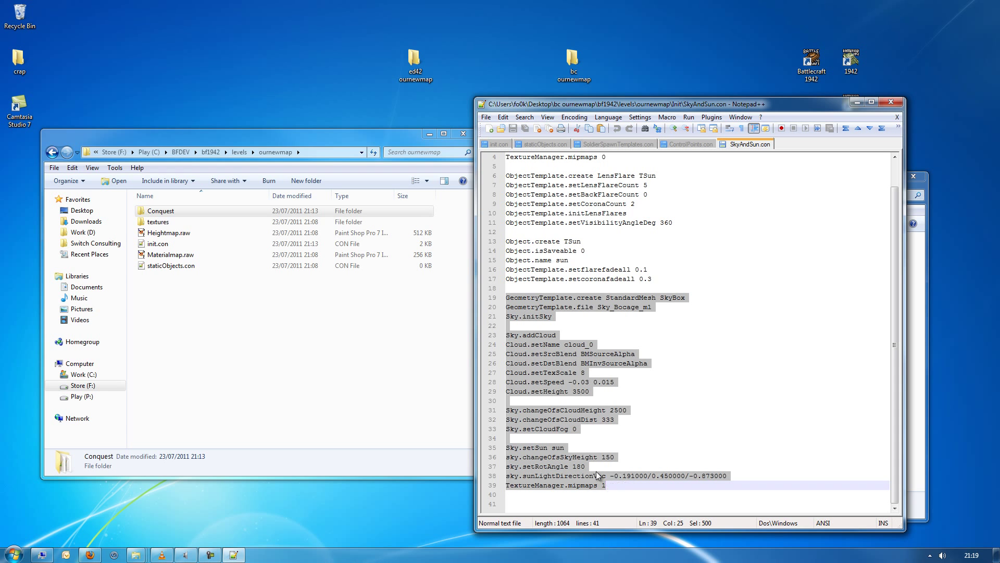
{"action": "right_click", "coordinate": [553, 421]}
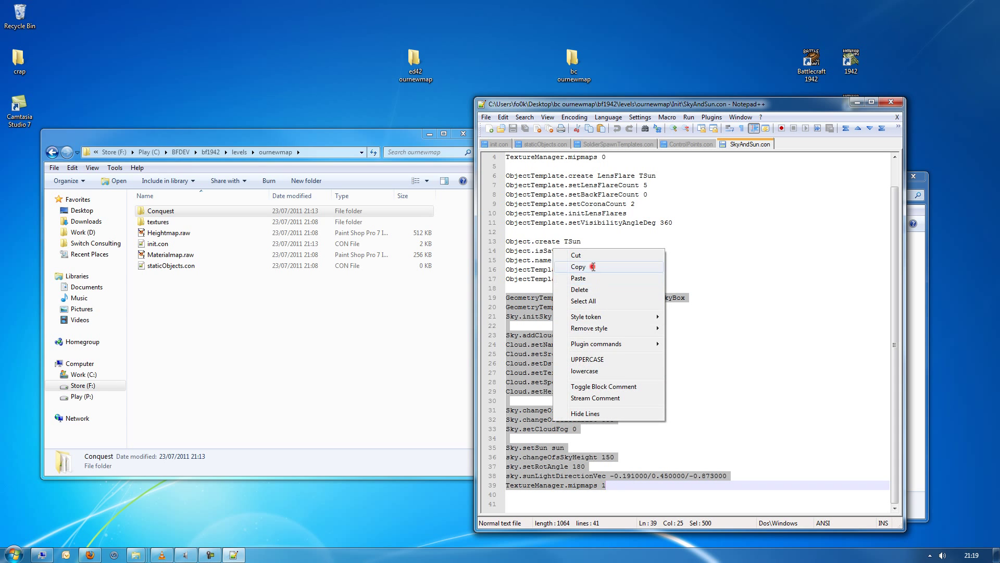
{"action": "left_click", "coordinate": [578, 267]}
{"action": "left_click", "coordinate": [890, 102]}
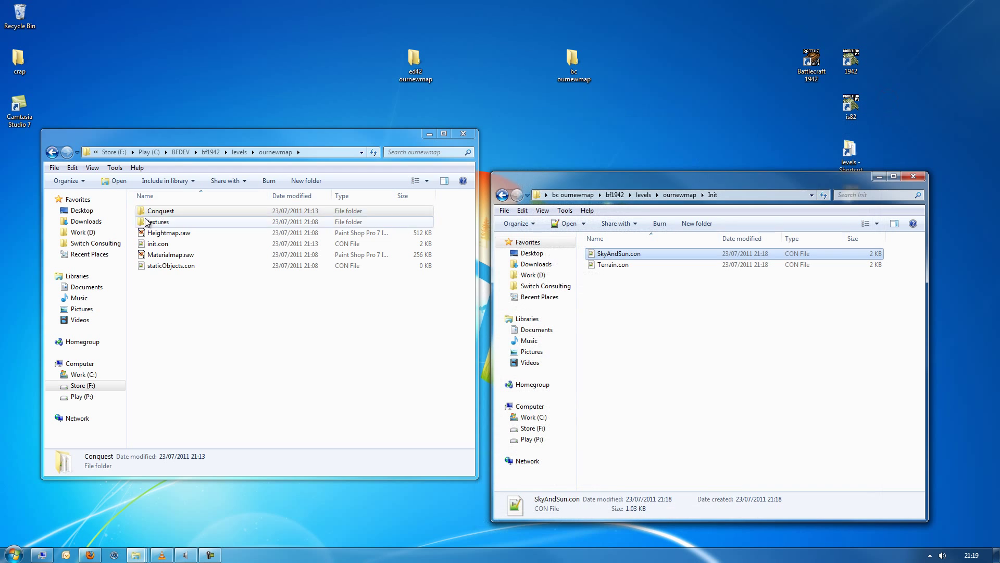
Replace the sky settings block in the BFDEV level's init.con with the copied SkyAndSun settings, and save the file.
{"action": "double_click", "coordinate": [154, 244]}
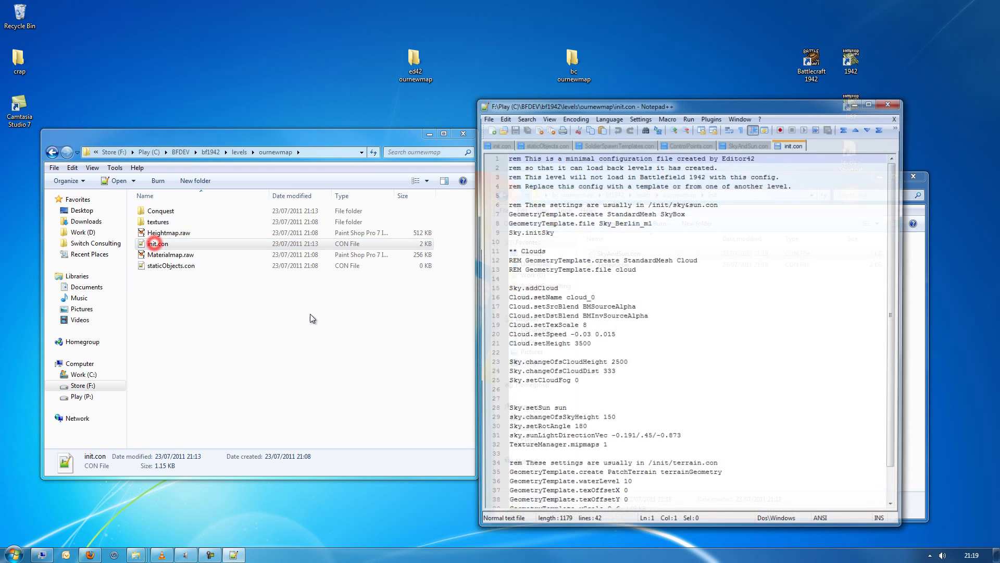
{"action": "scroll", "coordinate": [675, 367], "scroll_direction": "down", "scroll_amount": 2}
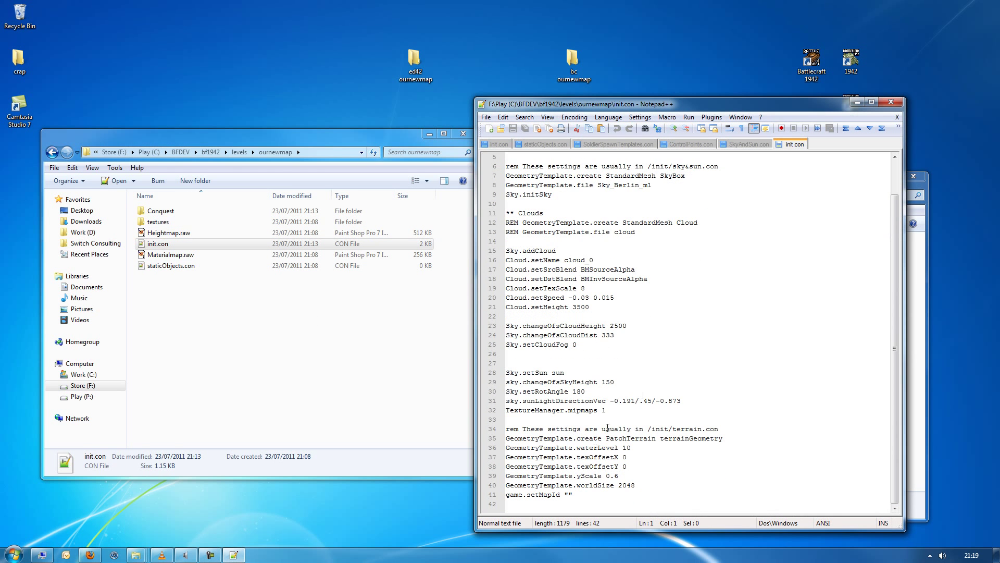
{"action": "left_click_drag", "start_coordinate": [610, 410], "coordinate": [489, 214]}
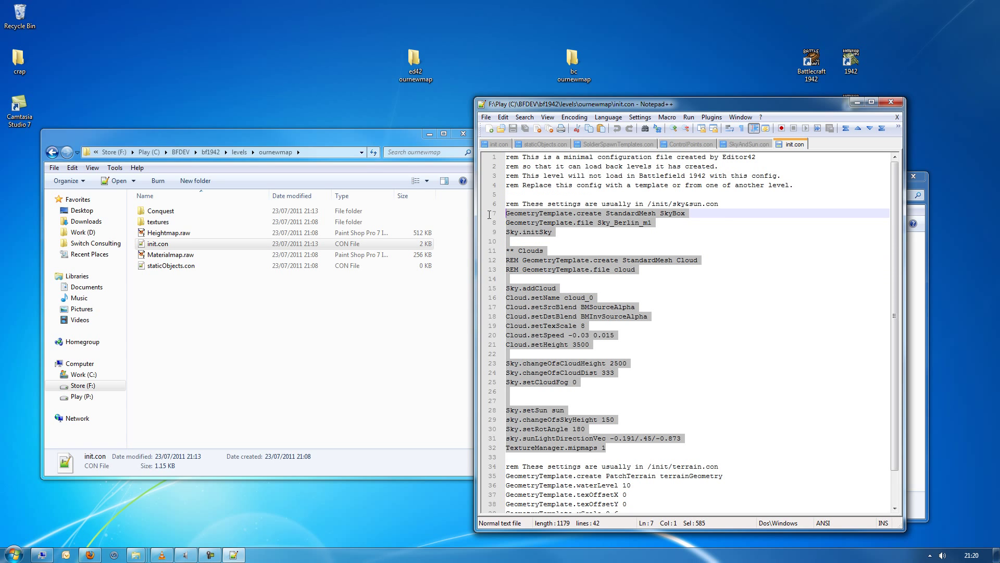
{"action": "right_click", "coordinate": [527, 218]}
{"action": "left_click", "coordinate": [553, 249]}
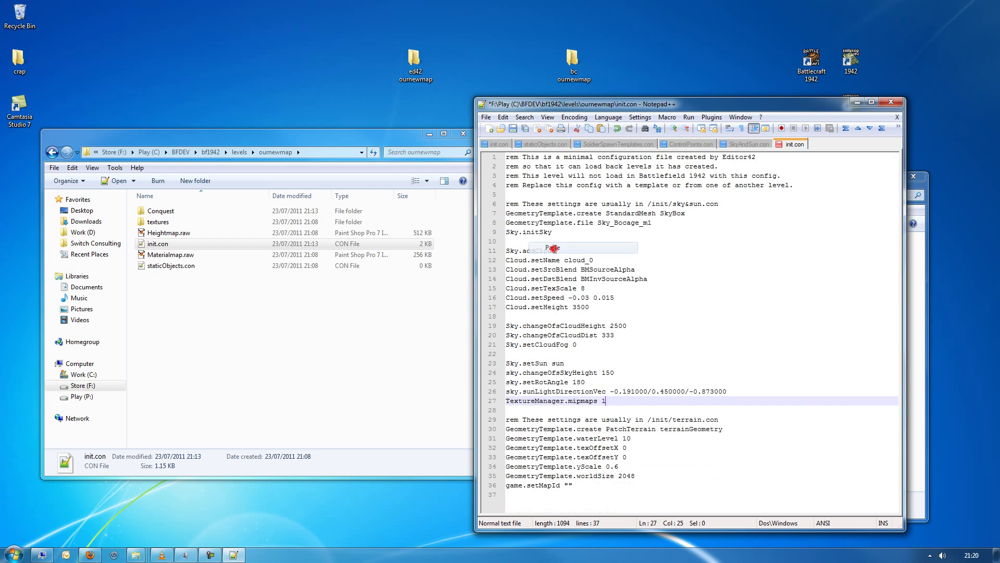
{"action": "left_click", "coordinate": [890, 102]}
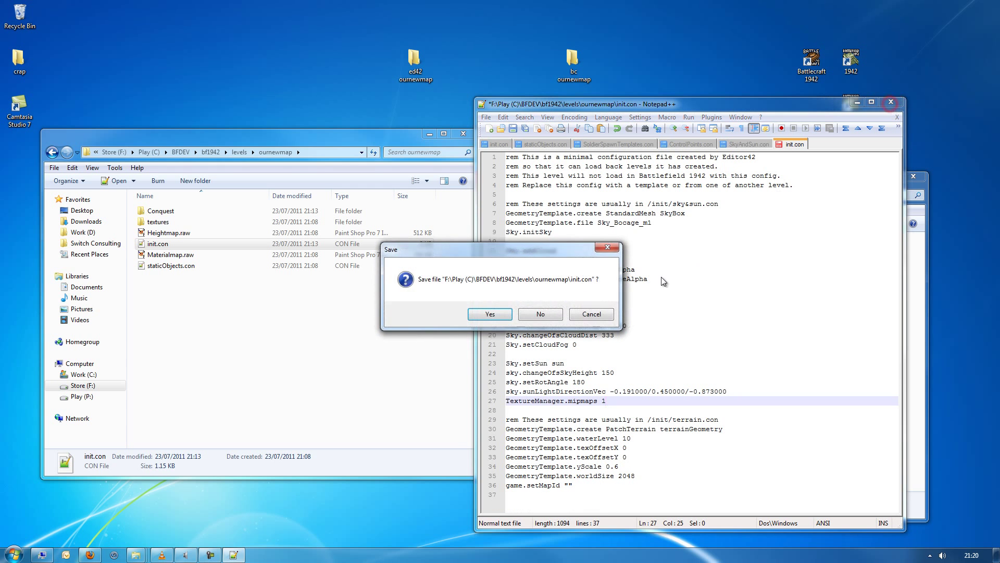
{"action": "left_click", "coordinate": [489, 314]}
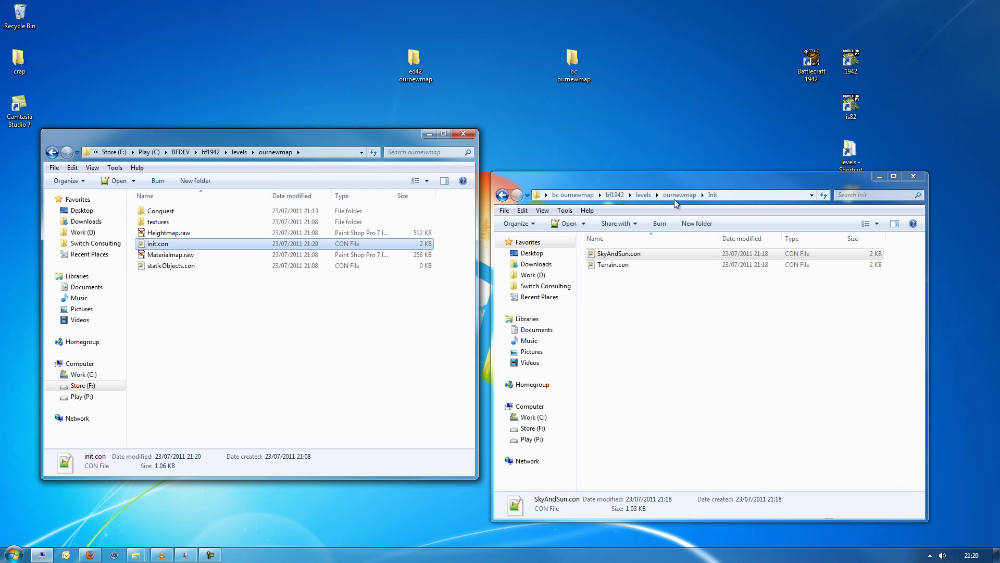
Replace the Conquest folder in the BFDEV ournewmap level with a copy of the Conquest folder from bc ournewmap.
{"action": "left_click", "coordinate": [673, 194]}
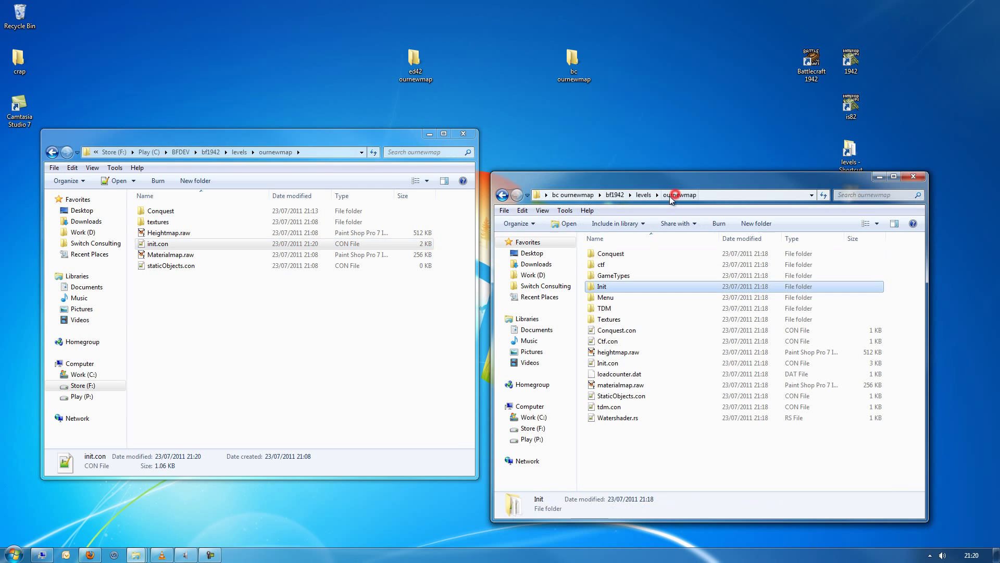
{"action": "left_click", "coordinate": [179, 211]}
{"action": "key", "text": "Delete"}
{"action": "key", "text": "Return"}
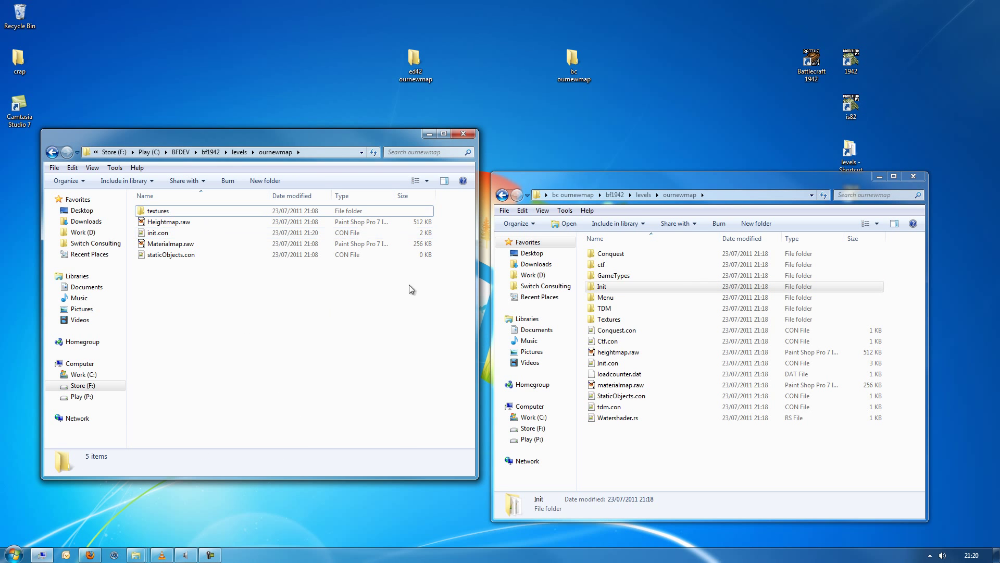
{"action": "left_click", "coordinate": [604, 253]}
{"action": "right_click_drag", "start_coordinate": [607, 255], "coordinate": [175, 336]}
{"action": "left_click", "coordinate": [204, 341]}
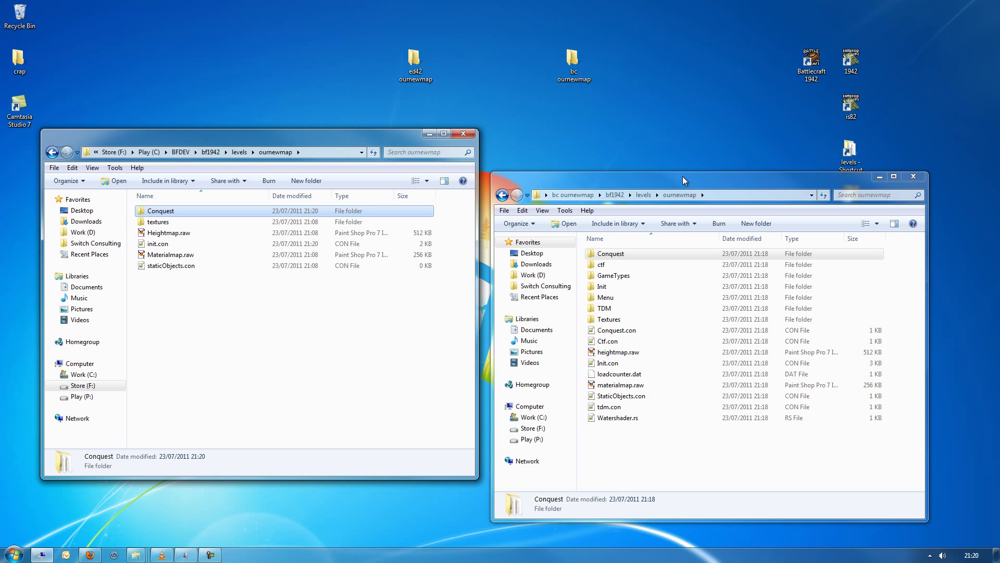
Close the bc ournewmap window and move the bc ournewmap folder farther from ed42 ournewmap on the desktop.
{"action": "left_click", "coordinate": [915, 178]}
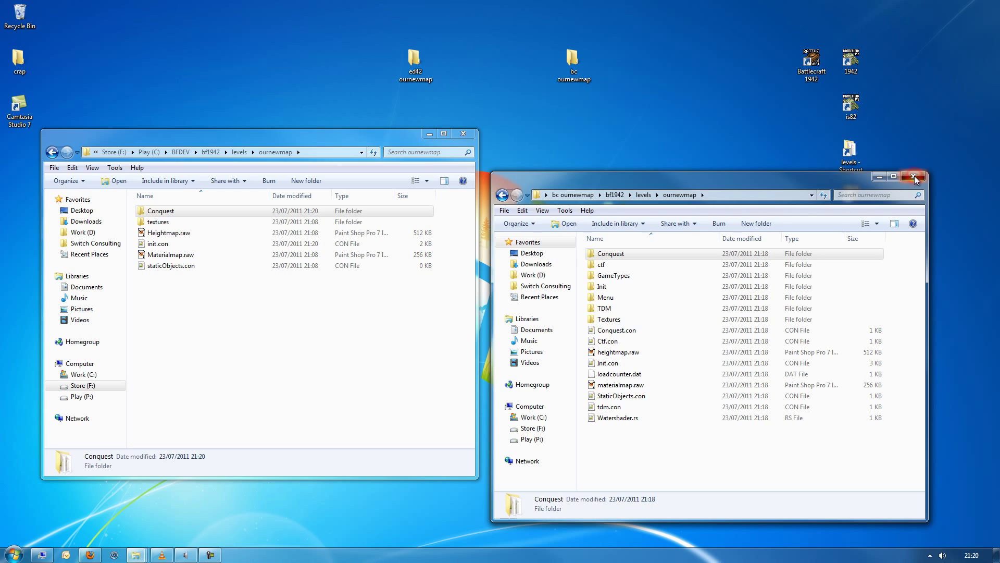
{"action": "left_click", "coordinate": [915, 179]}
{"action": "left_click_drag", "start_coordinate": [573, 63], "coordinate": [652, 62]}
{"action": "left_click", "coordinate": [624, 98]}
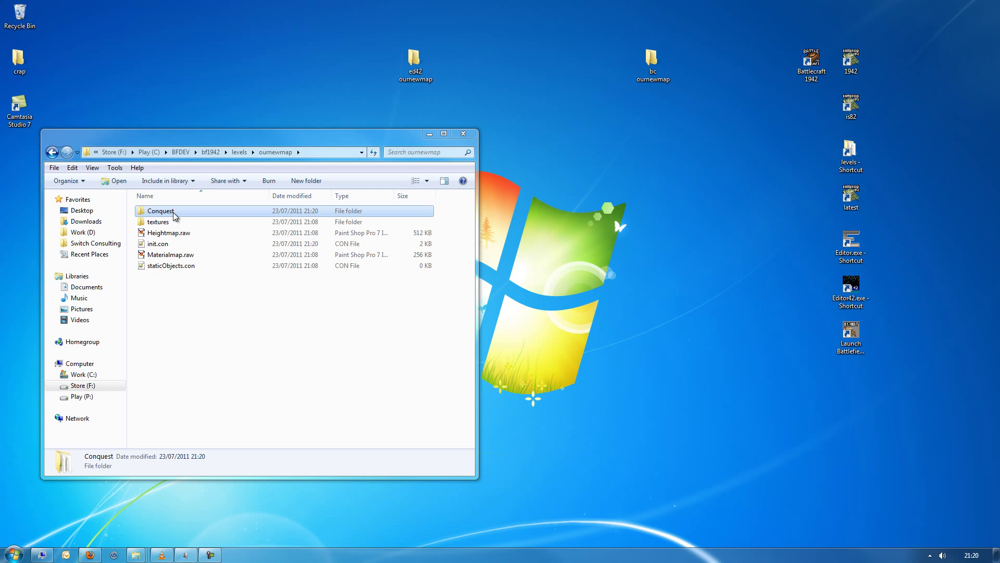
Review the sky and terrain settings in the BFDEV level's init.con, and close the file.
{"action": "left_click", "coordinate": [174, 243]}
{"action": "double_click", "coordinate": [166, 246]}
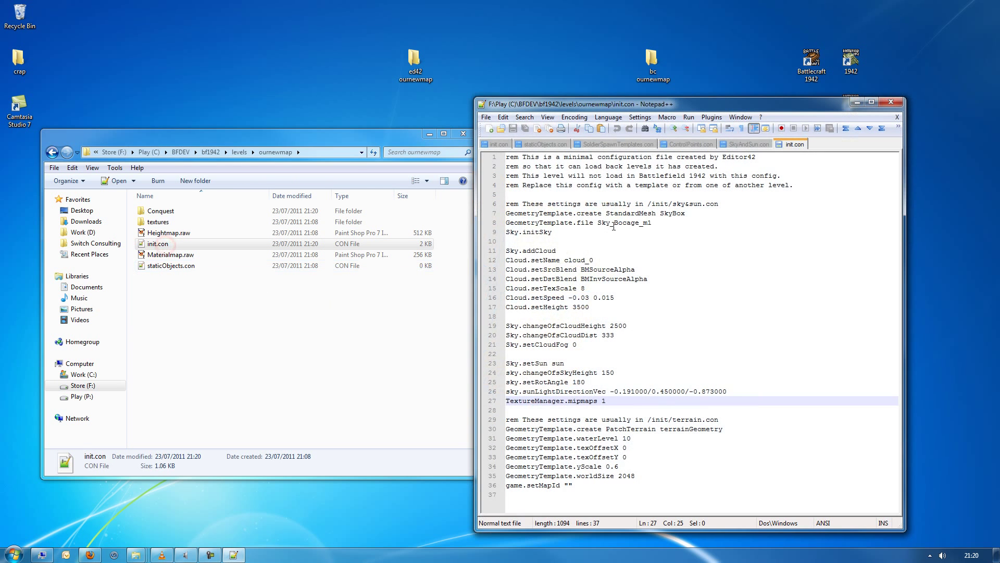
{"action": "left_click", "coordinate": [892, 102]}
Launch Editor42 and open the ournewmap level in it.
{"action": "double_click", "coordinate": [854, 287]}
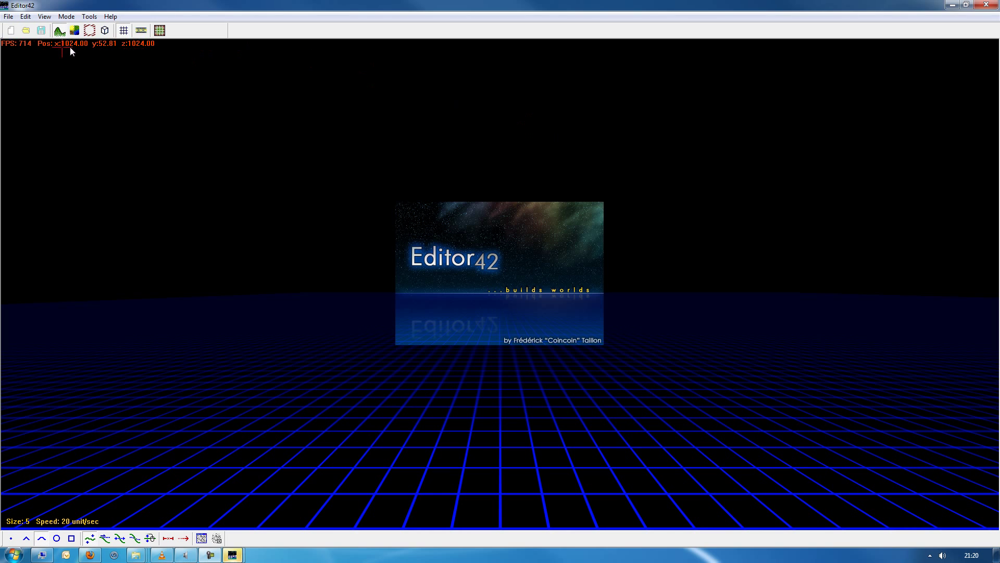
{"action": "left_click", "coordinate": [26, 30]}
{"action": "double_click", "coordinate": [465, 326]}
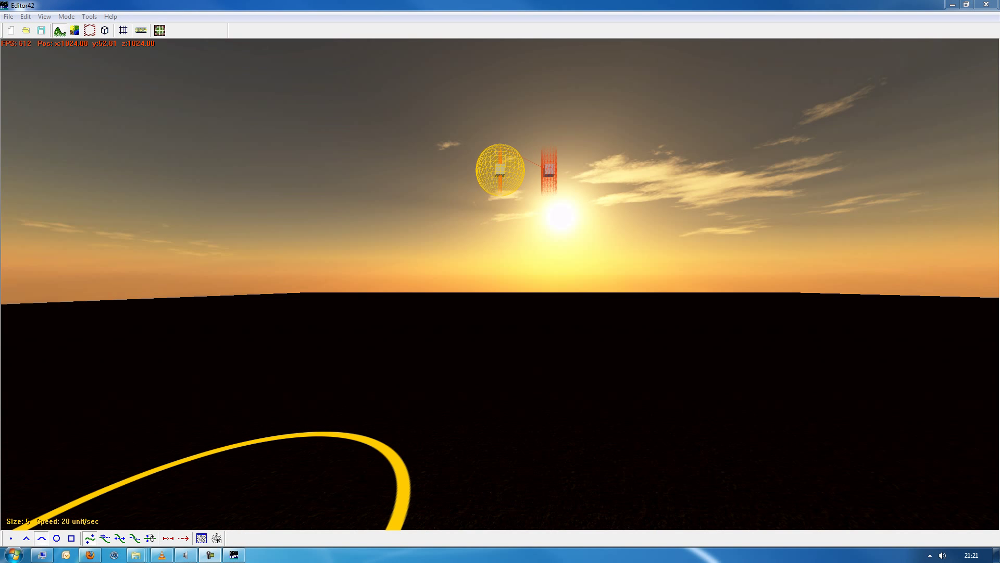
{"action": "key", "text": "space"}
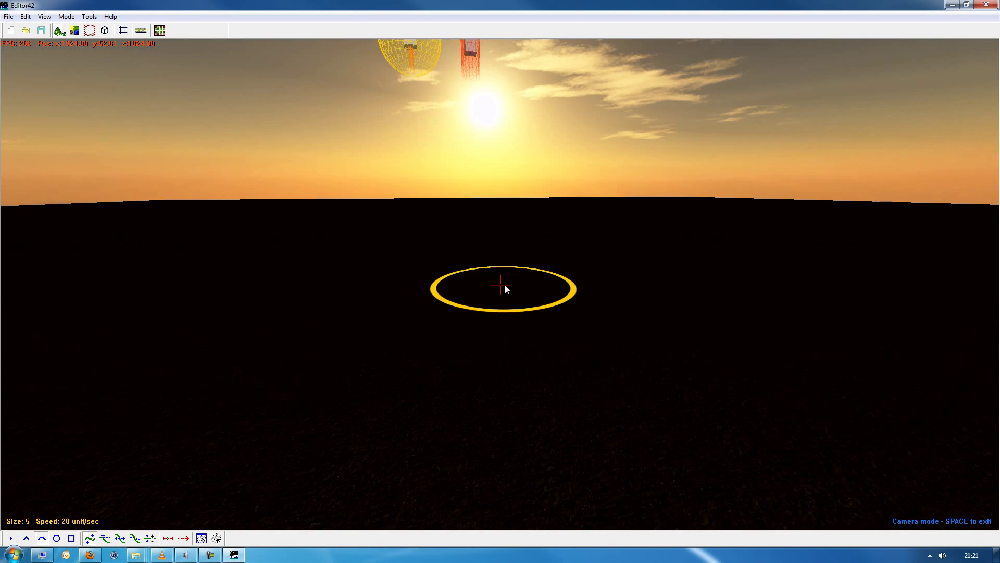
{"action": "key", "text": "s"}
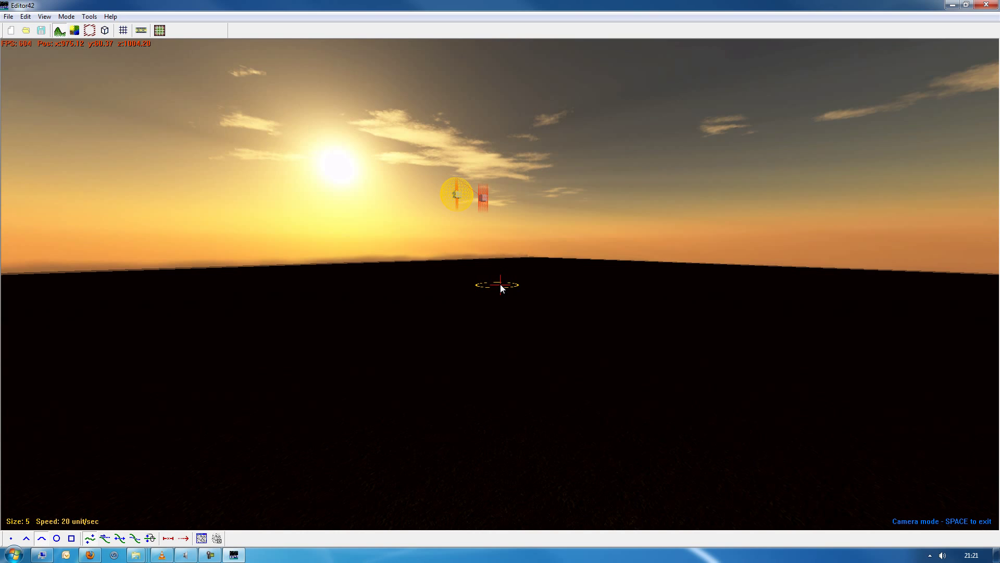
{"action": "key", "text": "w"}
{"action": "key", "text": "s"}
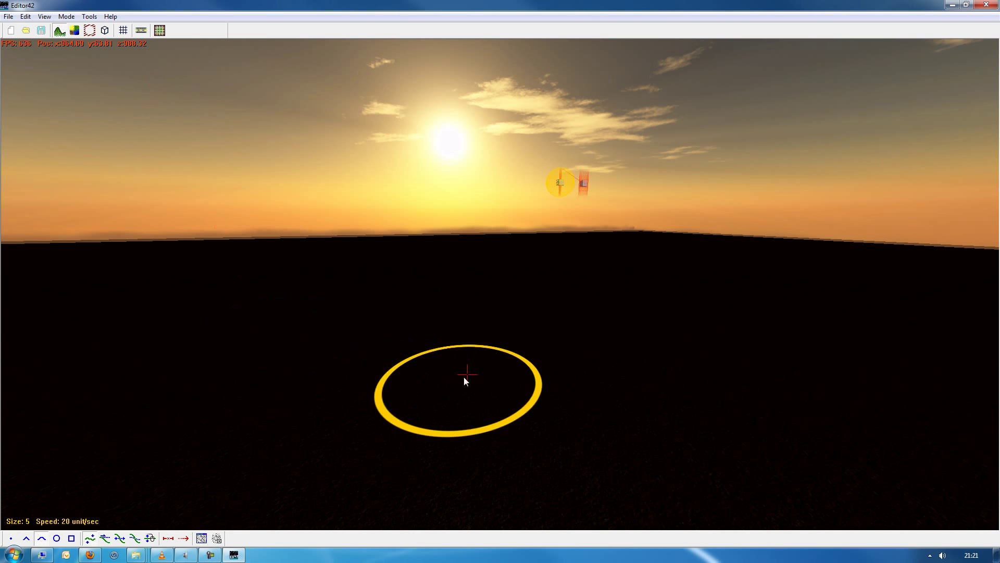
In texture mode, accept red 255, green 204, blue 0 as the shadow root layer's default child colour, and apply the layer settings.
{"action": "left_click", "coordinate": [73, 33]}
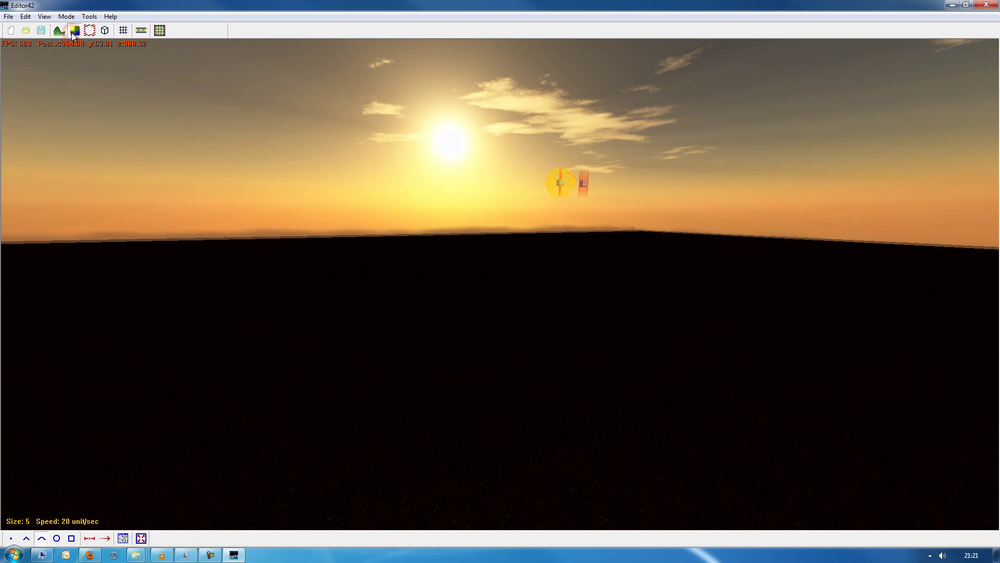
{"action": "left_click", "coordinate": [123, 538]}
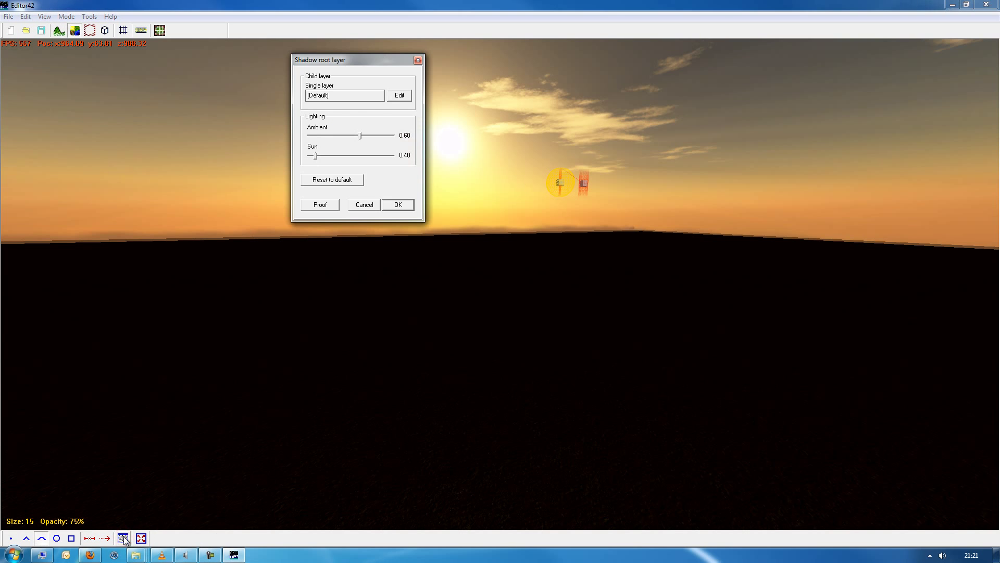
{"action": "left_click", "coordinate": [396, 97]}
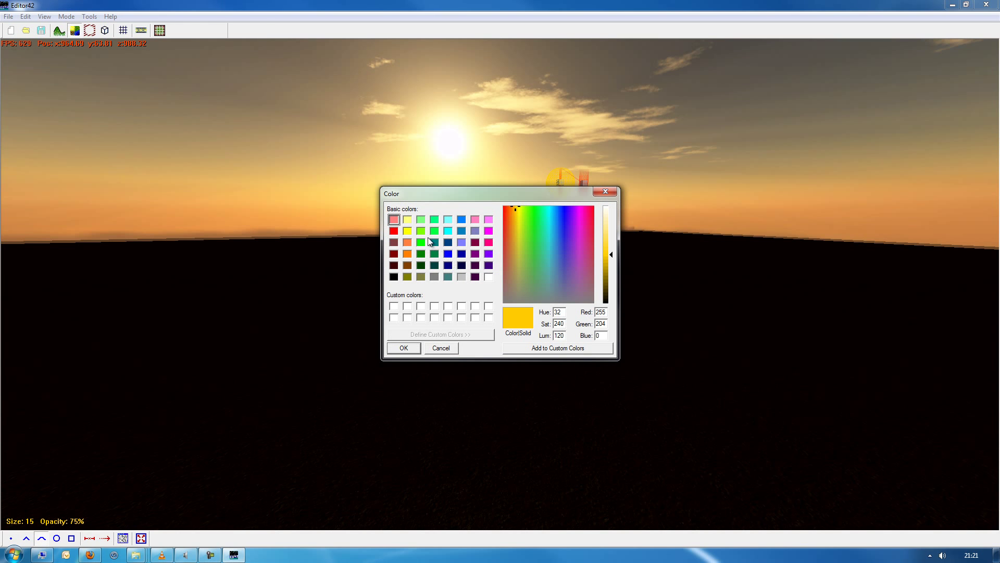
{"action": "left_click", "coordinate": [404, 347]}
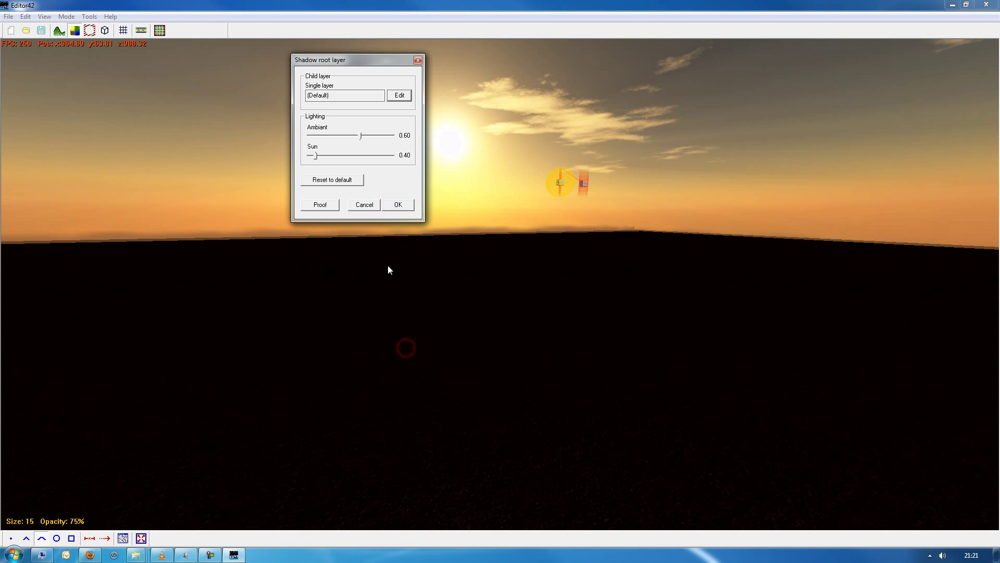
{"action": "left_click", "coordinate": [396, 204]}
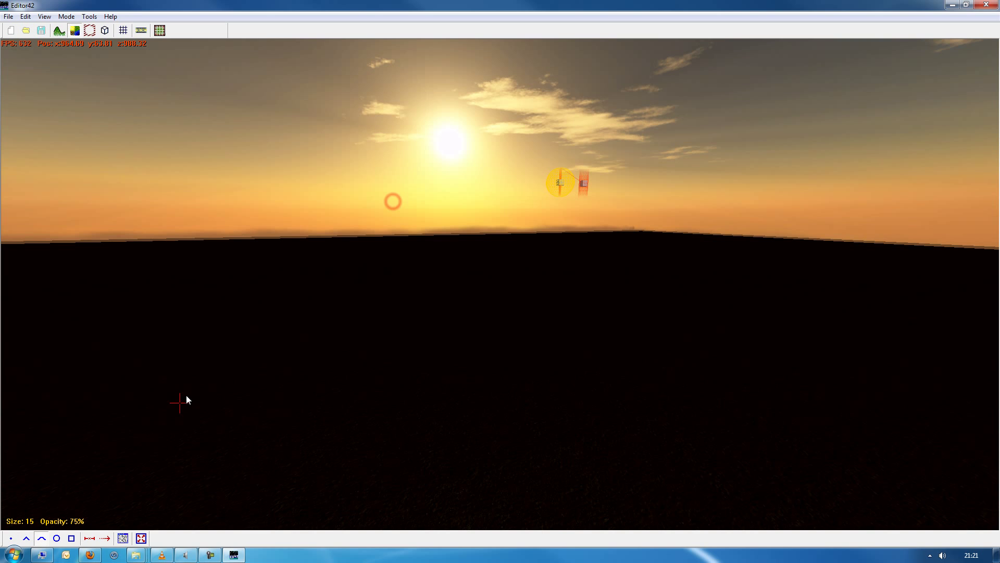
Generate the surface texture for the whole terrain, and save the level.
{"action": "left_click", "coordinate": [141, 538]}
{"action": "left_click", "coordinate": [534, 318]}
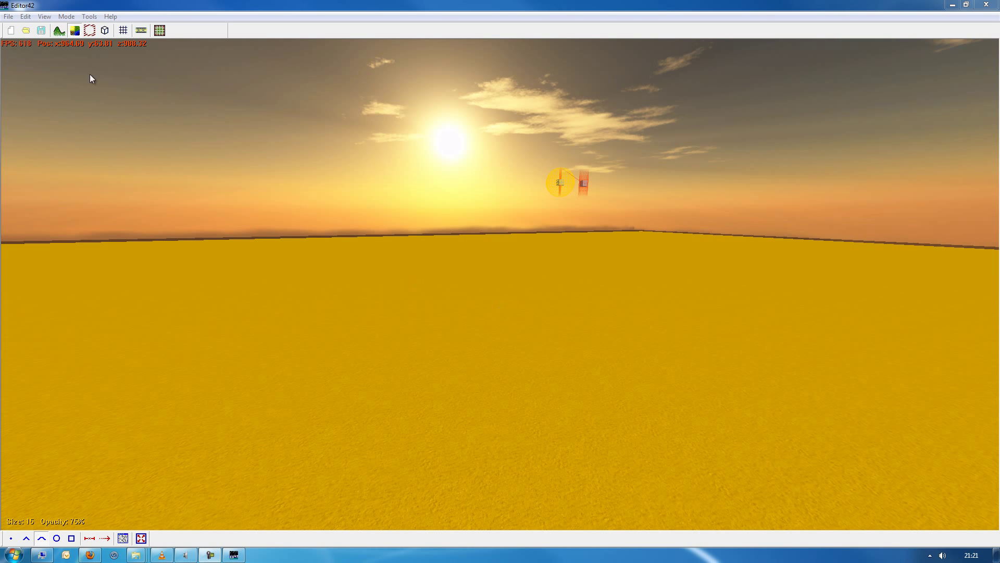
{"action": "left_click", "coordinate": [8, 17]}
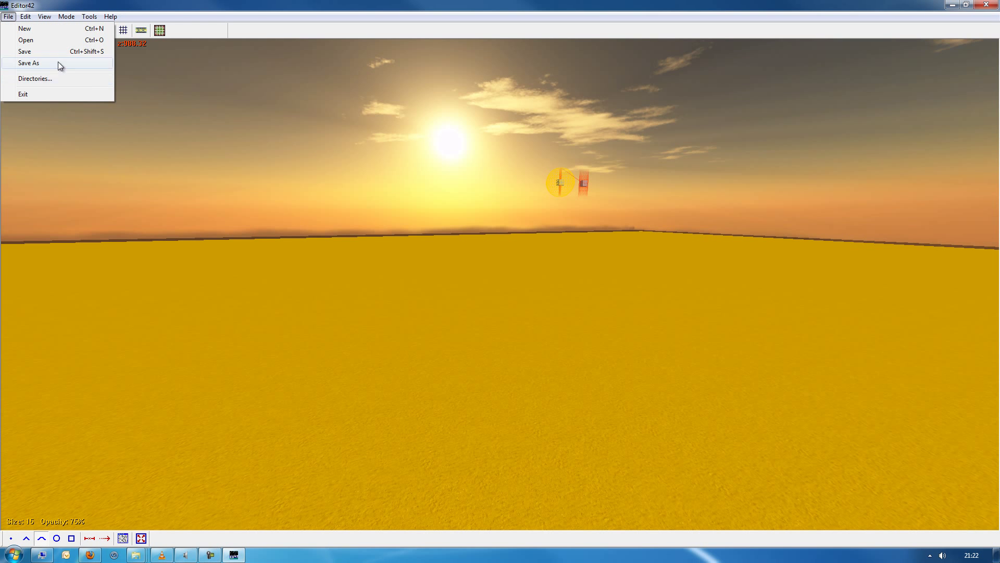
{"action": "left_click", "coordinate": [48, 53]}
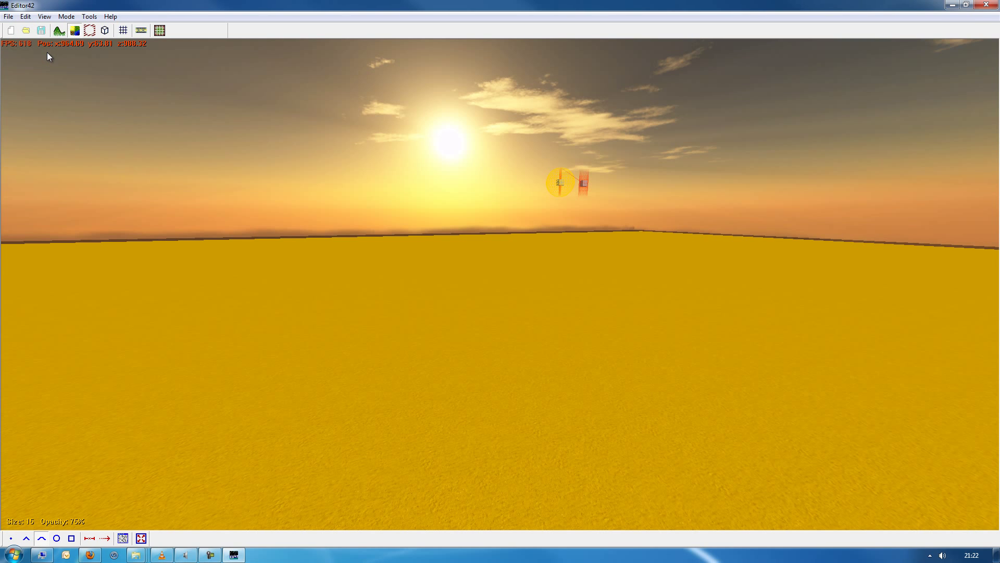
Turn on the grid overlay across the textured terrain.
{"action": "key", "text": "space"}
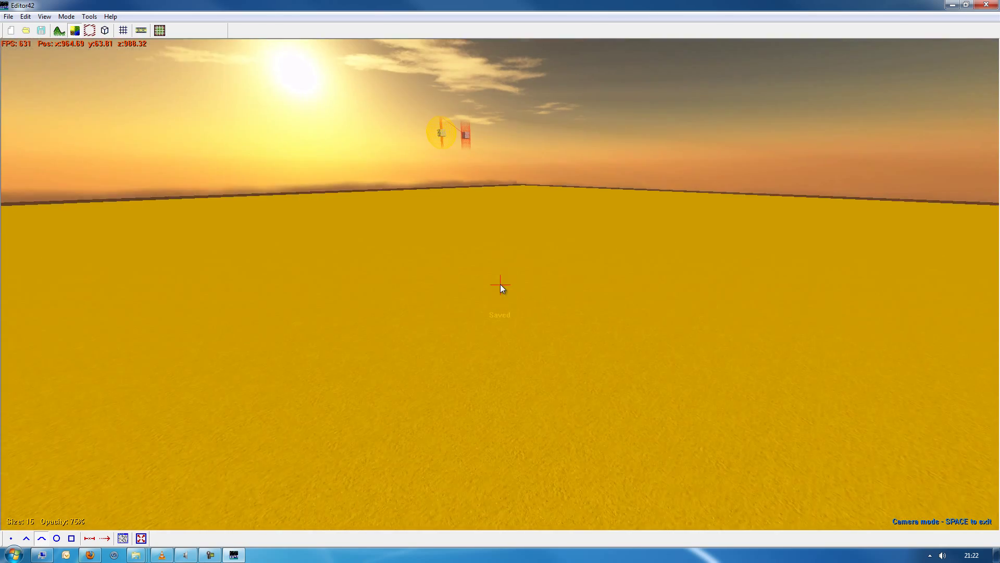
{"action": "key", "text": "w"}
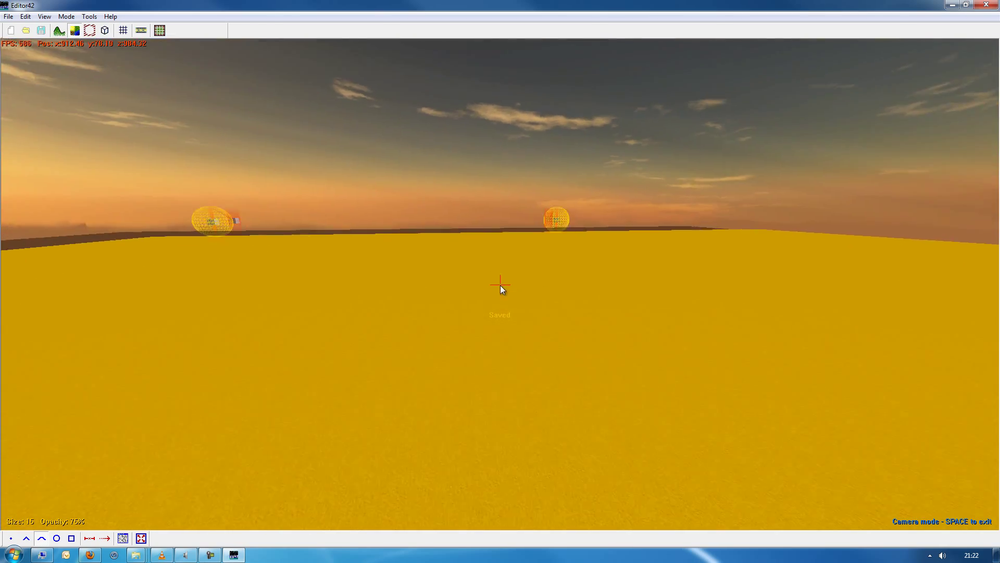
{"action": "key", "text": "w"}
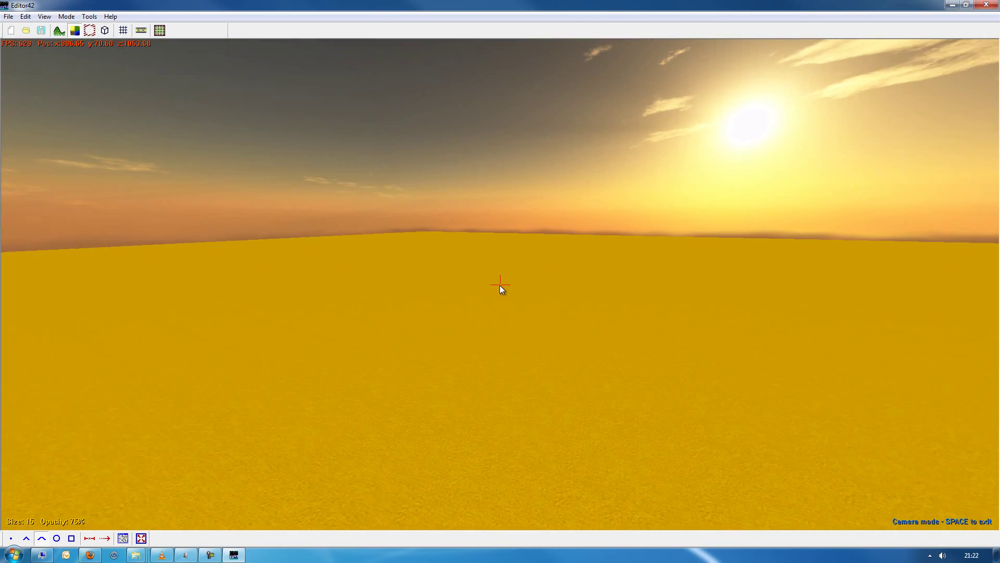
{"action": "key", "text": "w"}
{"action": "key", "text": "space"}
{"action": "key", "text": "space"}
{"action": "key", "text": "space"}
{"action": "key", "text": "space"}
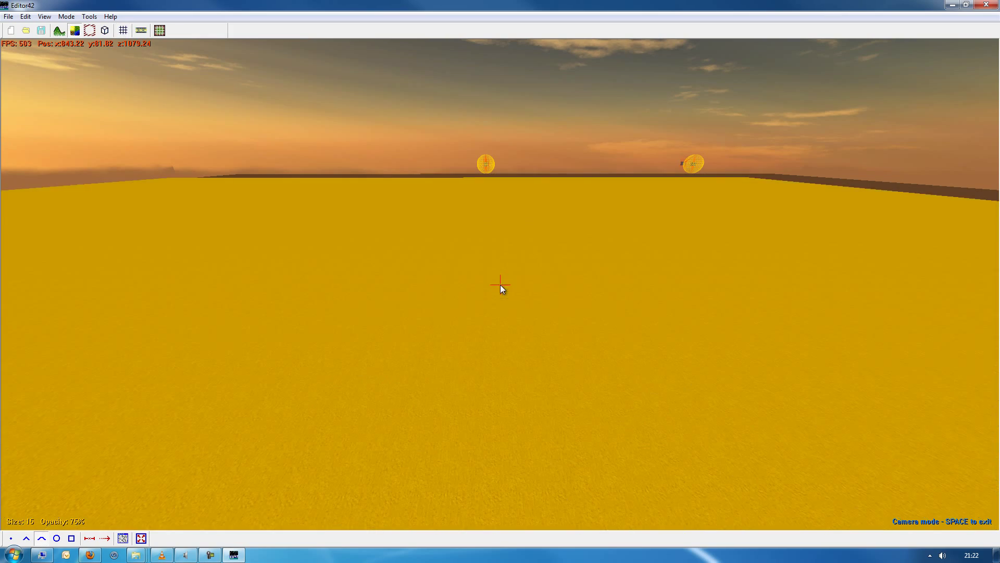
{"action": "key", "text": "space"}
{"action": "key", "text": "space"}
{"action": "key", "text": "space"}
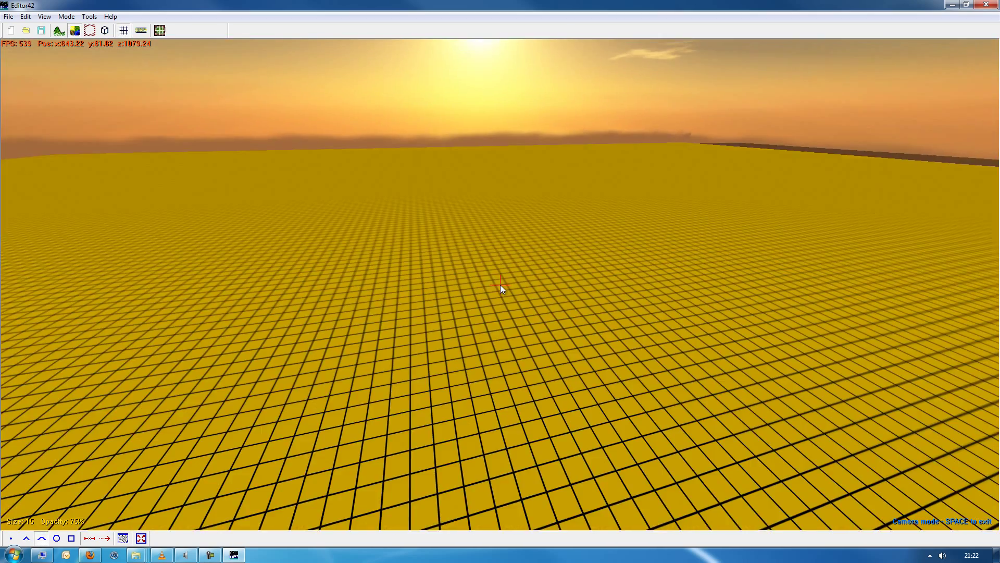
Examine the terrain's grid squares from close to the ground and from higher up.
{"action": "key", "text": "Right"}
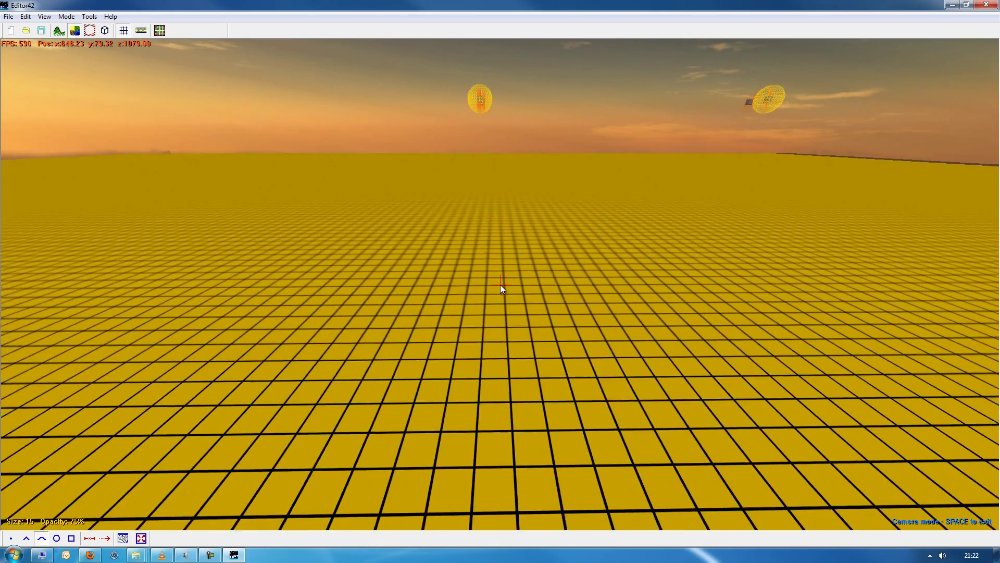
{"action": "key", "text": "Up"}
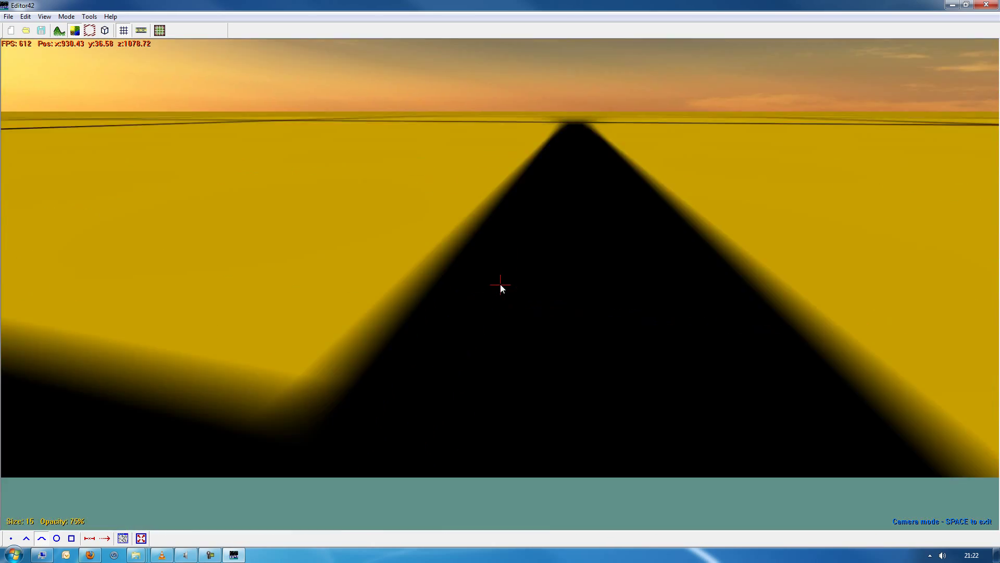
{"action": "key", "text": "Down"}
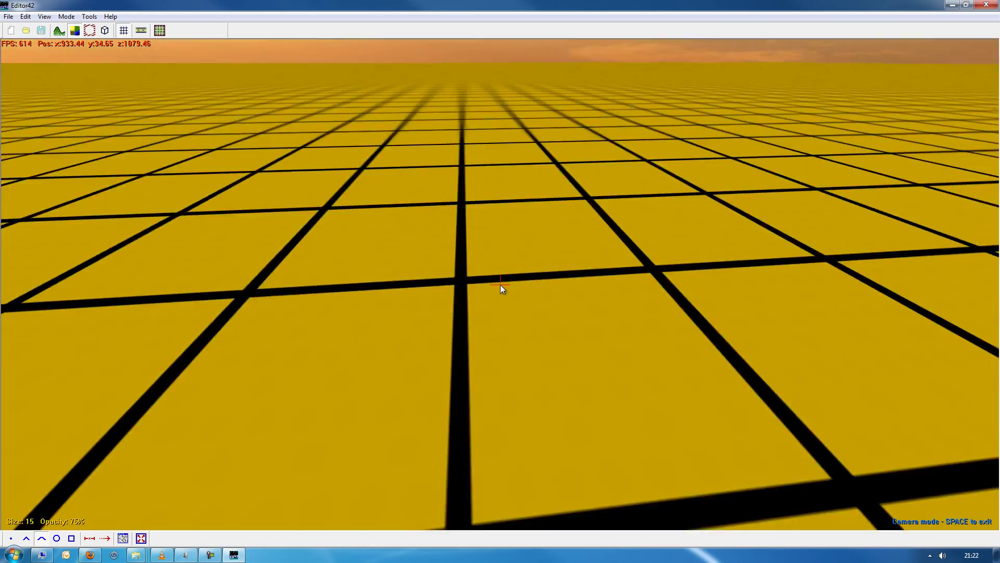
{"action": "key", "text": "Down"}
{"action": "key", "text": "Right"}
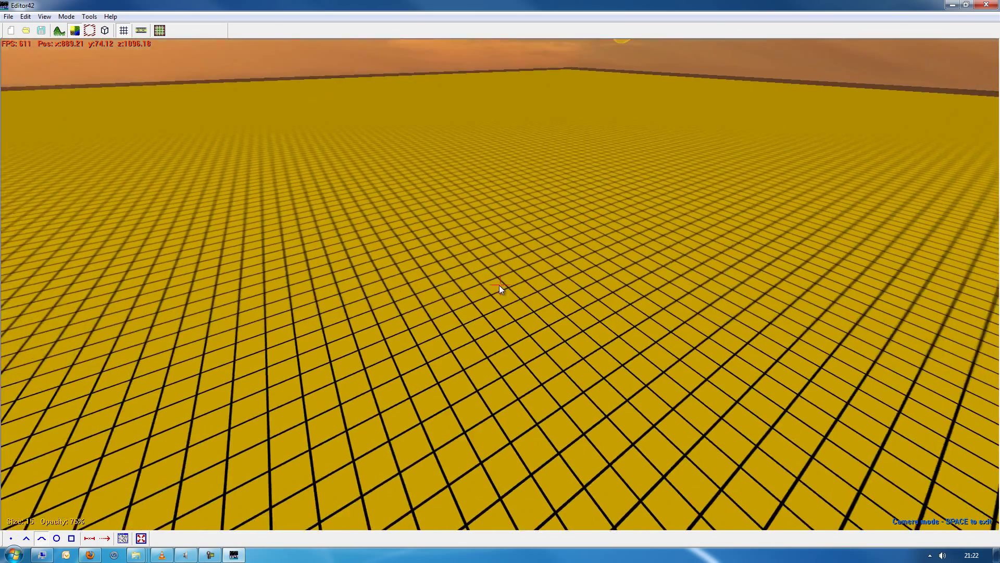
{"action": "key", "text": "Down"}
{"action": "key", "text": "Left"}
{"action": "key", "text": "Down"}
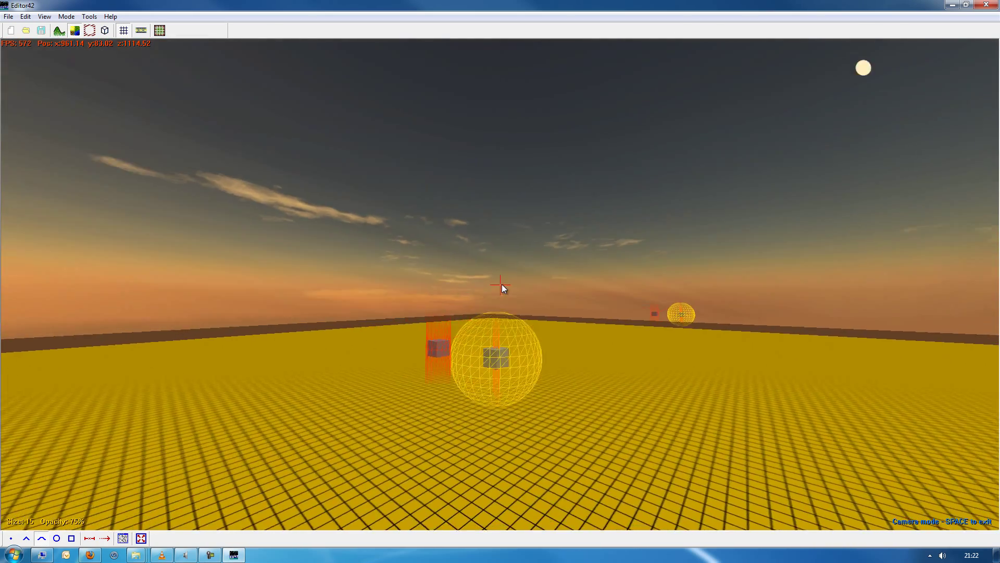
Switch to object mode and select the allied base control point inside its wireframe sphere.
{"action": "key", "text": "w"}
{"action": "key", "text": "s"}
{"action": "key", "text": "w"}
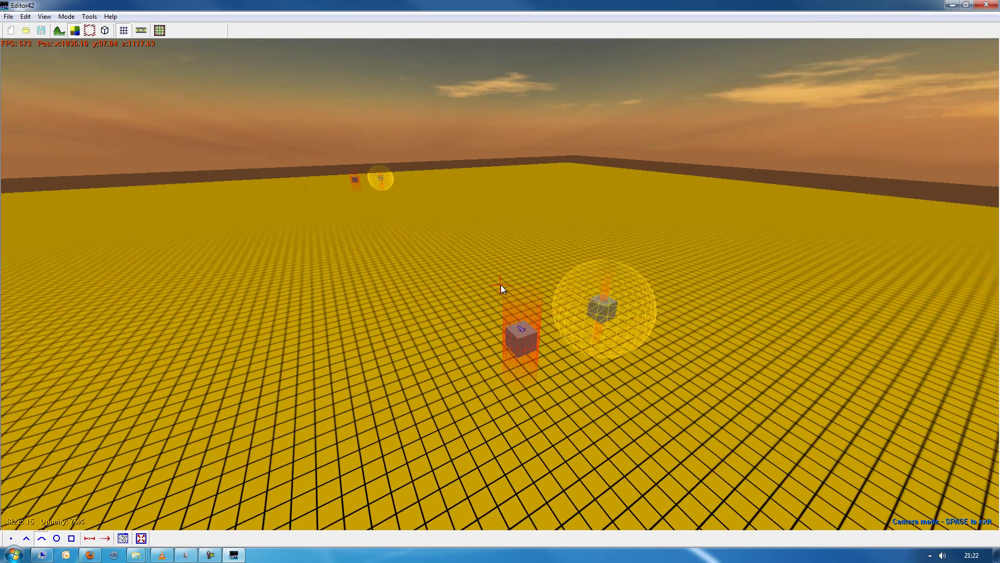
{"action": "key", "text": "w"}
{"action": "key", "text": "Up"}
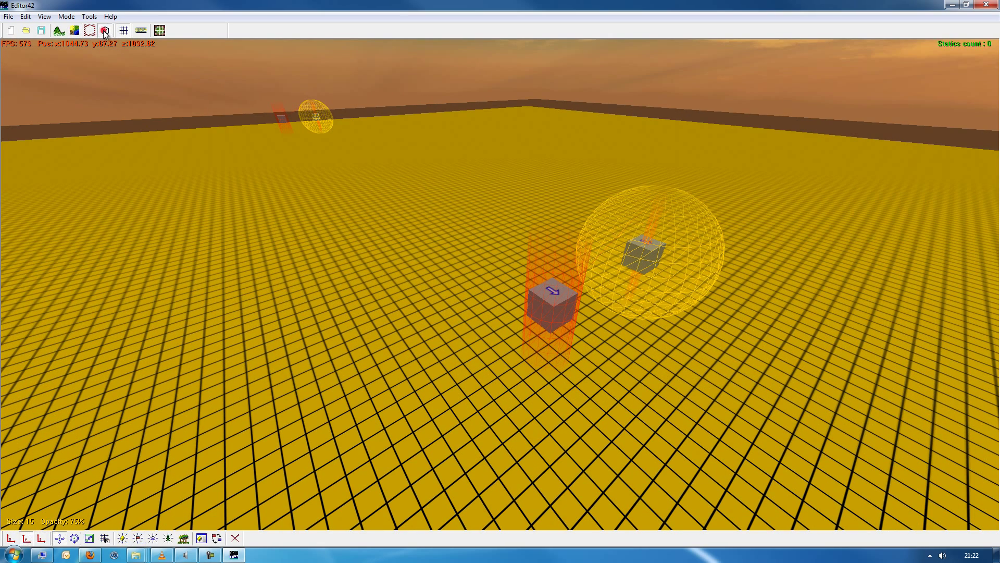
{"action": "left_click", "coordinate": [651, 258]}
Select the spawn point next to the allied base control point.
{"action": "key", "text": "space"}
{"action": "key", "text": "Right"}
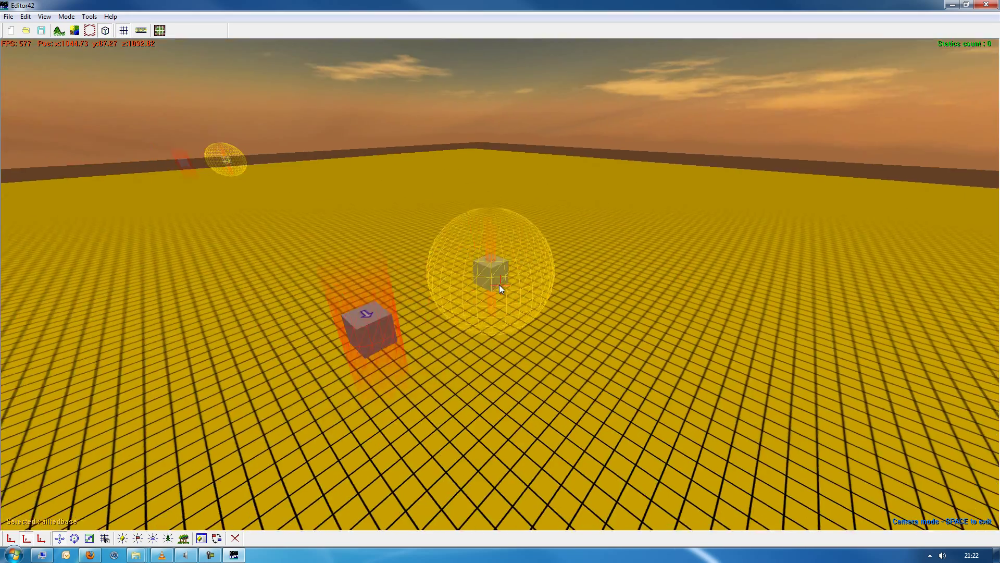
{"action": "key", "text": "w"}
{"action": "key", "text": "s"}
{"action": "key", "text": "Down"}
{"action": "key", "text": "Right"}
{"action": "key", "text": "Left"}
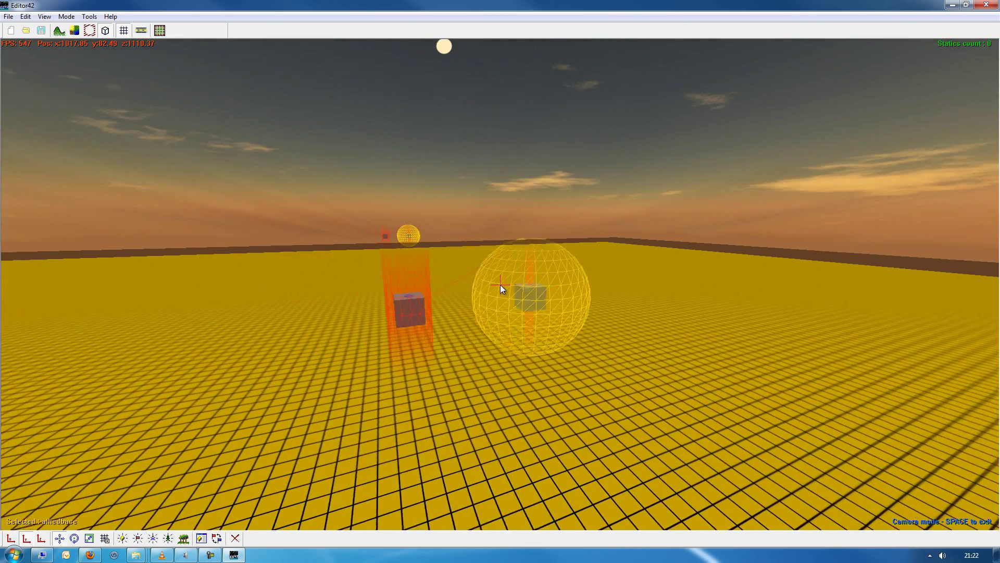
{"action": "key", "text": "w"}
{"action": "left_click", "coordinate": [452, 296]}
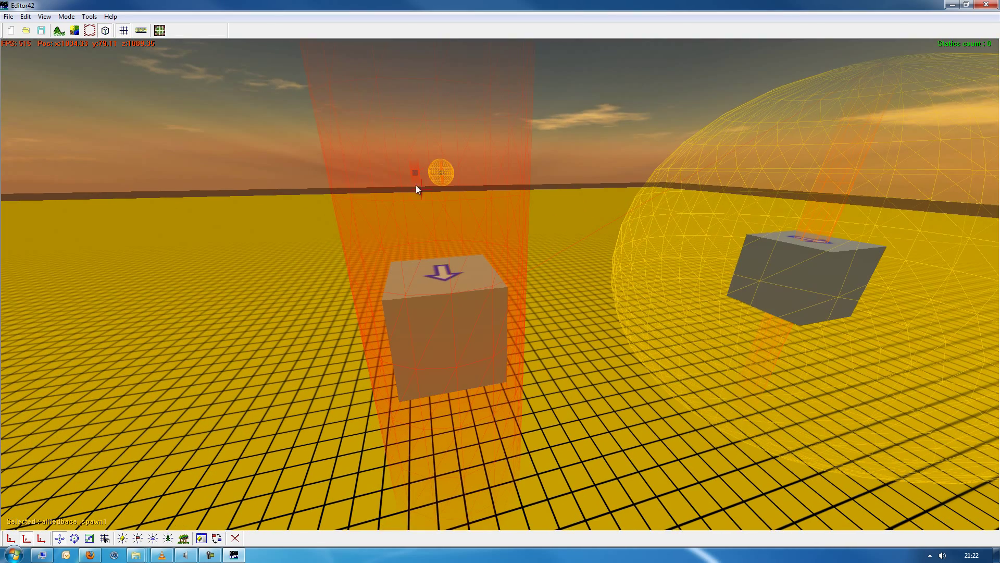
Select the allied base control point together with its spawn point, and move the pair across the terrain.
{"action": "key", "text": "s"}
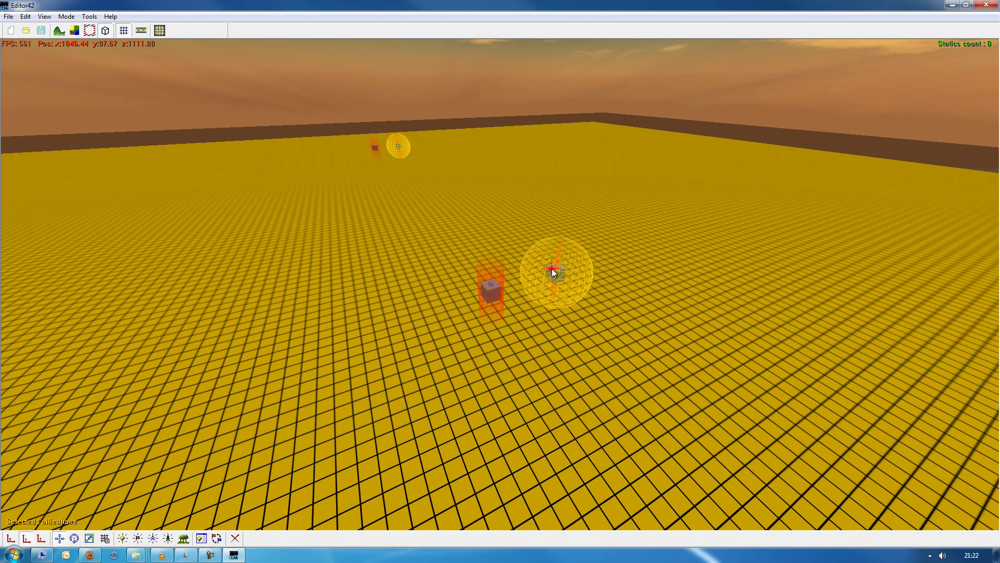
{"action": "left_click", "coordinate": [497, 295], "text": "ctrl"}
{"action": "key", "text": "space"}
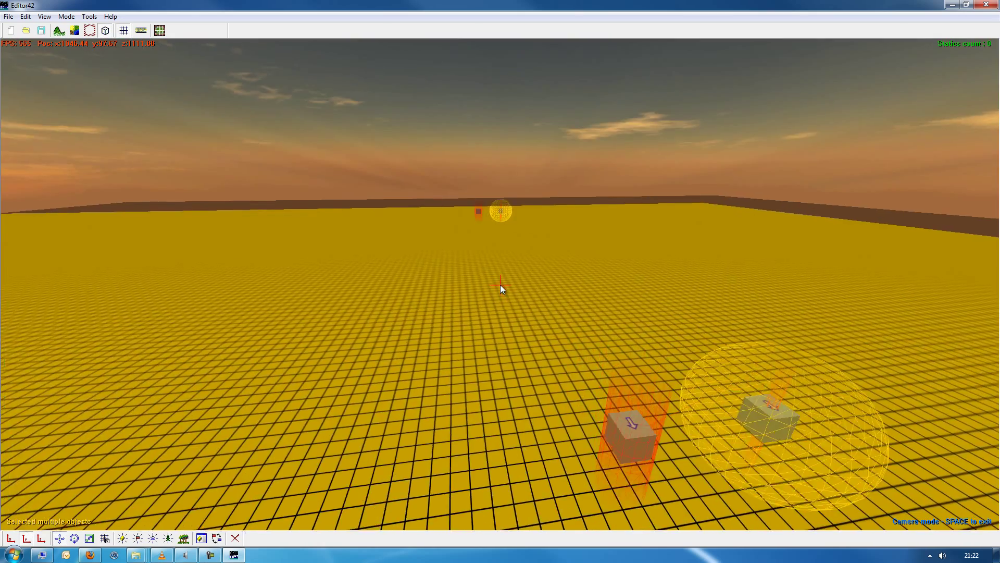
{"action": "key", "text": "a"}
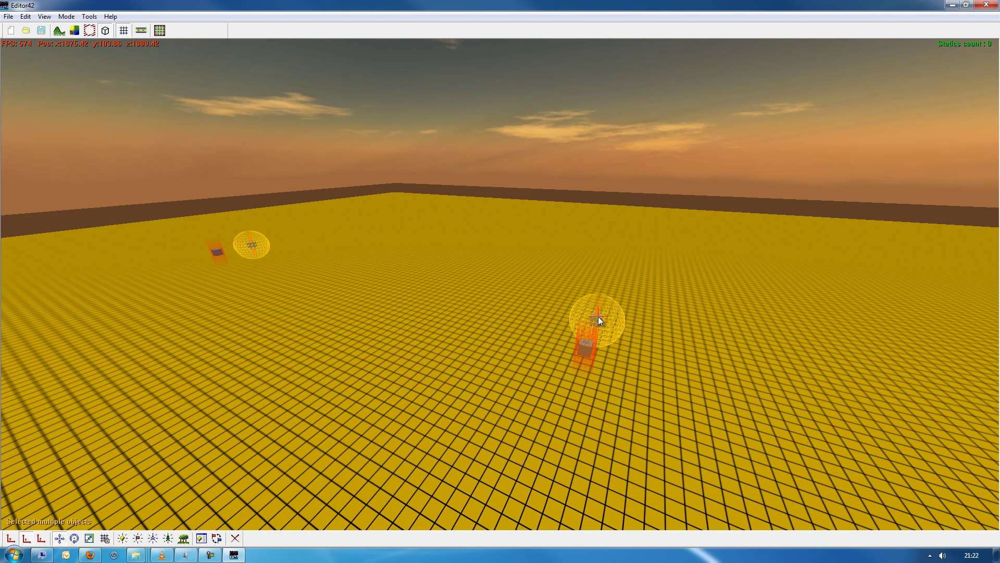
{"action": "left_click", "coordinate": [589, 345]}
Select the axis base control point together with its spawn point, and move both to a new place on the terrain.
{"action": "key", "text": "space"}
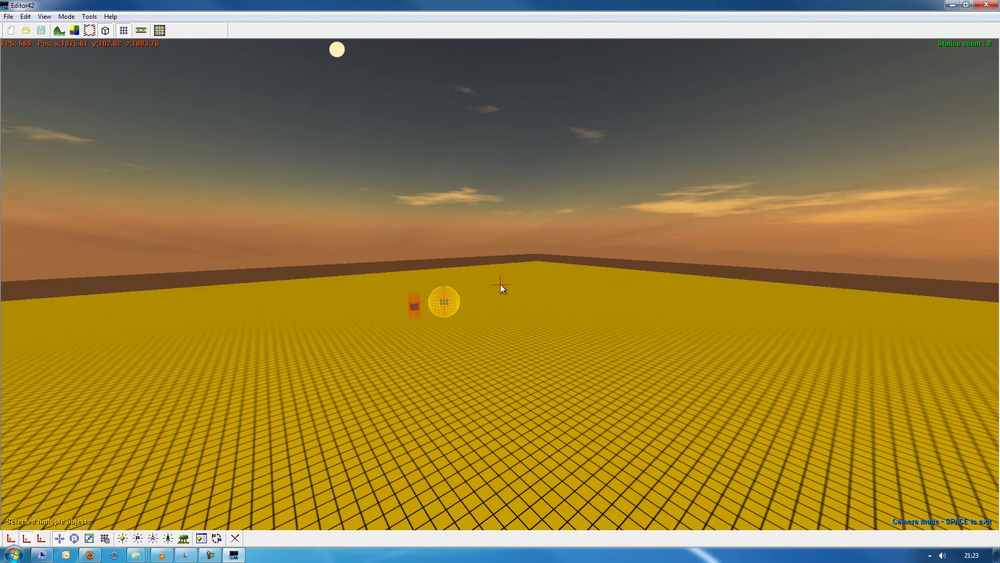
{"action": "key", "text": "w"}
{"action": "key", "text": "space"}
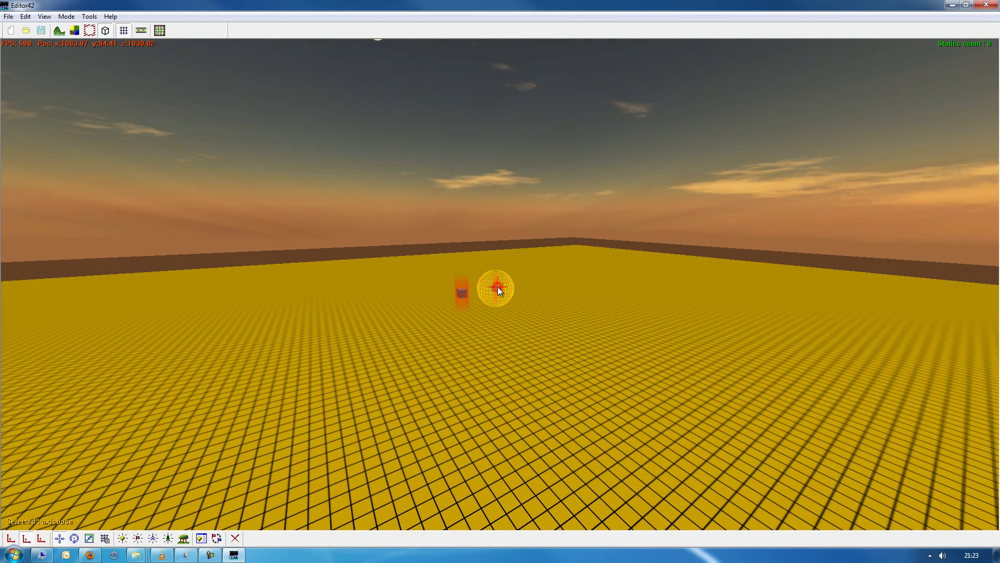
{"action": "left_click", "coordinate": [463, 293]}
{"action": "key", "text": "space"}
{"action": "key", "text": "w"}
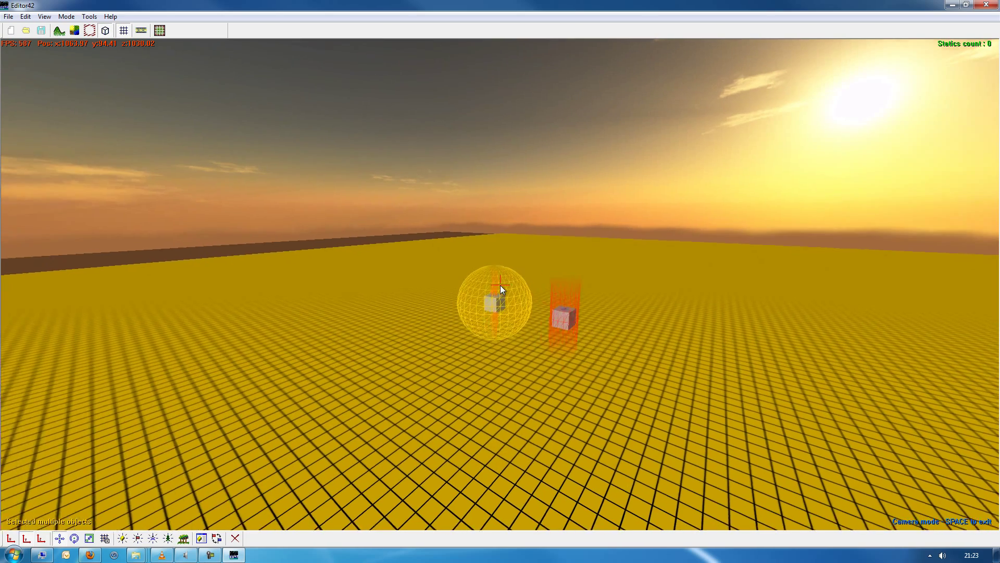
{"action": "key", "text": "space"}
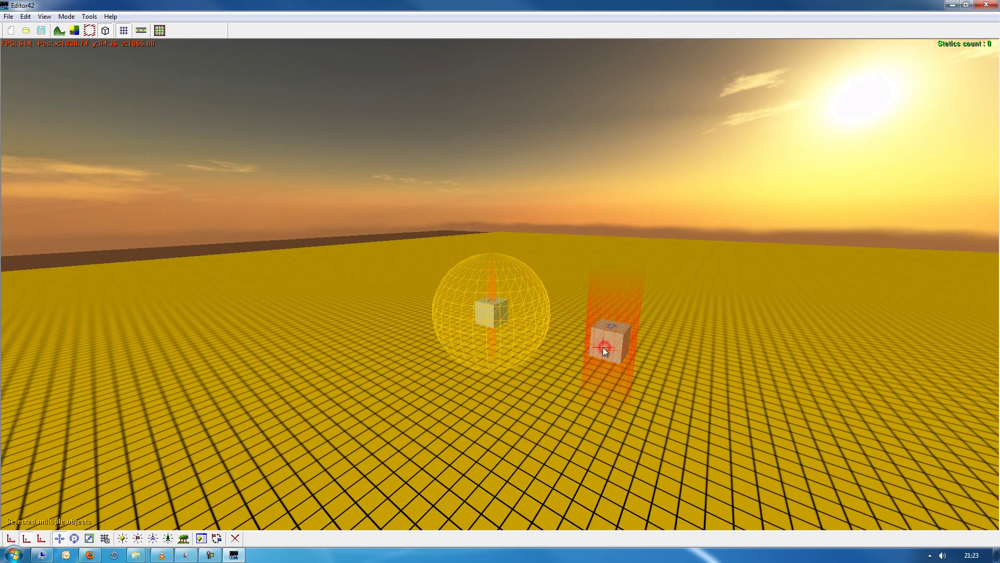
Fly over the terrain to check the placement of the allied and axis bases and their spawn points.
{"action": "key", "text": "space"}
{"action": "key", "text": "s"}
{"action": "key", "text": "s"}
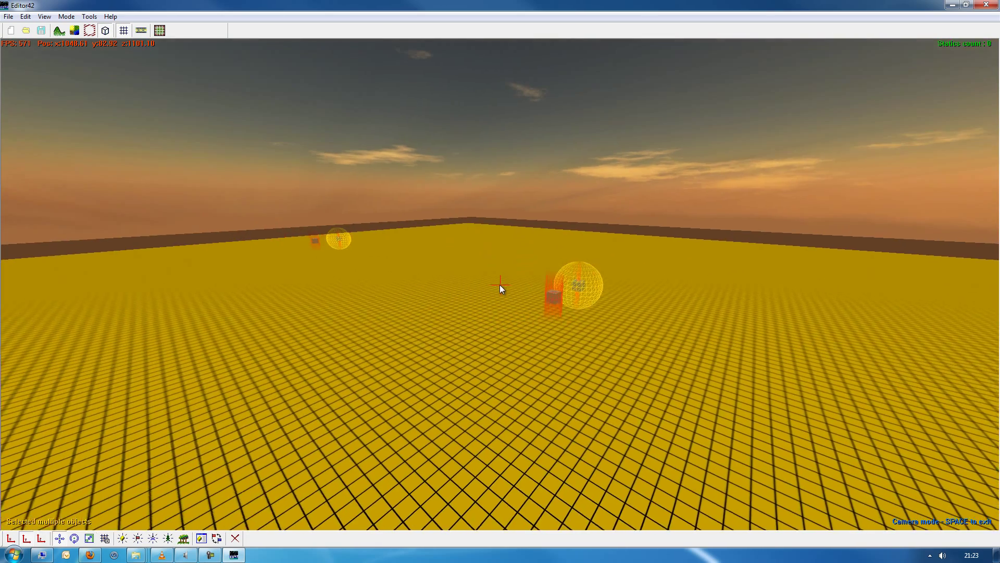
{"action": "key", "text": "w"}
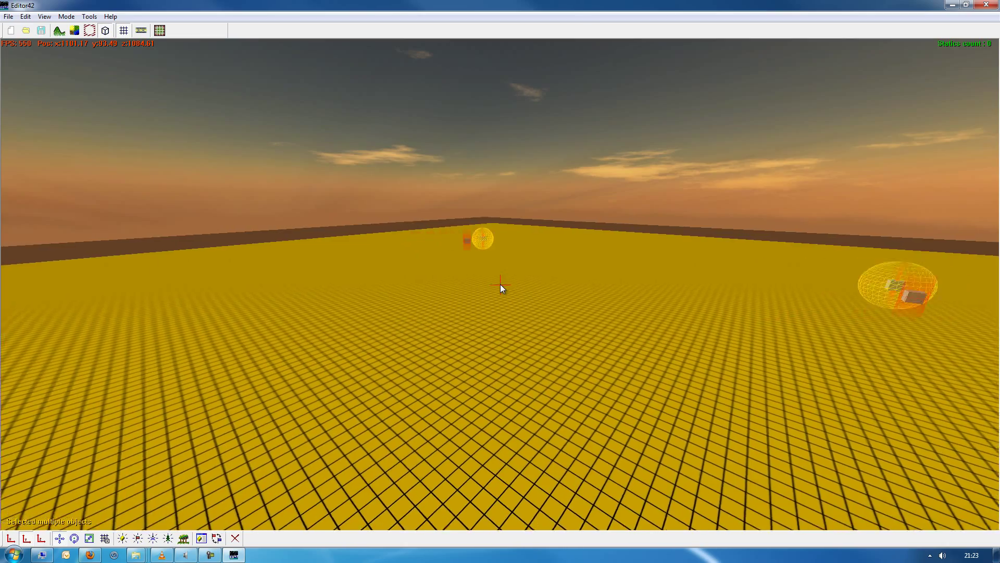
{"action": "key", "text": "w"}
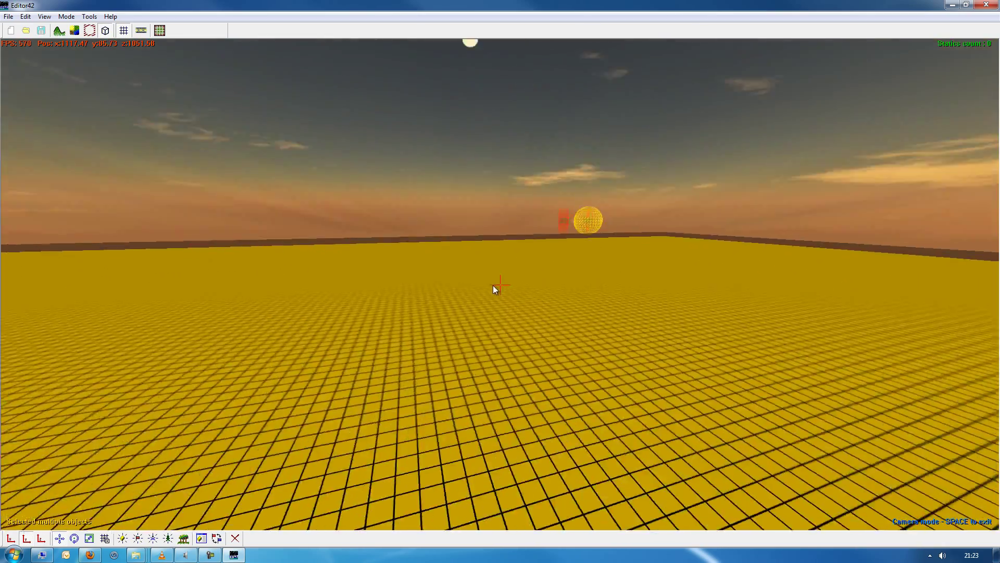
{"action": "key", "text": "w"}
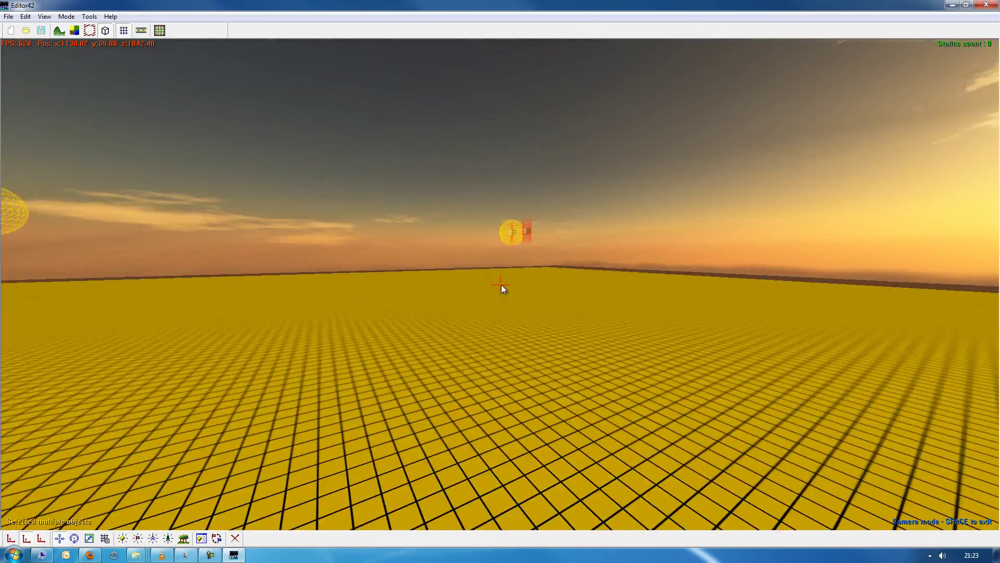
{"action": "key", "text": "w"}
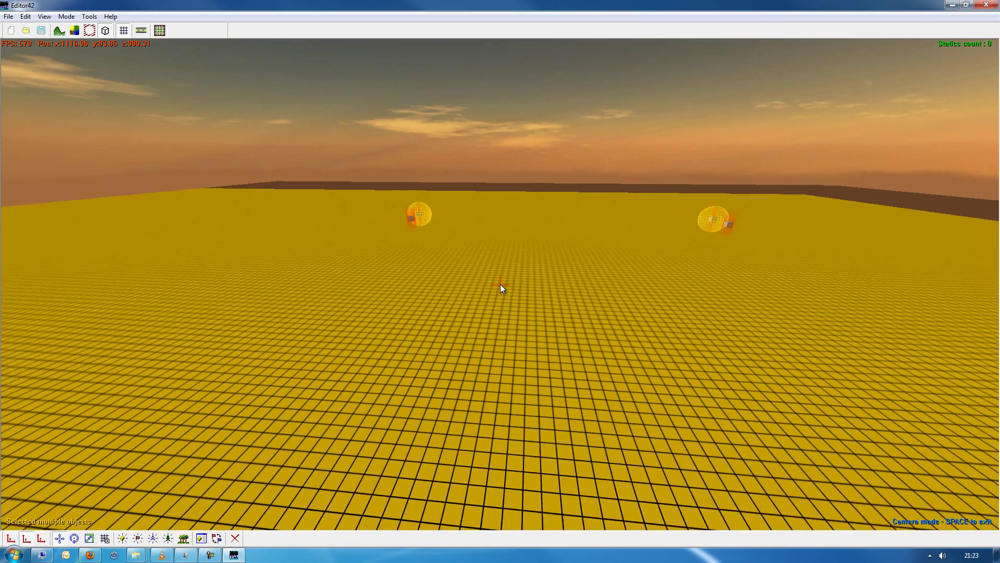
{"action": "key", "text": "w"}
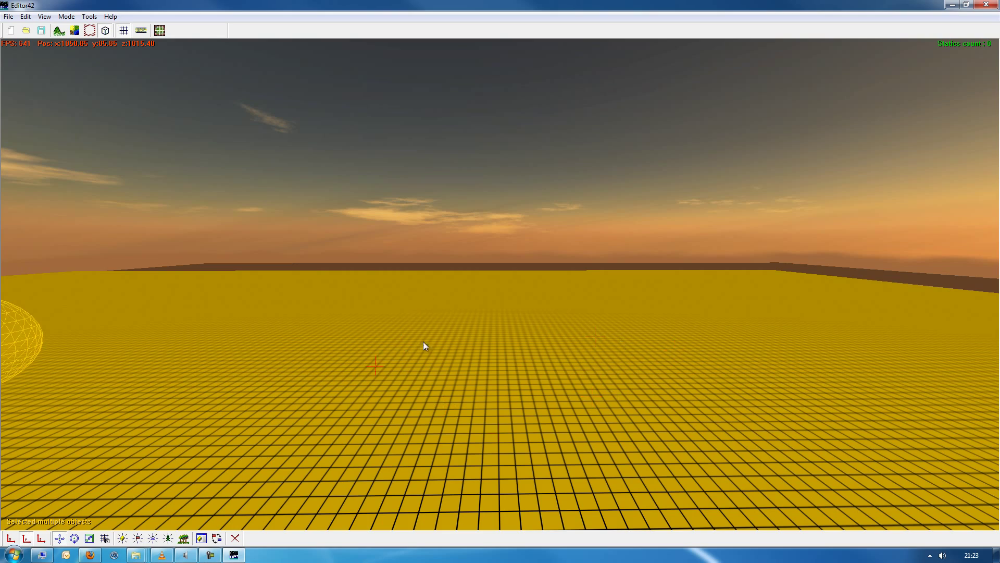
{"action": "key", "text": "w"}
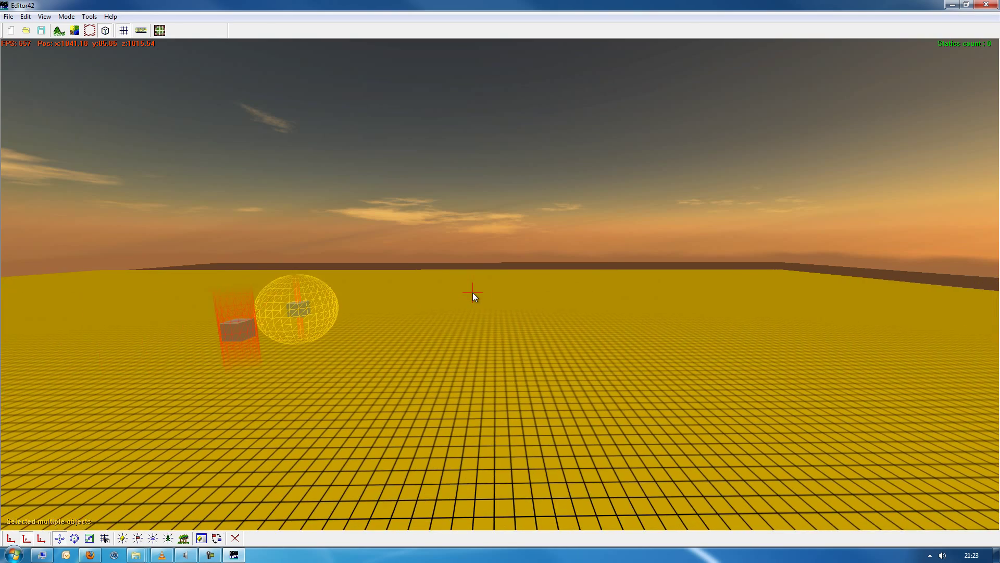
{"action": "key", "text": "w"}
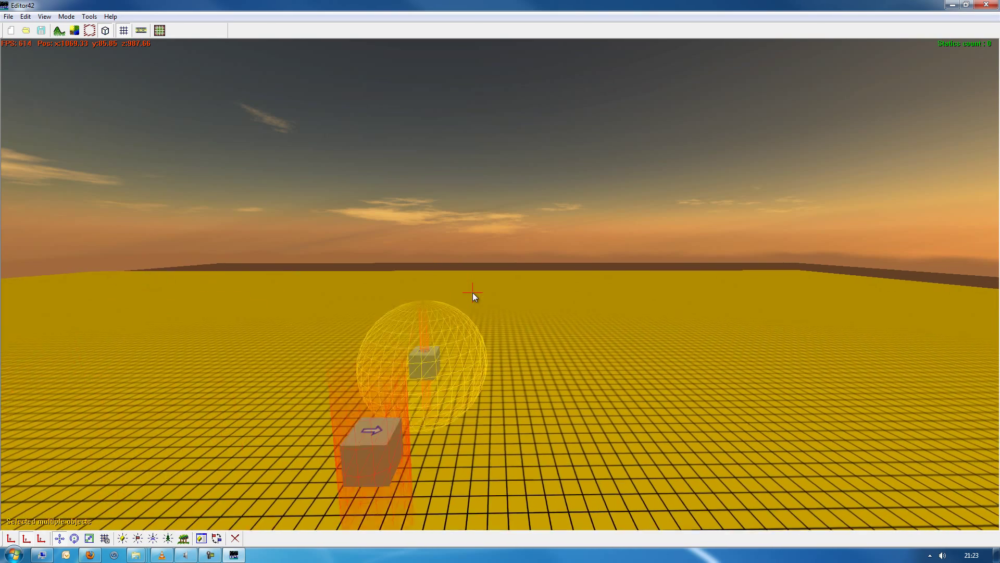
{"action": "key", "text": "w"}
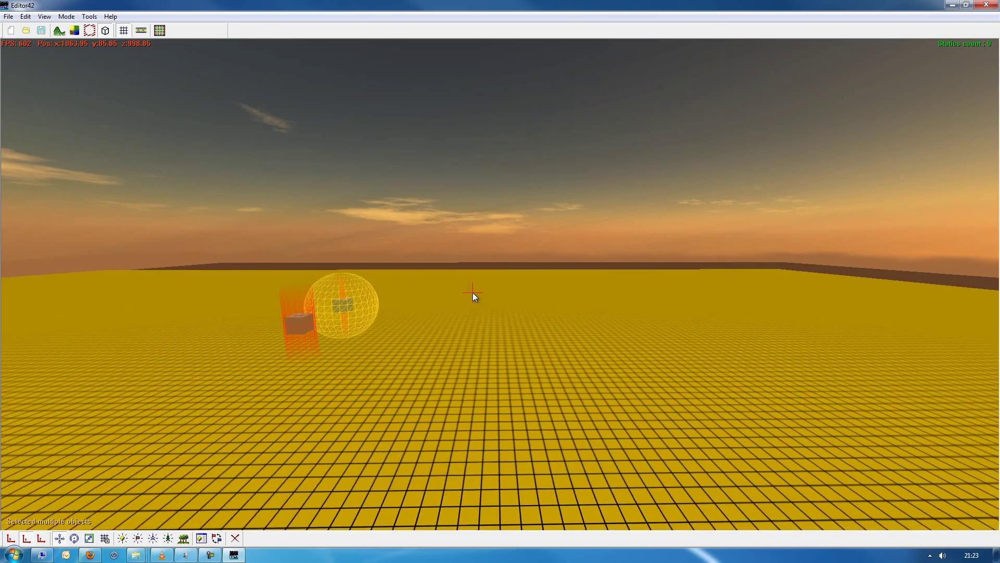
{"action": "key", "text": "w"}
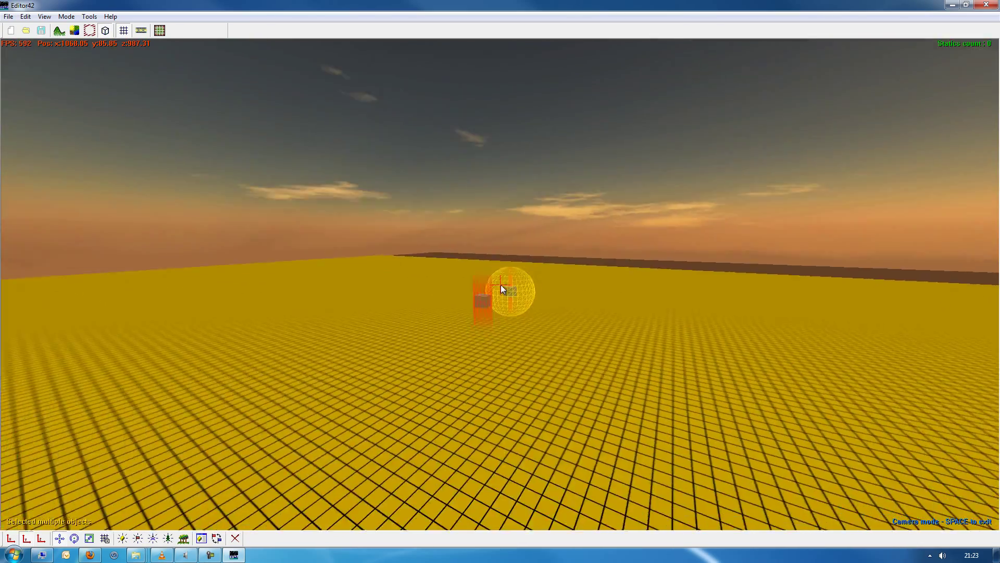
Examine both bases and their spawn points from several angles to judge their height above the terrain.
{"action": "key", "text": "w"}
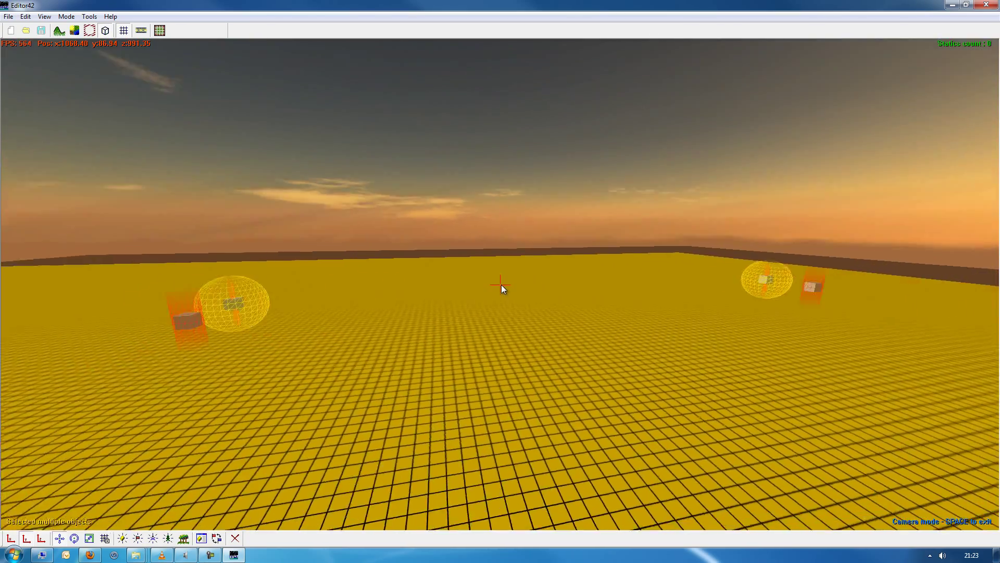
{"action": "key", "text": "w"}
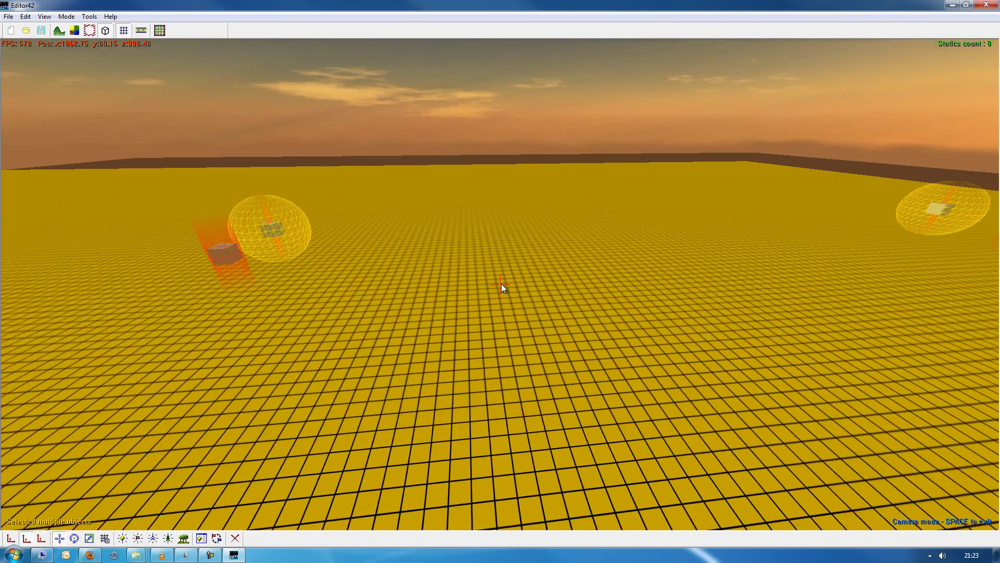
{"action": "key", "text": "w"}
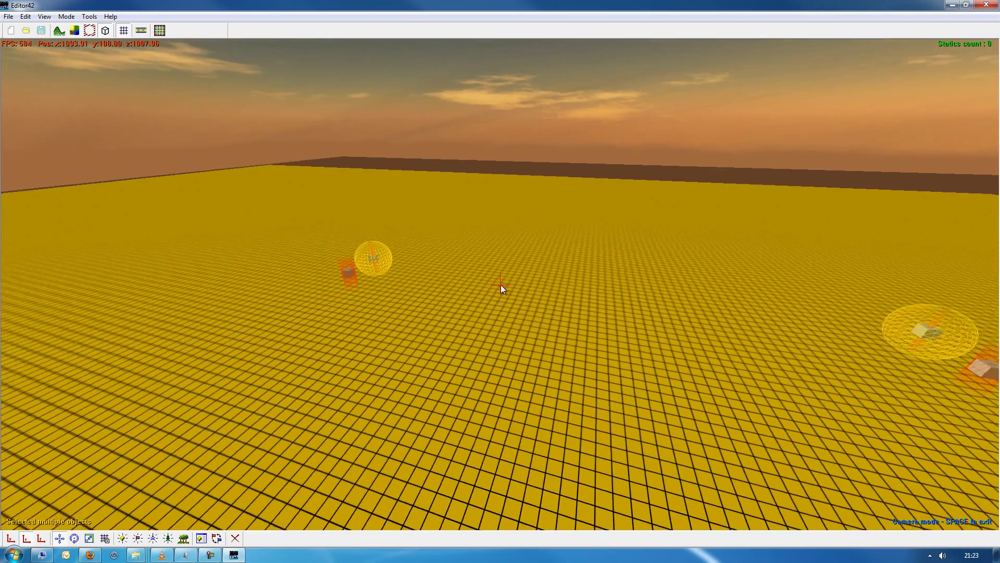
{"action": "key", "text": "s"}
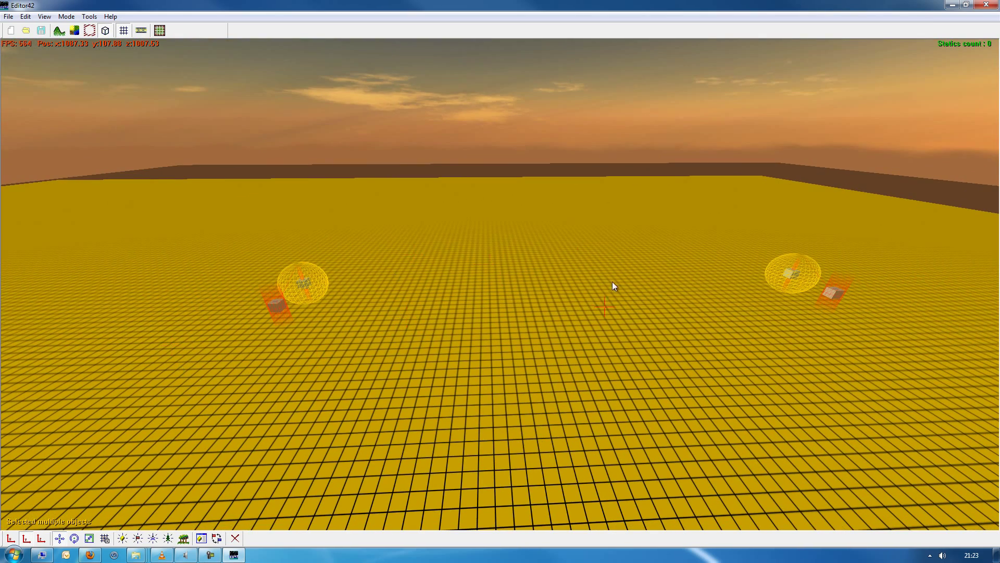
{"action": "key", "text": "space"}
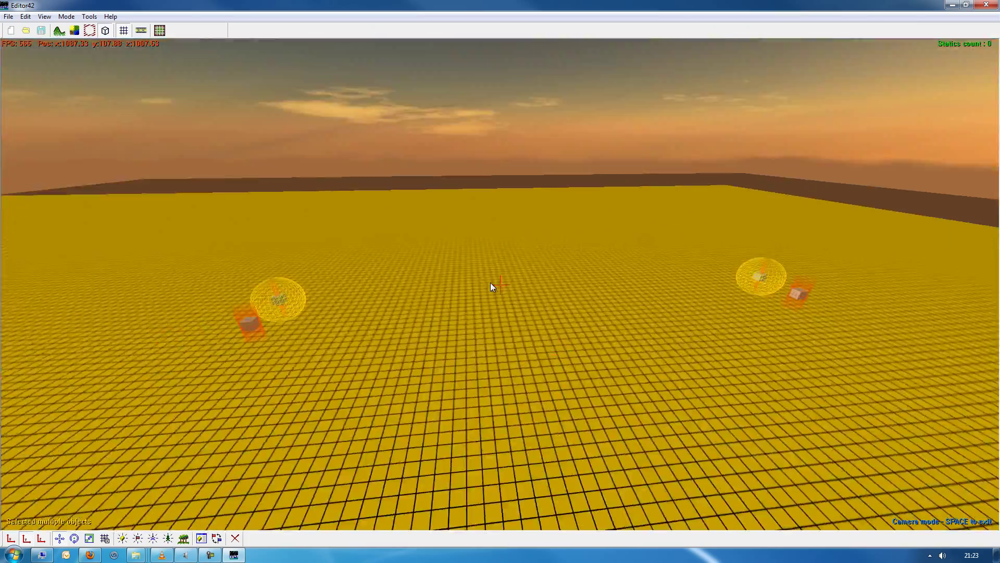
{"action": "key", "text": "w"}
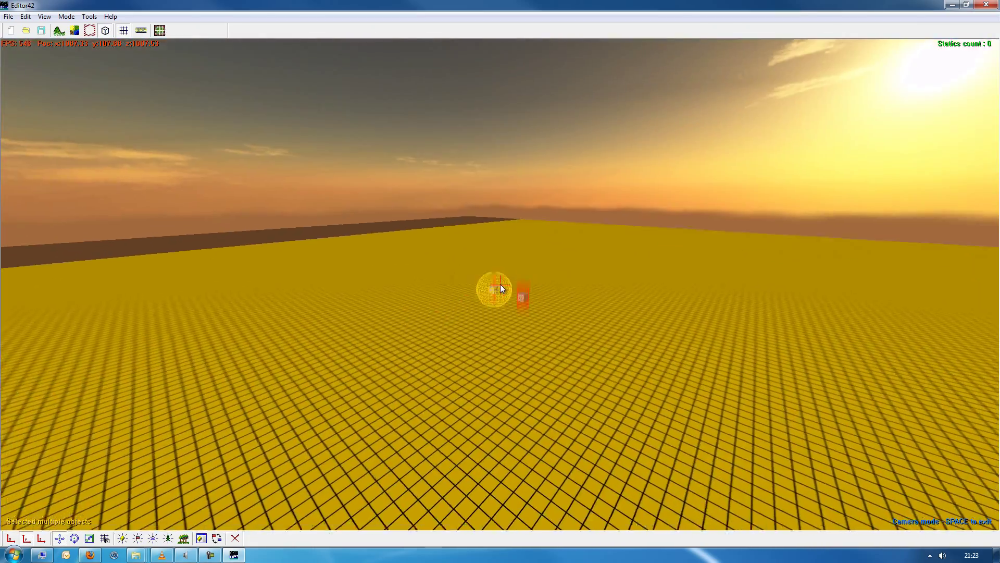
{"action": "key", "text": "w"}
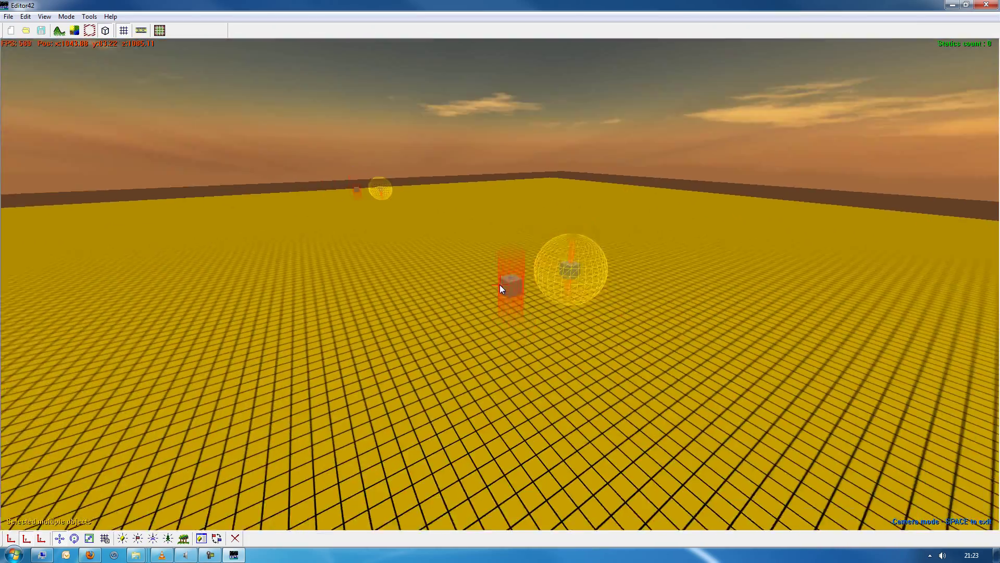
{"action": "key", "text": "s"}
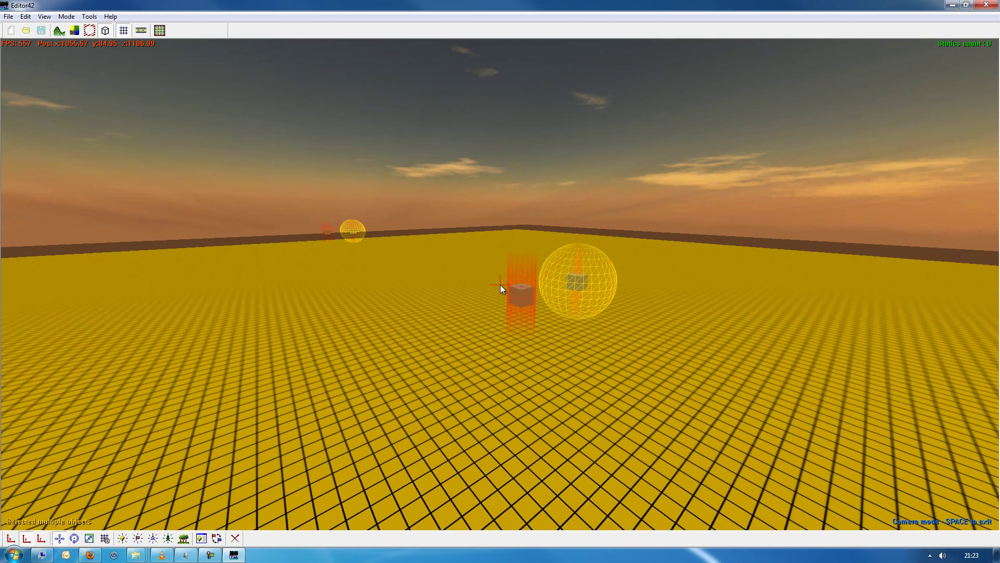
Lower the selected control points and spawn points of both bases towards the terrain surface.
{"action": "scroll", "coordinate": [500, 284], "scroll_direction": "down", "scroll_amount": 2}
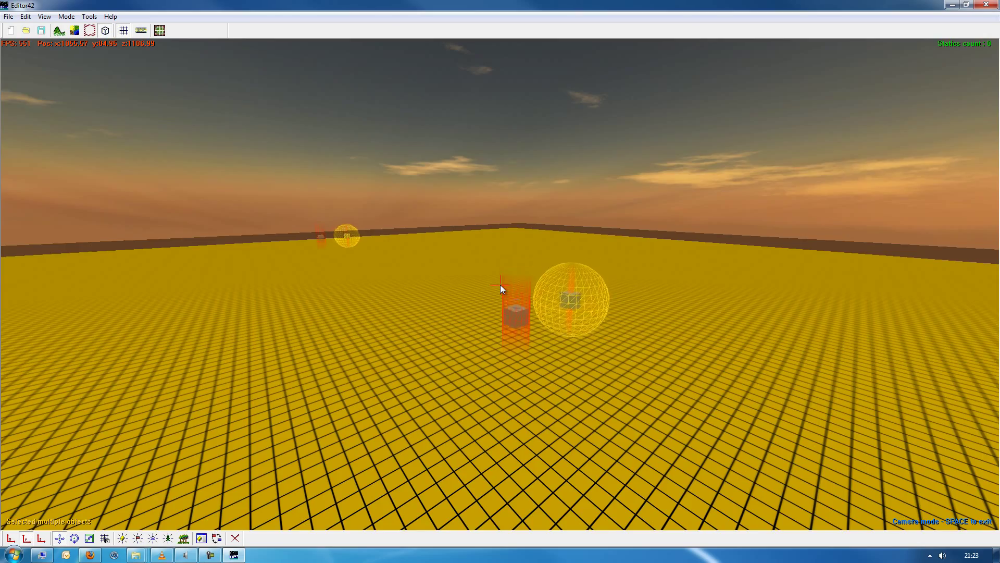
{"action": "scroll", "coordinate": [500, 285], "scroll_direction": "down", "scroll_amount": 5}
{"action": "key", "text": "w"}
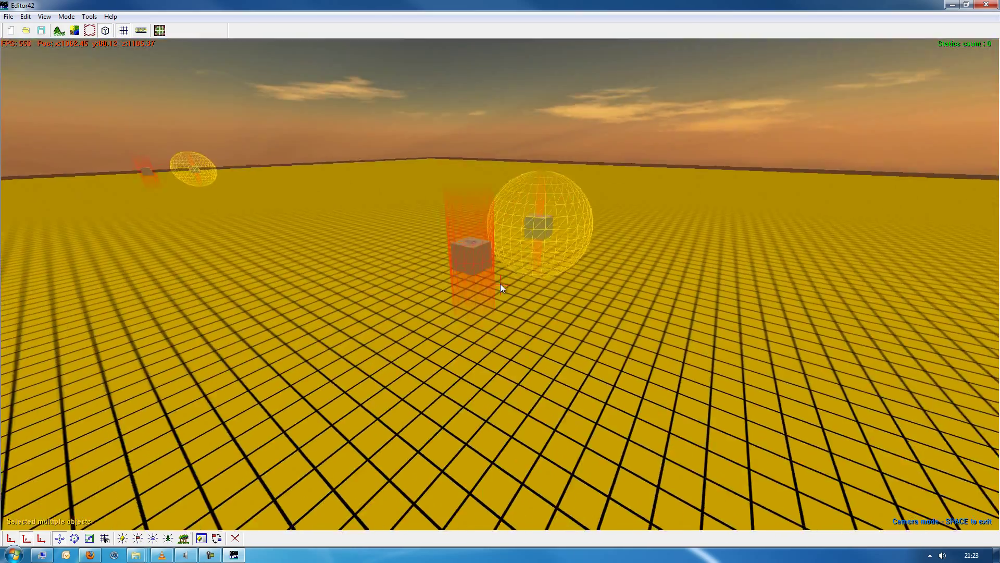
{"action": "key", "text": "s"}
{"action": "key", "text": "w"}
{"action": "key", "text": "s"}
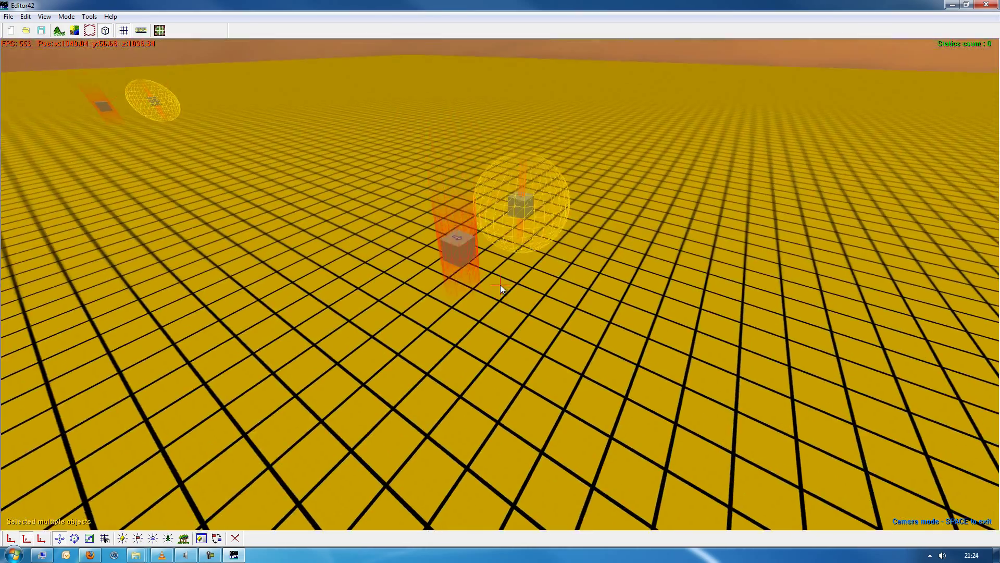
{"action": "key", "text": "w"}
{"action": "key", "text": "s"}
{"action": "scroll", "coordinate": [499, 295], "scroll_direction": "up", "scroll_amount": 5}
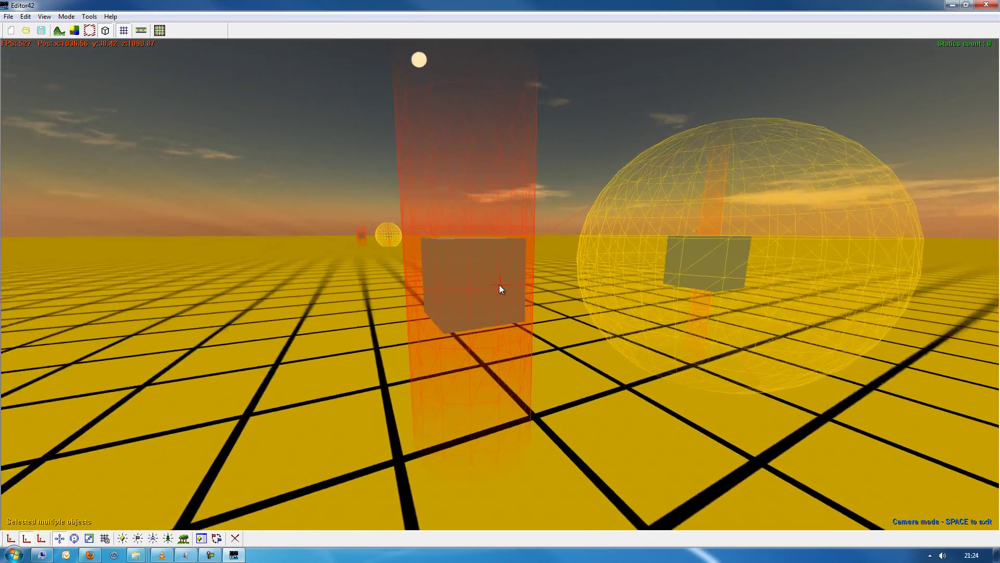
{"action": "key", "text": "w"}
{"action": "key", "text": "Right"}
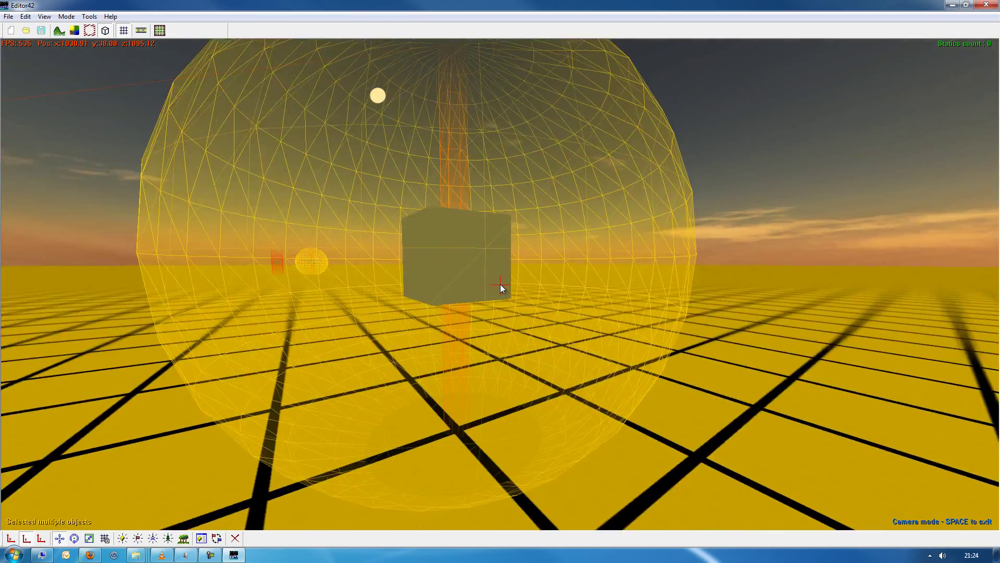
Inspect one base's spawn point and control point up close for their remaining clearance above the ground.
{"action": "key", "text": "s"}
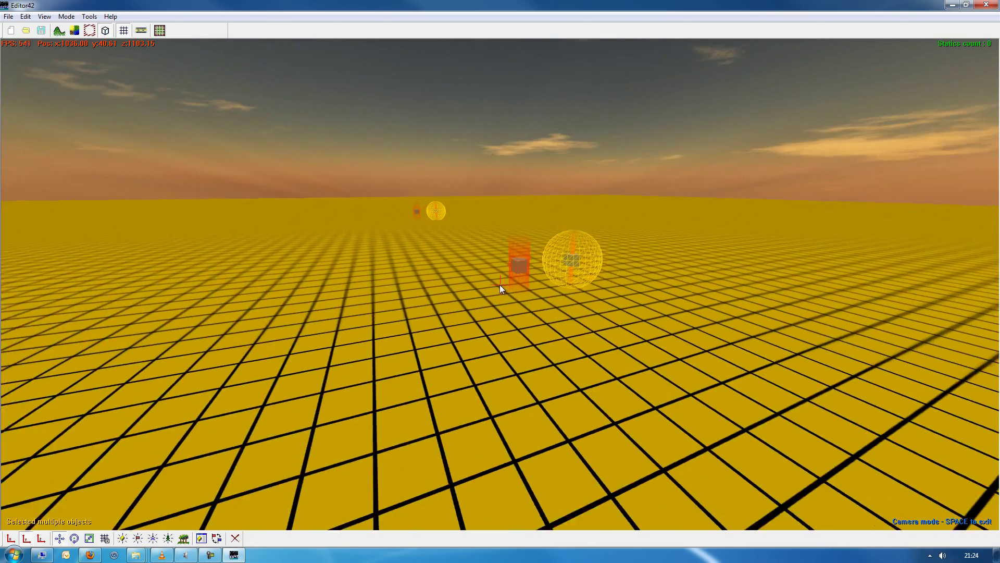
{"action": "key", "text": "w"}
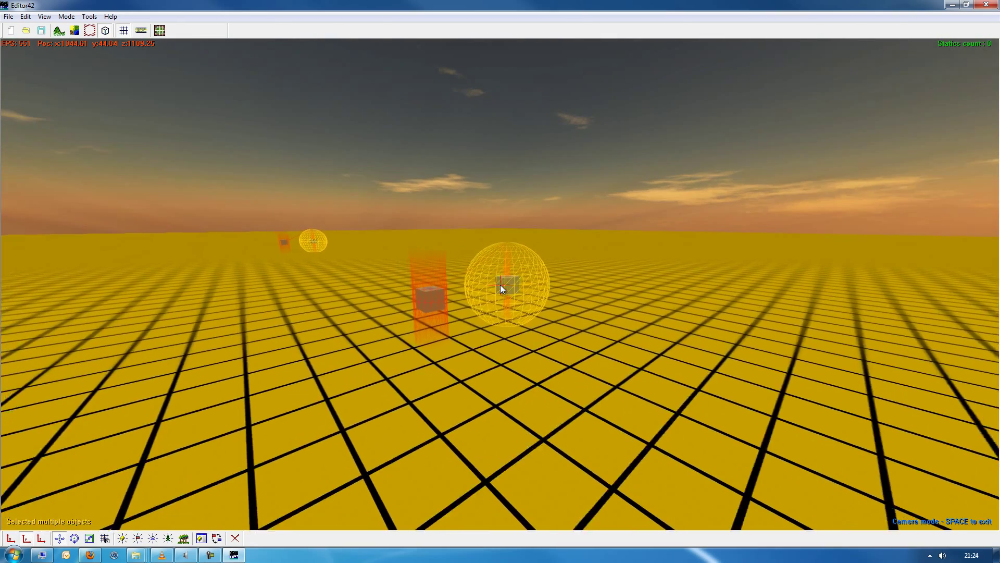
{"action": "key", "text": "w"}
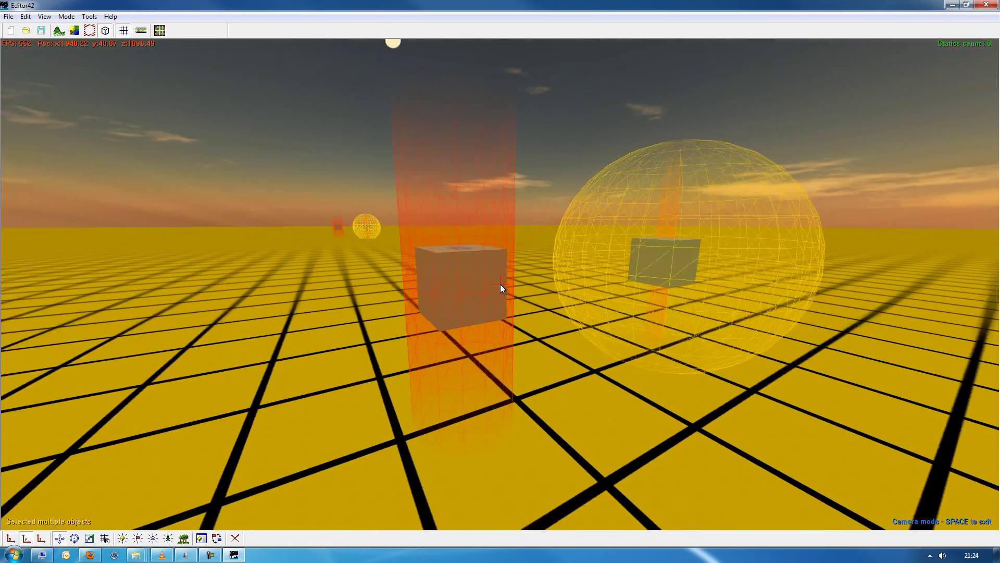
{"action": "key", "text": "w"}
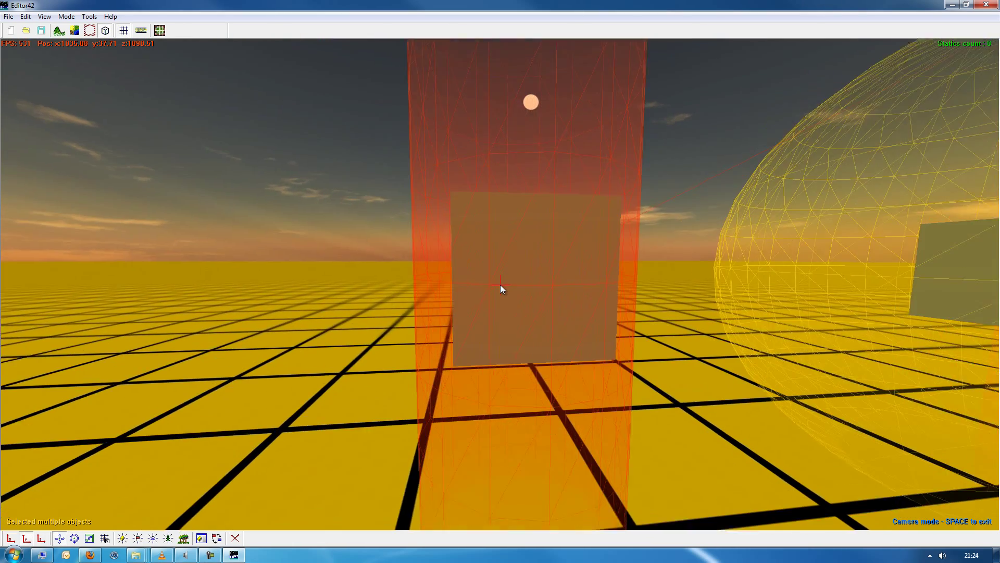
{"action": "key", "text": "w"}
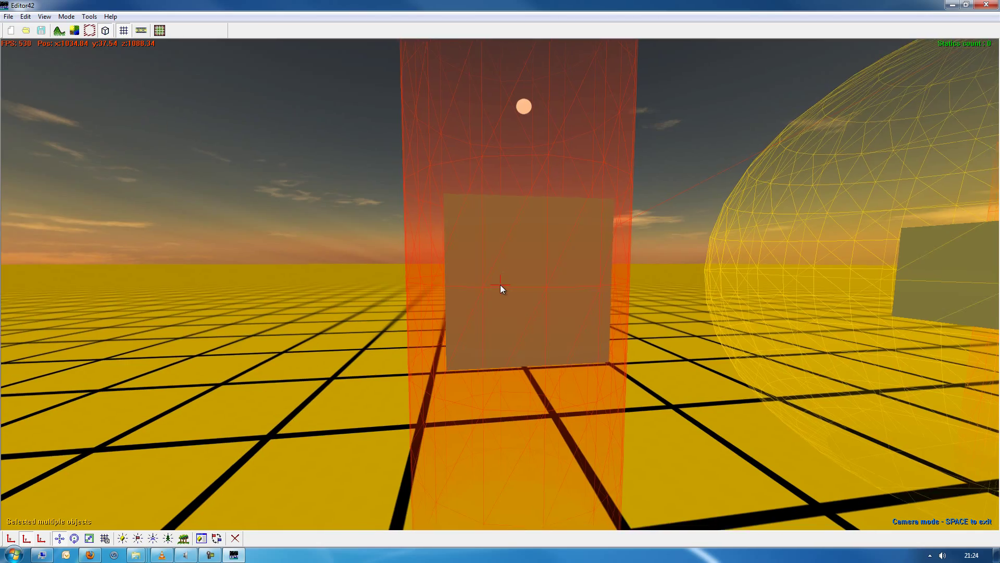
{"action": "key", "text": "Right"}
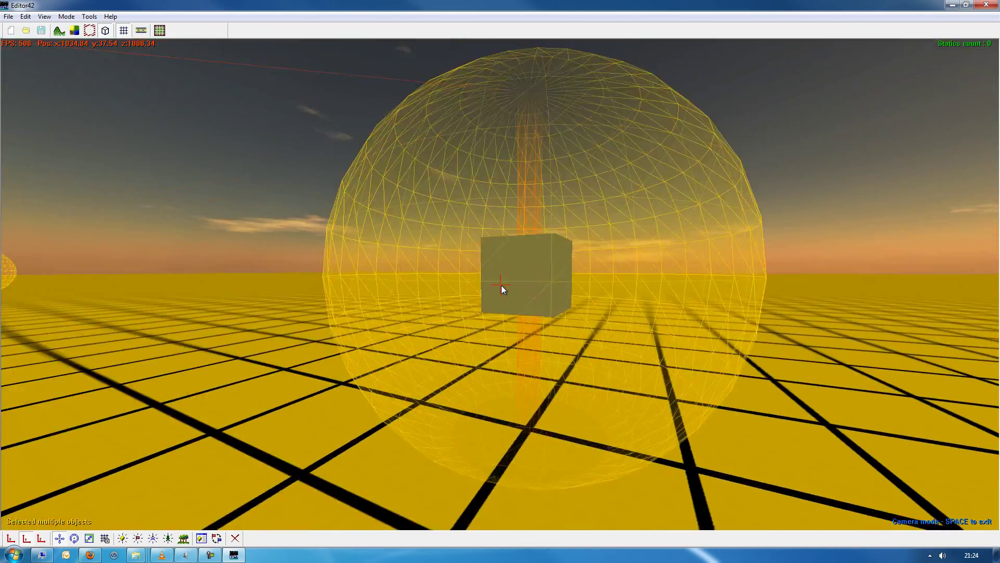
{"action": "key", "text": "w"}
{"action": "key", "text": "s"}
{"action": "key", "text": "Left"}
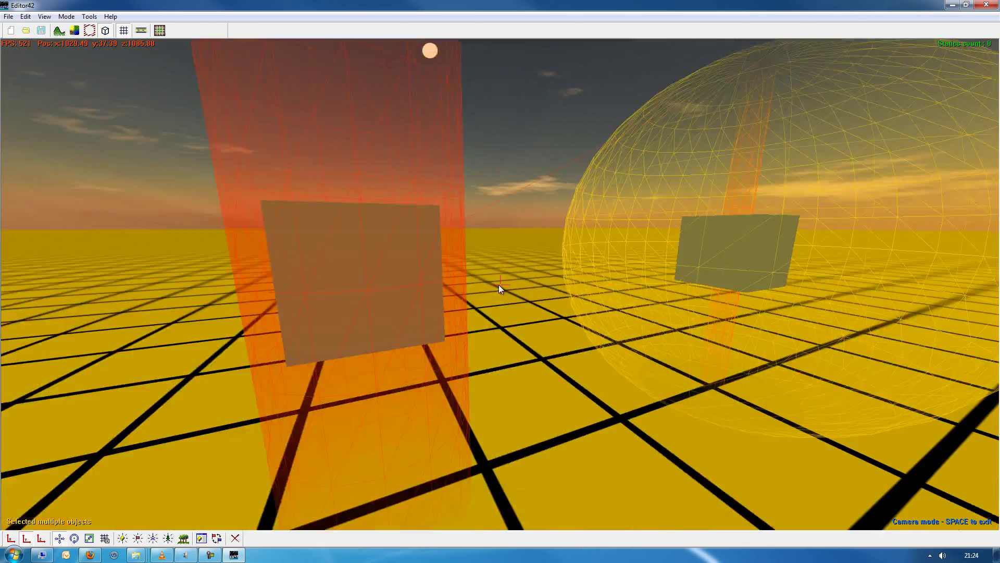
{"action": "key", "text": "s"}
{"action": "key", "text": "Down"}
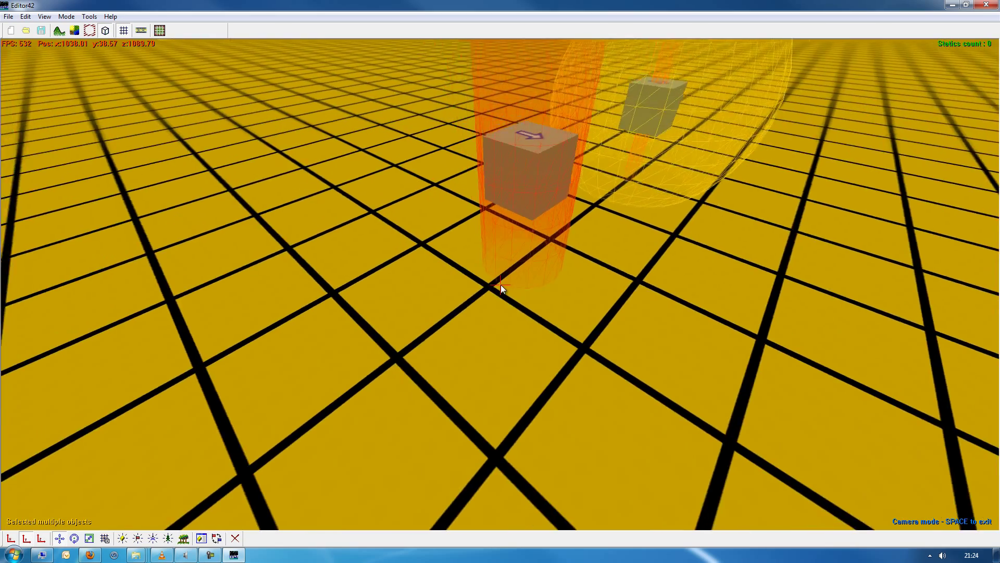
{"action": "key", "text": "w"}
{"action": "key", "text": "Up"}
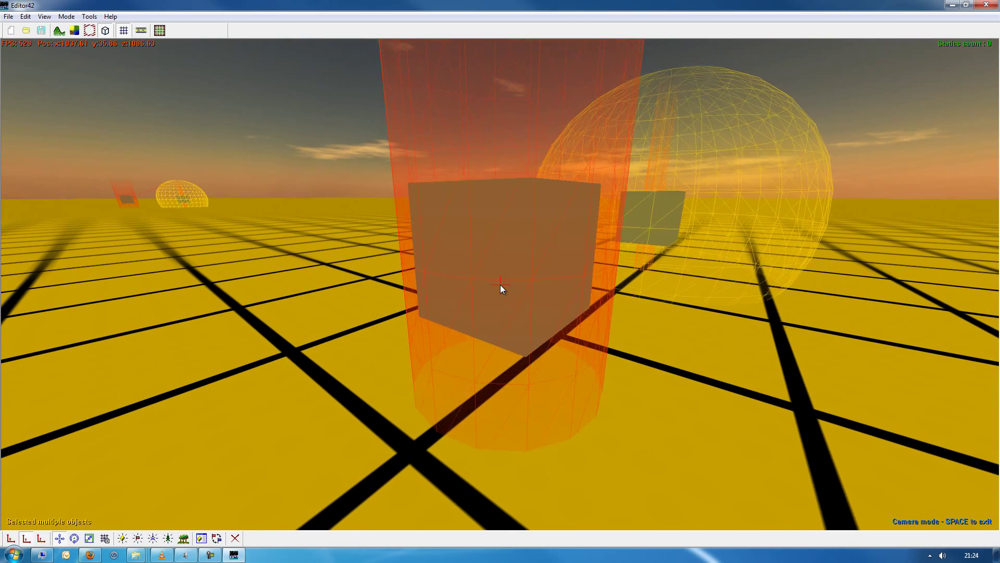
Lower the selected control points and spawn points further until they sit on the terrain.
{"action": "key", "text": "Down"}
{"action": "key", "text": "Down"}
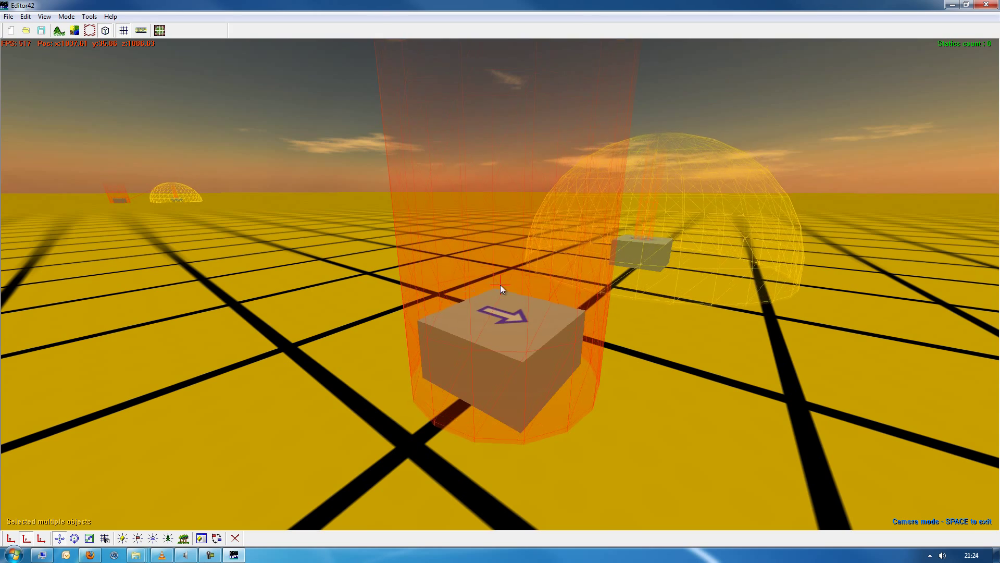
{"action": "key", "text": "w"}
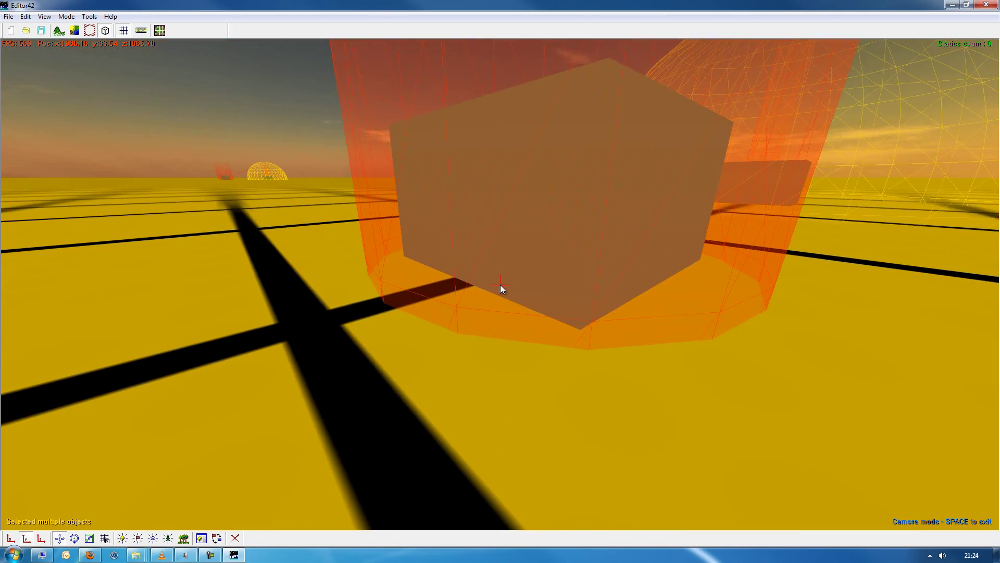
{"action": "key", "text": "Down"}
{"action": "key", "text": "Down"}
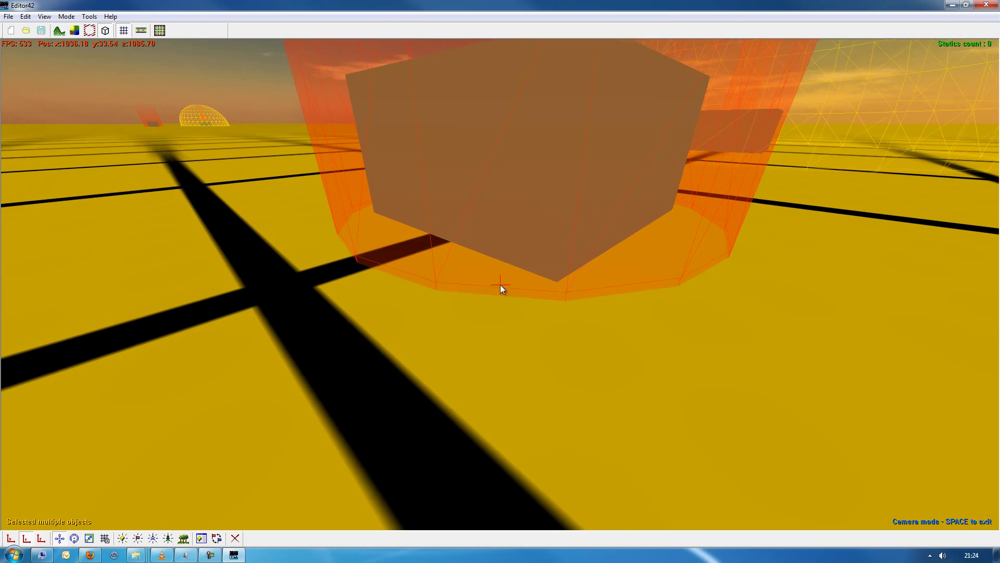
{"action": "key", "text": "s"}
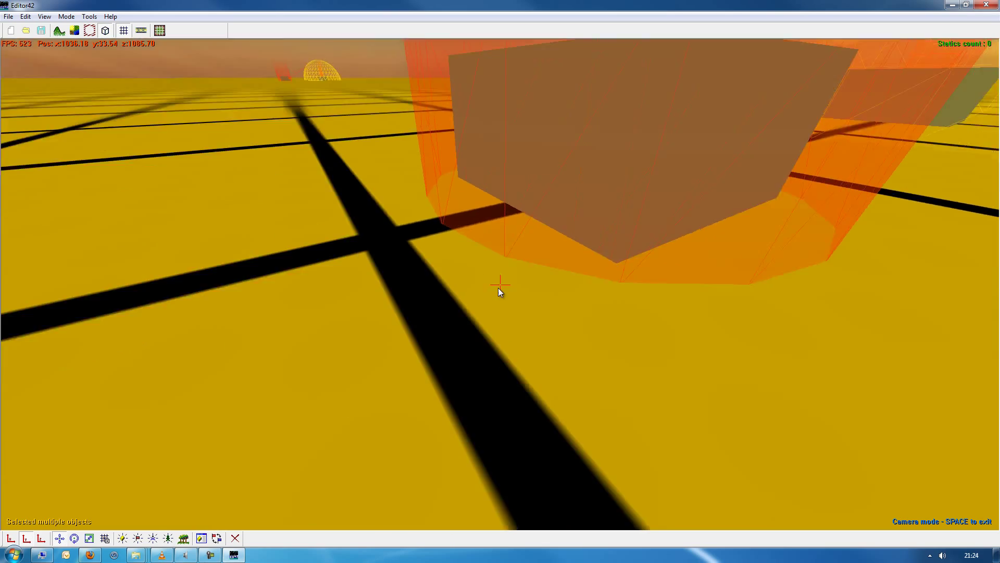
{"action": "key", "text": "Up"}
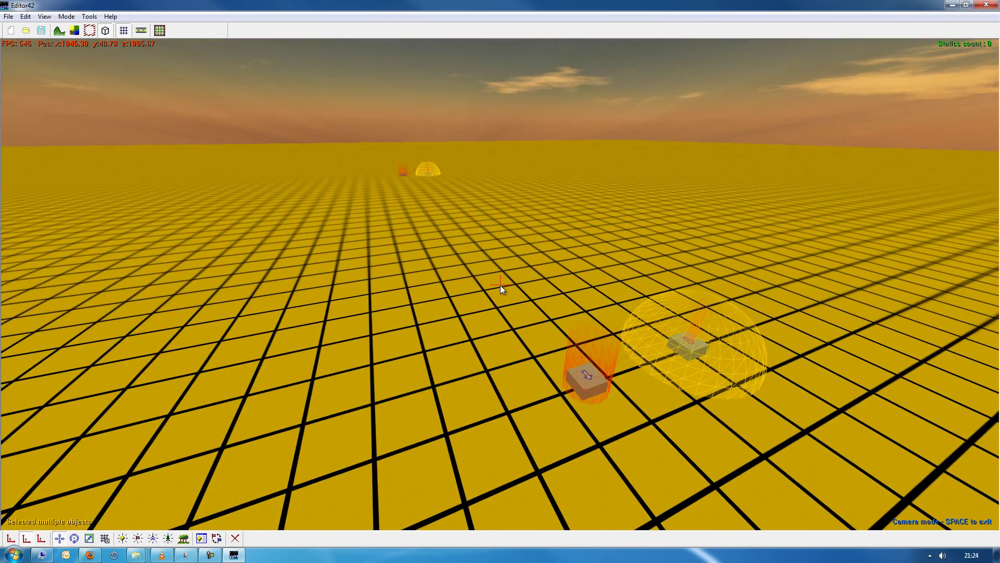
Clear the selection and check how the nearer base's control point and spawn point sit on the ground.
{"action": "key", "text": "Down"}
{"action": "key", "text": "a"}
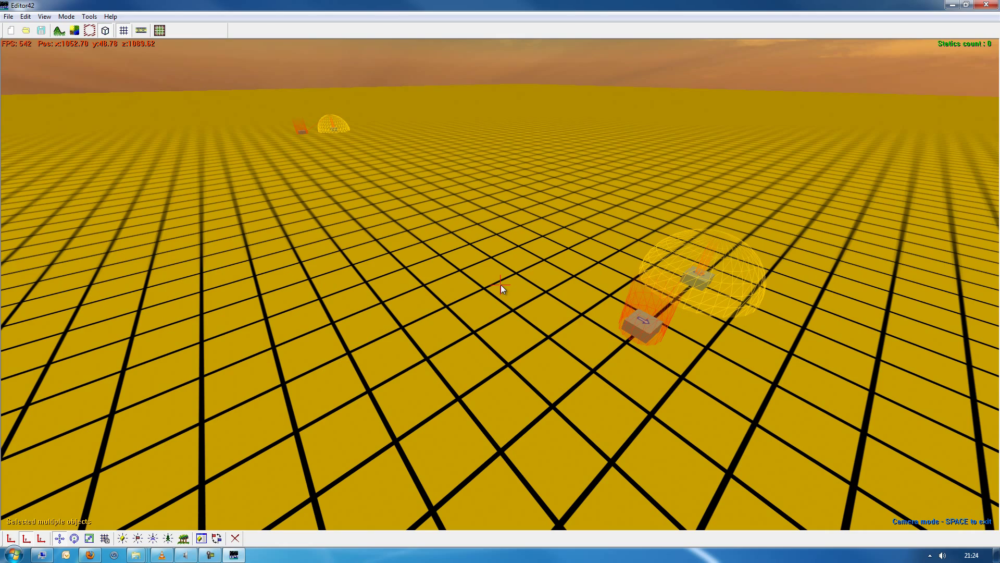
{"action": "key", "text": "Up"}
{"action": "key", "text": "Right"}
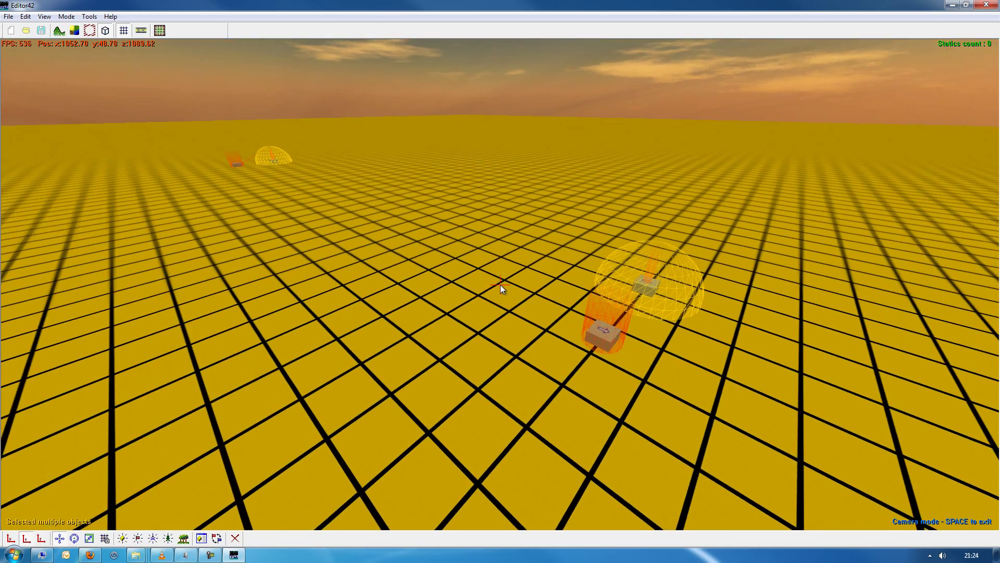
{"action": "key", "text": "Up"}
{"action": "key", "text": "d"}
{"action": "key", "text": "Left"}
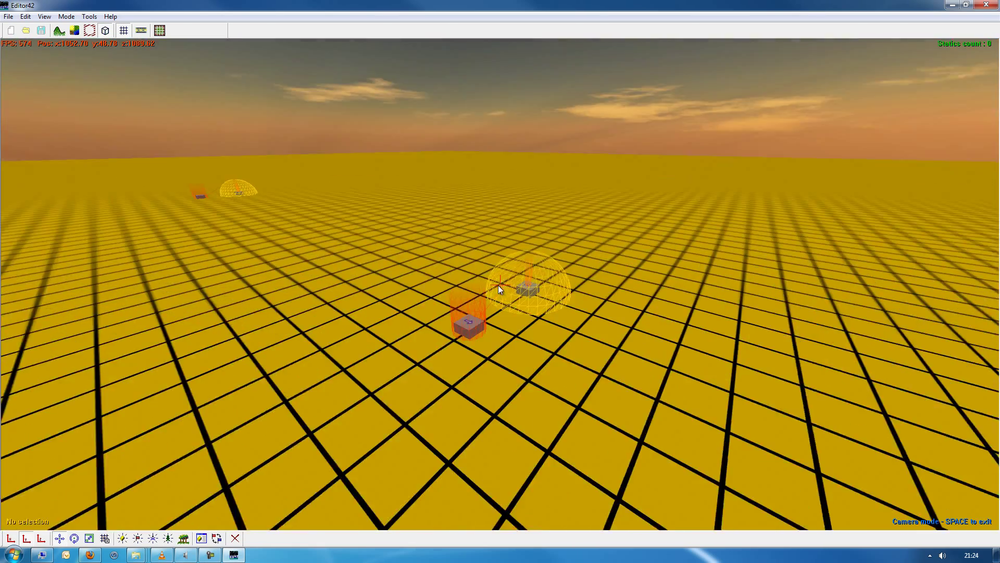
{"action": "key", "text": "w"}
{"action": "key", "text": "Down"}
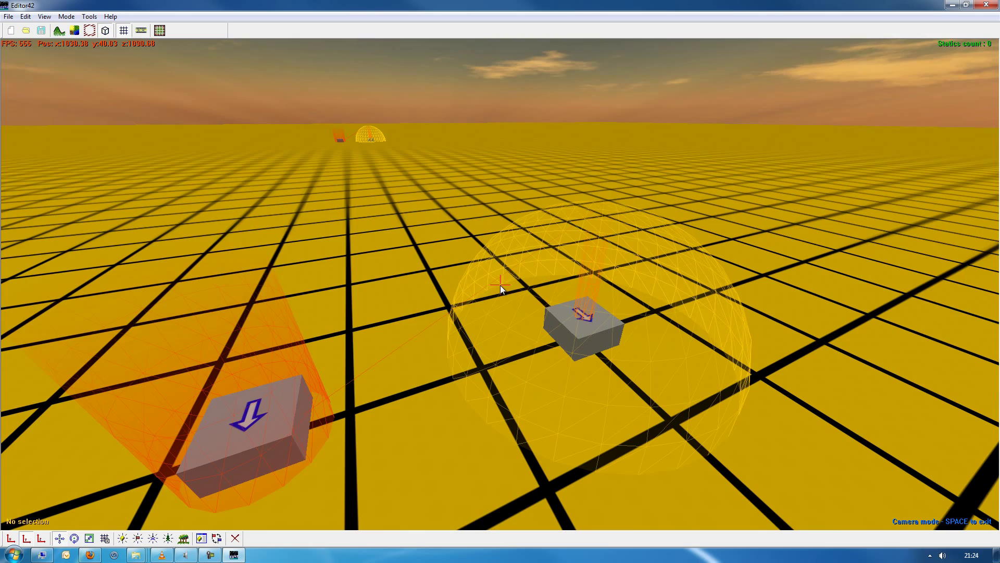
Inspect the control points and spawn points of both bases from several camera positions.
{"action": "key", "text": "Down"}
{"action": "key", "text": "Left"}
{"action": "left_click", "coordinate": [501, 288]}
{"action": "key", "text": "Right"}
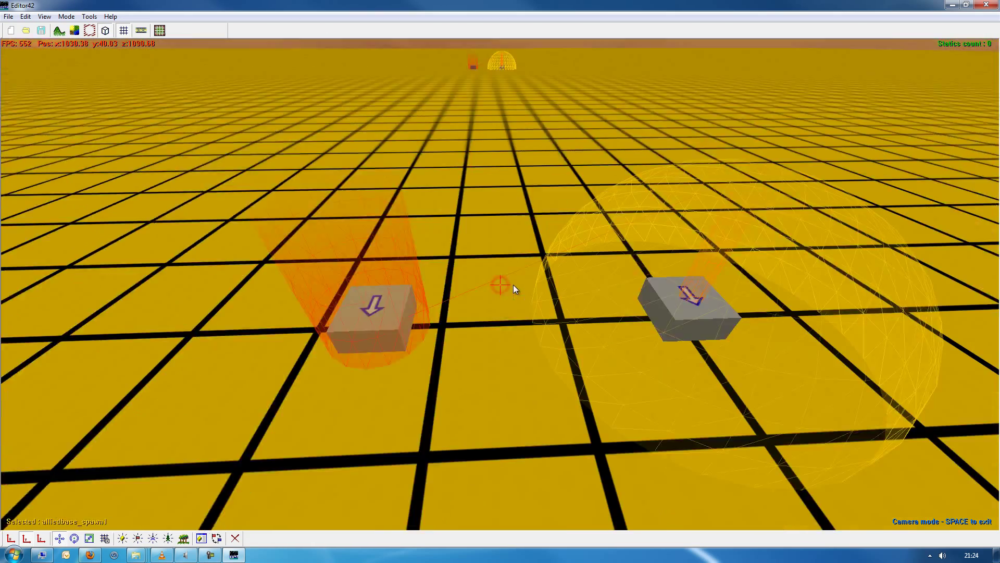
{"action": "key", "text": "s"}
{"action": "key", "text": "Up"}
{"action": "left_click", "coordinate": [500, 288]}
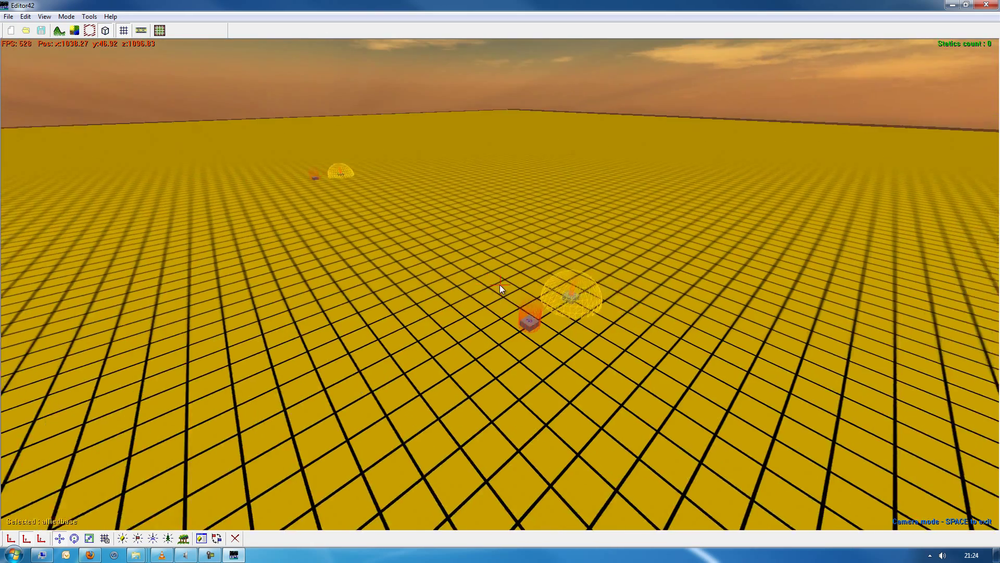
{"action": "key", "text": "a"}
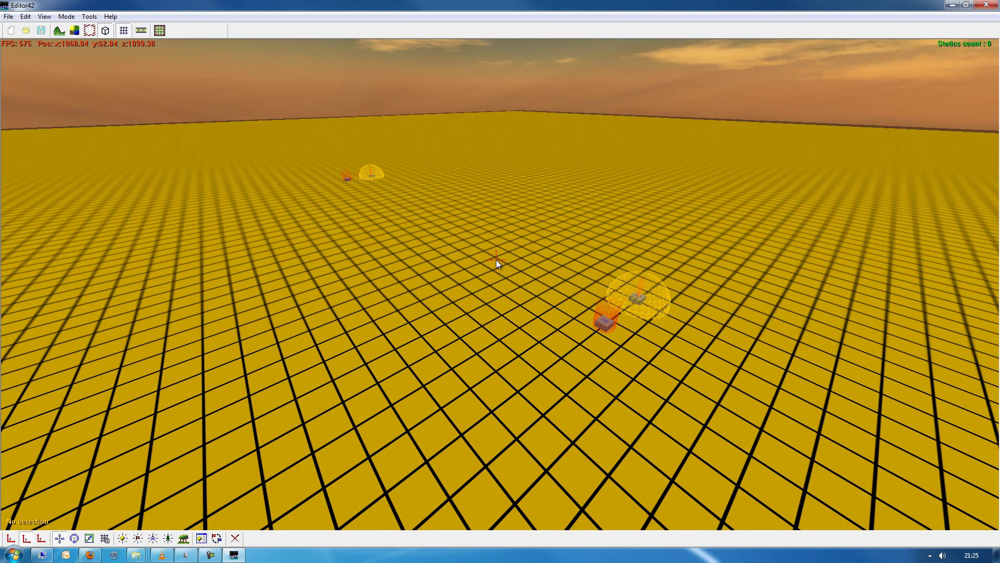
{"action": "key", "text": "space"}
{"action": "key", "text": "s"}
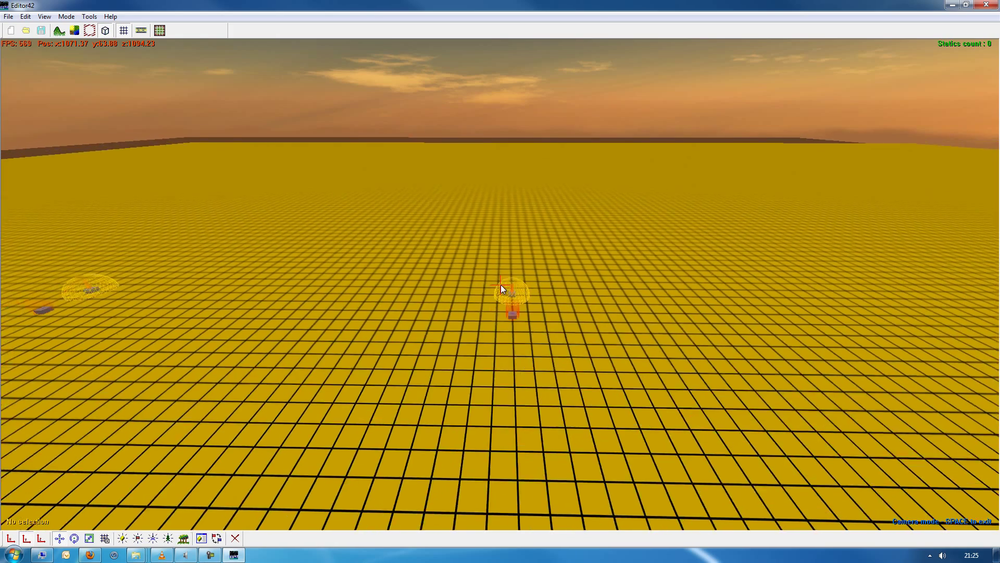
{"action": "key", "text": "w"}
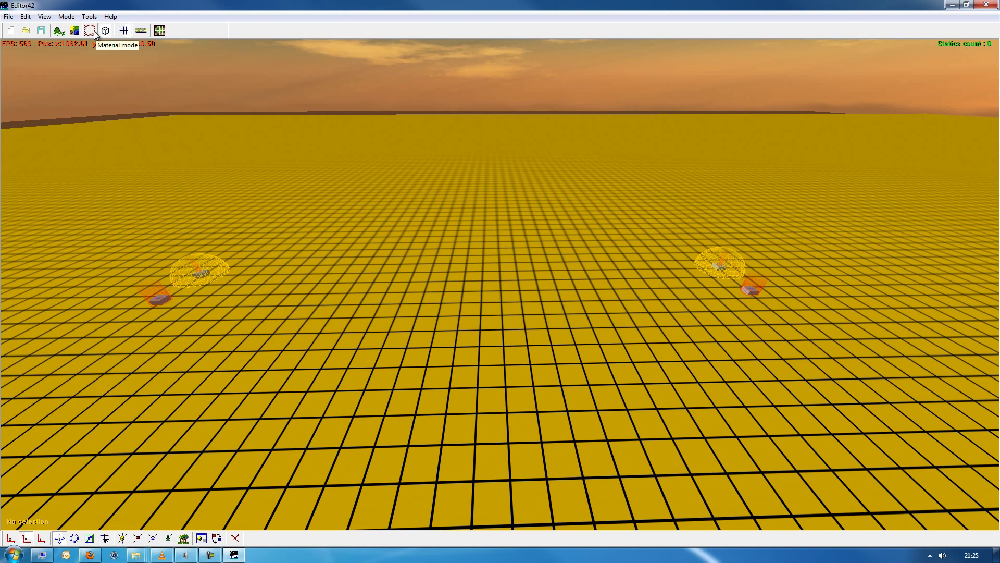
Switch to terrain height editing and raise scattered individual vertices between the two bases with the single-point brush.
{"action": "left_click", "coordinate": [62, 31]}
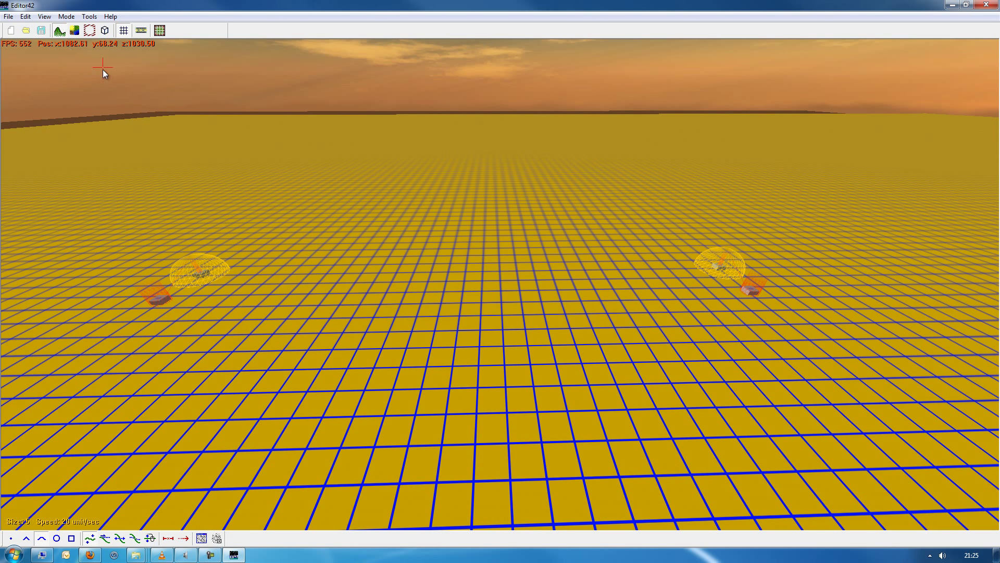
{"action": "left_click", "coordinate": [60, 31]}
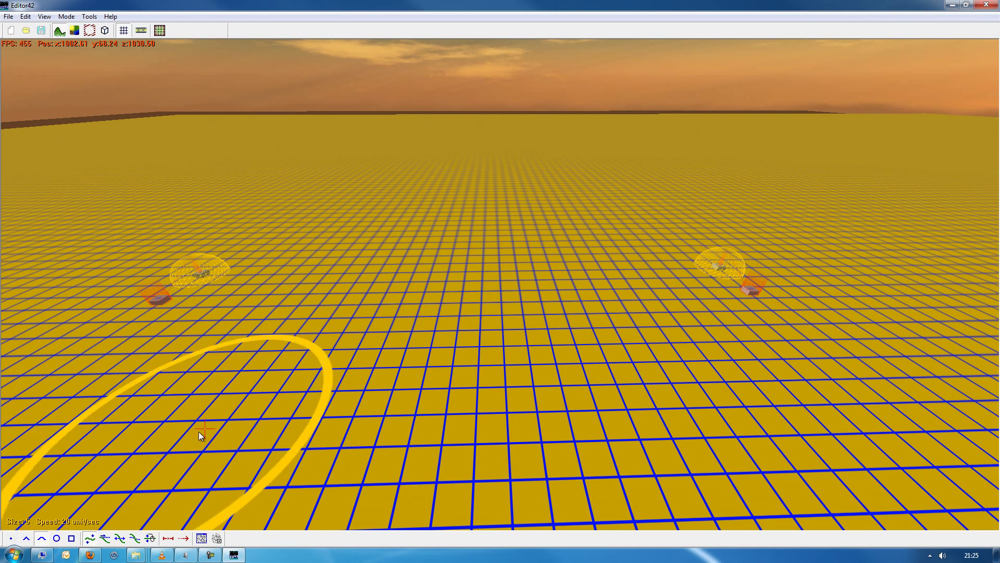
{"action": "left_click", "coordinate": [11, 538]}
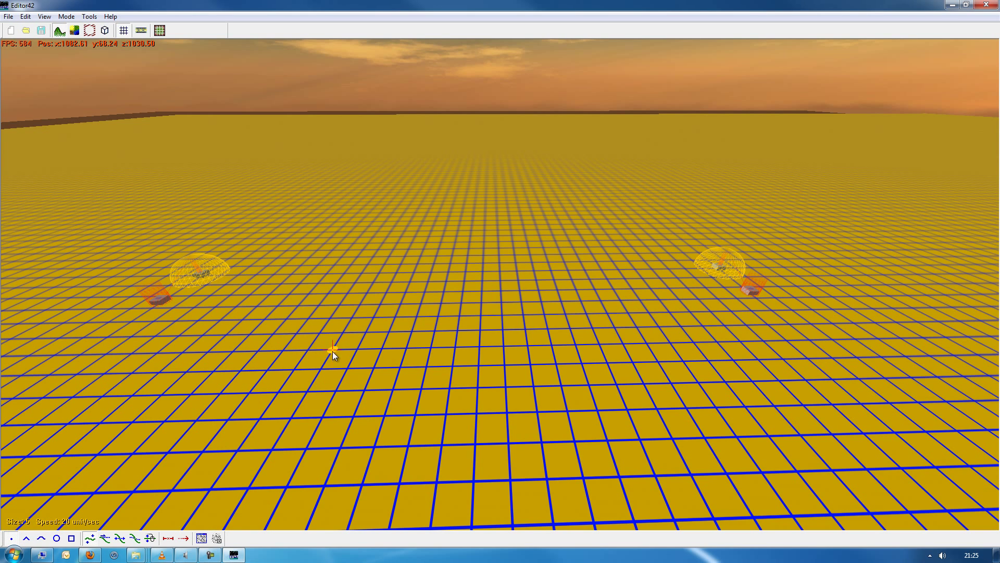
{"action": "left_click", "coordinate": [344, 360]}
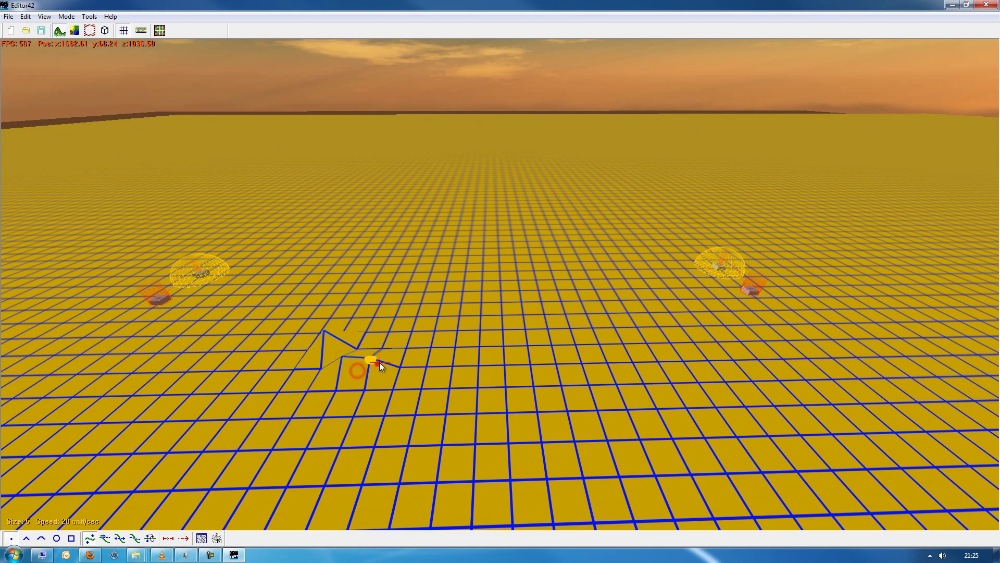
{"action": "left_click", "coordinate": [292, 377]}
{"action": "left_click_drag", "start_coordinate": [304, 386], "coordinate": [401, 392]}
{"action": "mouse_move", "coordinate": [357, 369]}
{"action": "left_mouse_down"}
{"action": "mouse_move", "coordinate": [309, 378]}
{"action": "mouse_move", "coordinate": [280, 398]}
{"action": "left_mouse_up"}
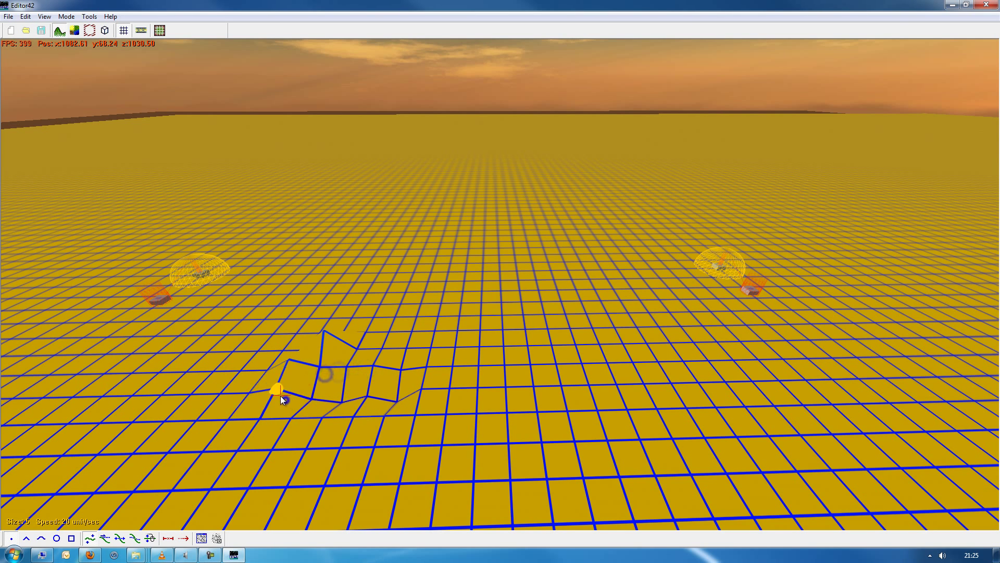
Raise a large hill midway between the bases with the pointed brush and a second hill behind it with the rounded brush.
{"action": "left_click", "coordinate": [27, 538]}
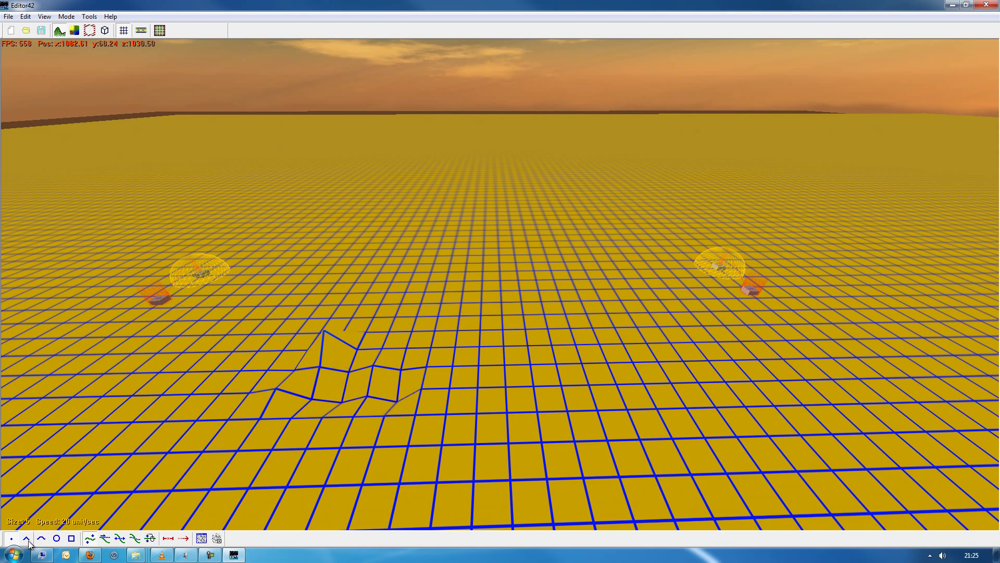
{"action": "left_click_drag", "start_coordinate": [515, 327], "coordinate": [524, 309]}
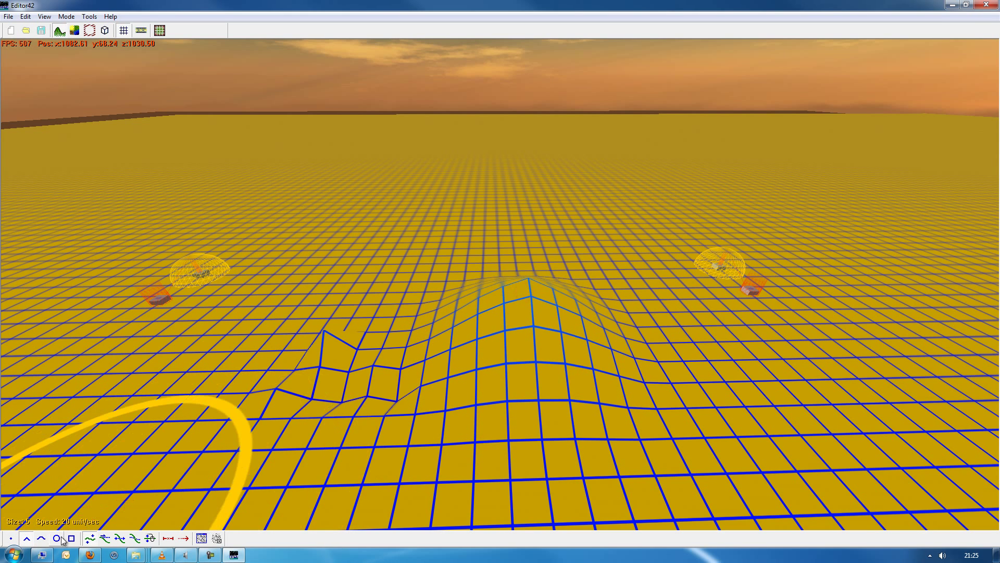
{"action": "left_click", "coordinate": [41, 539]}
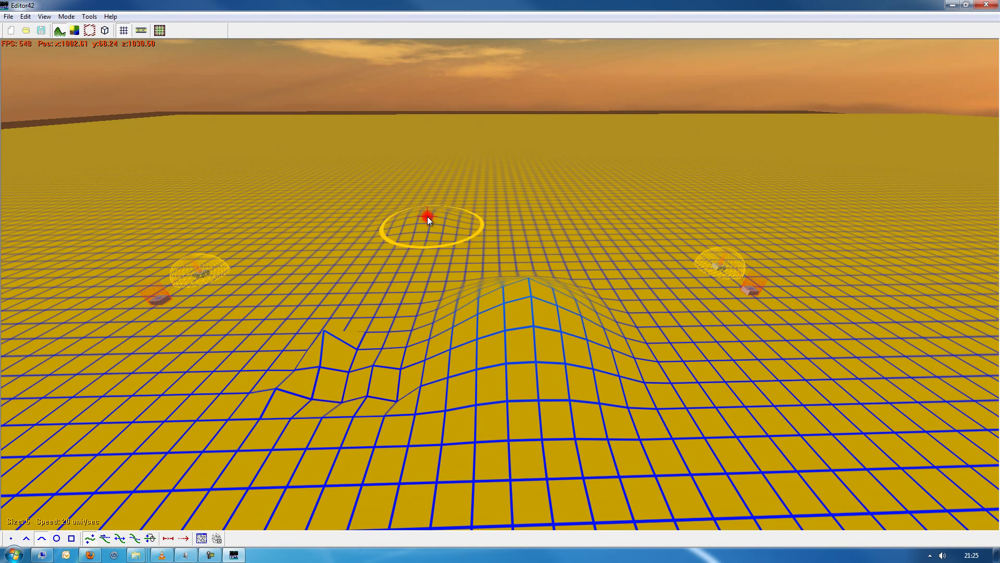
{"action": "left_click_drag", "start_coordinate": [426, 215], "coordinate": [427, 214]}
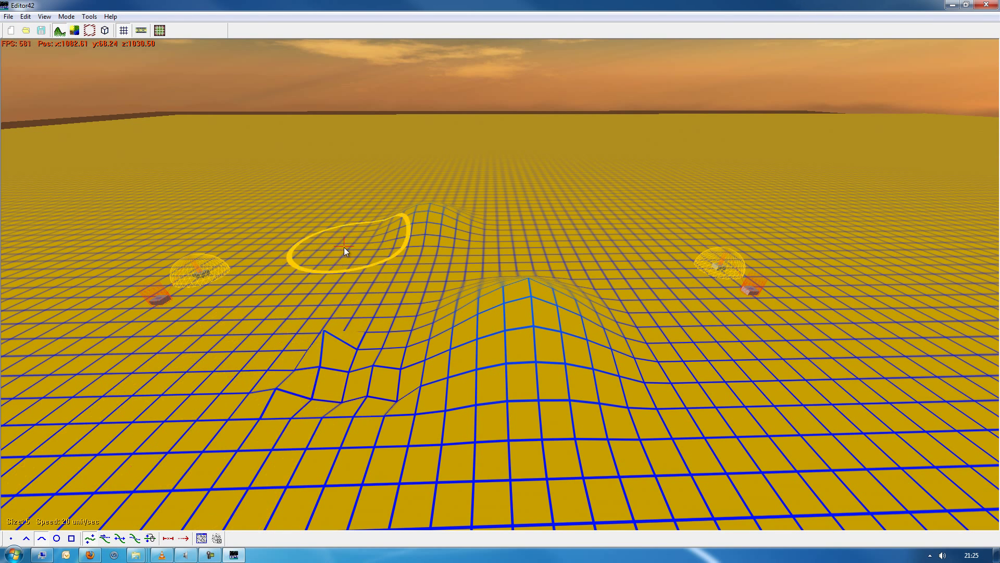
Raise flat-topped ground around the rear hill with the circular brush, then raise blocky ground behind it with the square brush.
{"action": "left_click", "coordinate": [57, 538]}
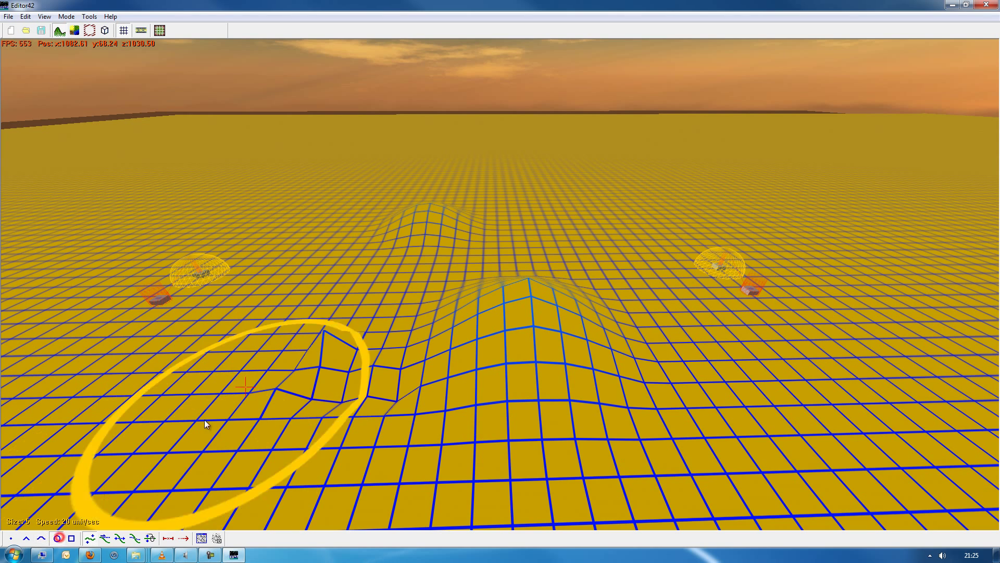
{"action": "left_click_drag", "start_coordinate": [552, 225], "coordinate": [553, 223]}
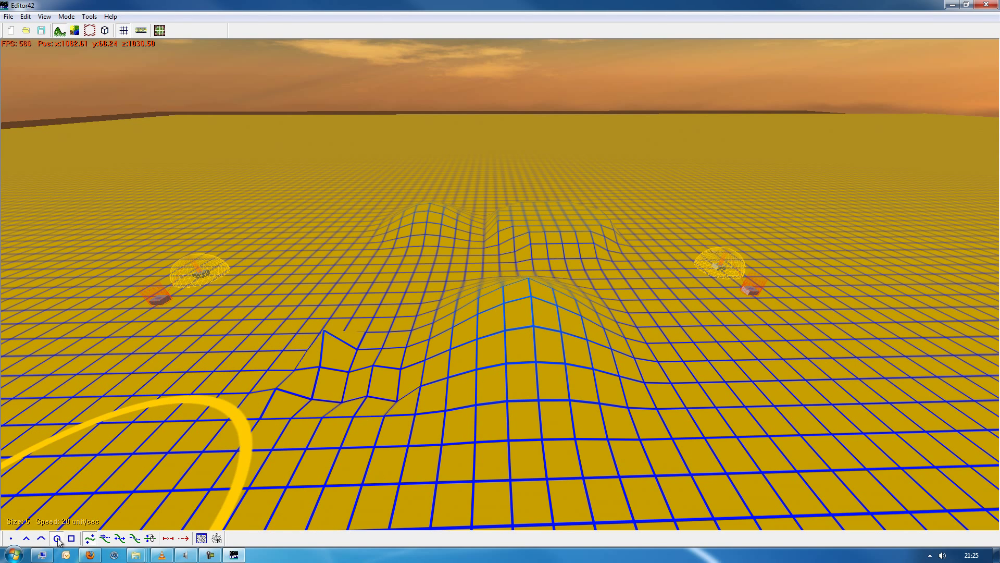
{"action": "left_click", "coordinate": [294, 195]}
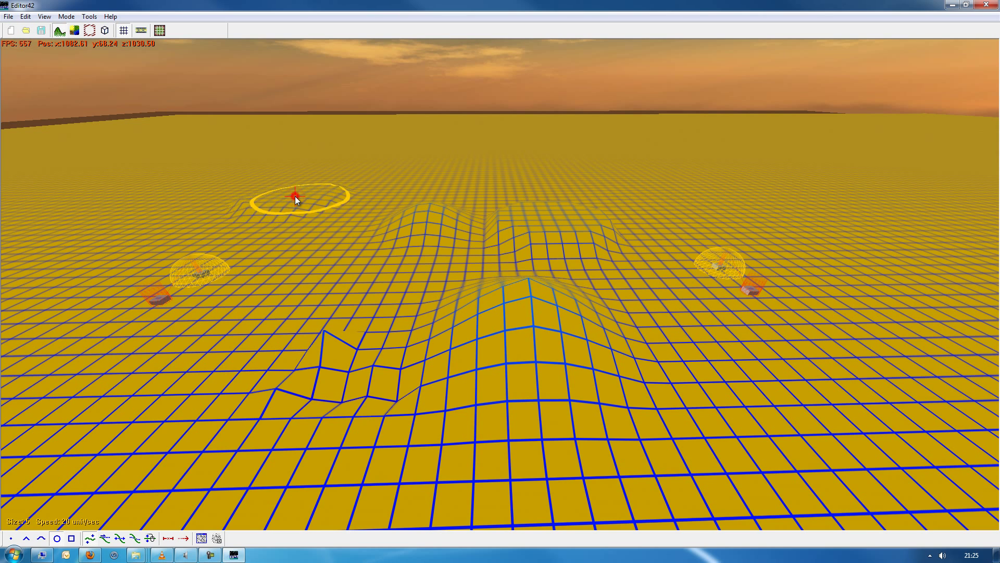
{"action": "mouse_move", "coordinate": [292, 226]}
{"action": "left_mouse_down"}
{"action": "mouse_move", "coordinate": [326, 230]}
{"action": "mouse_move", "coordinate": [337, 257]}
{"action": "mouse_move", "coordinate": [404, 265]}
{"action": "mouse_move", "coordinate": [425, 229]}
{"action": "mouse_move", "coordinate": [357, 222]}
{"action": "mouse_move", "coordinate": [326, 266]}
{"action": "left_mouse_up"}
{"action": "left_click", "coordinate": [72, 538]}
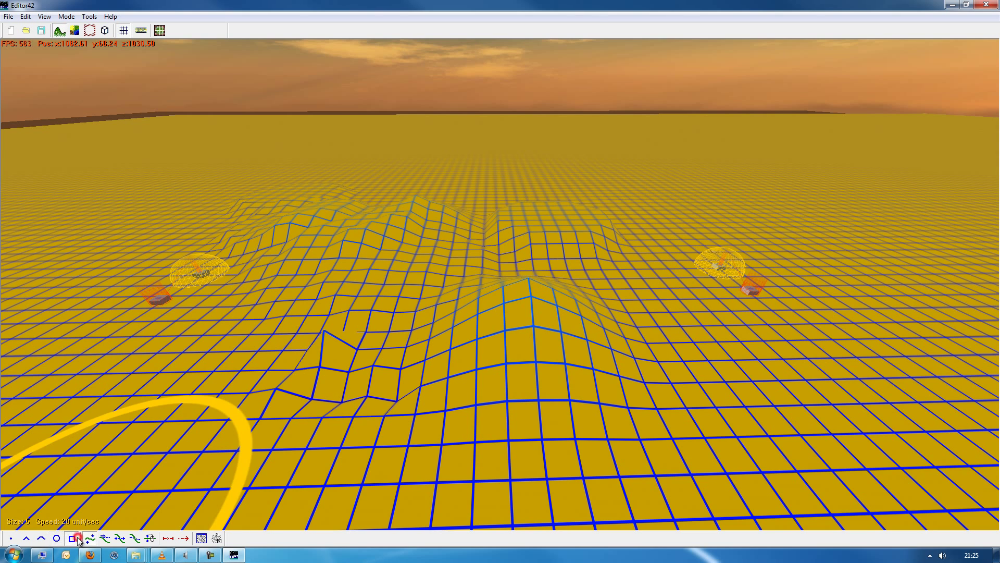
{"action": "left_click_drag", "start_coordinate": [457, 164], "coordinate": [439, 192]}
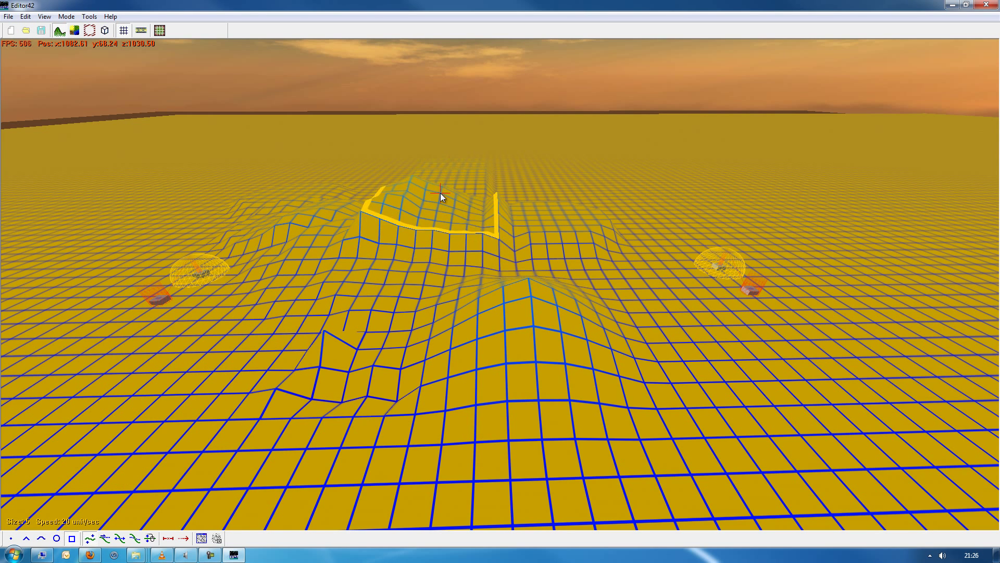
Try to level the ground across the hills and towards the nearer base with the flattening tool and rounded brush.
{"action": "left_click", "coordinate": [42, 538]}
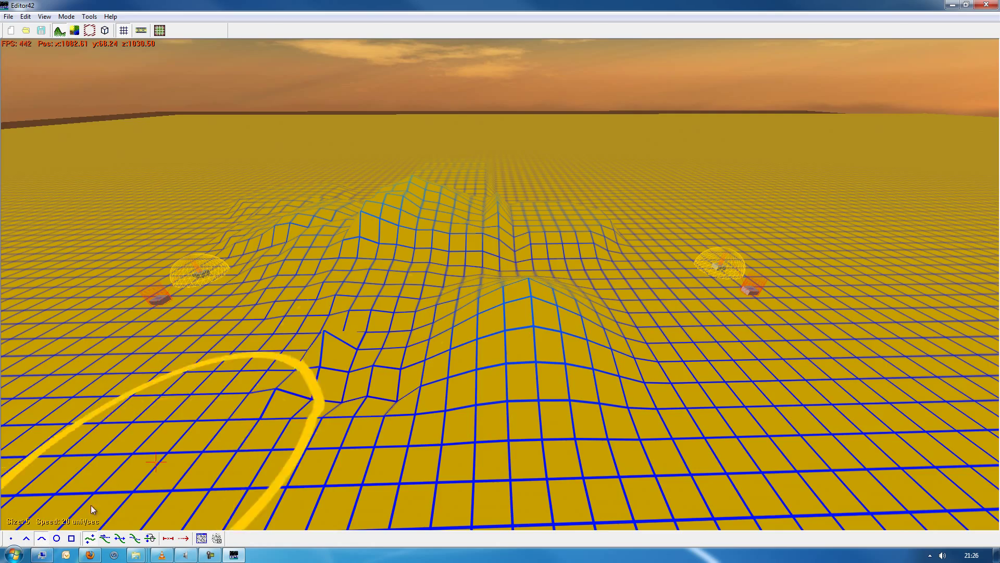
{"action": "key", "text": "space"}
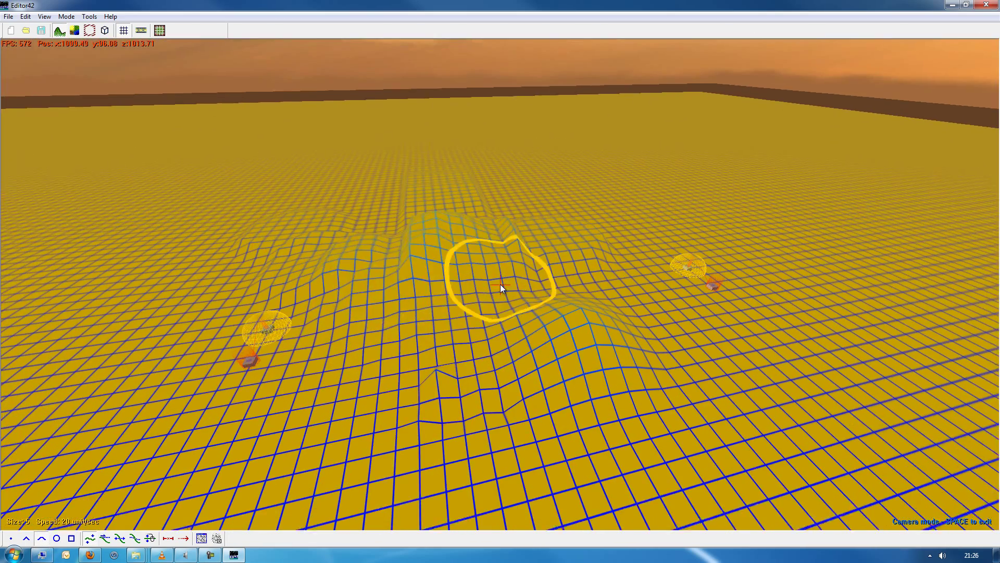
{"action": "key", "text": "space"}
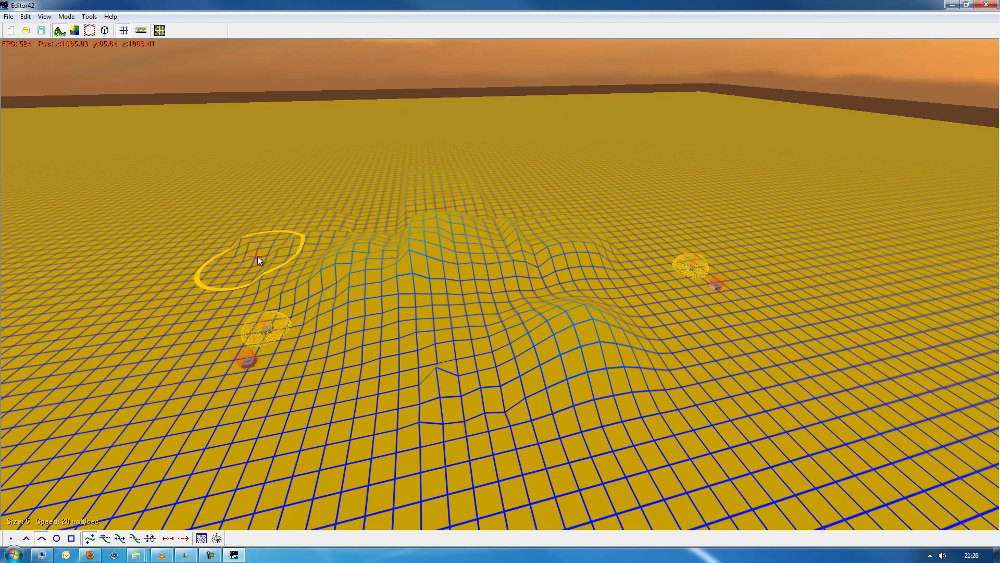
{"action": "left_click", "coordinate": [105, 539]}
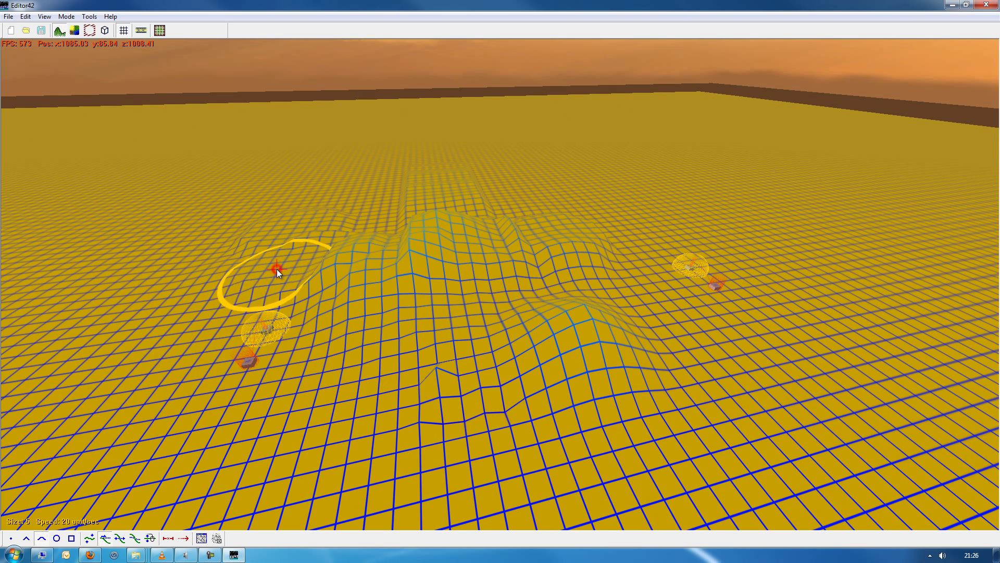
{"action": "mouse_move", "coordinate": [276, 269]}
{"action": "left_mouse_down"}
{"action": "mouse_move", "coordinate": [326, 285]}
{"action": "mouse_move", "coordinate": [356, 280]}
{"action": "mouse_move", "coordinate": [413, 259]}
{"action": "mouse_move", "coordinate": [438, 225]}
{"action": "mouse_move", "coordinate": [533, 305]}
{"action": "mouse_move", "coordinate": [643, 336]}
{"action": "mouse_move", "coordinate": [766, 326]}
{"action": "left_mouse_up"}
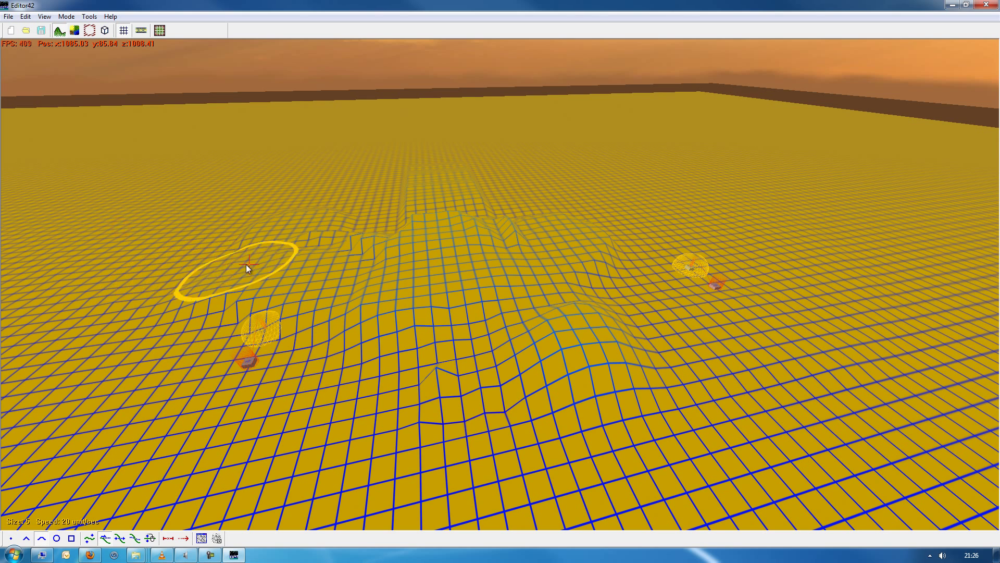
{"action": "left_click", "coordinate": [380, 265]}
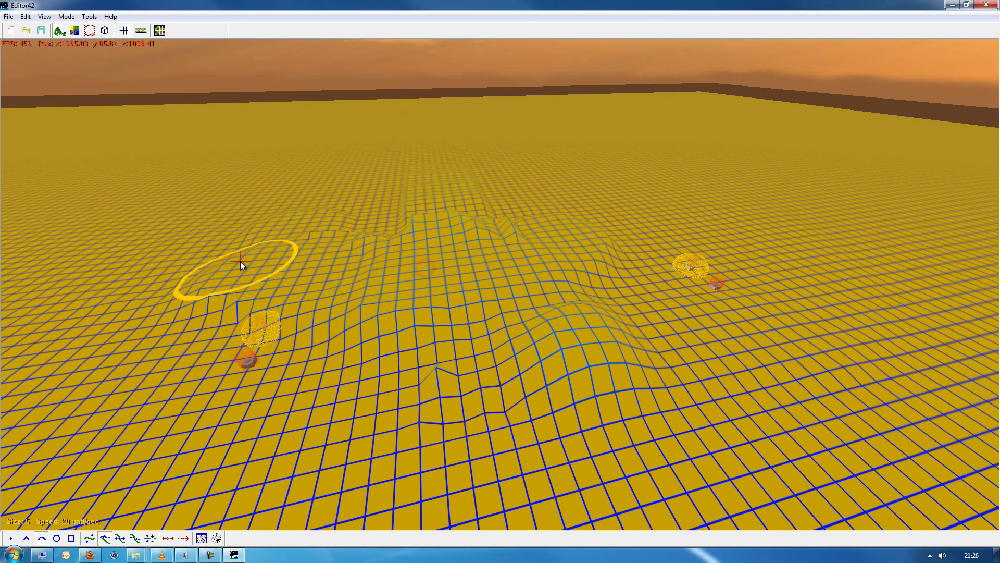
{"action": "left_click", "coordinate": [276, 274]}
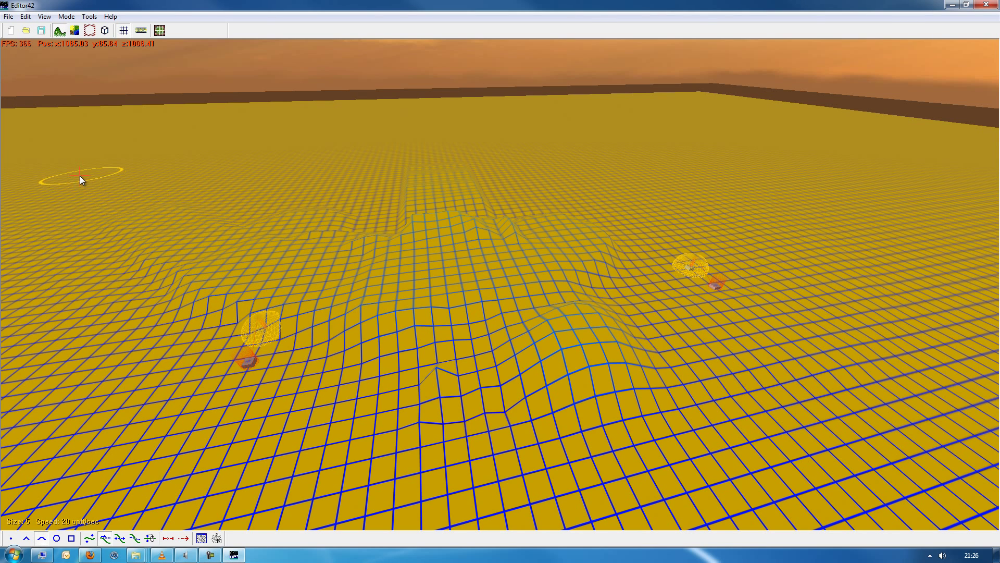
{"action": "left_click", "coordinate": [135, 214]}
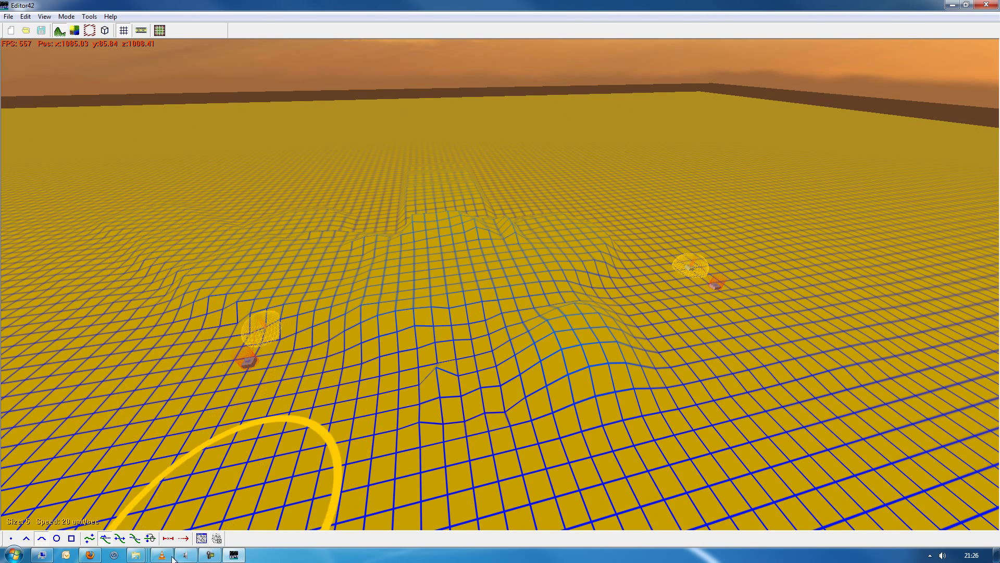
Select the next height tool after flattening and undo the levelling strokes across the hills.
{"action": "left_click", "coordinate": [120, 539]}
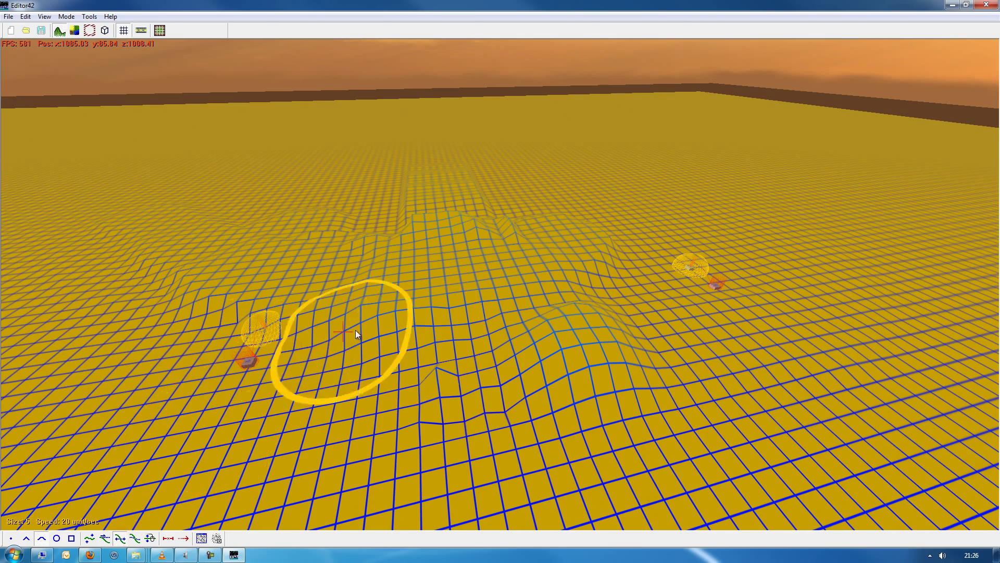
{"action": "key", "text": "space"}
{"action": "key", "text": "w"}
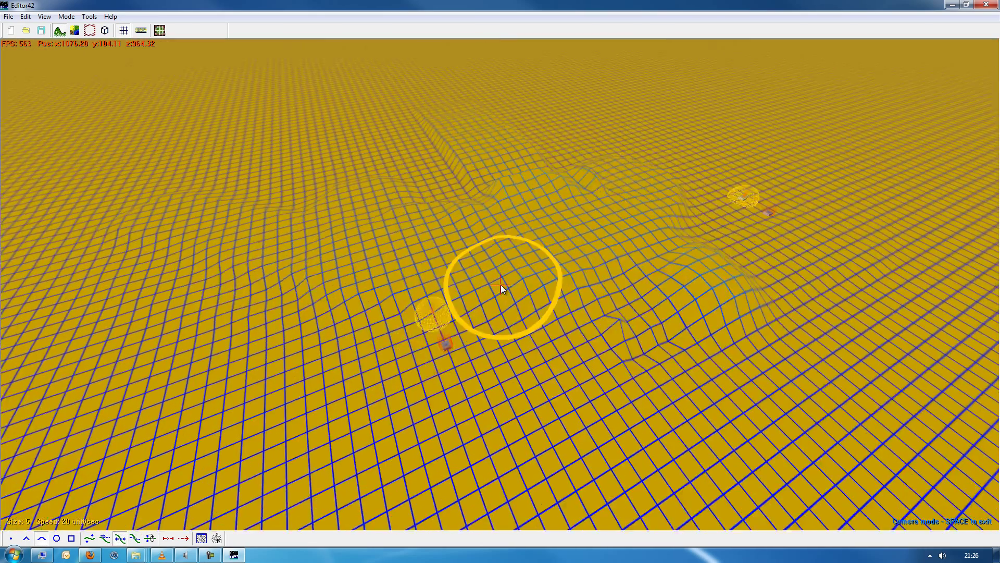
{"action": "key", "text": "space"}
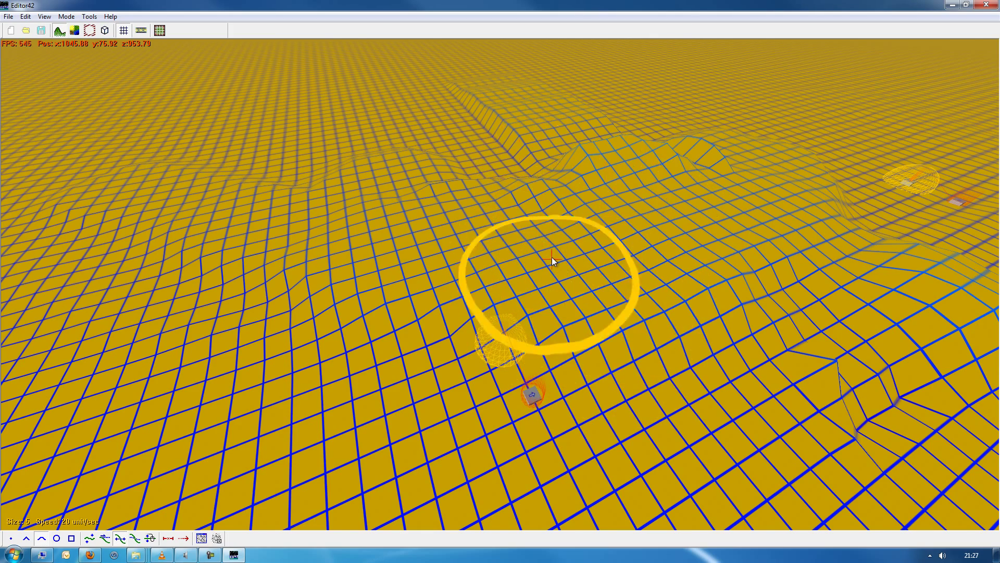
{"action": "key", "text": "space"}
{"action": "key", "text": "w"}
{"action": "key", "text": "s"}
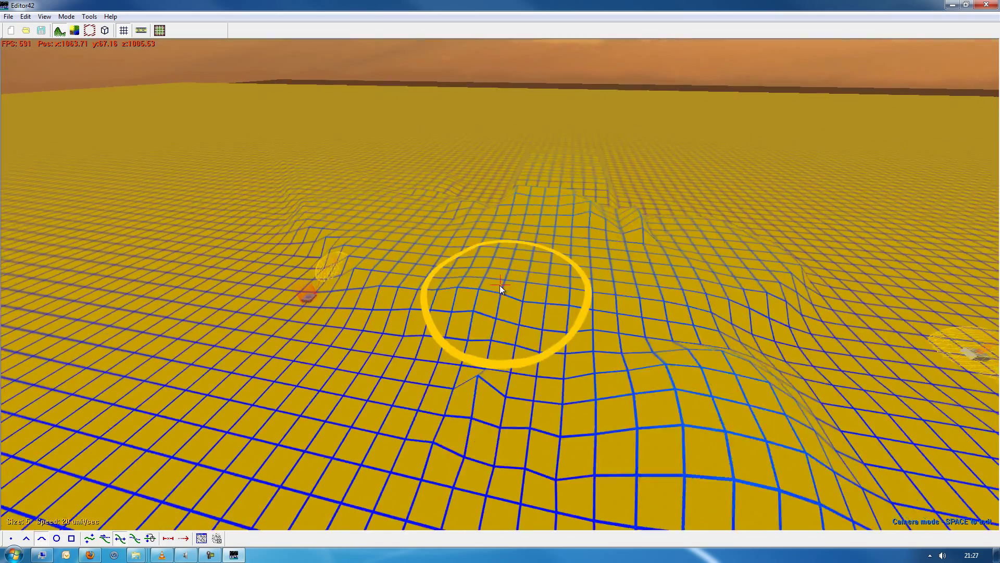
{"action": "key", "text": "w"}
{"action": "key", "text": "s"}
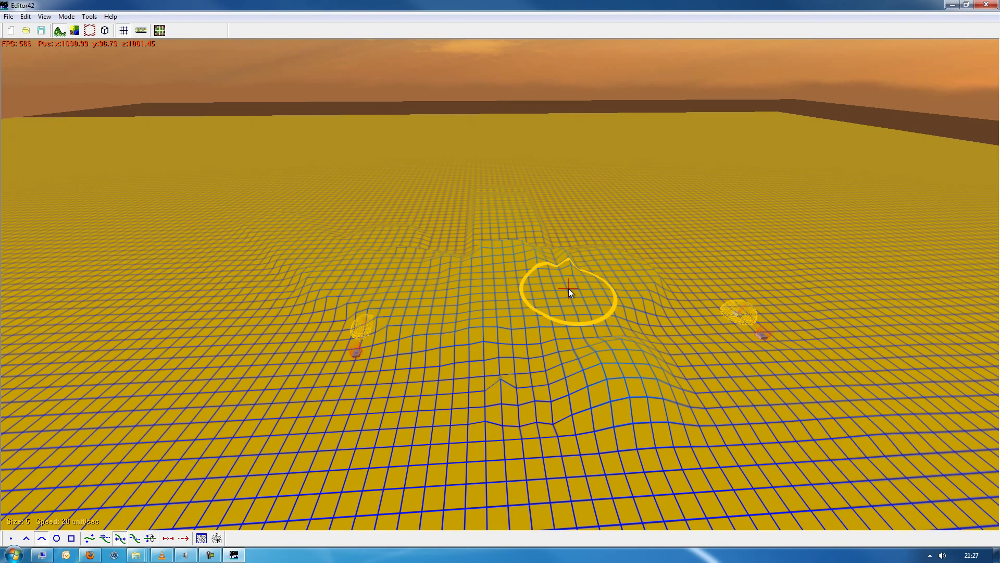
{"action": "left_click_drag", "start_coordinate": [568, 289], "coordinate": [568, 289]}
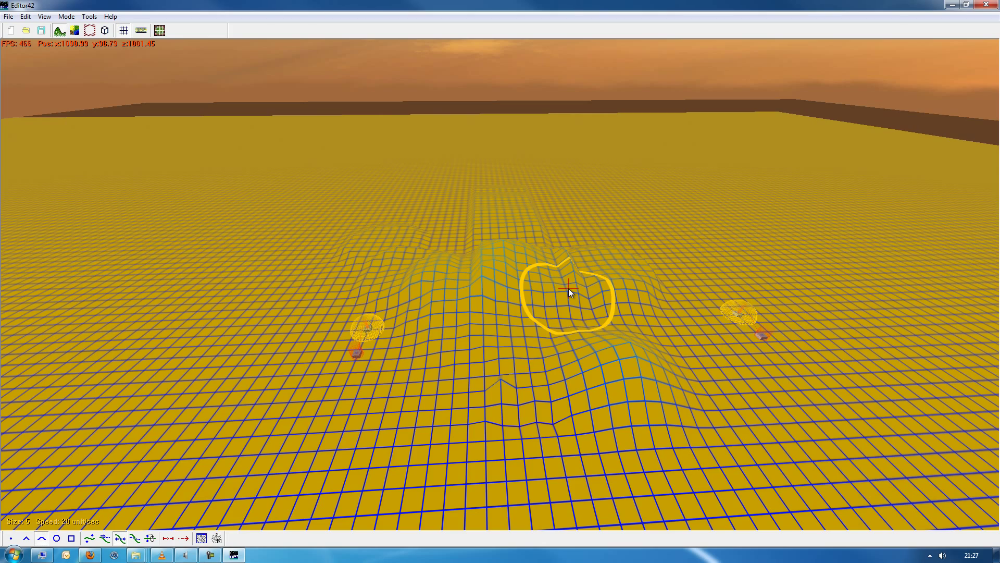
{"action": "key", "text": "space"}
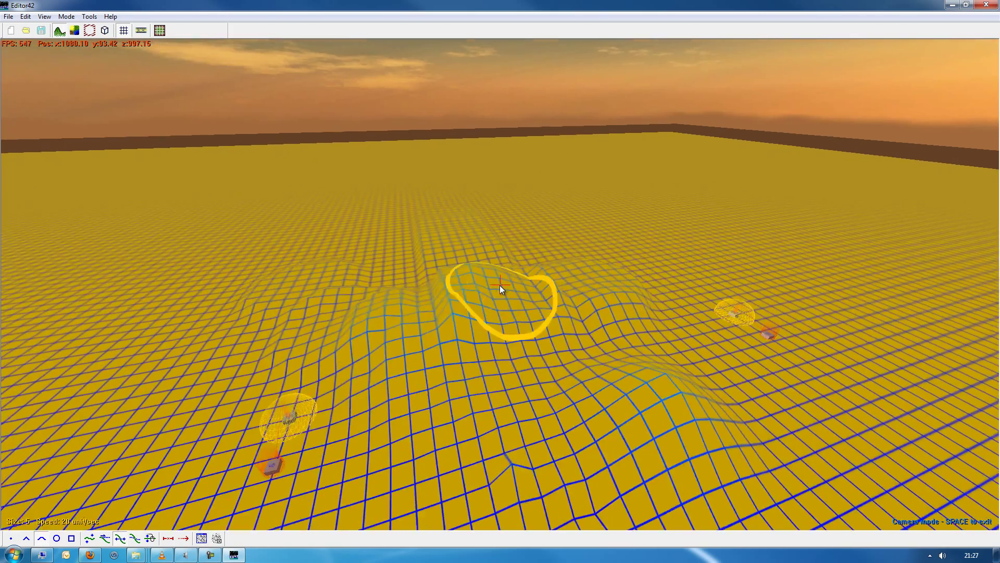
{"action": "key", "text": "space"}
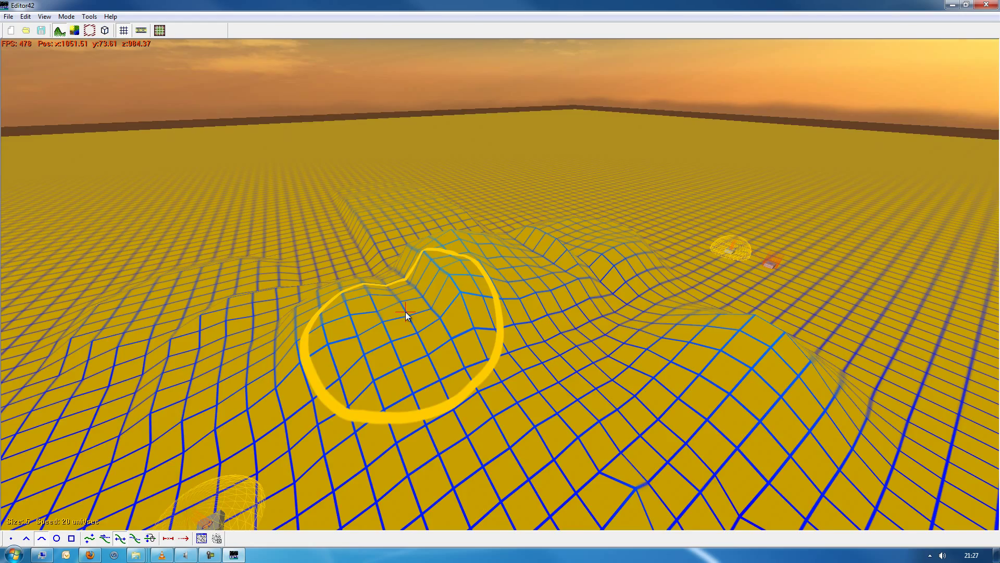
Smooth the hills and rear ridge between the bases with the smoothing tool, then raise a larger hill over the smoothed centre.
{"action": "key", "text": "space"}
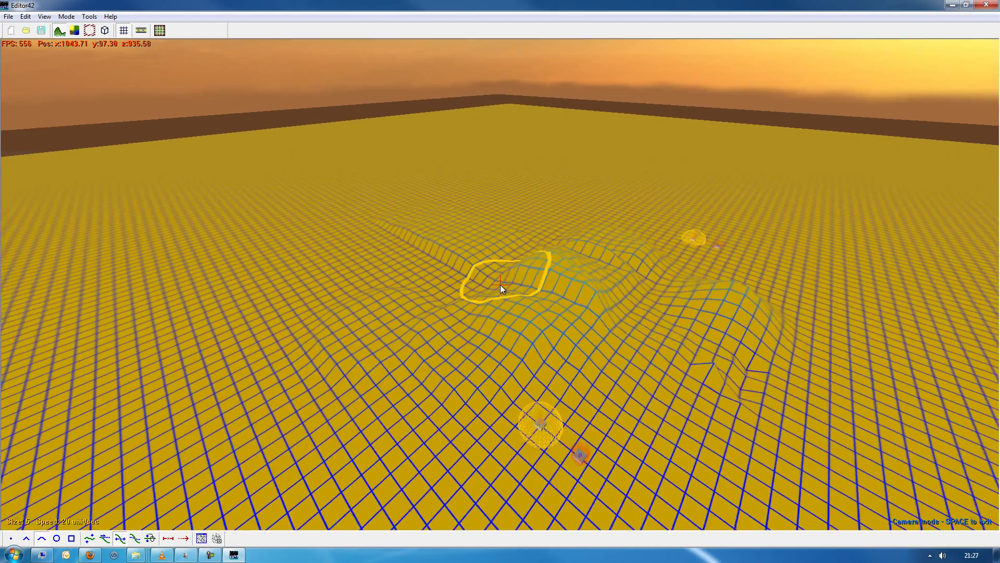
{"action": "key", "text": "space"}
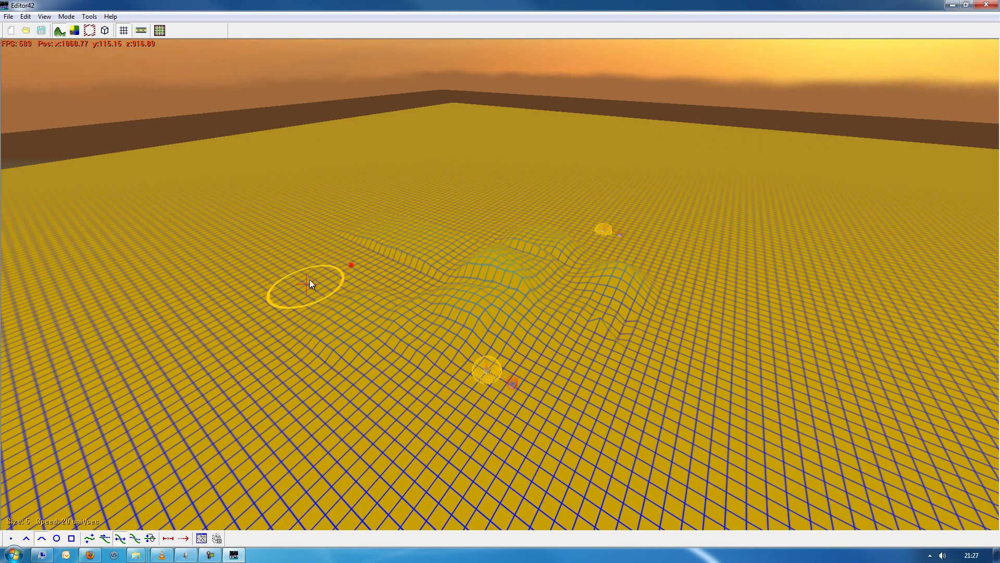
{"action": "left_click", "coordinate": [135, 538]}
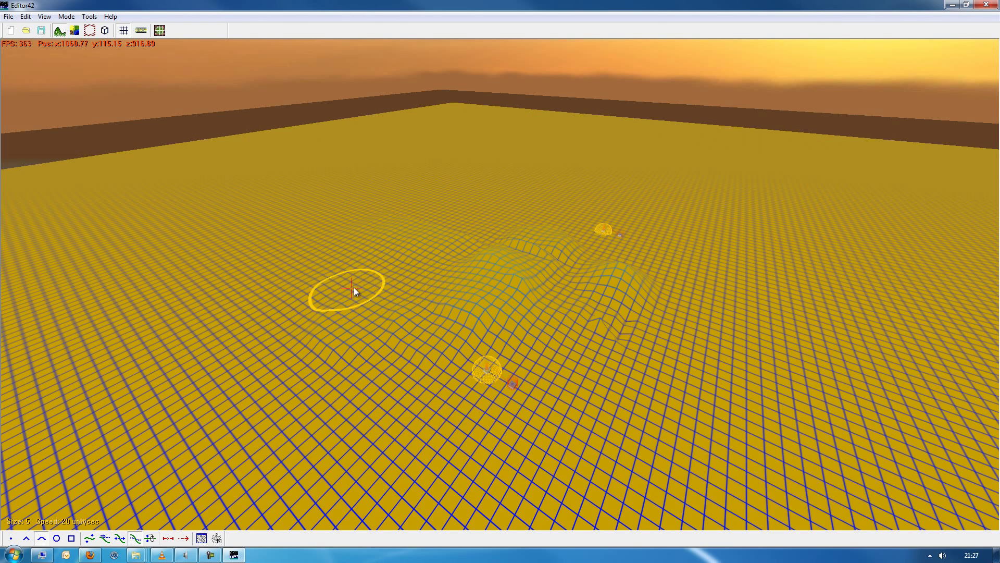
{"action": "mouse_move", "coordinate": [513, 331]}
{"action": "left_mouse_down"}
{"action": "mouse_move", "coordinate": [649, 300]}
{"action": "mouse_move", "coordinate": [589, 260]}
{"action": "left_mouse_up"}
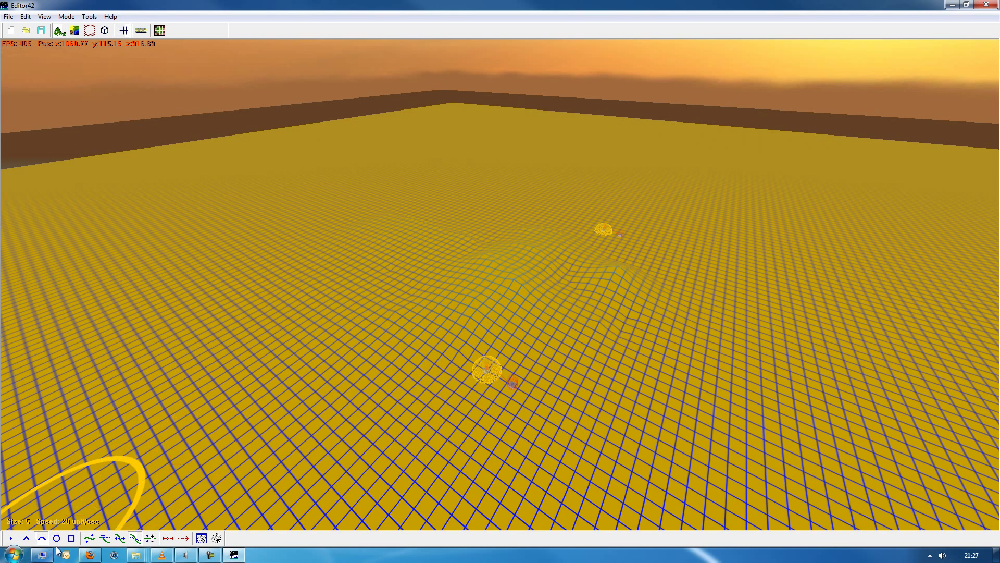
{"action": "left_click", "coordinate": [91, 538]}
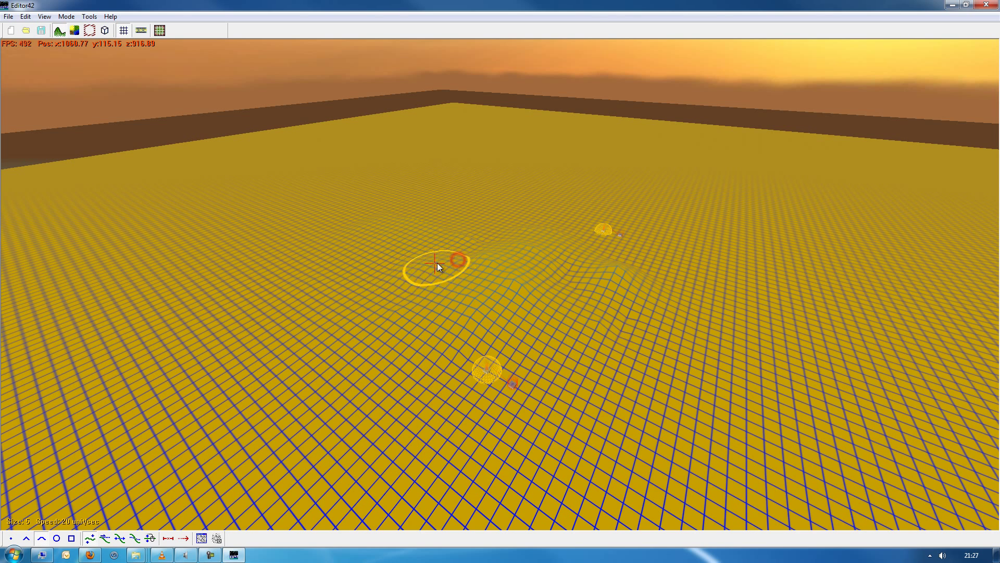
{"action": "mouse_move", "coordinate": [463, 255]}
{"action": "left_mouse_down"}
{"action": "mouse_move", "coordinate": [496, 271]}
{"action": "mouse_move", "coordinate": [547, 270]}
{"action": "mouse_move", "coordinate": [459, 259]}
{"action": "mouse_move", "coordinate": [552, 269]}
{"action": "mouse_move", "coordinate": [453, 282]}
{"action": "left_mouse_up"}
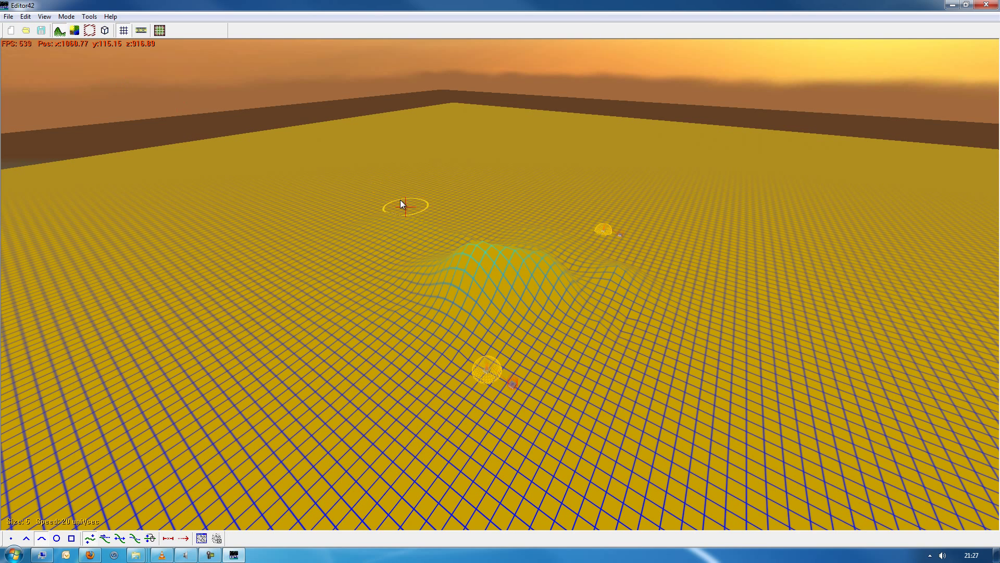
Switch to texture mode, call up painting of the entire texture space with the selected brush, and decline it.
{"action": "left_click", "coordinate": [74, 31]}
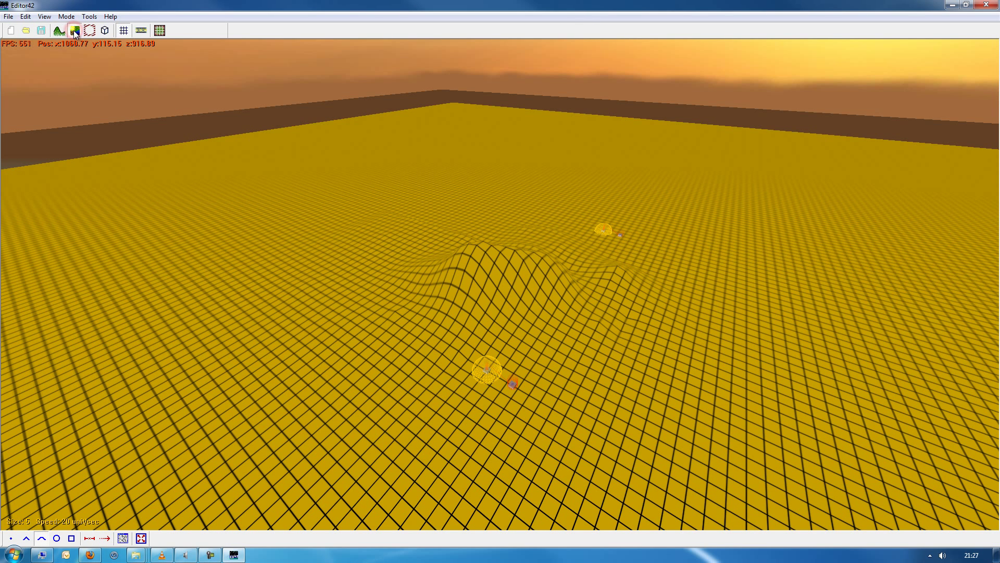
{"action": "left_click", "coordinate": [141, 538]}
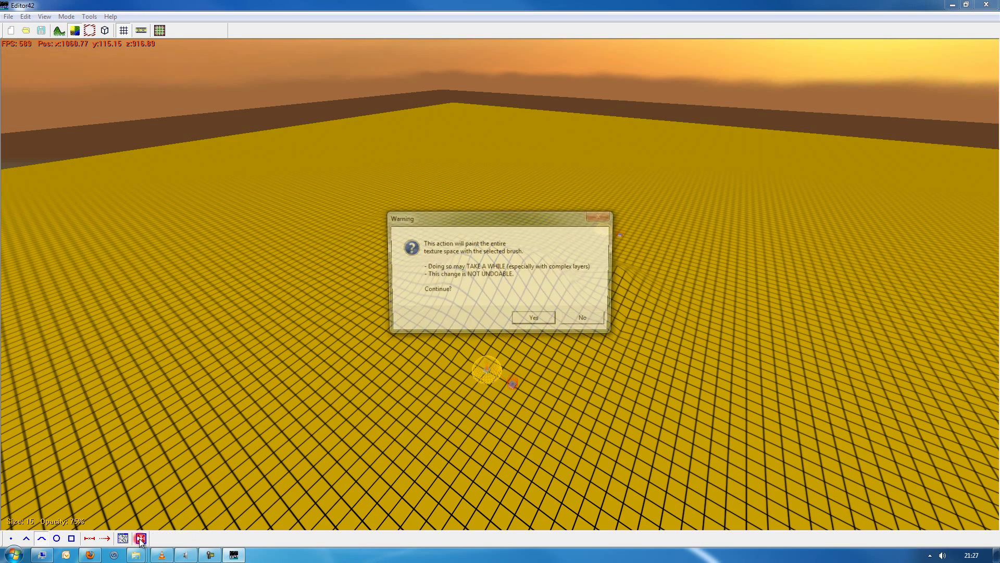
{"action": "left_click", "coordinate": [587, 318]}
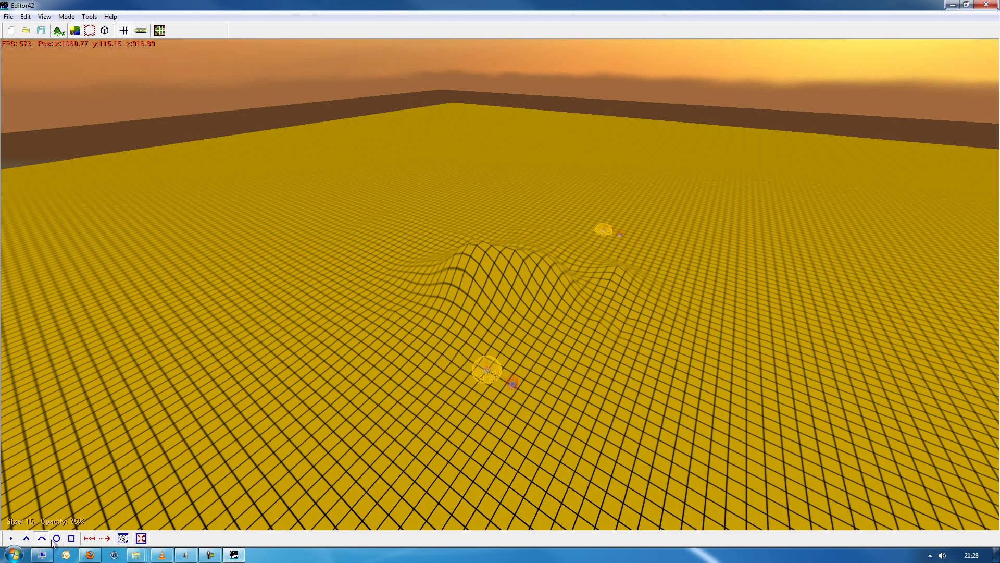
Set the texture brush to Large with 100% opacity and paint over the hills and surrounding ground between the bases.
{"action": "left_click", "coordinate": [91, 539]}
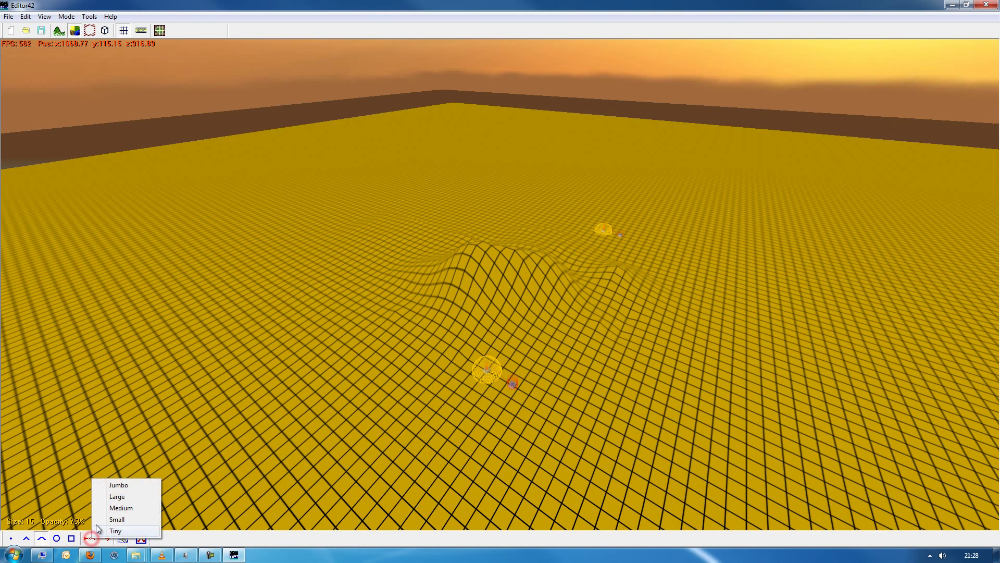
{"action": "left_click", "coordinate": [118, 497]}
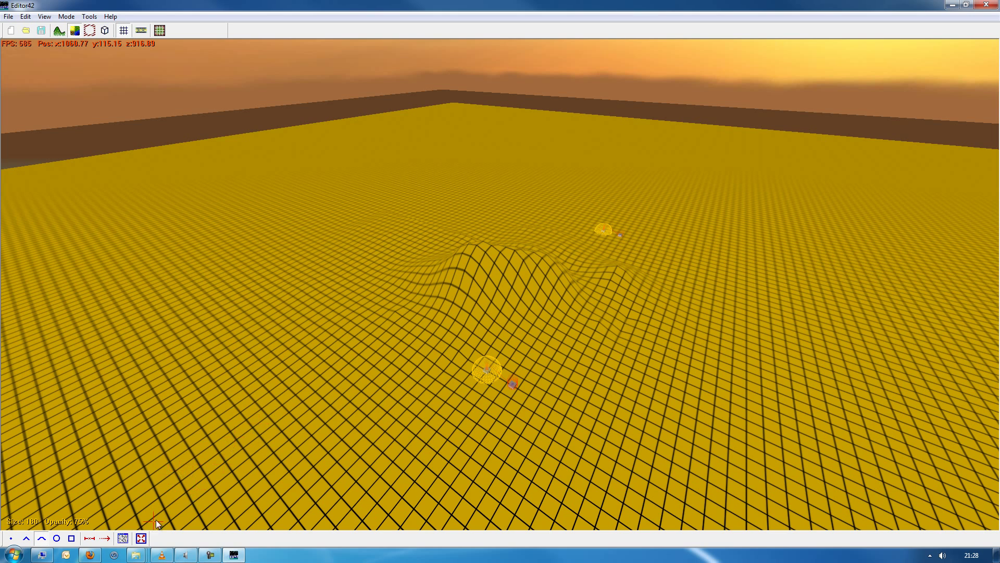
{"action": "left_click", "coordinate": [110, 539]}
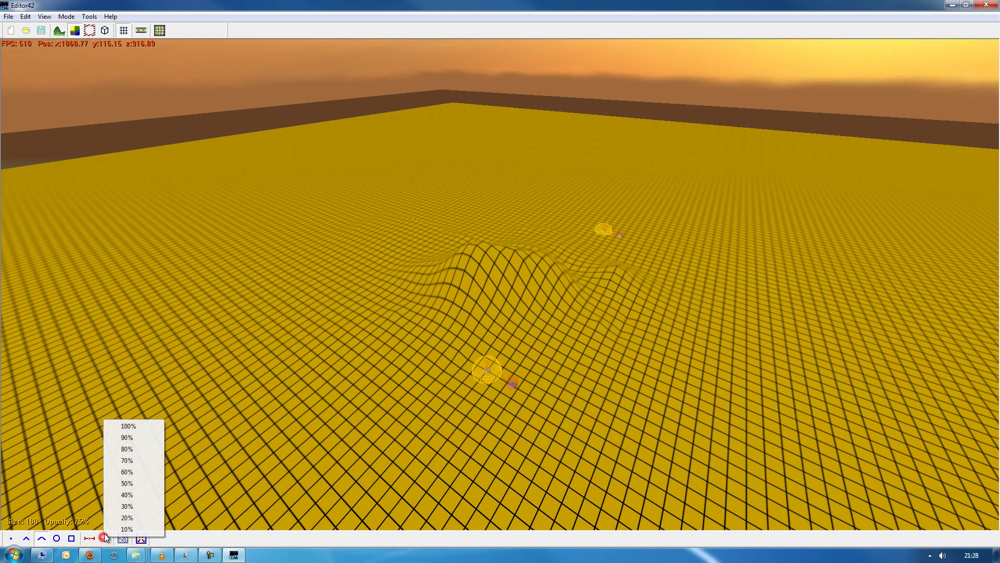
{"action": "left_click", "coordinate": [127, 427]}
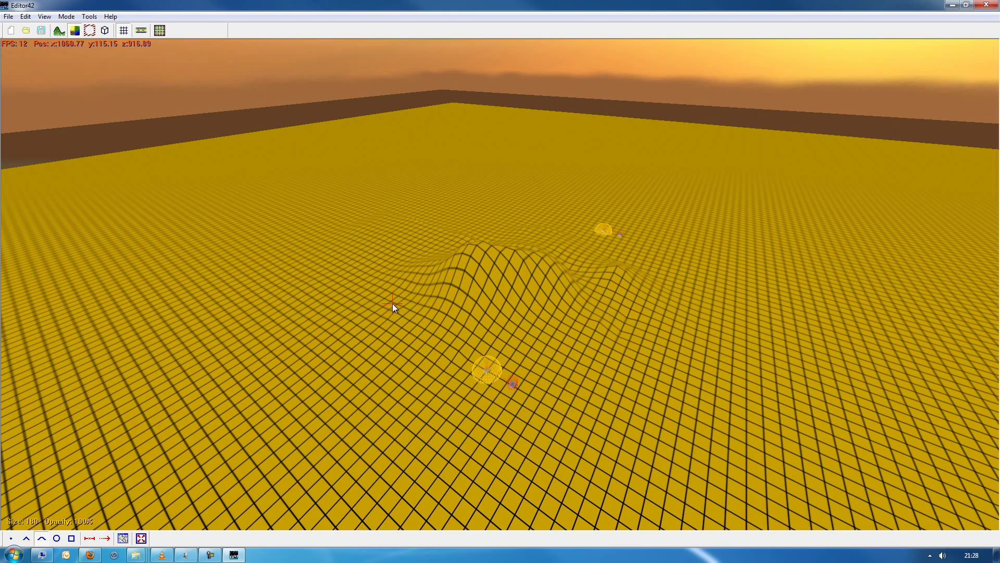
{"action": "mouse_move", "coordinate": [349, 394]}
{"action": "left_mouse_down"}
{"action": "mouse_move", "coordinate": [355, 373]}
{"action": "mouse_move", "coordinate": [465, 290]}
{"action": "left_mouse_up"}
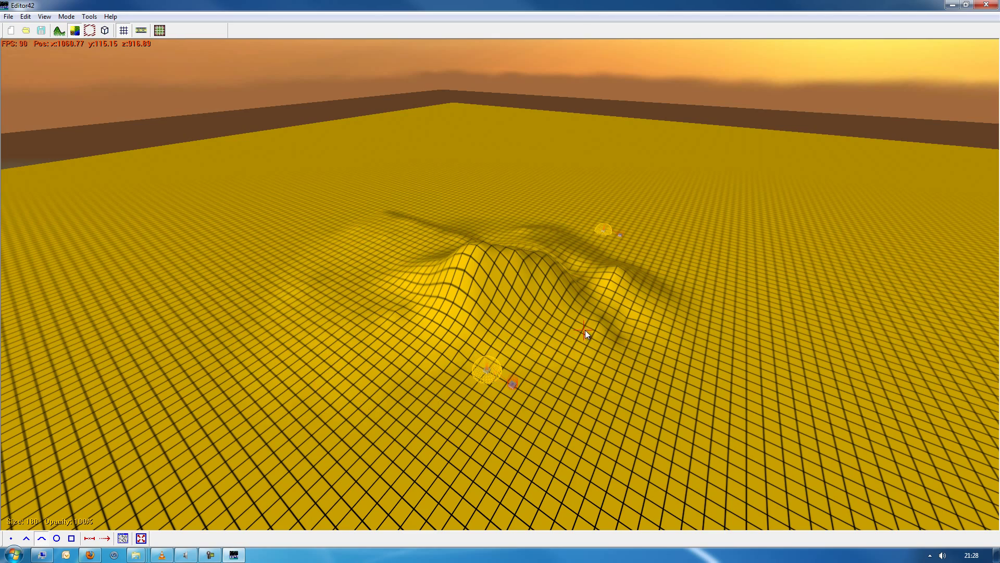
Examine the painted shading on the hills from several angles and compare it with the sun's position in the sky.
{"action": "key", "text": "space"}
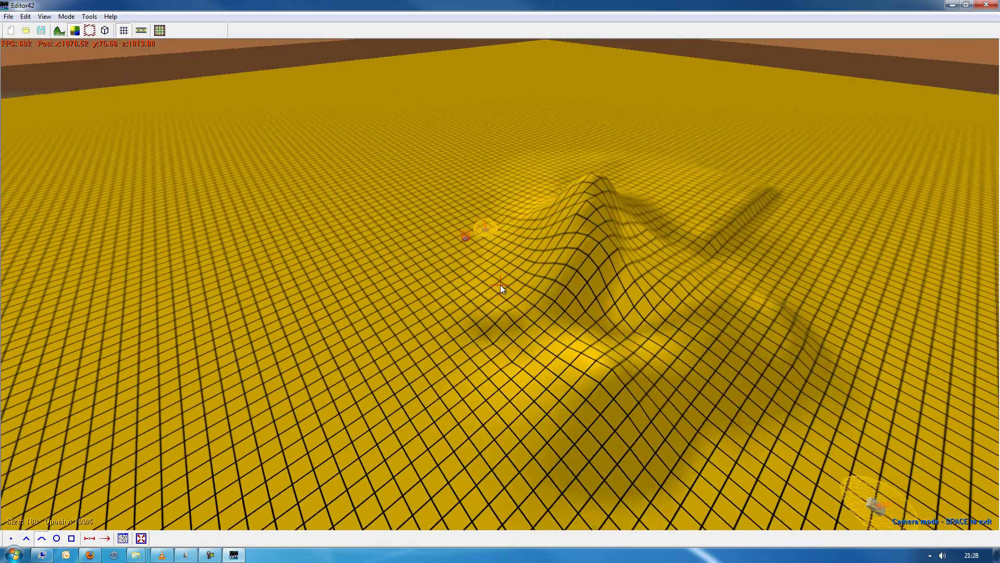
{"action": "key", "text": "space"}
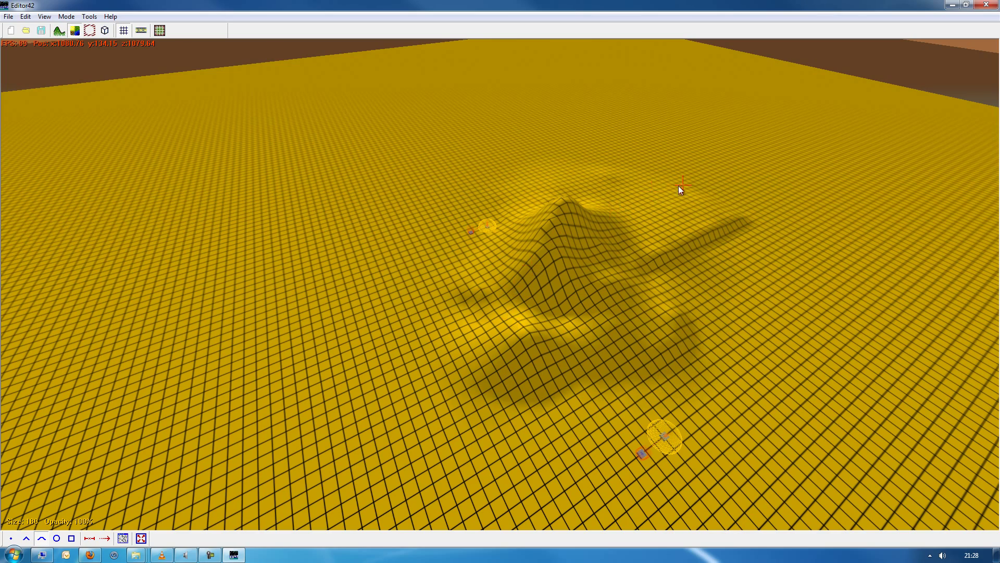
{"action": "right_click_drag", "start_coordinate": [491, 320], "coordinate": [476, 269]}
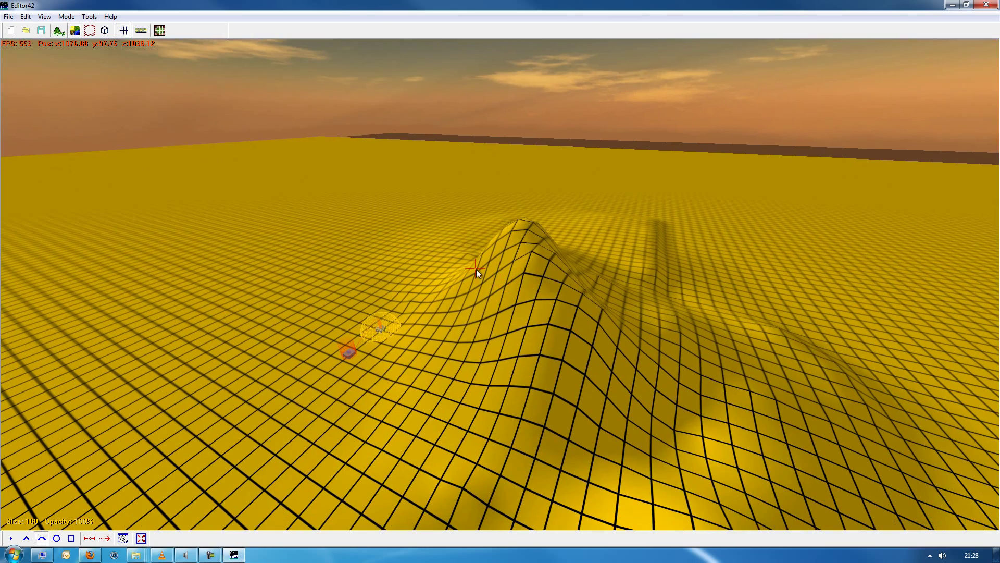
{"action": "right_click_drag", "start_coordinate": [620, 333], "coordinate": [513, 284]}
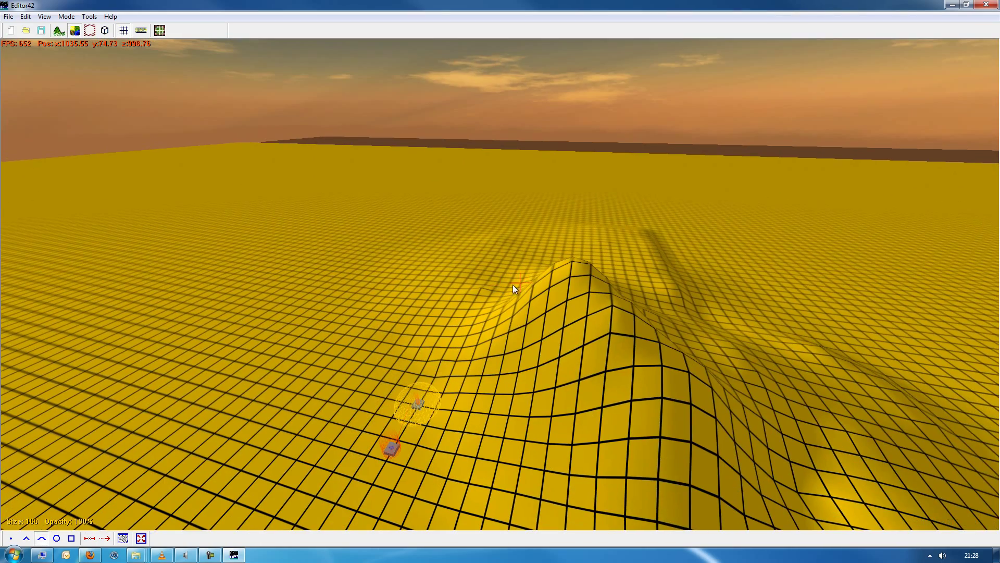
{"action": "right_click_drag", "start_coordinate": [737, 346], "coordinate": [500, 286]}
{"action": "right_click_drag", "start_coordinate": [520, 420], "coordinate": [501, 288]}
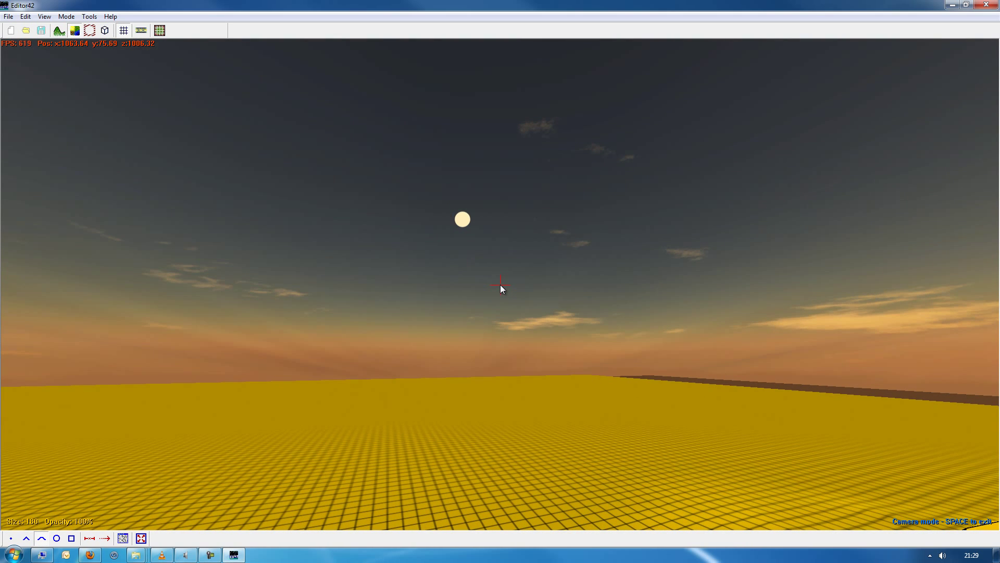
{"action": "right_click_drag", "start_coordinate": [501, 287], "coordinate": [501, 286]}
{"action": "left_click", "coordinate": [501, 285]}
{"action": "key", "text": "space"}
Paint texture over the ground beside and behind the hills, then call up and decline painting the entire texture space.
{"action": "mouse_move", "coordinate": [656, 356]}
{"action": "left_mouse_down"}
{"action": "mouse_move", "coordinate": [490, 359]}
{"action": "mouse_move", "coordinate": [393, 265]}
{"action": "mouse_move", "coordinate": [457, 265]}
{"action": "mouse_move", "coordinate": [429, 338]}
{"action": "mouse_move", "coordinate": [283, 376]}
{"action": "mouse_move", "coordinate": [241, 223]}
{"action": "mouse_move", "coordinate": [252, 249]}
{"action": "mouse_move", "coordinate": [381, 292]}
{"action": "mouse_move", "coordinate": [373, 224]}
{"action": "left_mouse_up"}
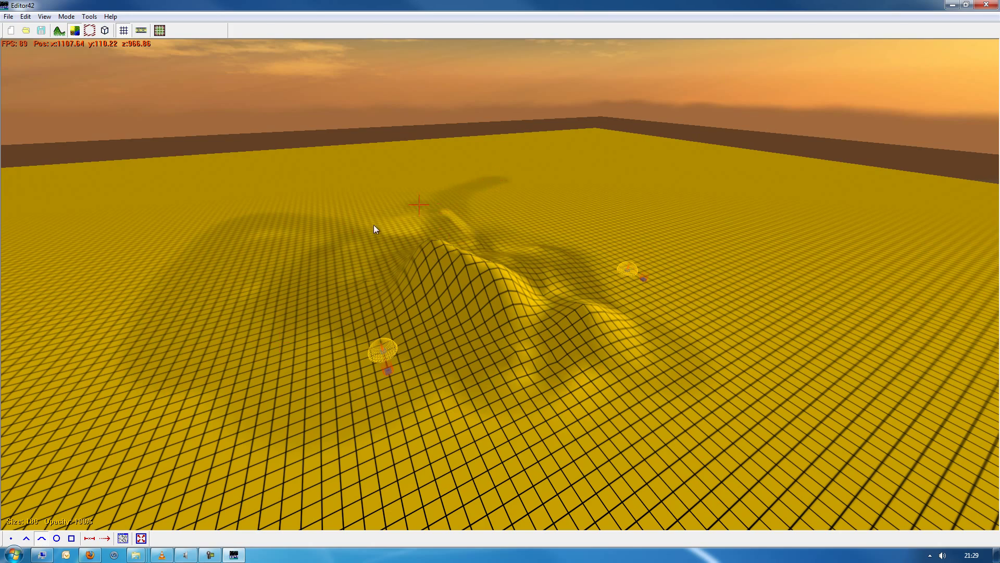
{"action": "mouse_move", "coordinate": [462, 242]}
{"action": "left_mouse_down"}
{"action": "mouse_move", "coordinate": [480, 211]}
{"action": "mouse_move", "coordinate": [586, 228]}
{"action": "left_mouse_up"}
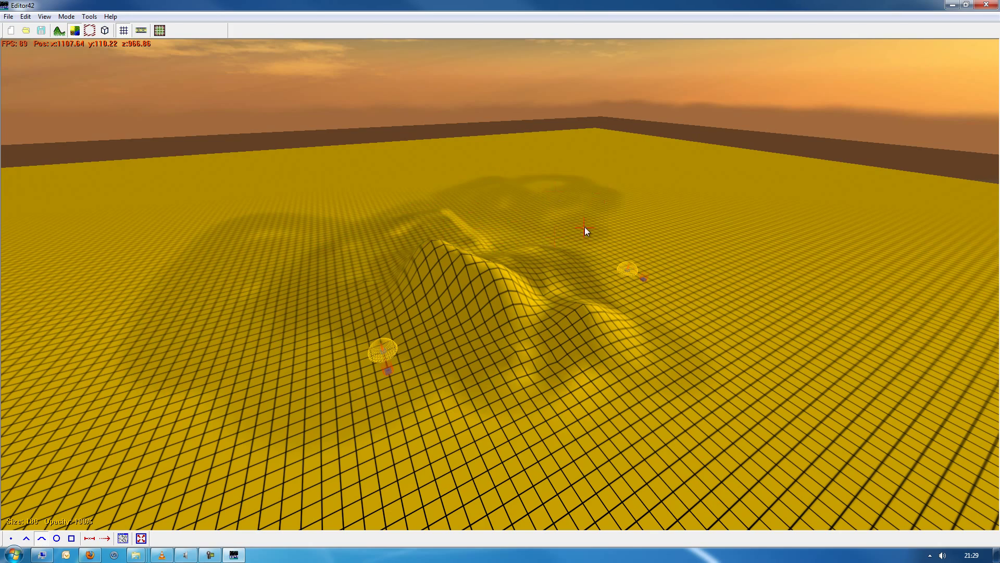
{"action": "key", "text": "space"}
{"action": "key", "text": "space"}
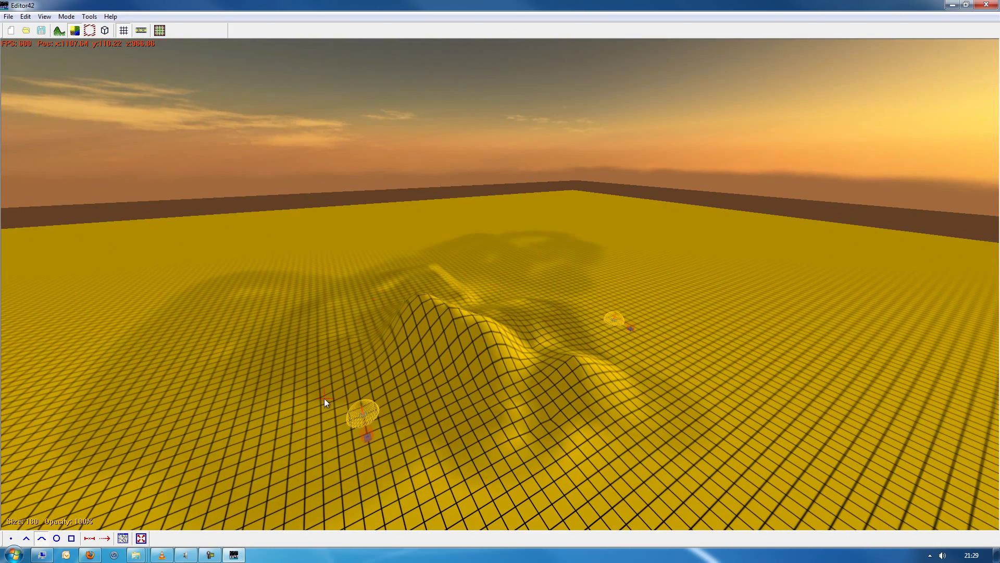
{"action": "left_click", "coordinate": [141, 538]}
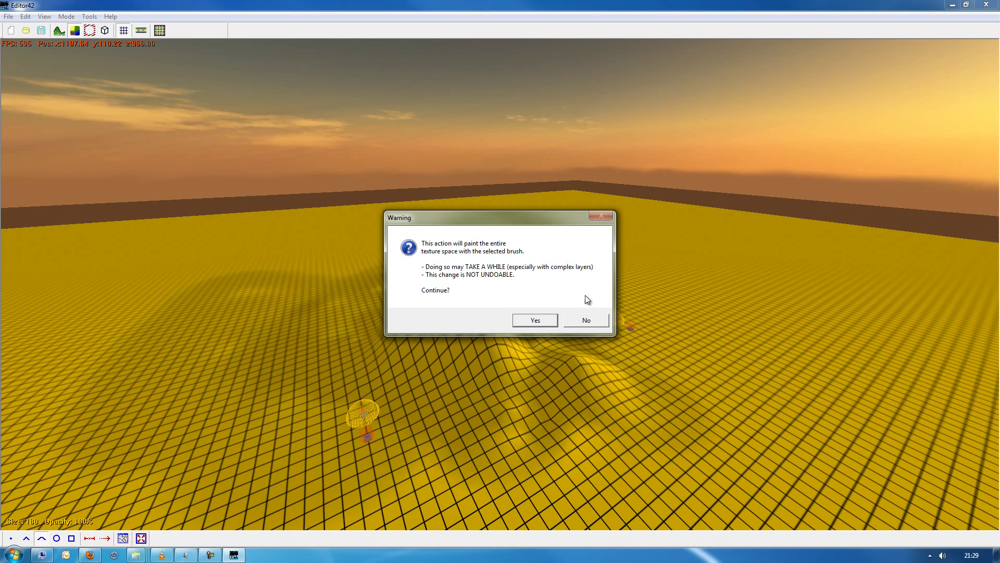
{"action": "left_click", "coordinate": [583, 321]}
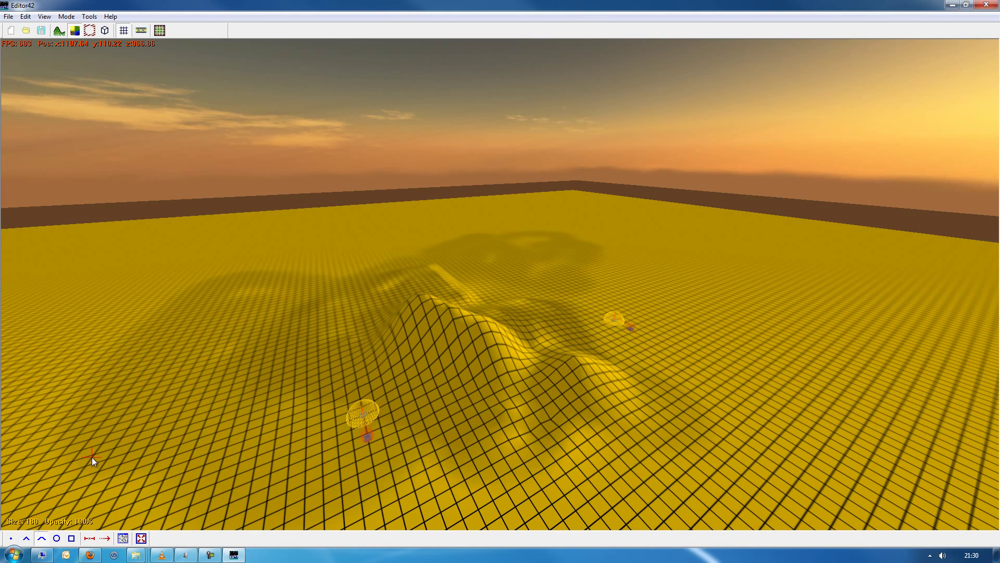
Enlarge the texture brush to size 500 at 100% opacity and paint wide areas around and behind the hills.
{"action": "scroll", "coordinate": [106, 445], "scroll_direction": "down", "scroll_amount": 5, "text": "shift"}
{"action": "scroll", "coordinate": [107, 446], "scroll_direction": "up", "scroll_amount": 6, "text": "shift"}
{"action": "scroll", "coordinate": [107, 447], "scroll_direction": "up", "scroll_amount": 8}
{"action": "scroll", "coordinate": [107, 447], "scroll_direction": "up", "scroll_amount": 2}
{"action": "scroll", "coordinate": [108, 447], "scroll_direction": "up", "scroll_amount": 4}
{"action": "left_click", "coordinate": [431, 360]}
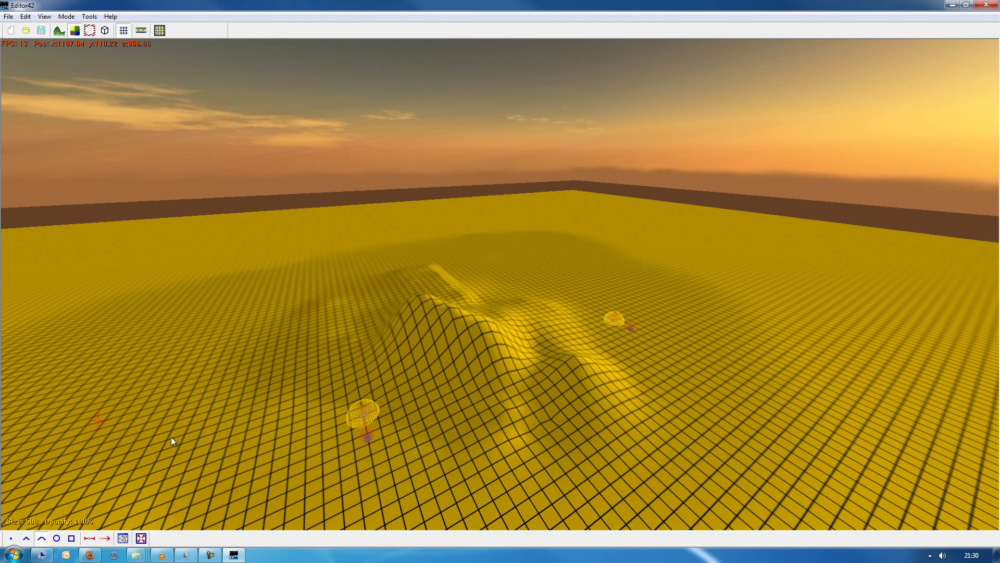
{"action": "mouse_move", "coordinate": [392, 239]}
{"action": "left_mouse_down"}
{"action": "mouse_move", "coordinate": [326, 238]}
{"action": "mouse_move", "coordinate": [526, 208]}
{"action": "left_mouse_up"}
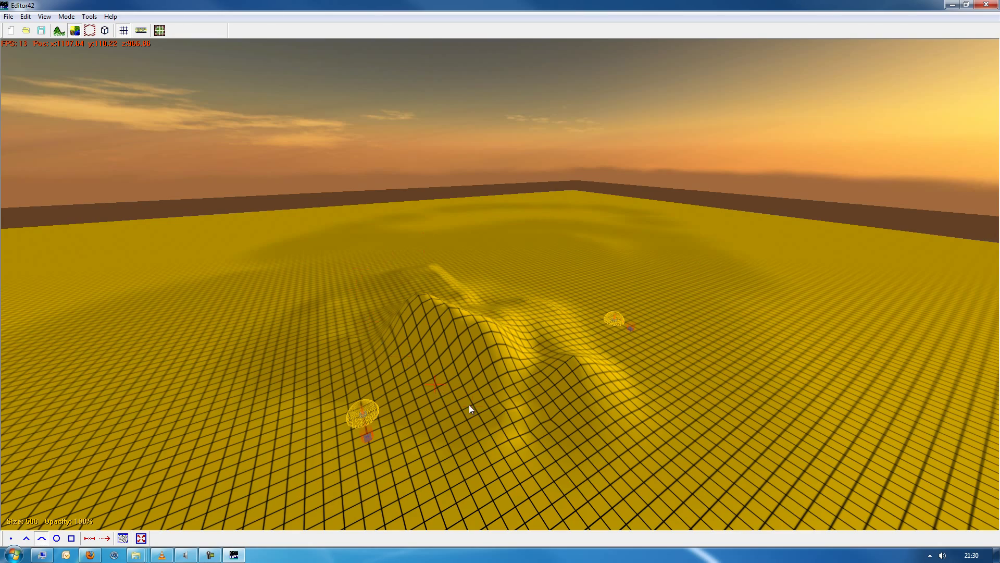
Inspect the painted hills and both bases by flying around the terrain.
{"action": "key", "text": "space"}
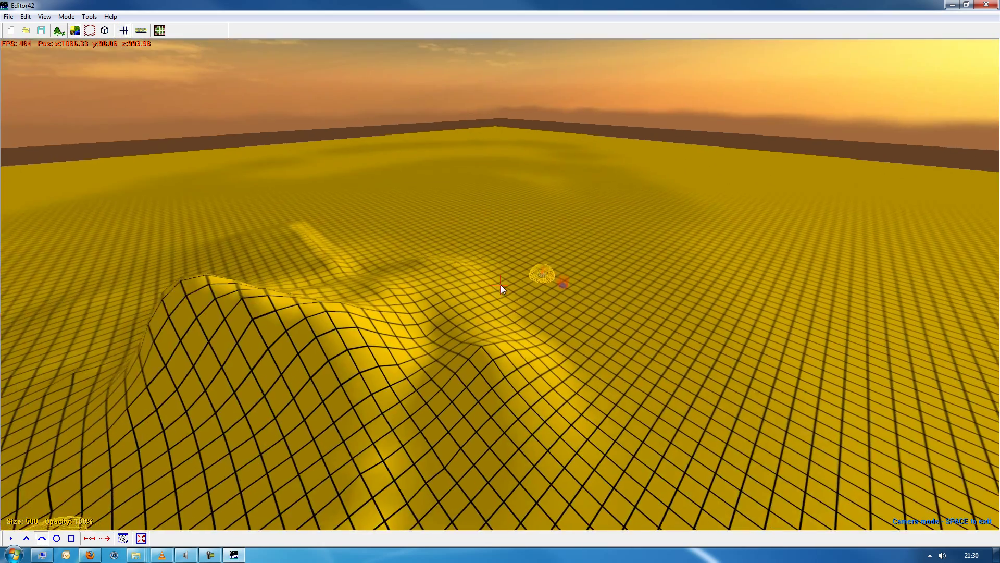
{"action": "key", "text": "w"}
{"action": "key", "text": "s"}
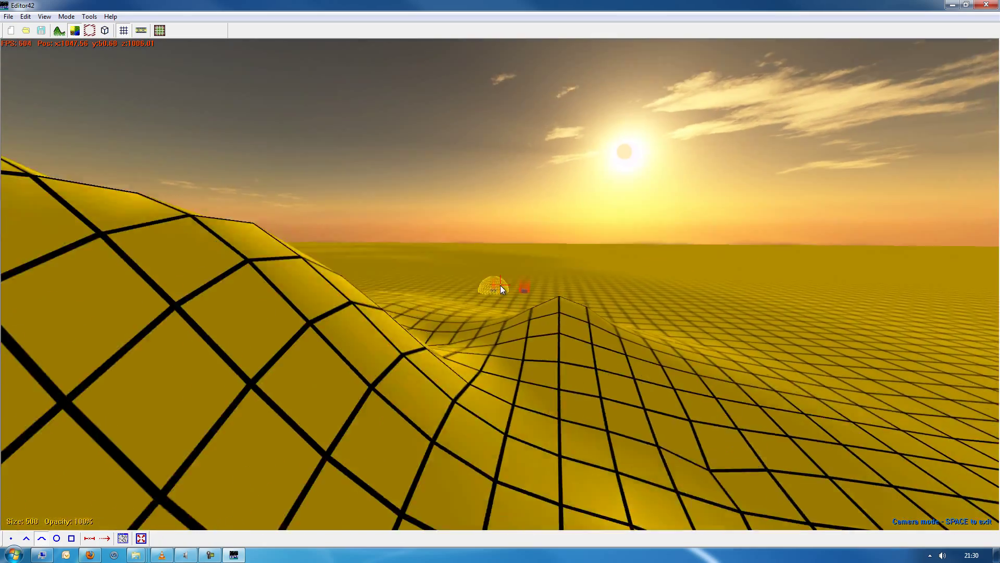
{"action": "key", "text": "s"}
{"action": "key", "text": "a"}
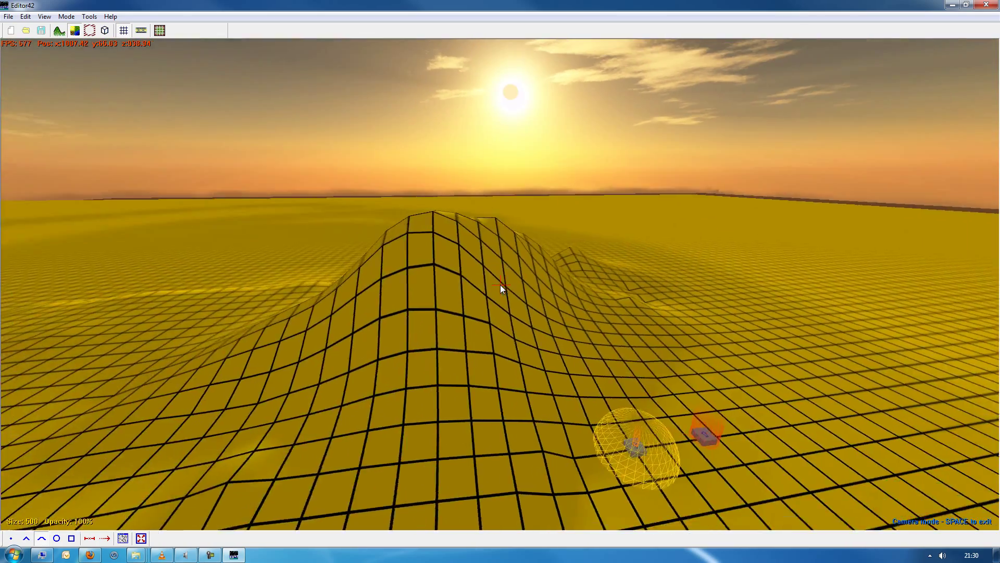
{"action": "key", "text": "d"}
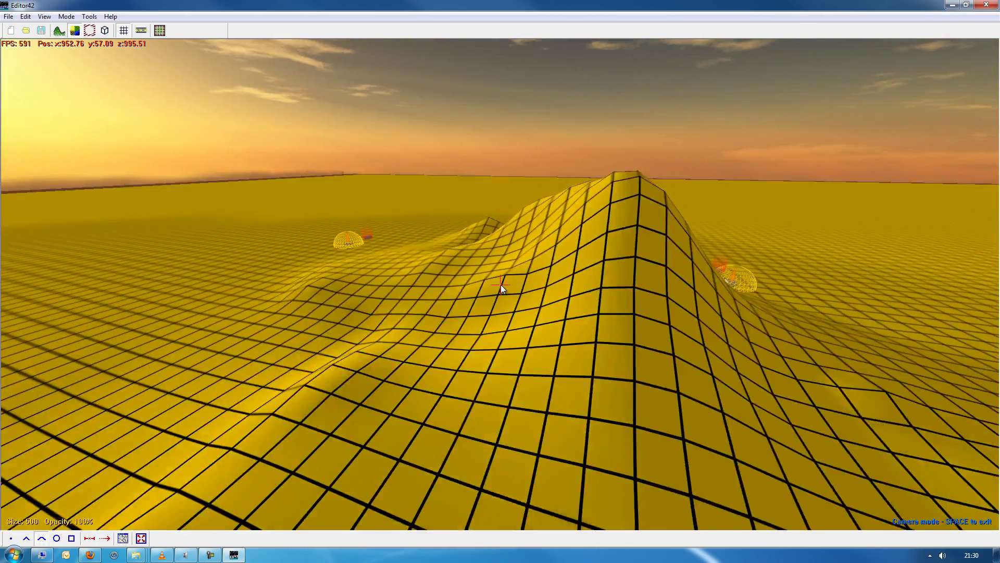
{"action": "key", "text": "s"}
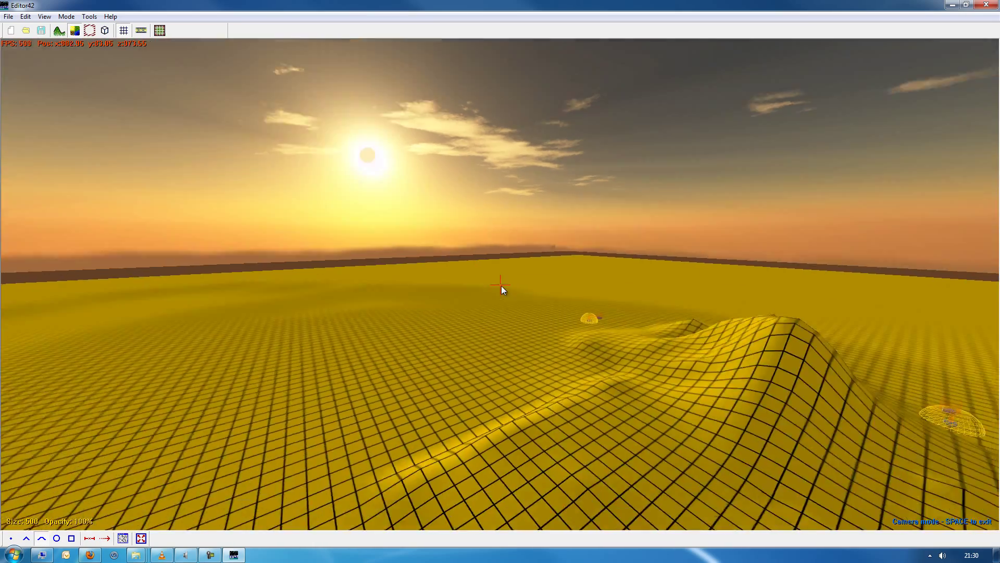
{"action": "key", "text": "d"}
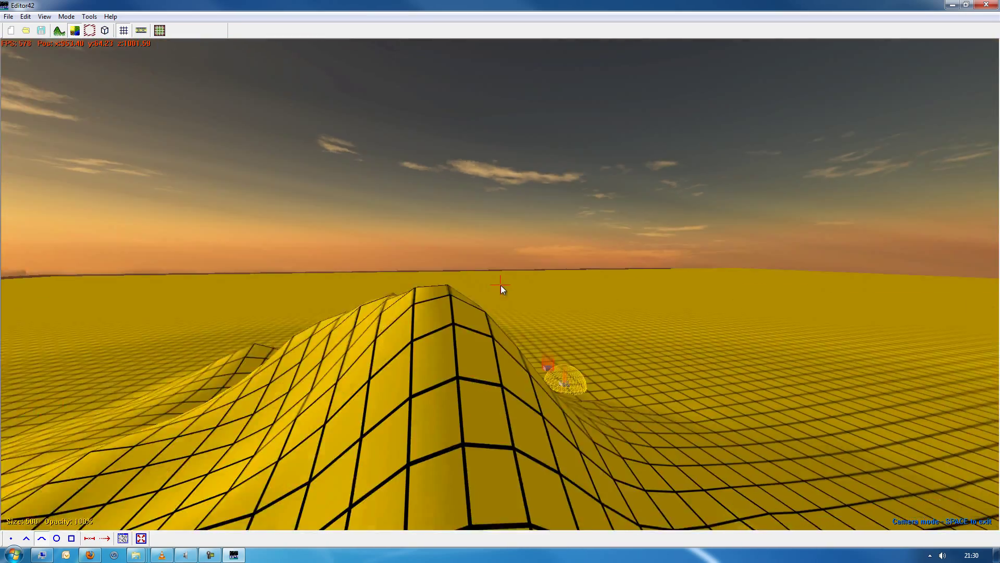
{"action": "key", "text": "w"}
{"action": "key", "text": "s"}
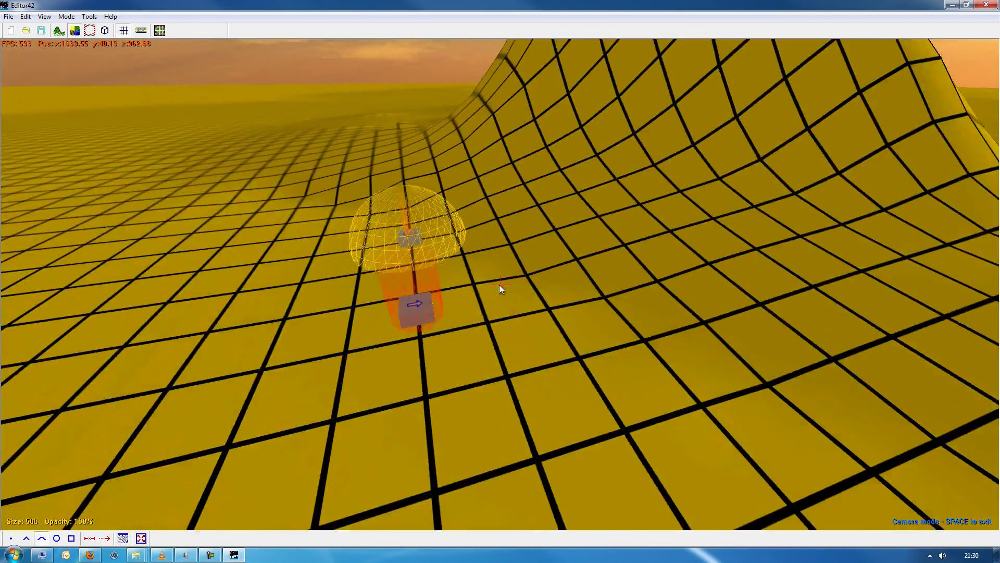
{"action": "key", "text": "s"}
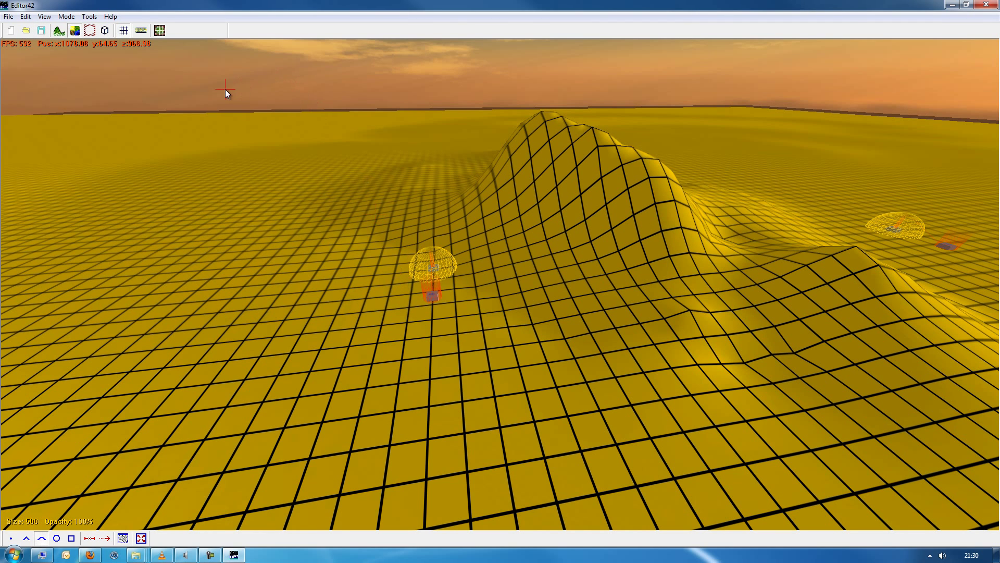
Switch to the material painting mode.
{"action": "left_click", "coordinate": [90, 31]}
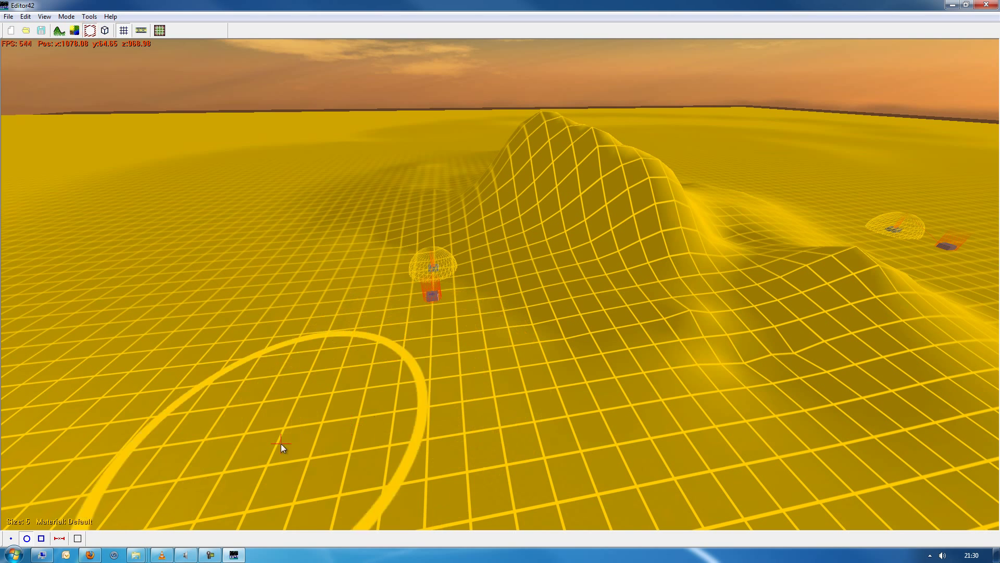
Review the material brush sizes and choose Dry Sand as the painting material.
{"action": "left_click", "coordinate": [60, 540]}
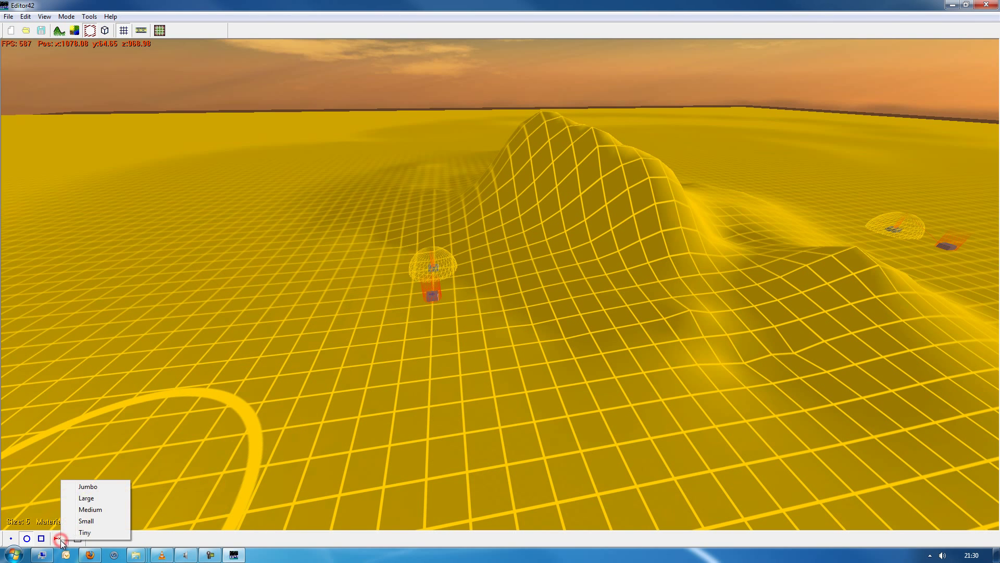
{"action": "left_click", "coordinate": [59, 540]}
{"action": "left_click", "coordinate": [58, 539]}
{"action": "left_click", "coordinate": [77, 539]}
{"action": "left_click", "coordinate": [76, 539]}
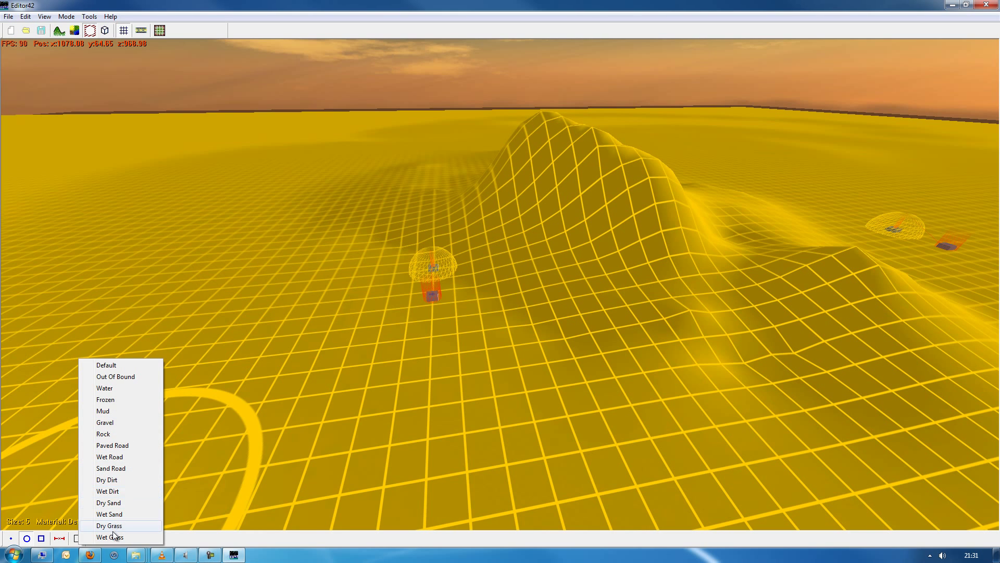
{"action": "left_click", "coordinate": [110, 503]}
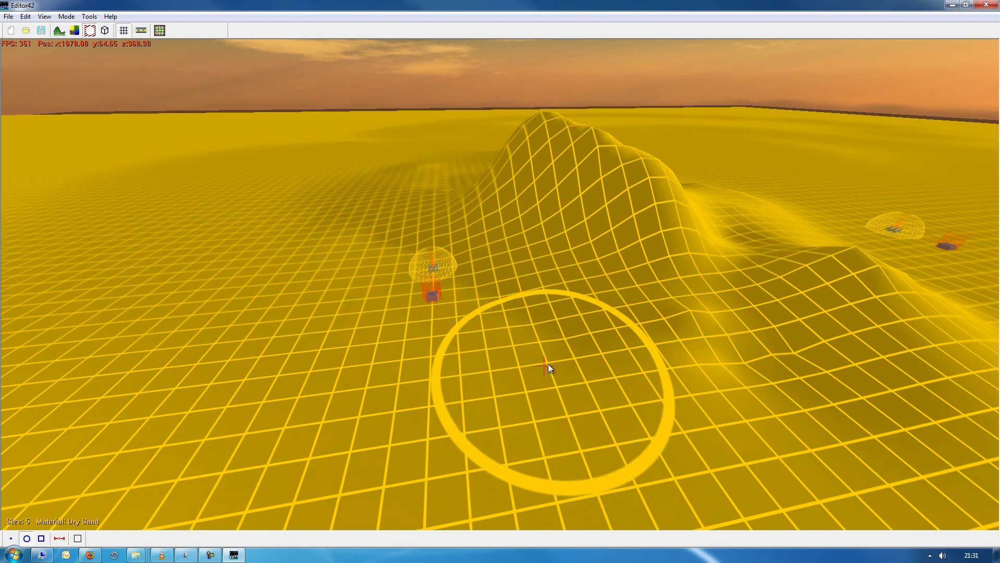
Choose the Dry Dirt material and paint it over the ground around the nearest base.
{"action": "left_click", "coordinate": [77, 539]}
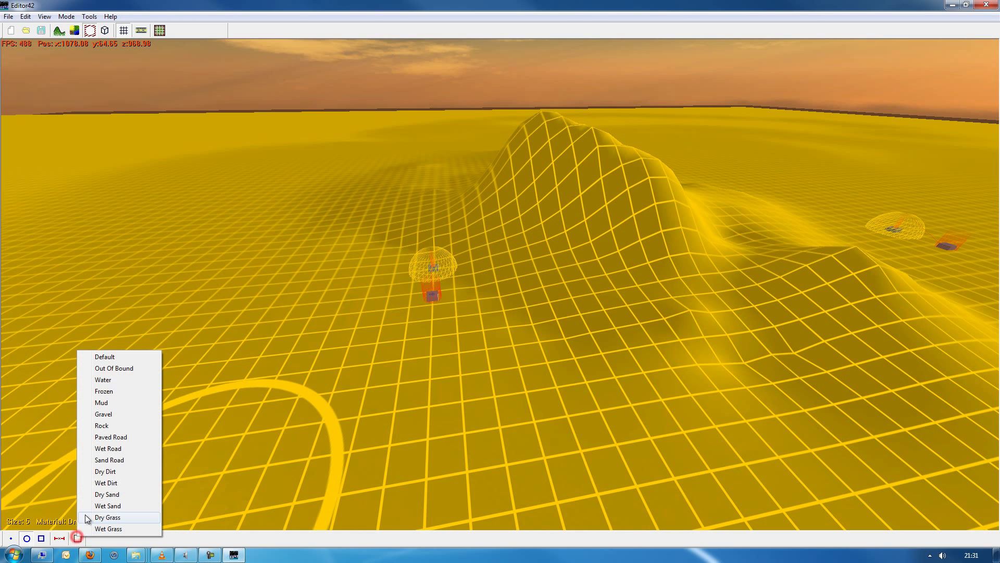
{"action": "left_click", "coordinate": [107, 471]}
{"action": "left_click_drag", "start_coordinate": [329, 264], "coordinate": [568, 326]}
{"action": "key", "text": "space"}
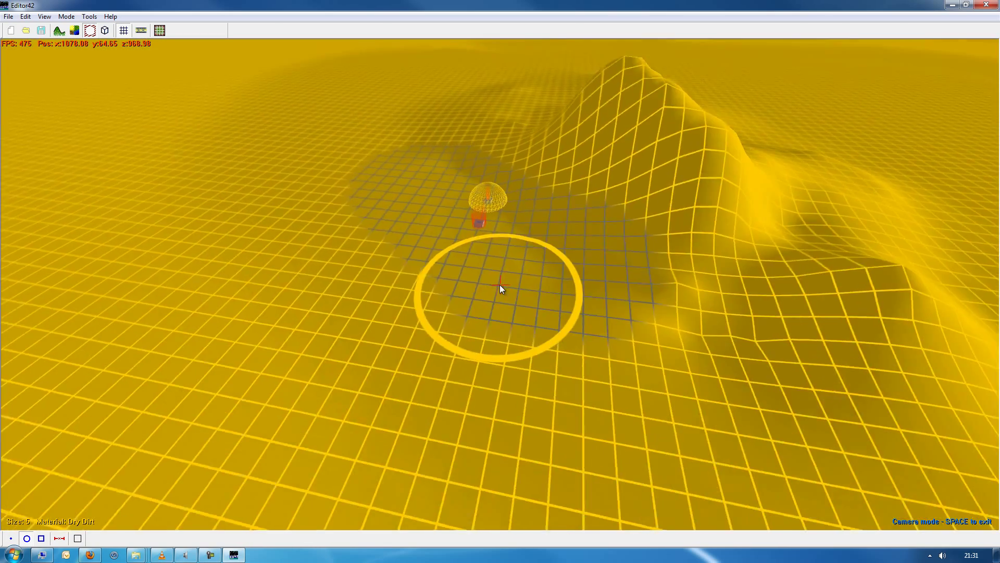
{"action": "key", "text": "w"}
{"action": "mouse_move", "coordinate": [674, 315]}
{"action": "left_mouse_down"}
{"action": "mouse_move", "coordinate": [767, 176]}
{"action": "mouse_move", "coordinate": [702, 124]}
{"action": "left_mouse_up"}
Paint the Dry Dirt material over the hills and the ground surrounding both bases.
{"action": "key", "text": "space"}
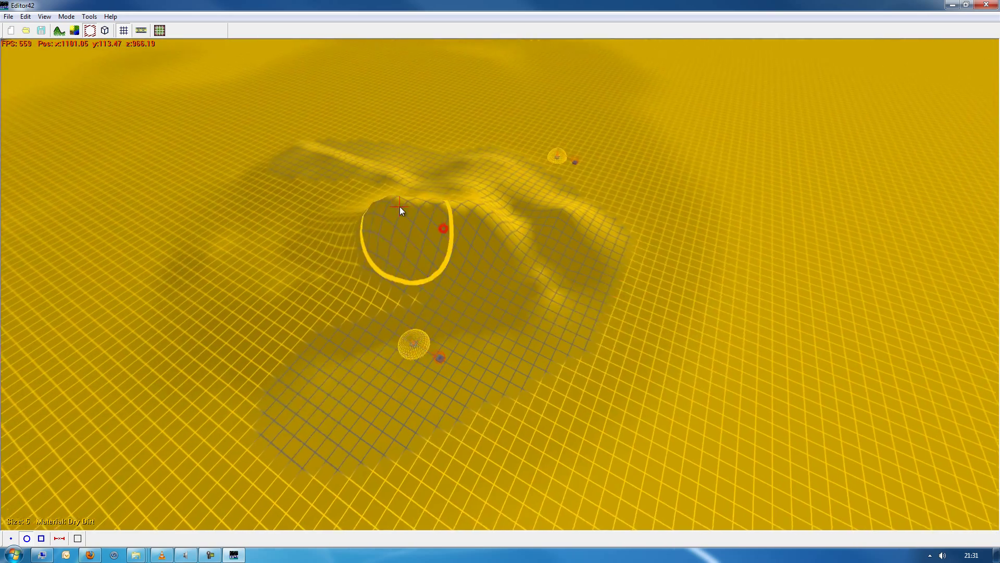
{"action": "key", "text": "space"}
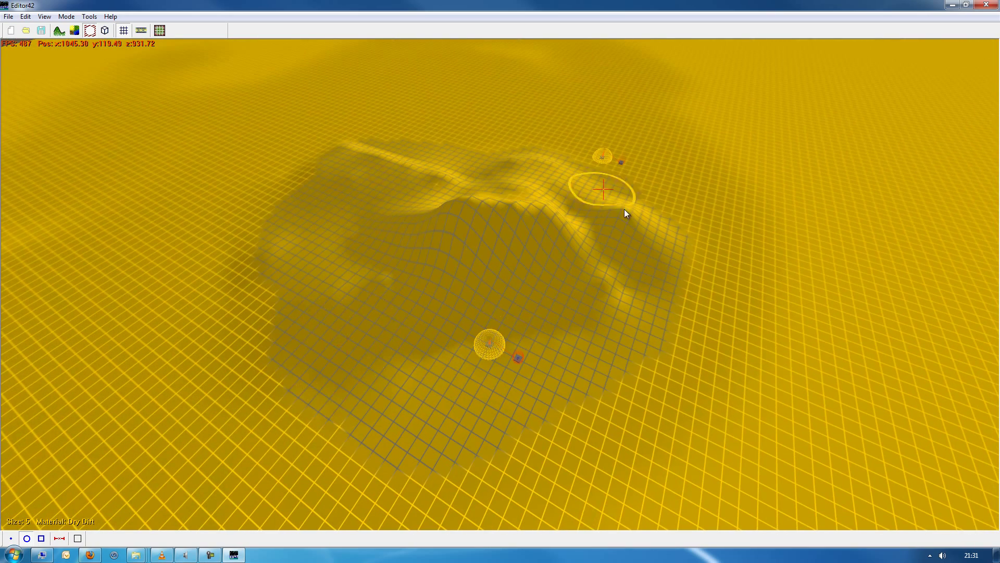
{"action": "mouse_move", "coordinate": [349, 150]}
{"action": "left_mouse_down"}
{"action": "mouse_move", "coordinate": [340, 186]}
{"action": "mouse_move", "coordinate": [404, 416]}
{"action": "mouse_move", "coordinate": [694, 295]}
{"action": "mouse_move", "coordinate": [555, 150]}
{"action": "mouse_move", "coordinate": [364, 134]}
{"action": "mouse_move", "coordinate": [225, 268]}
{"action": "mouse_move", "coordinate": [486, 397]}
{"action": "left_mouse_up"}
{"action": "key", "text": "space"}
{"action": "key", "text": "w"}
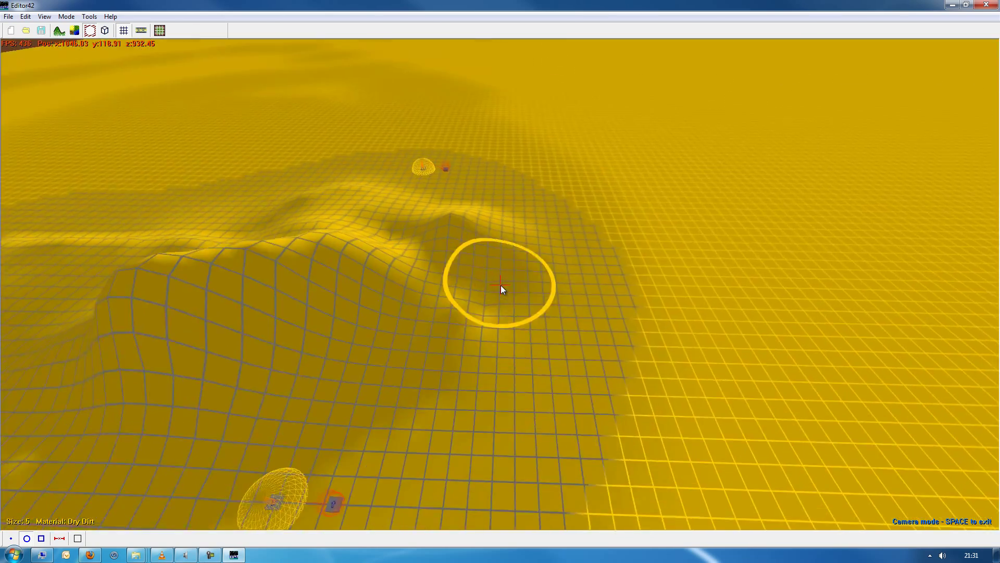
{"action": "key", "text": "s"}
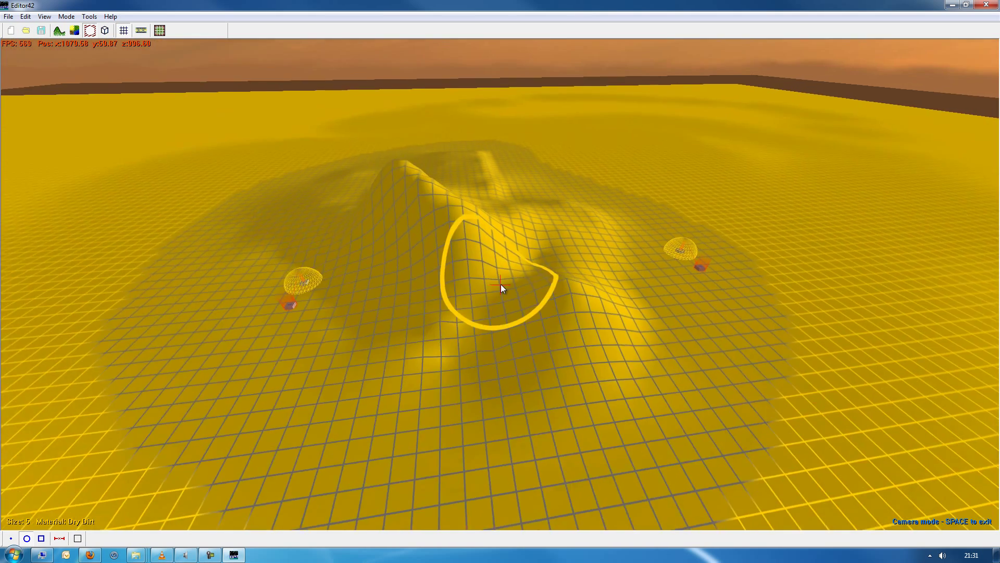
{"action": "key", "text": "space"}
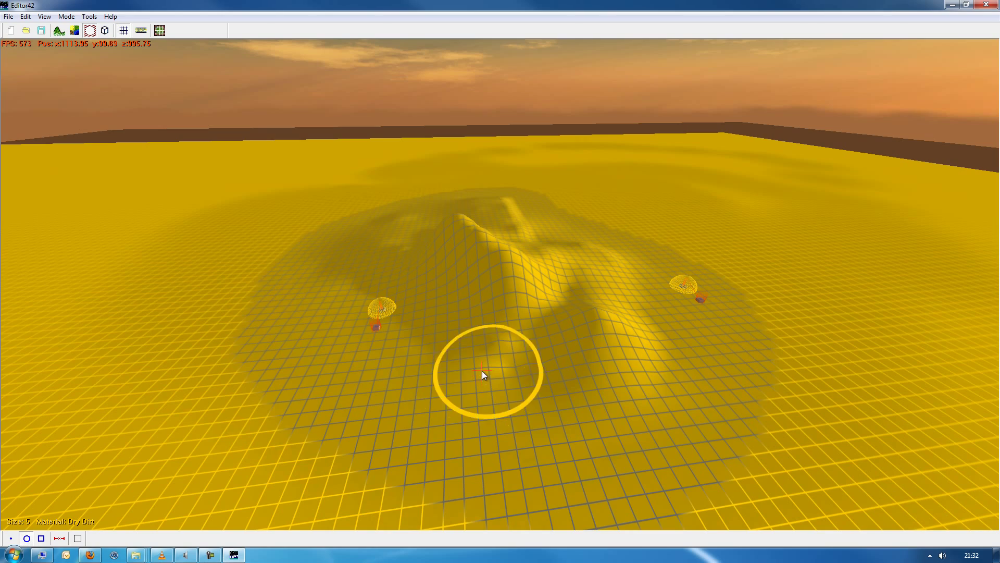
Switch to the object editing mode.
{"action": "left_click", "coordinate": [105, 30]}
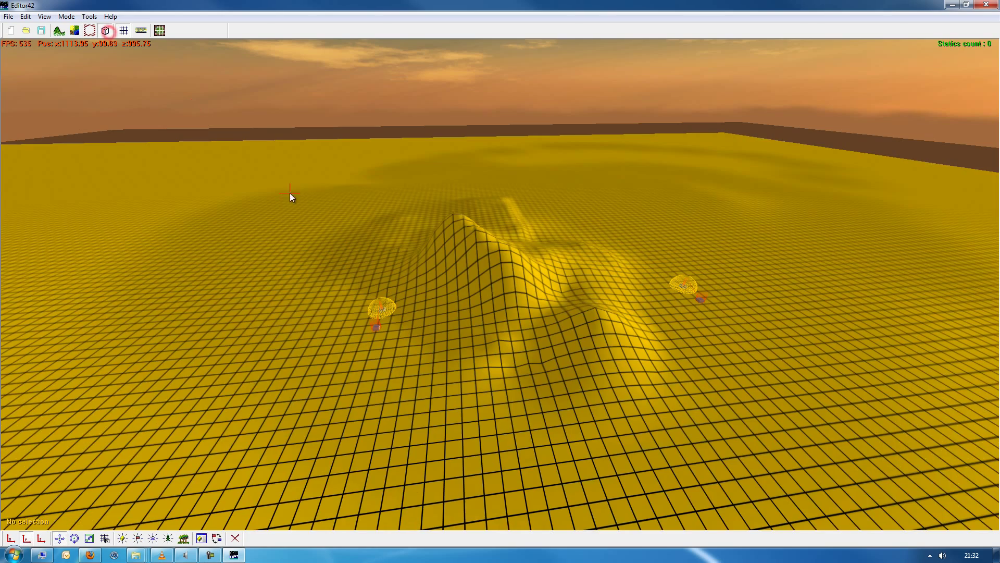
{"action": "key", "text": "space"}
{"action": "key", "text": "w"}
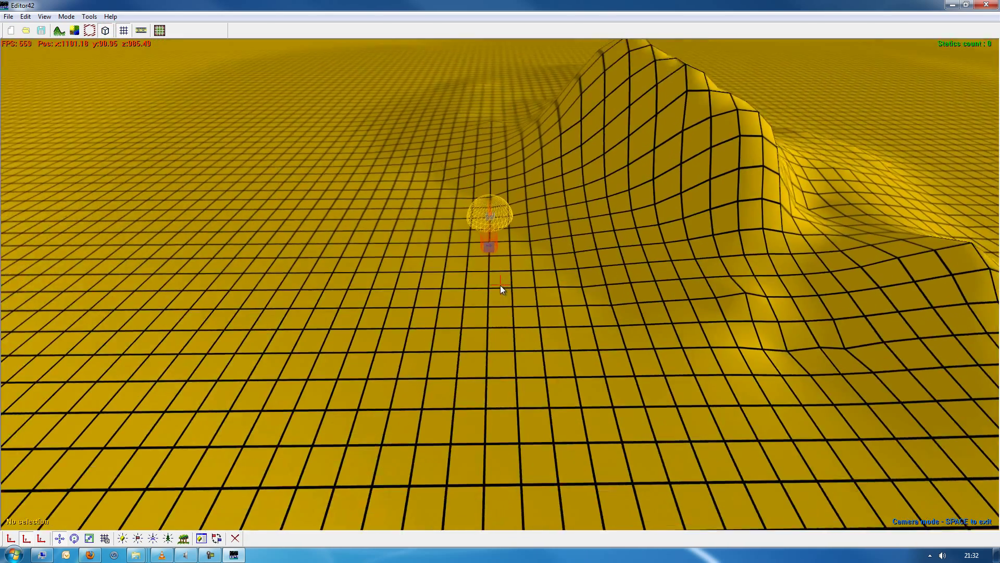
{"action": "key", "text": "w"}
{"action": "key", "text": "space"}
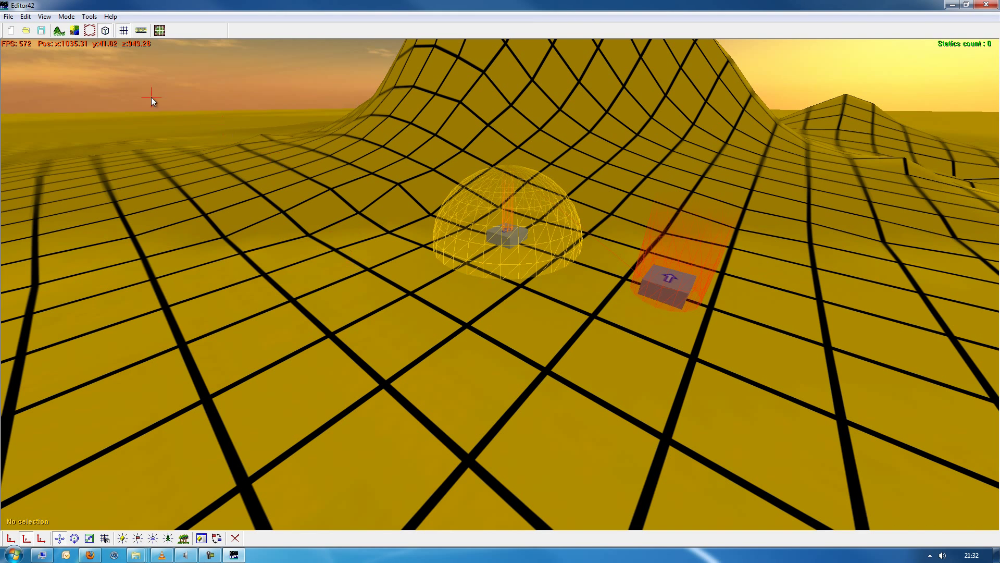
Add one afr_house1_ste_closed_m1 object to the ground beside the nearest base.
{"action": "left_click", "coordinate": [123, 538]}
{"action": "left_click", "coordinate": [187, 540]}
{"action": "left_click", "coordinate": [125, 539]}
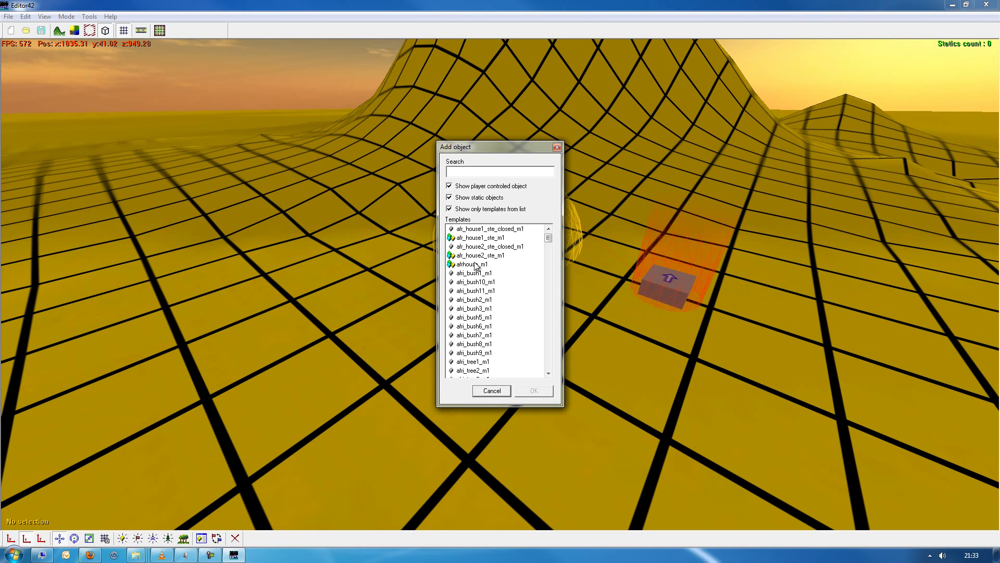
{"action": "double_click", "coordinate": [480, 232]}
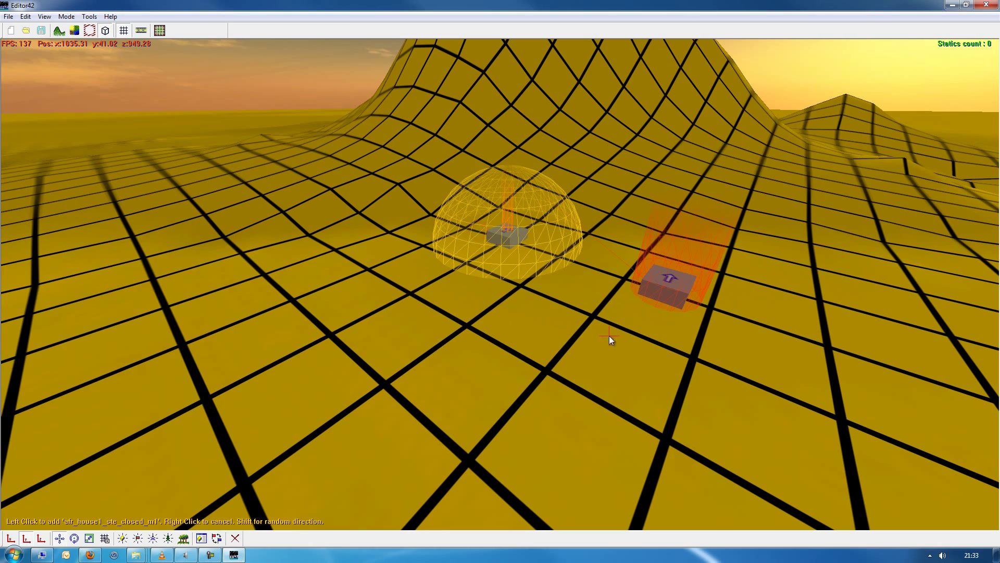
{"action": "key", "text": "s"}
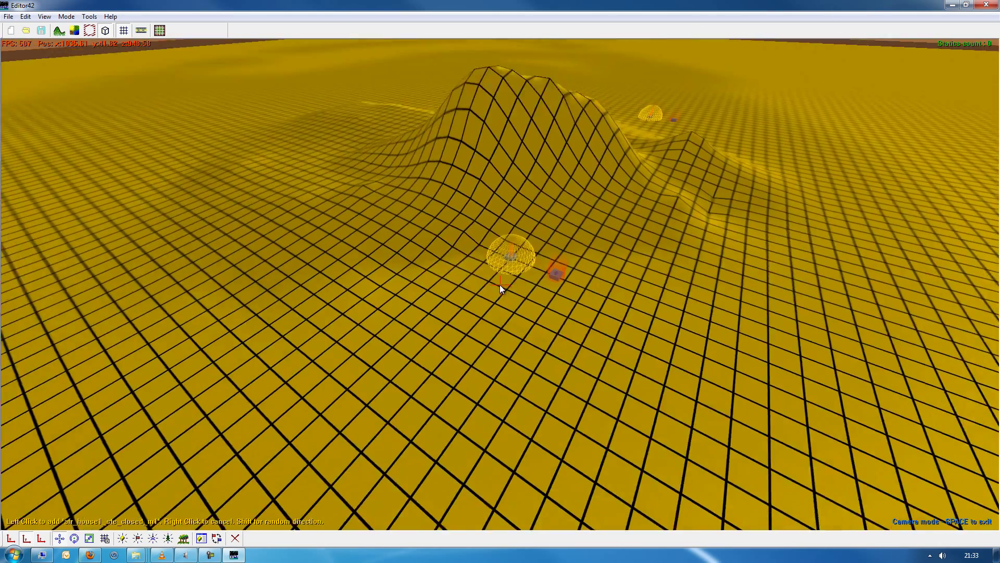
{"action": "key", "text": "space"}
{"action": "left_click", "coordinate": [545, 309]}
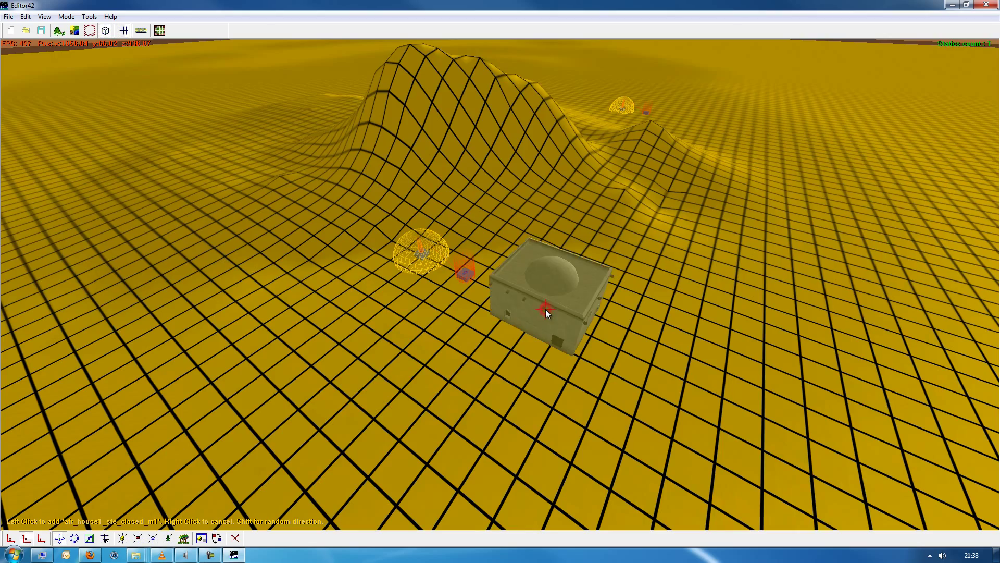
Examine the placed house from several sides and distances.
{"action": "key", "text": "space"}
{"action": "key", "text": "w"}
{"action": "key", "text": "s"}
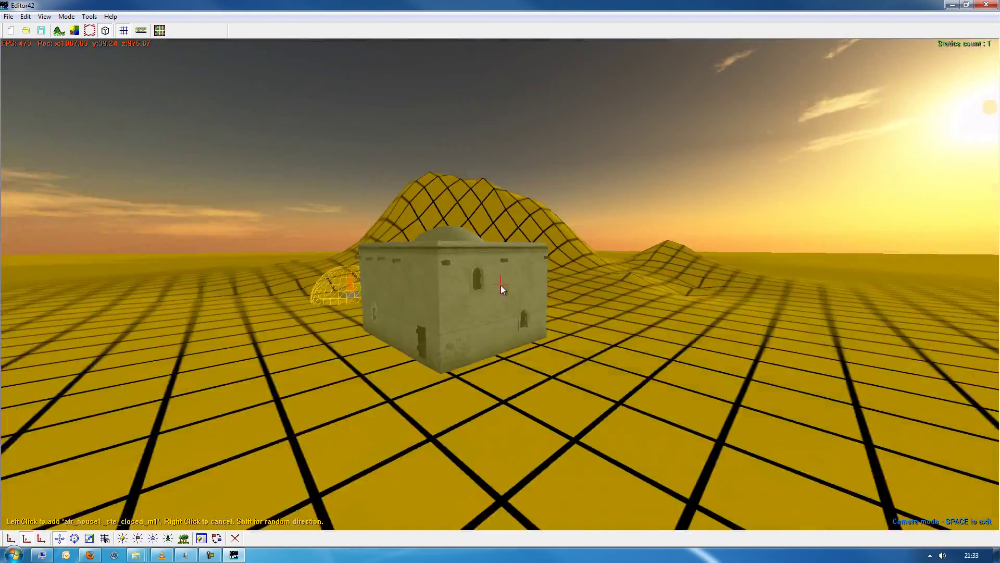
{"action": "key", "text": "w"}
{"action": "key", "text": "s"}
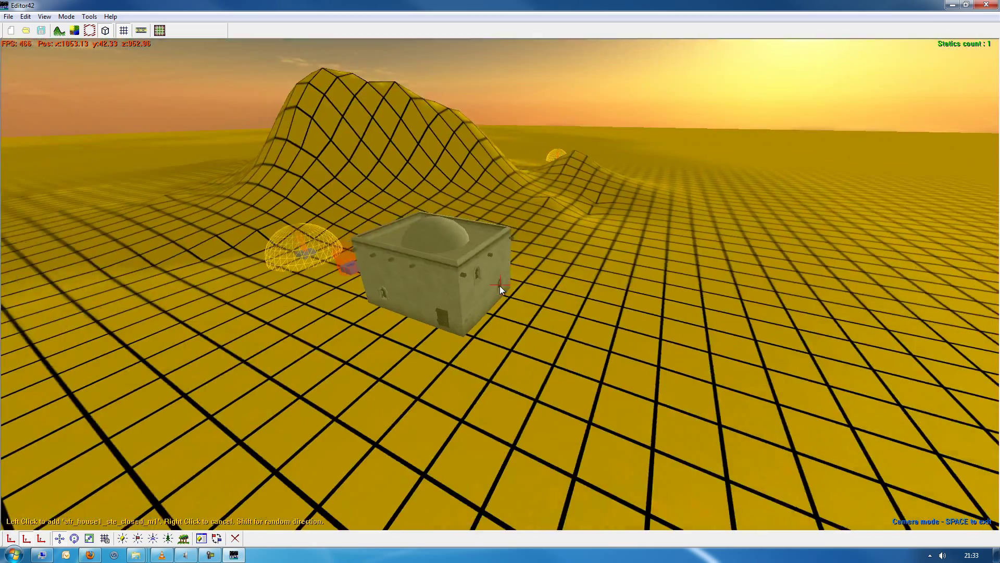
{"action": "key", "text": "s"}
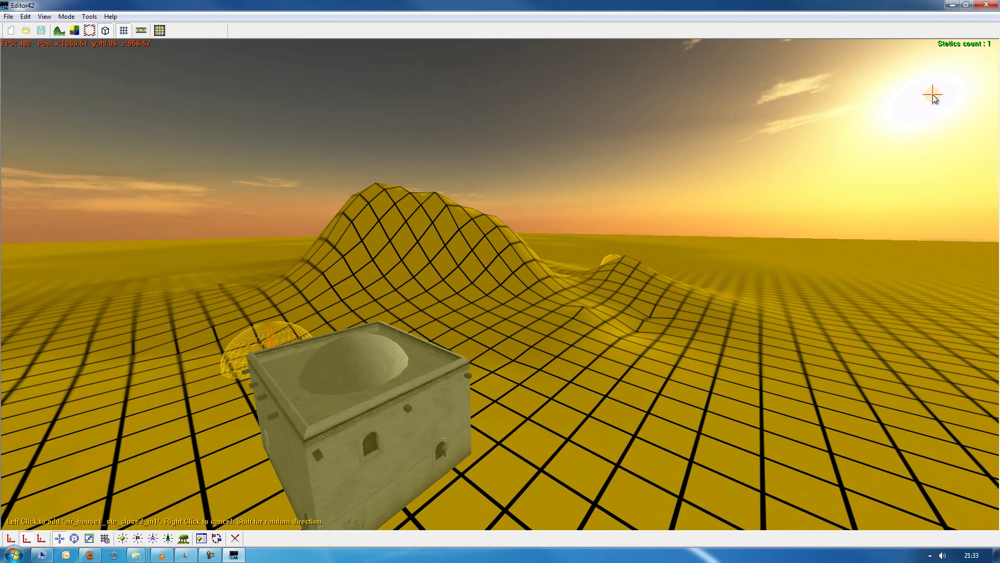
{"action": "key", "text": "space"}
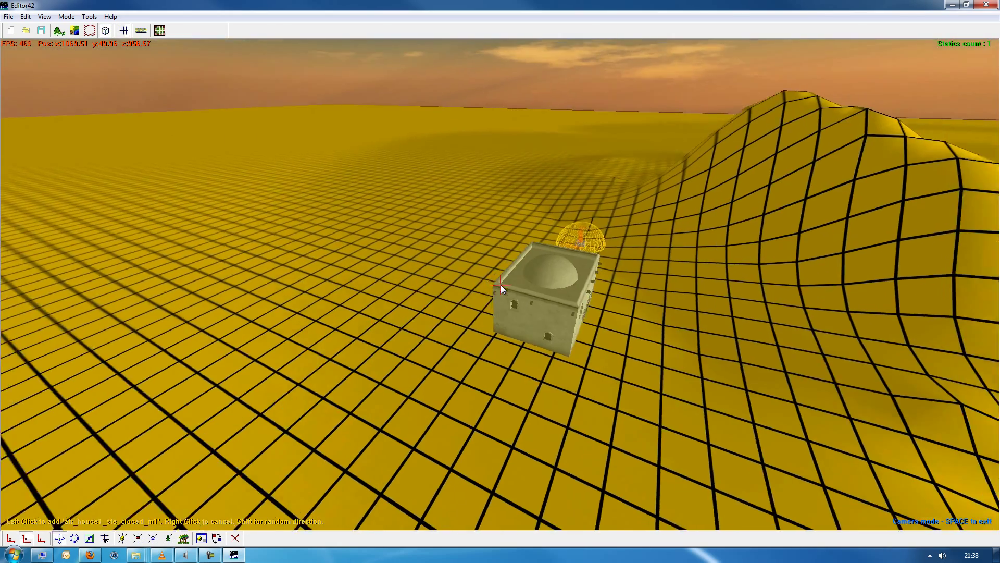
{"action": "key", "text": "space"}
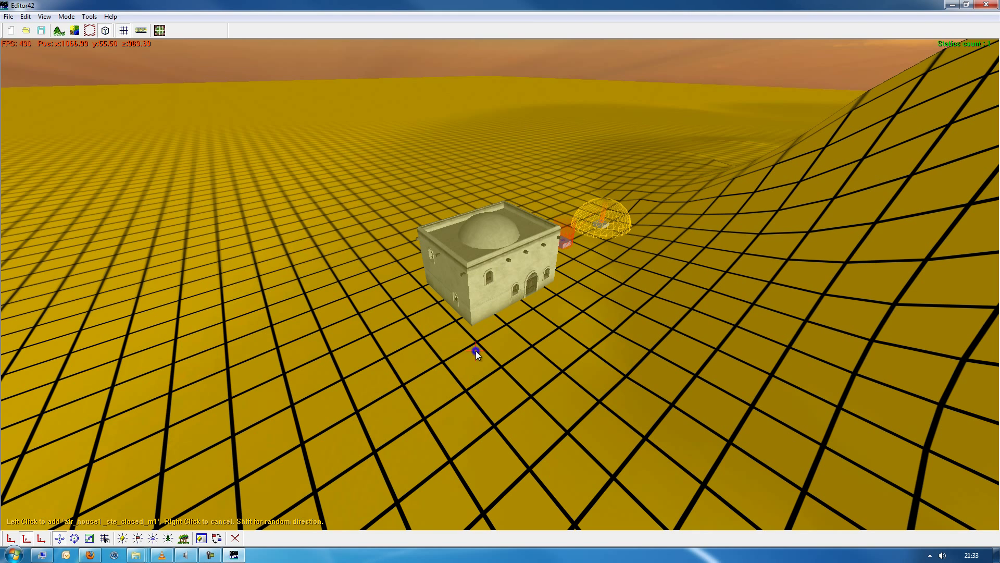
Shift the placed house slightly and delete it.
{"action": "left_click", "coordinate": [447, 347]}
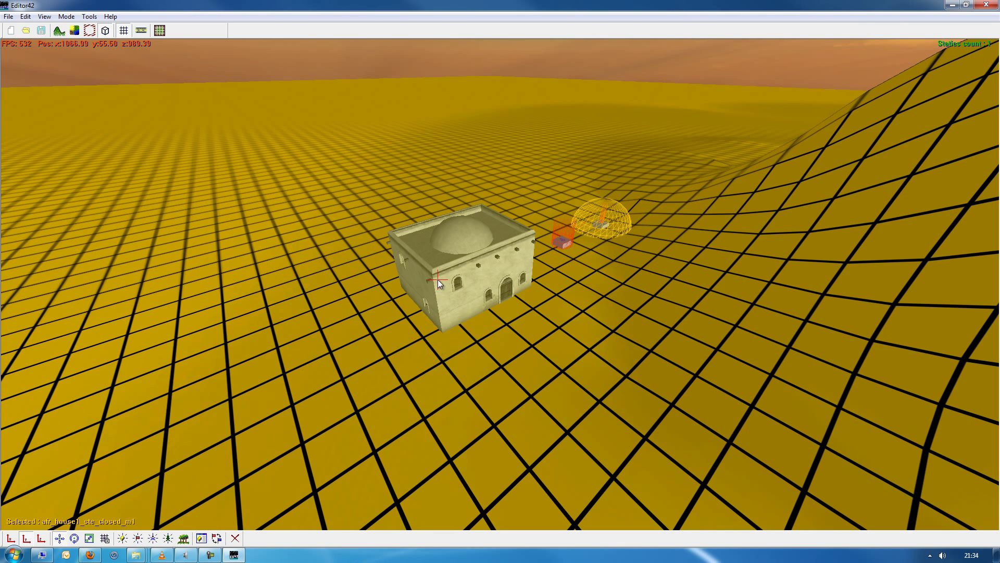
{"action": "key", "text": "Delete"}
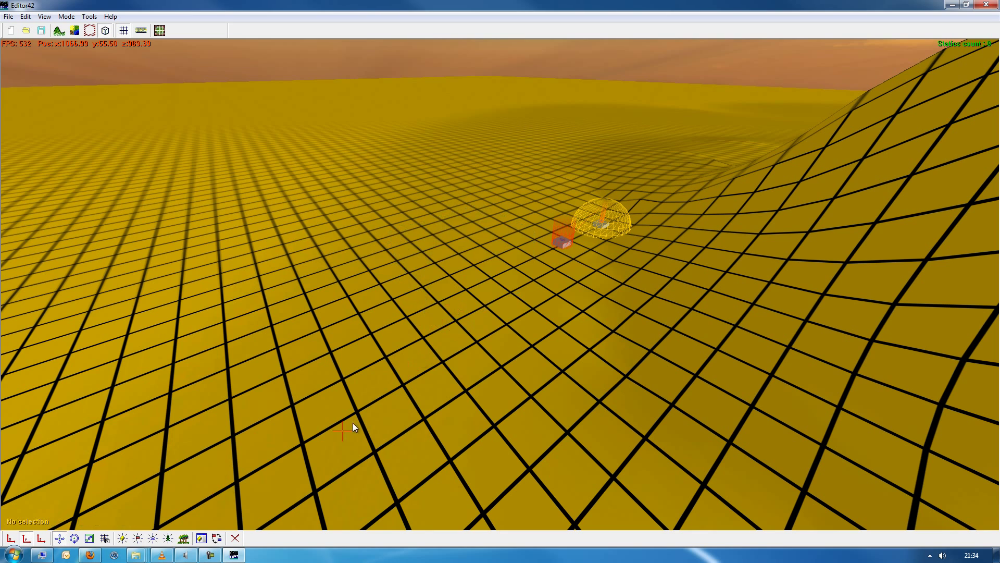
Place three afr_house1_ste_closed_m1 houses in a loose group on the open ground beside the base.
{"action": "left_click", "coordinate": [122, 538]}
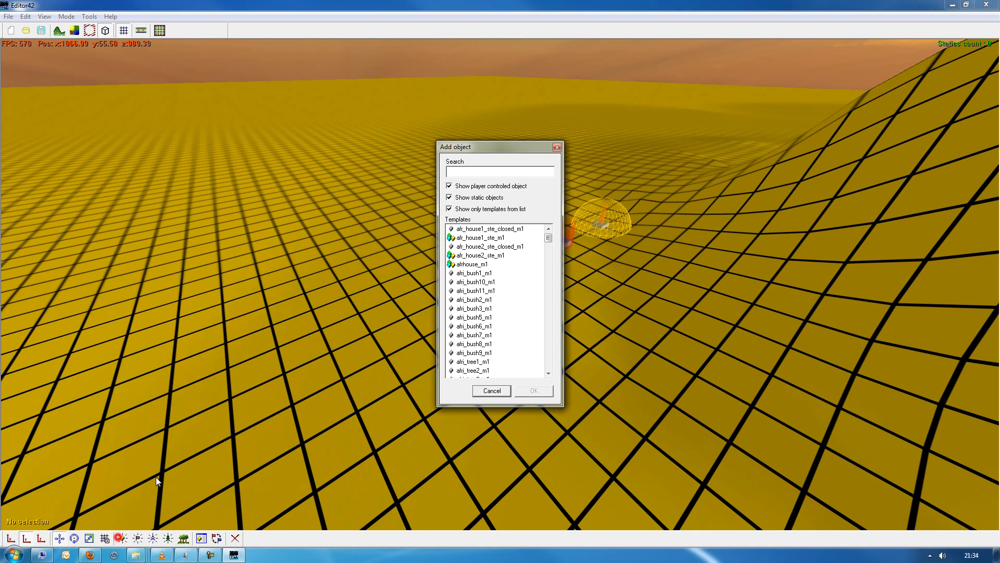
{"action": "double_click", "coordinate": [470, 230]}
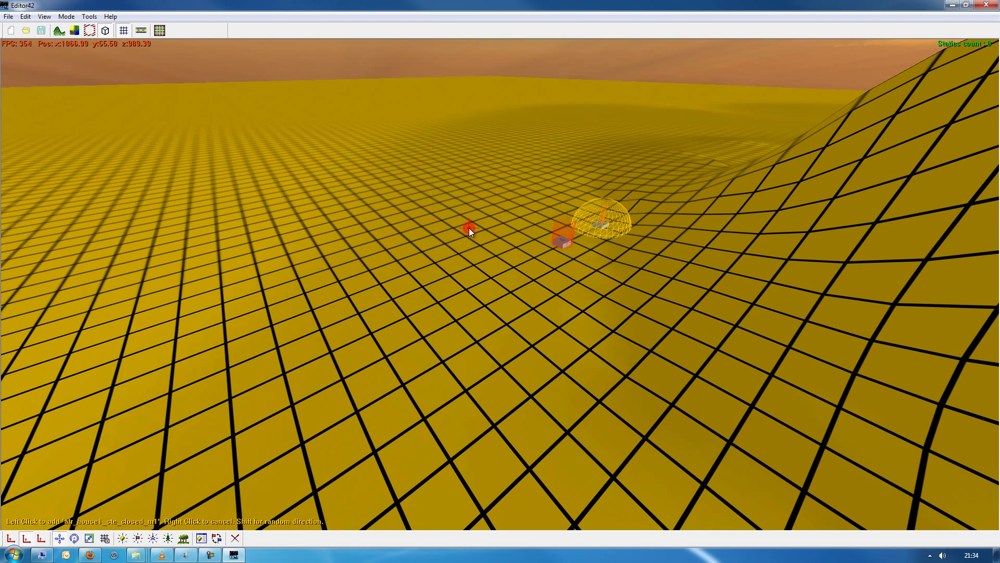
{"action": "left_click", "coordinate": [363, 301]}
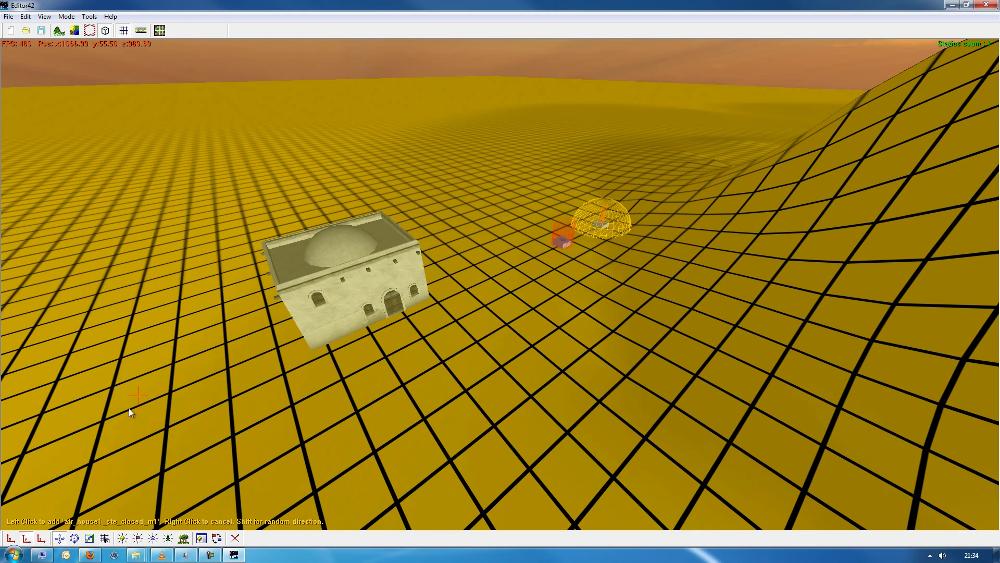
{"action": "left_click", "coordinate": [192, 233]}
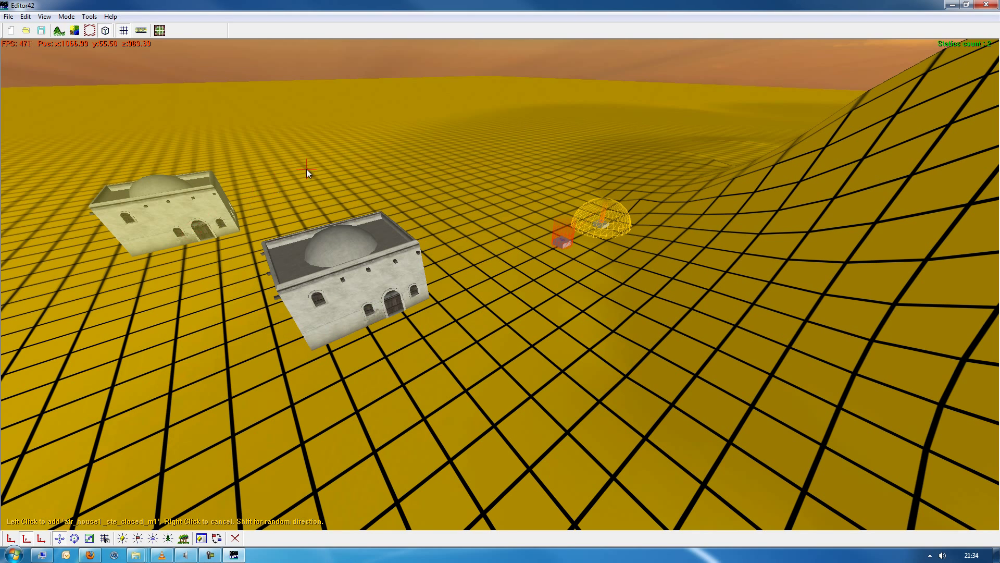
{"action": "left_click", "coordinate": [357, 168]}
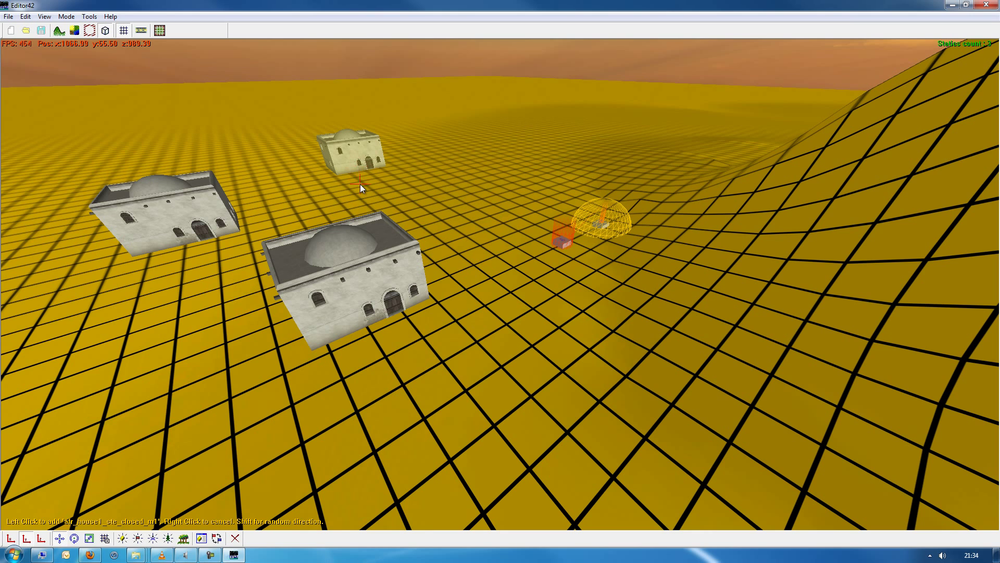
{"action": "right_click", "coordinate": [361, 184]}
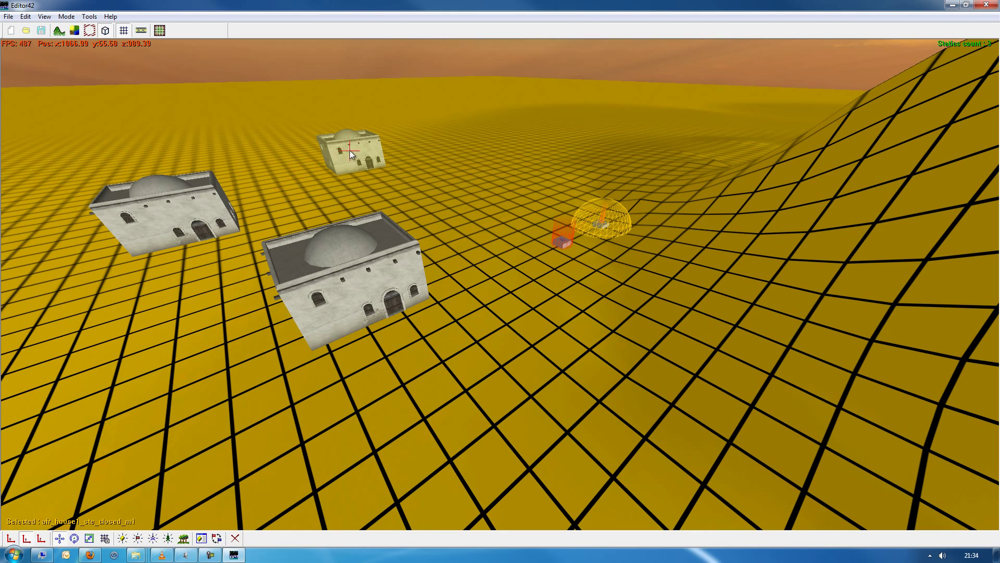
Select the frontmost of the three houses, move it across the terrain and sink it partly into the ground.
{"action": "left_click", "coordinate": [473, 237]}
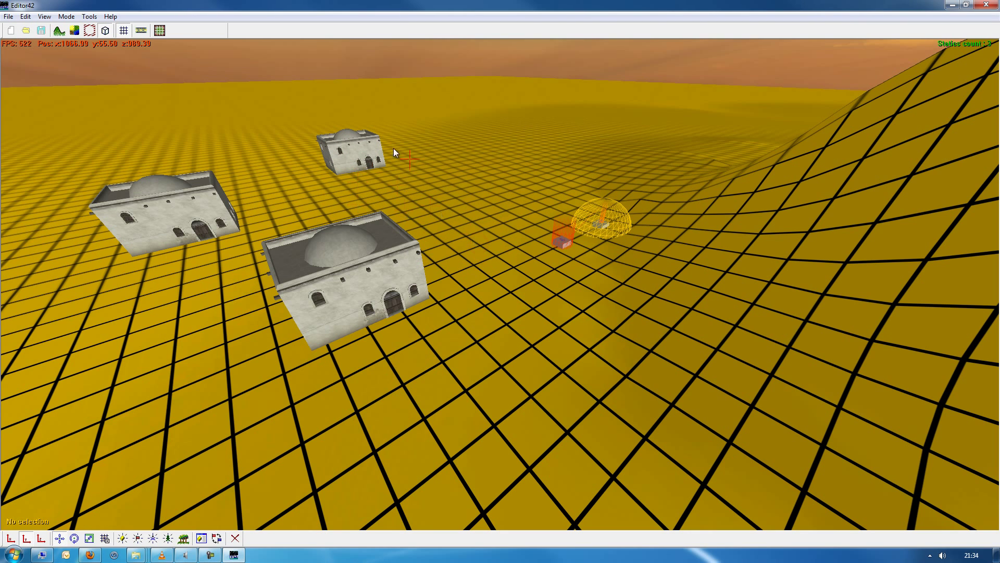
{"action": "left_click", "coordinate": [420, 208]}
{"action": "left_click", "coordinate": [333, 299]}
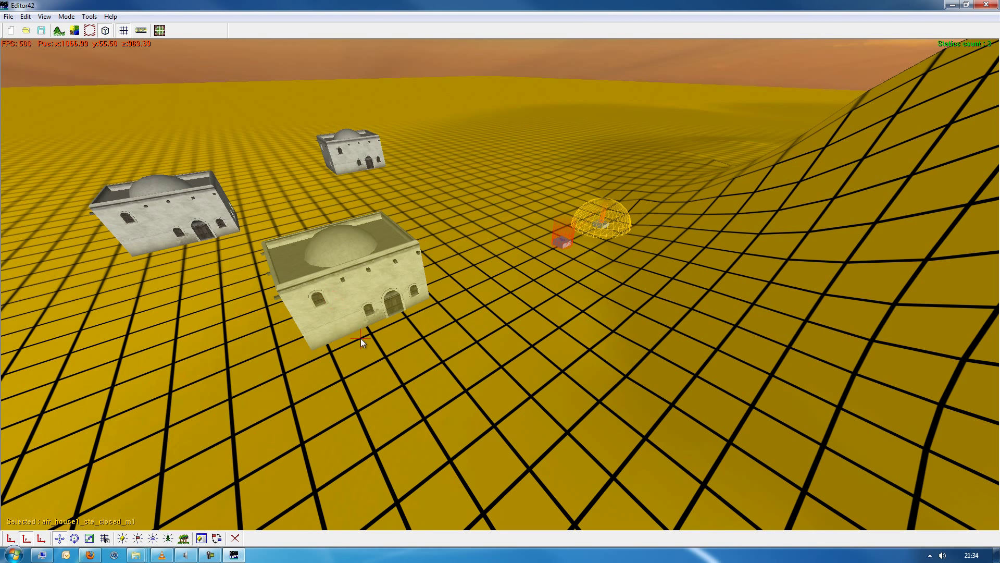
{"action": "left_click_drag", "start_coordinate": [375, 315], "coordinate": [429, 289]}
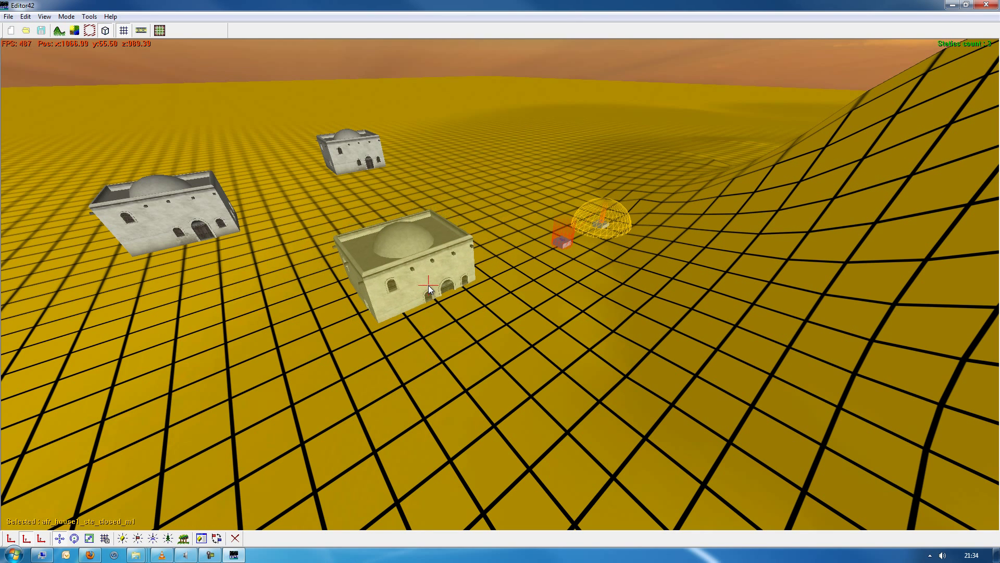
{"action": "left_click_drag", "start_coordinate": [429, 289], "coordinate": [327, 289]}
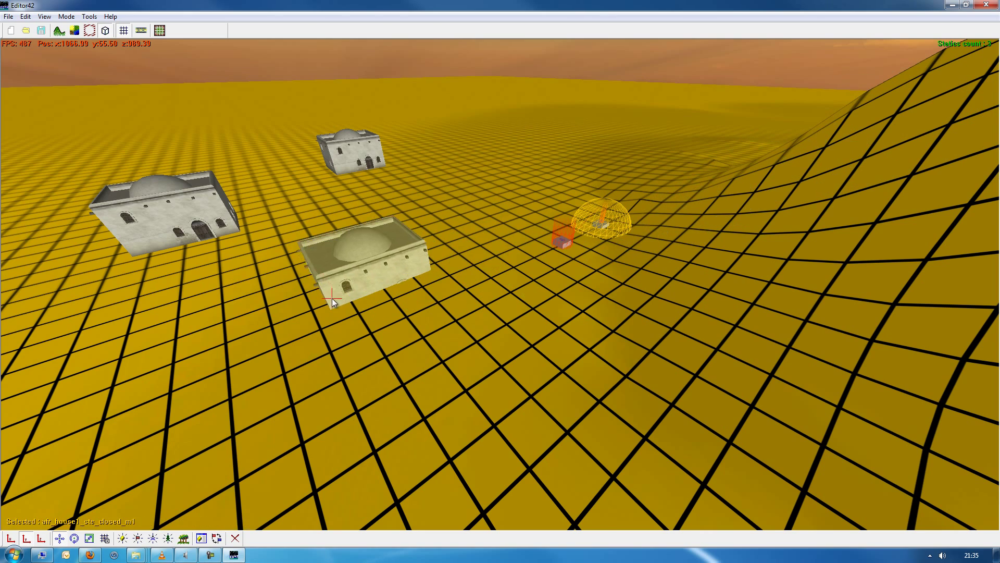
Examine the selected house's corner and doorway where they meet the ground, and view the house group from a distance.
{"action": "key", "text": "space"}
{"action": "key", "text": "w"}
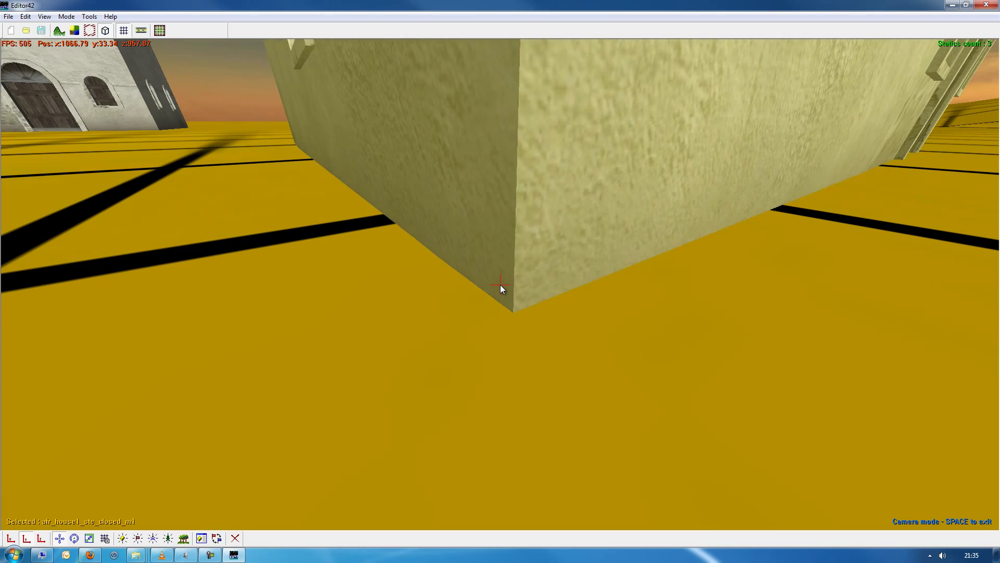
{"action": "key", "text": "a"}
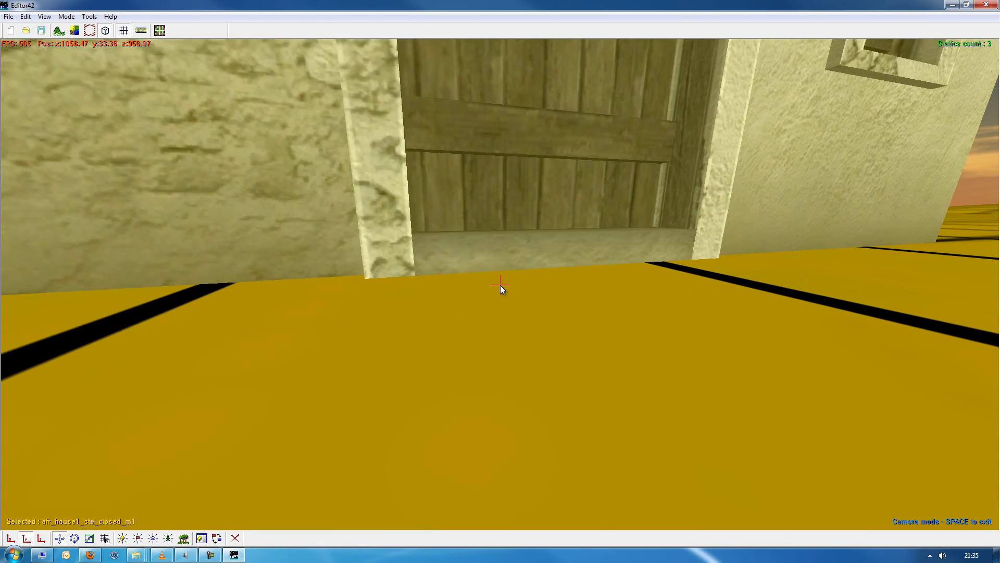
{"action": "key", "text": "Up"}
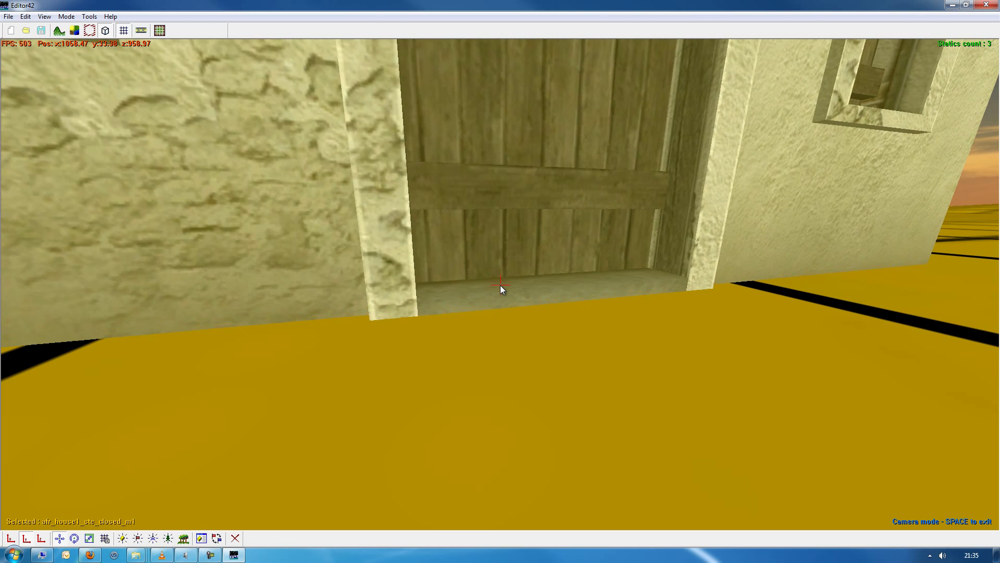
{"action": "key", "text": "a"}
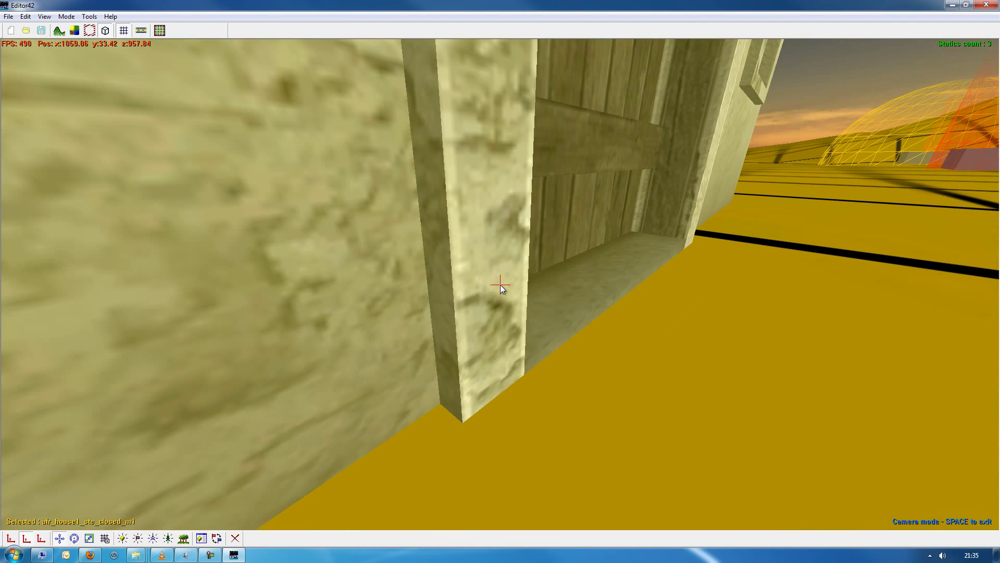
{"action": "key", "text": "Left"}
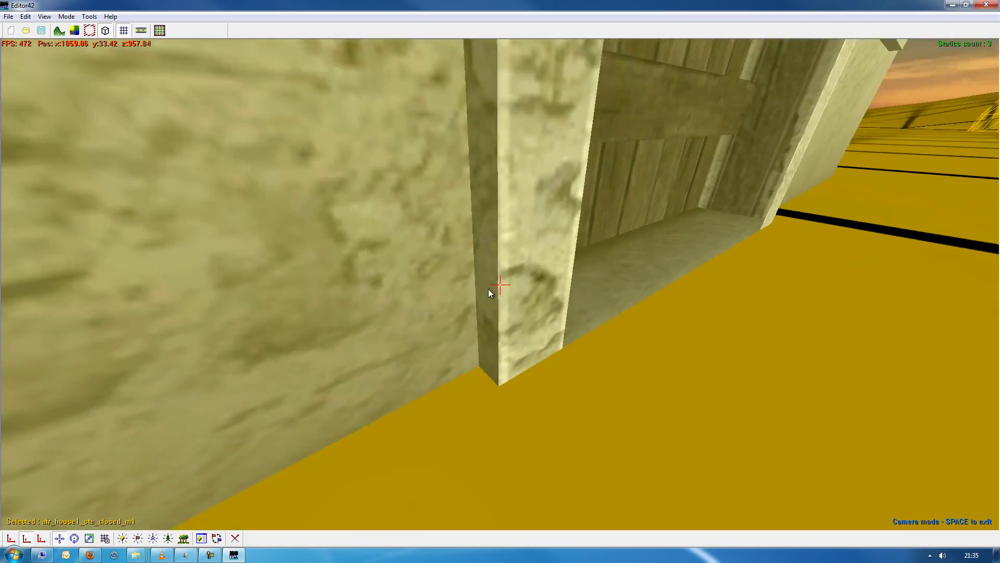
{"action": "key", "text": "s"}
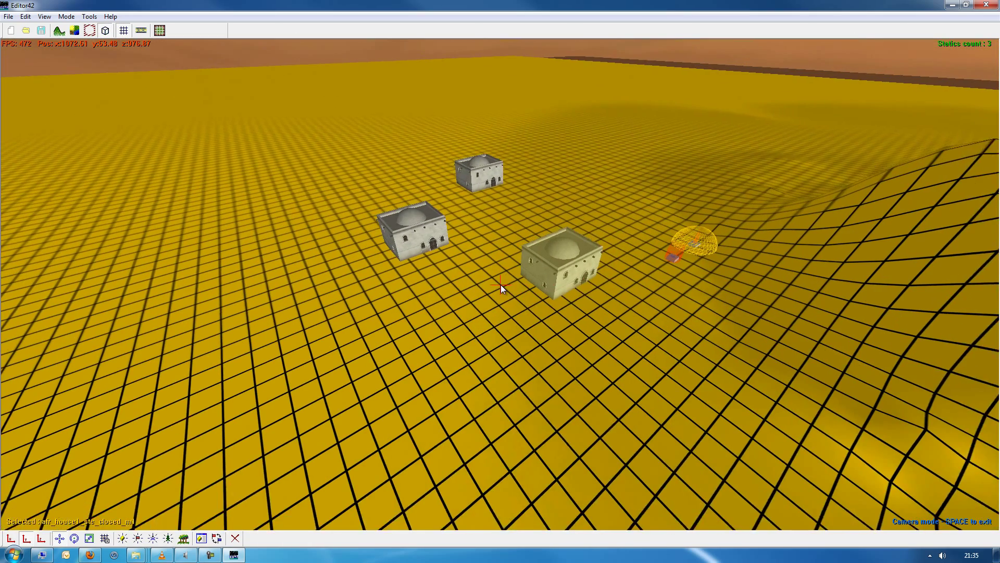
{"action": "key", "text": "a"}
{"action": "key", "text": "Right"}
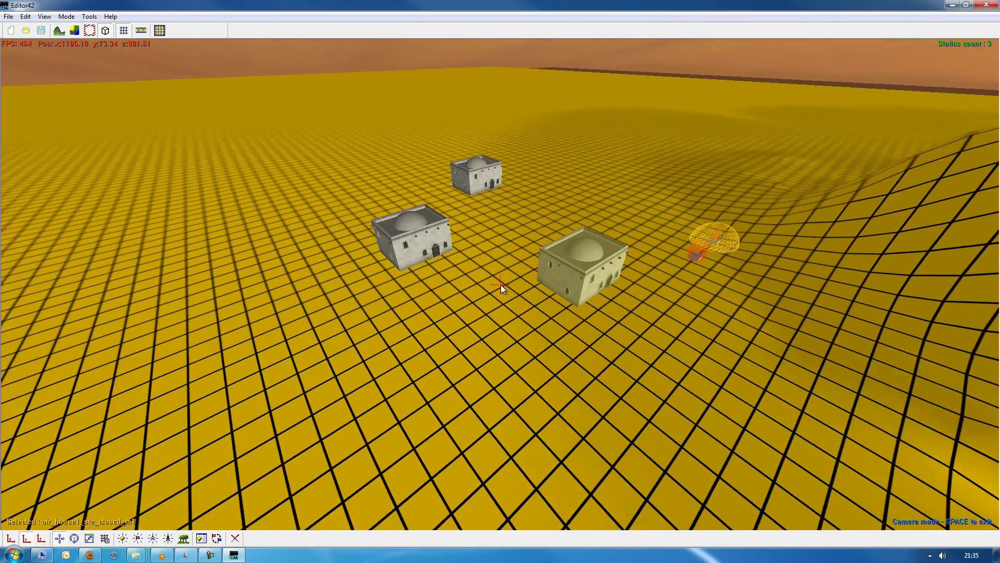
{"action": "key", "text": "s"}
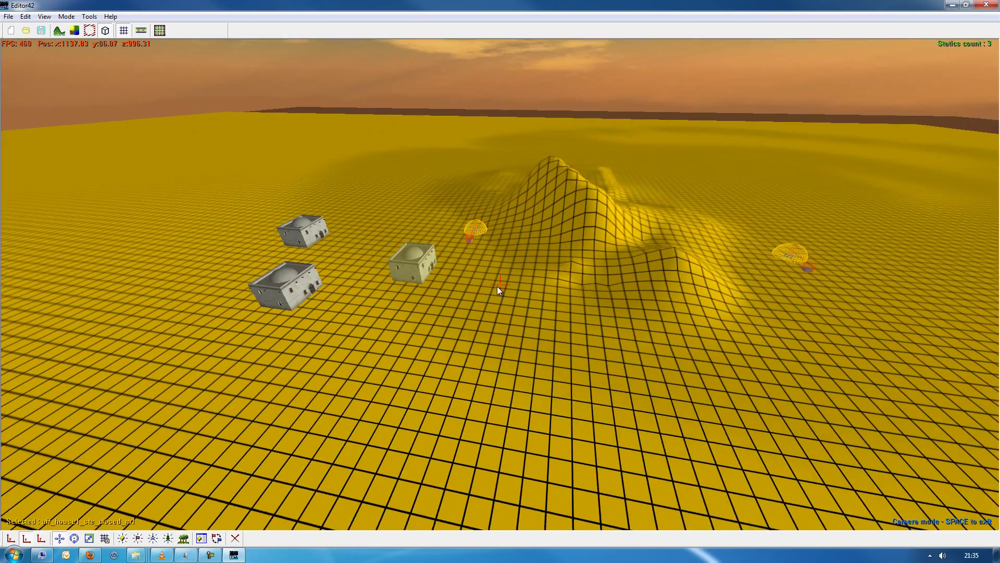
Find the pacific_palm_1_m1 object with the search term "palm" and place one palm beside the nearest unselected house.
{"action": "left_click", "coordinate": [121, 538]}
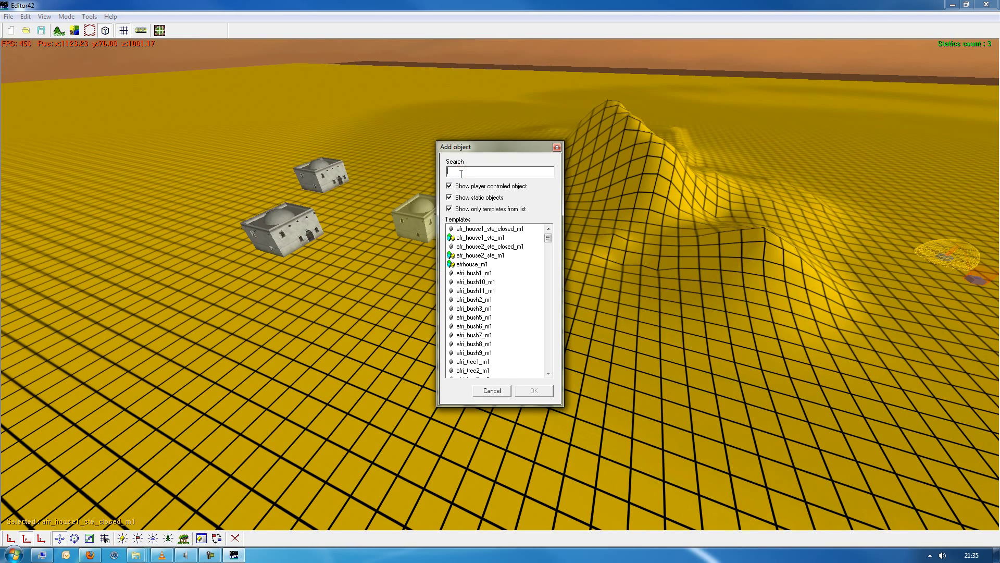
{"action": "type", "text": "palm"}
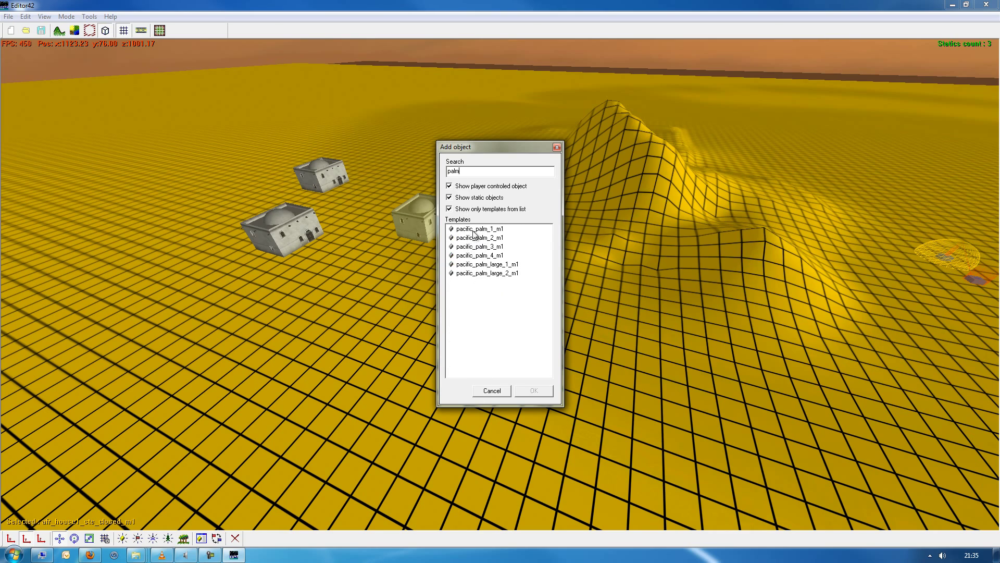
{"action": "double_click", "coordinate": [475, 228]}
{"action": "key", "text": "space"}
{"action": "key", "text": "w"}
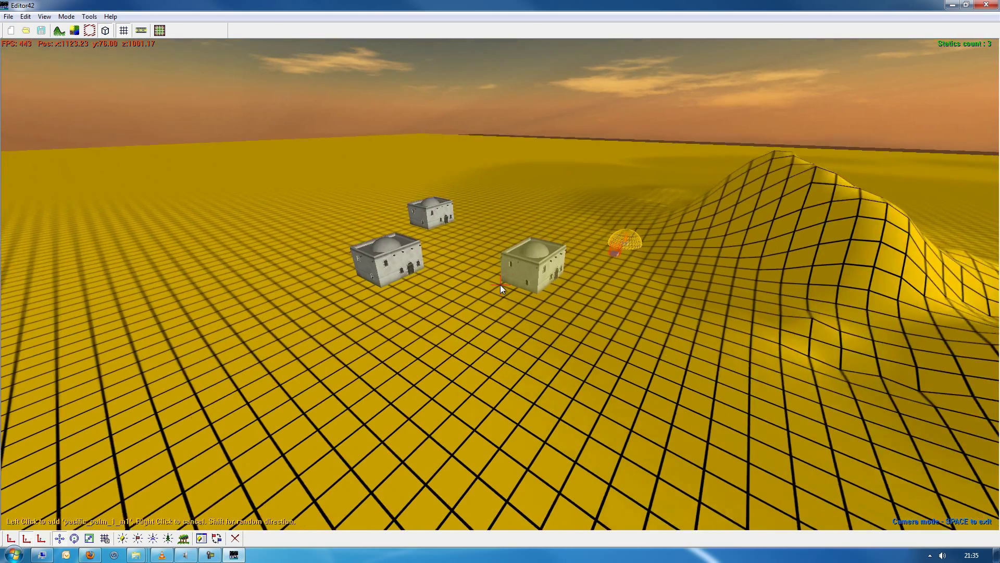
{"action": "key", "text": "space"}
{"action": "left_click", "coordinate": [439, 310]}
Place twelve more pacific_palm_1_m1 palms in a straight row leading away from the house, spaced ever more closely.
{"action": "key", "text": "space"}
{"action": "key", "text": "w"}
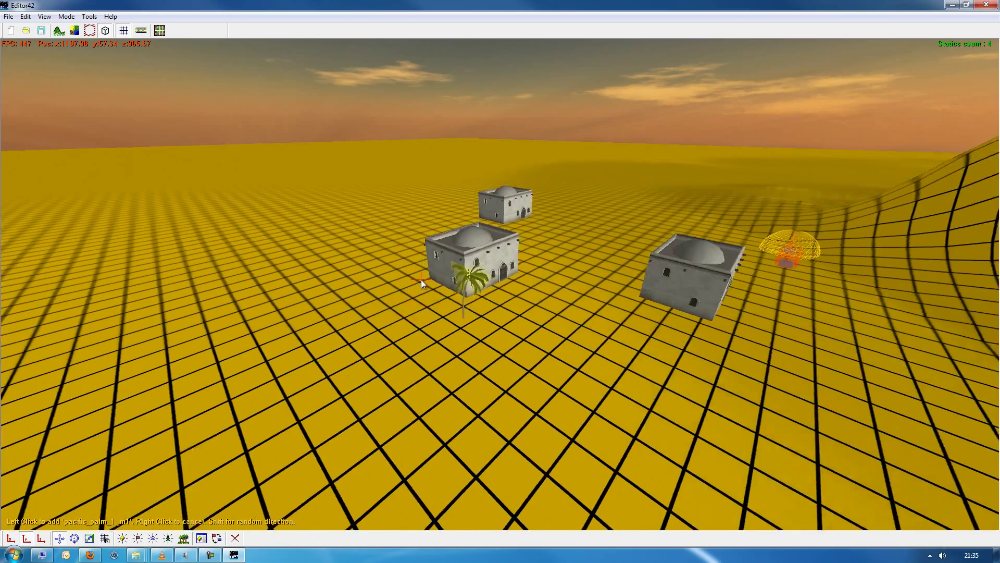
{"action": "key", "text": "w"}
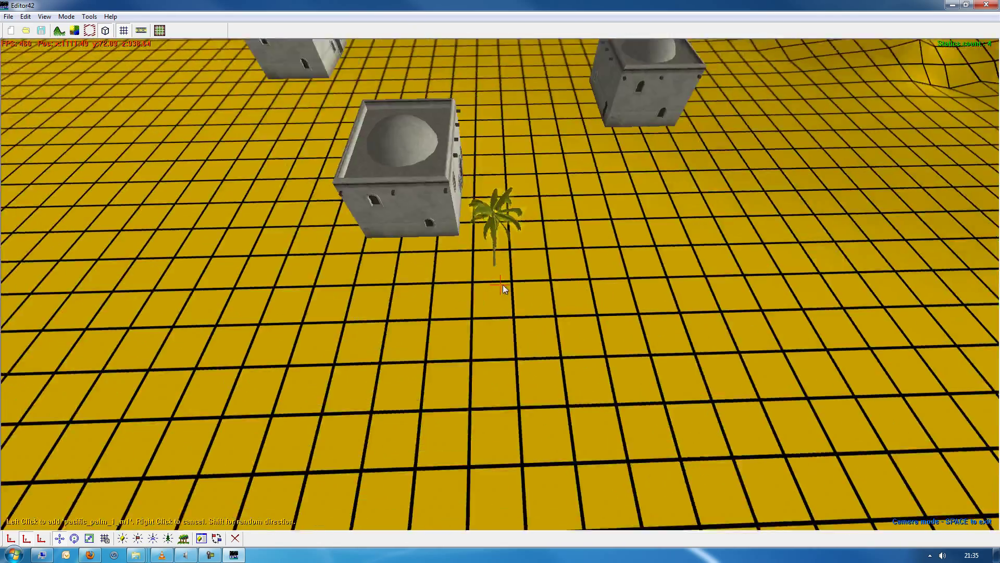
{"action": "key", "text": "w"}
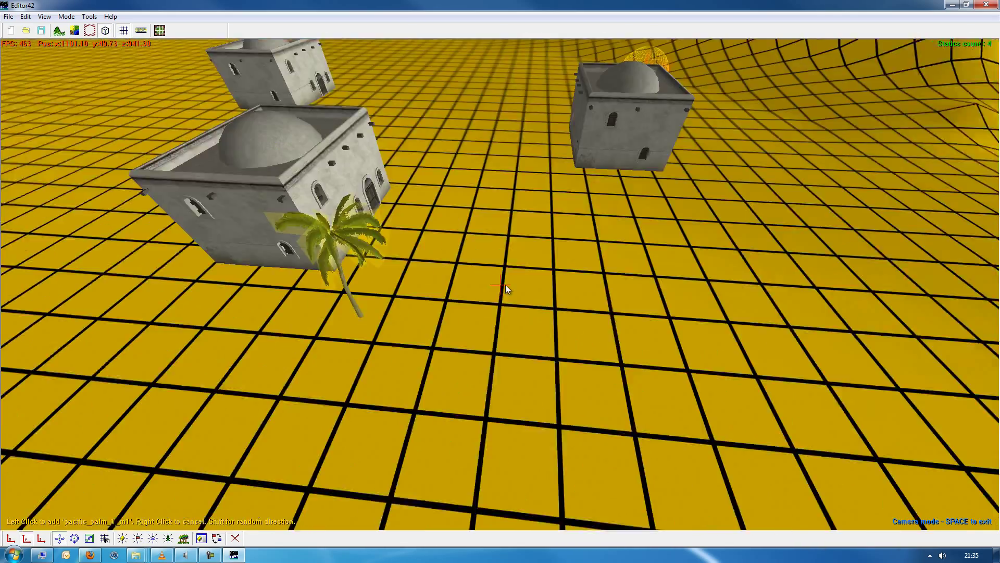
{"action": "key", "text": "w"}
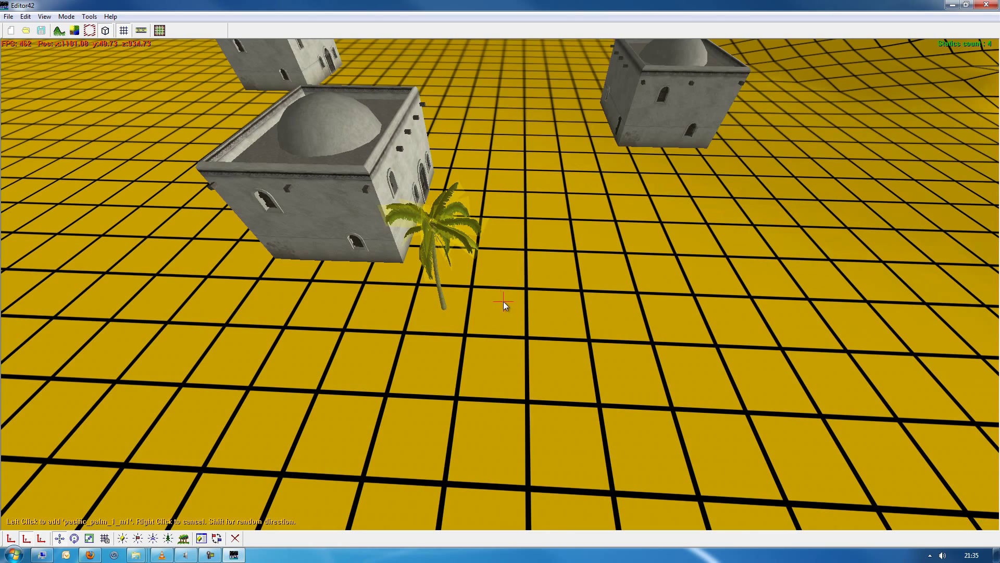
{"action": "left_click", "coordinate": [501, 297]}
{"action": "left_click", "coordinate": [533, 299]}
{"action": "left_click", "coordinate": [572, 295]}
{"action": "left_click", "coordinate": [597, 296]}
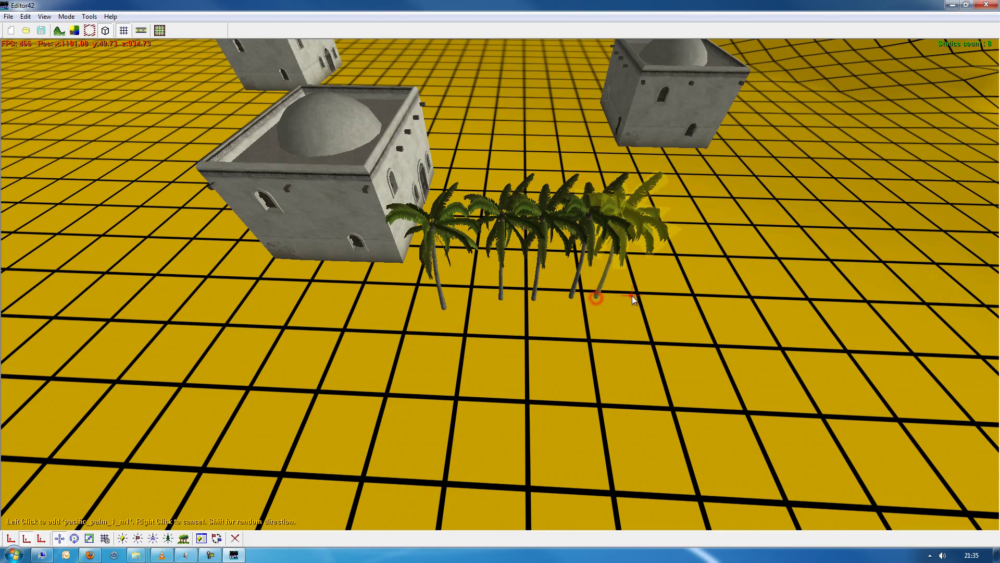
{"action": "left_click", "coordinate": [632, 294]}
{"action": "left_click", "coordinate": [661, 292]}
{"action": "left_click", "coordinate": [672, 294]}
{"action": "left_click", "coordinate": [696, 292]}
{"action": "left_click", "coordinate": [712, 293]}
{"action": "left_click", "coordinate": [735, 292]}
{"action": "left_click", "coordinate": [749, 291]}
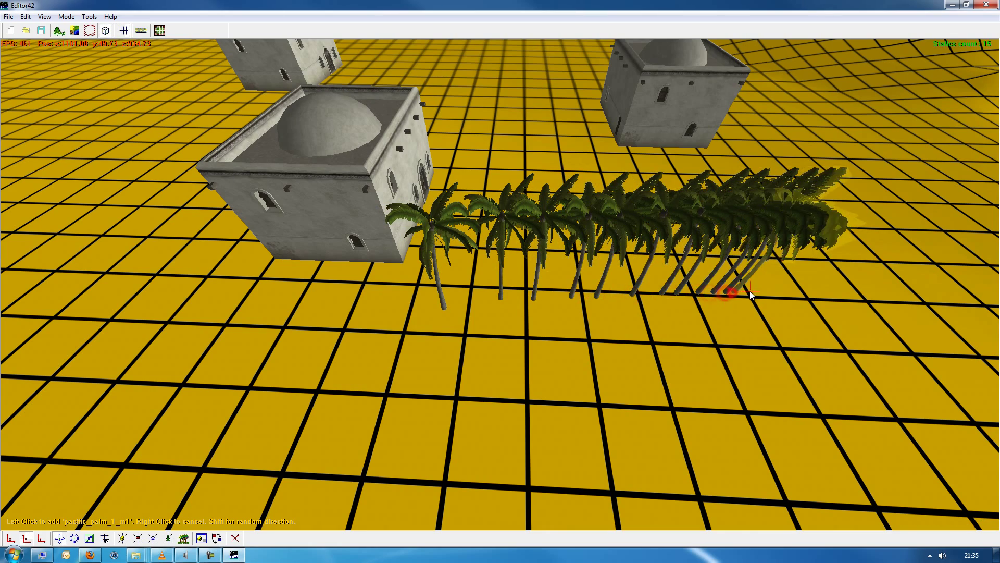
{"action": "left_click", "coordinate": [764, 290]}
Scatter 21 pacific_palm_1_m1 palms as a loose grove on the open ground in front of the palm row.
{"action": "key", "text": "space"}
{"action": "key", "text": "d"}
{"action": "key", "text": "s"}
{"action": "key", "text": "space"}
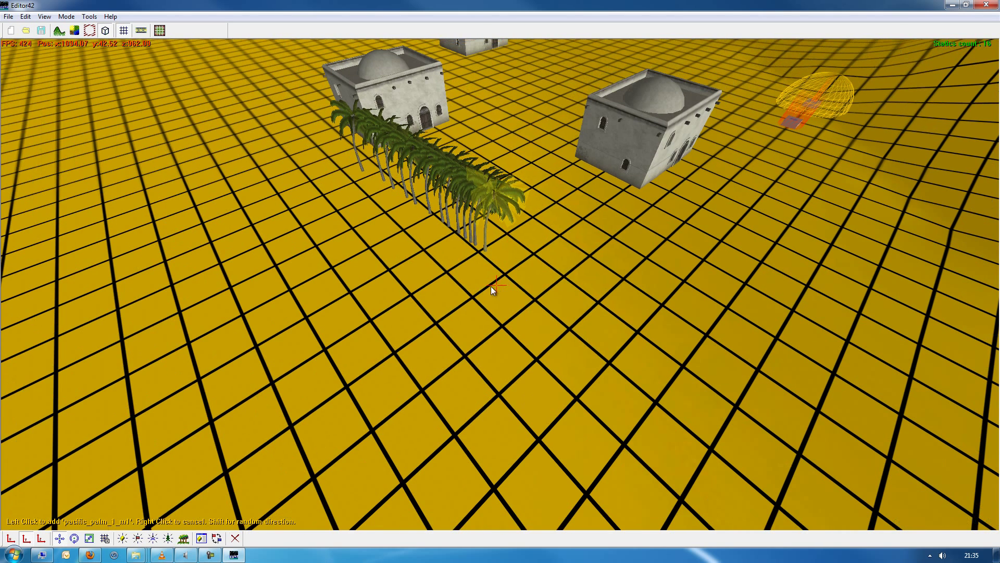
{"action": "left_click", "coordinate": [342, 297]}
{"action": "left_click", "coordinate": [357, 305]}
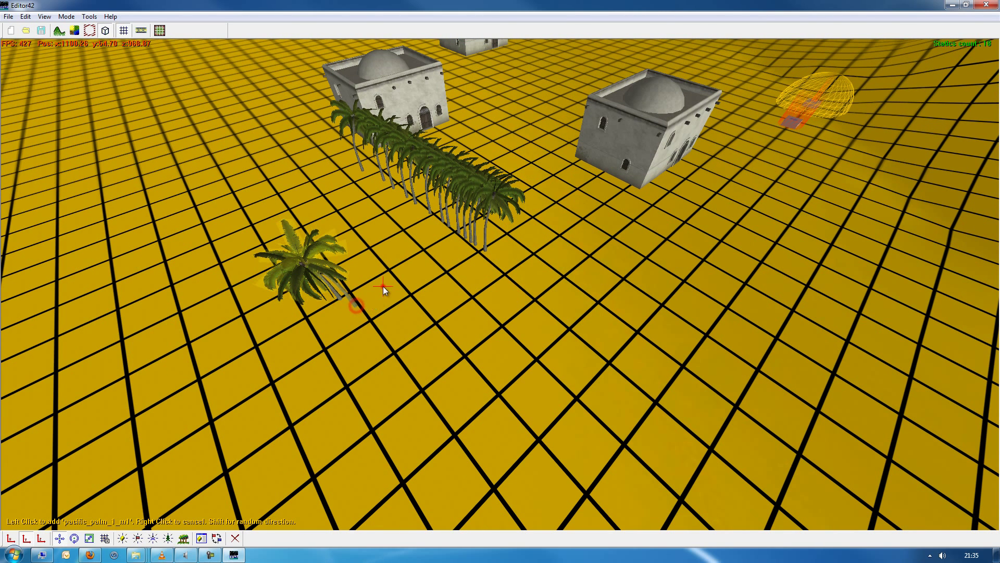
{"action": "left_click", "coordinate": [383, 286]}
{"action": "left_click", "coordinate": [399, 307]}
{"action": "left_click", "coordinate": [421, 328]}
{"action": "left_click", "coordinate": [442, 296]}
{"action": "left_click", "coordinate": [484, 292]}
{"action": "left_click", "coordinate": [488, 326]}
{"action": "left_click", "coordinate": [442, 363]}
{"action": "left_click", "coordinate": [396, 359]}
{"action": "left_click", "coordinate": [333, 358]}
{"action": "left_click", "coordinate": [260, 350]}
{"action": "left_click", "coordinate": [213, 346]}
{"action": "left_click", "coordinate": [177, 398]}
{"action": "left_click", "coordinate": [234, 409]}
{"action": "left_click", "coordinate": [318, 409]}
{"action": "left_click", "coordinate": [375, 406]}
{"action": "left_click", "coordinate": [453, 392]}
{"action": "left_click", "coordinate": [506, 381]}
{"action": "left_click", "coordinate": [546, 367]}
{"action": "left_click", "coordinate": [604, 292]}
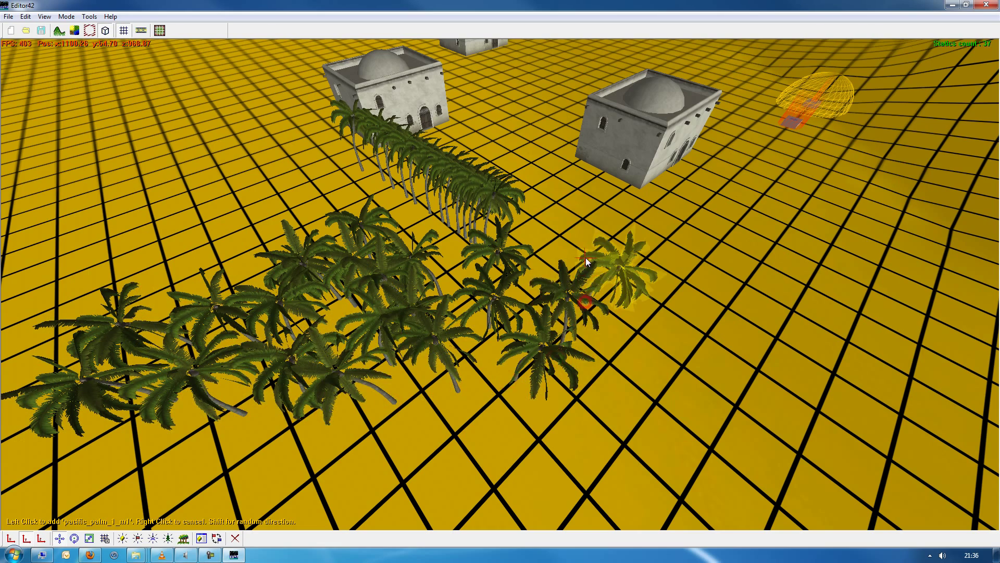
Examine the palm row and grove from ground level among the trunks and from above the map.
{"action": "key", "text": "space"}
{"action": "key", "text": "w"}
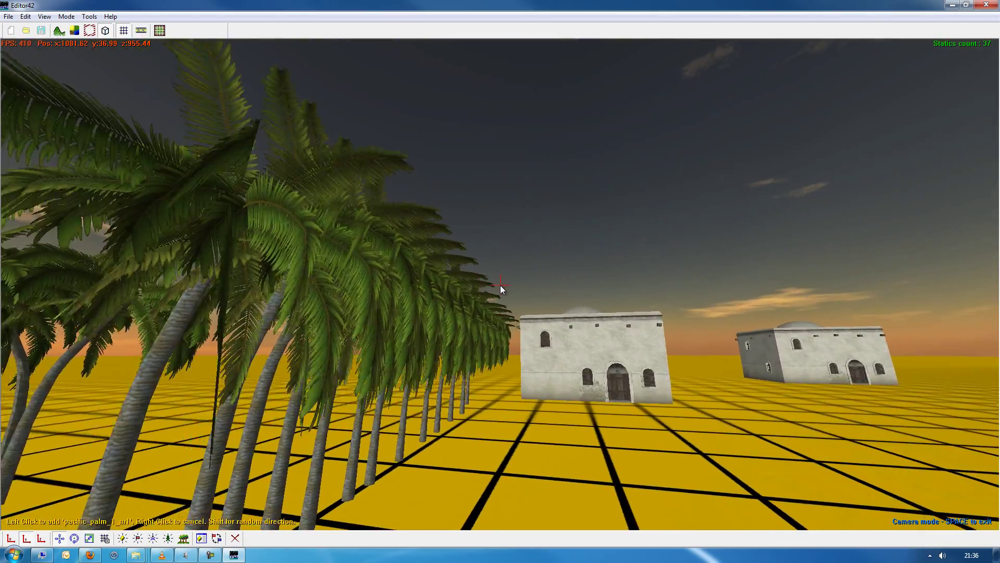
{"action": "key", "text": "Left"}
{"action": "key", "text": "Right"}
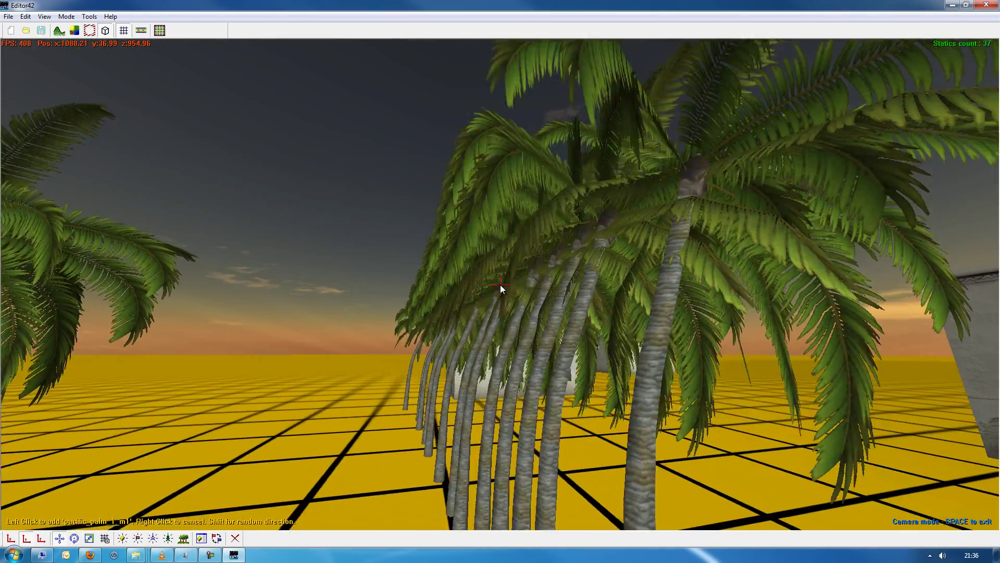
{"action": "key", "text": "Left"}
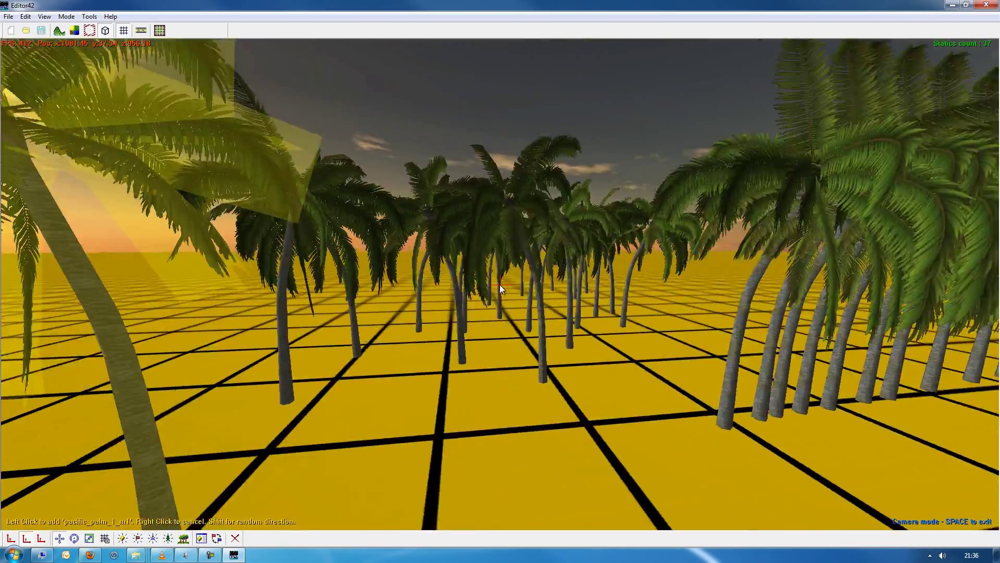
{"action": "key", "text": "Right"}
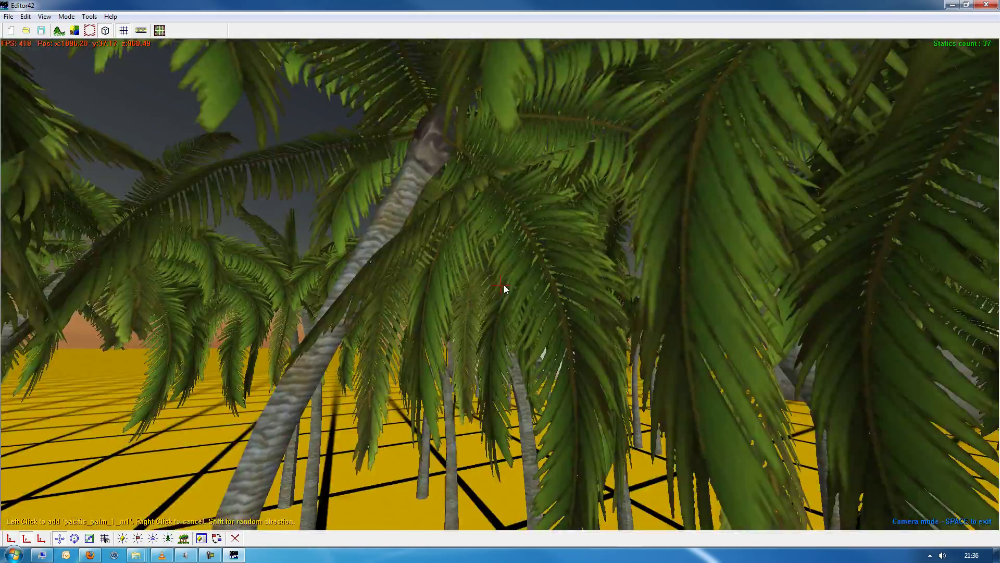
{"action": "key", "text": "Down"}
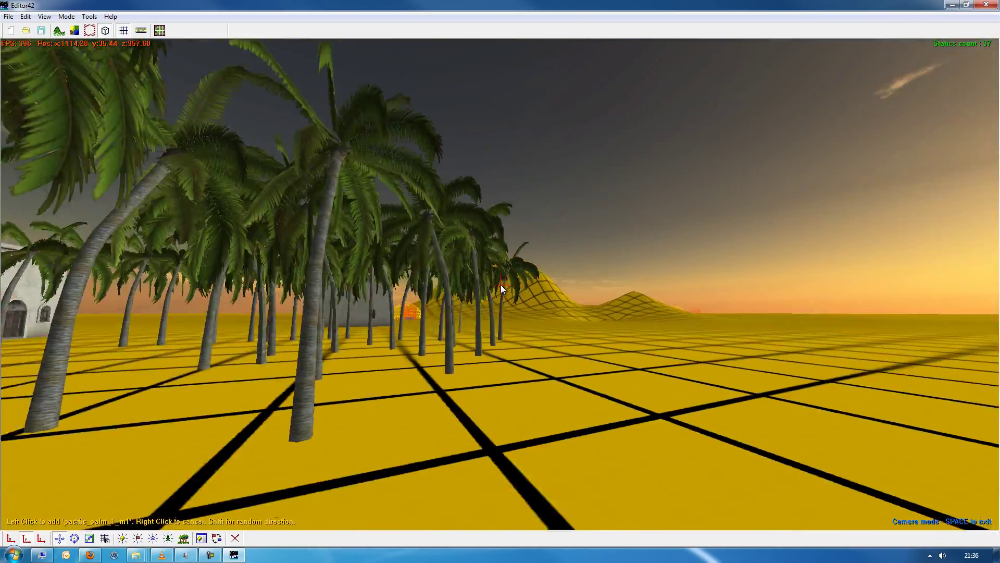
{"action": "key", "text": "Up"}
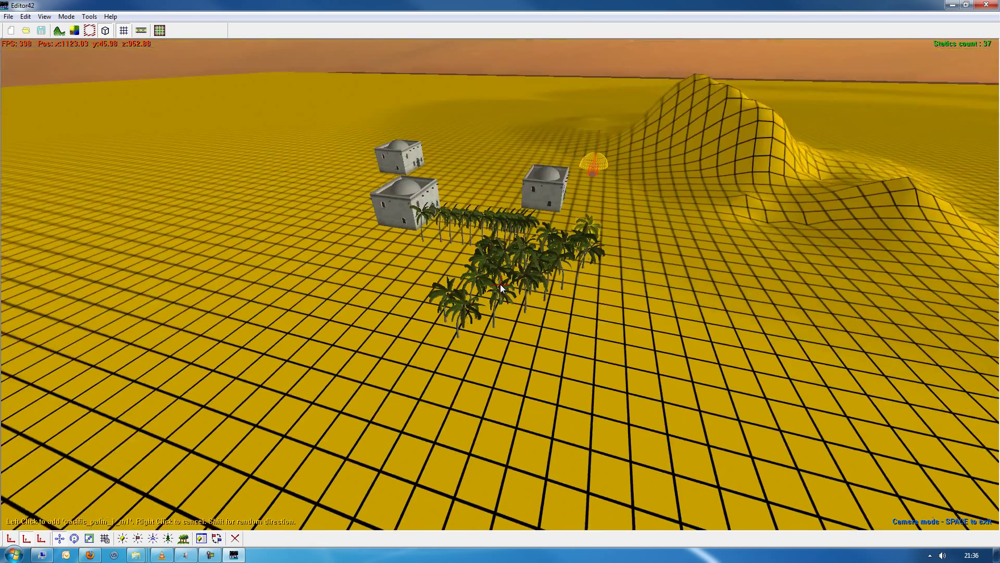
{"action": "key", "text": "Up"}
{"action": "key", "text": "space"}
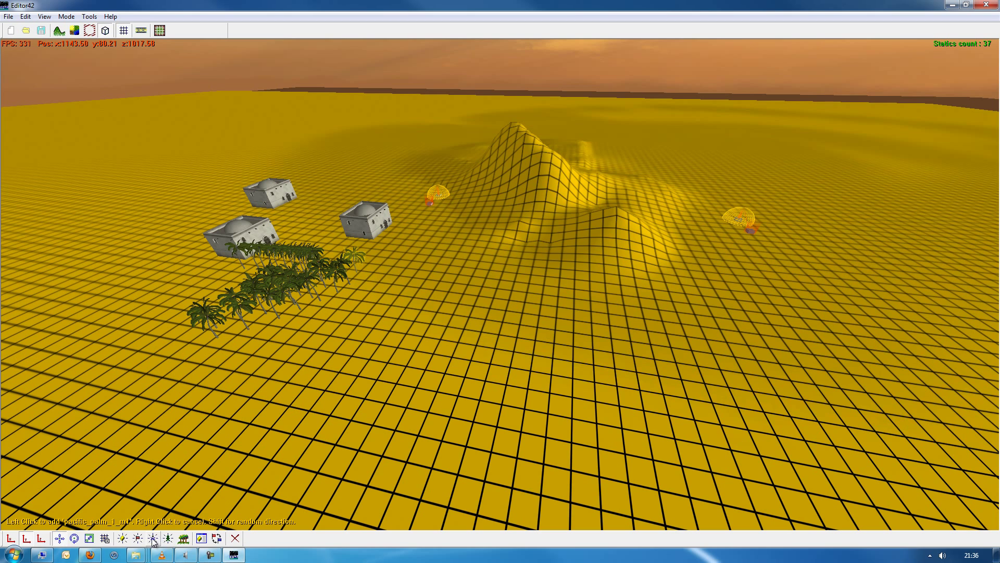
Create a new object spawner template named willyspawner.
{"action": "left_click", "coordinate": [153, 537]}
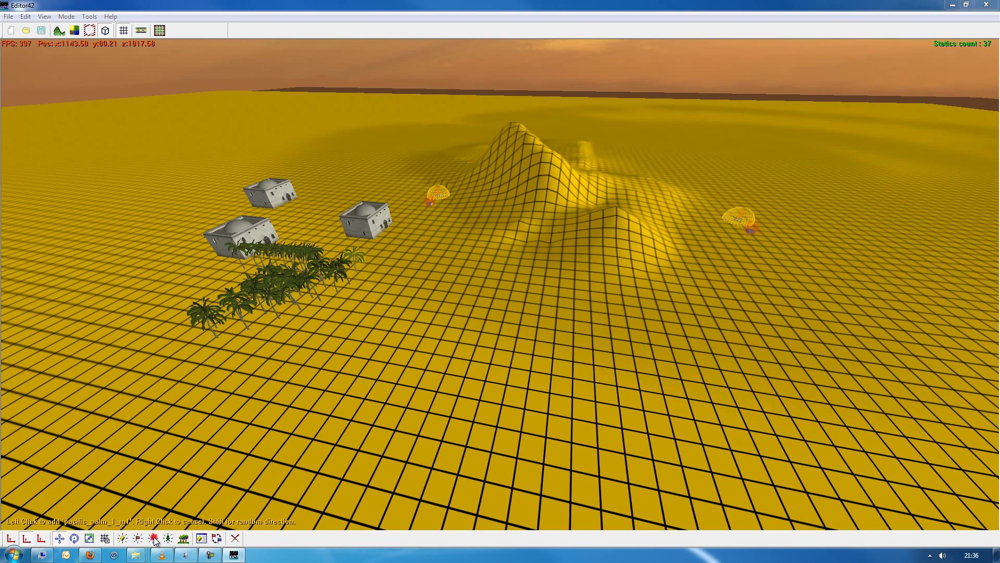
{"action": "left_click", "coordinate": [453, 295]}
{"action": "left_click_drag", "start_coordinate": [503, 194], "coordinate": [386, 201]}
{"action": "type", "text": "willyspawner"}
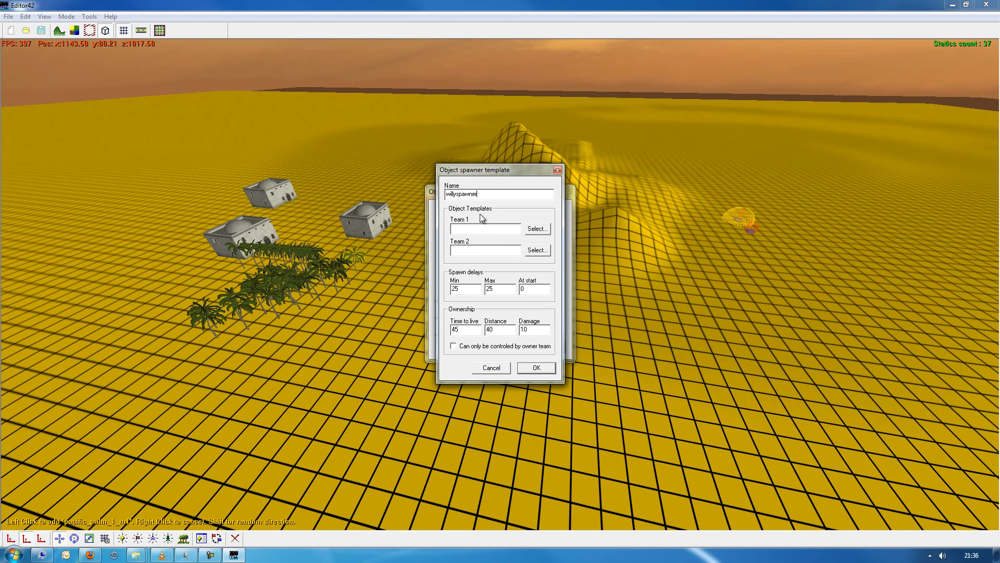
Assign the willy vehicle as the spawner's Team 1 object template.
{"action": "left_click", "coordinate": [476, 227]}
{"action": "left_click", "coordinate": [474, 245]}
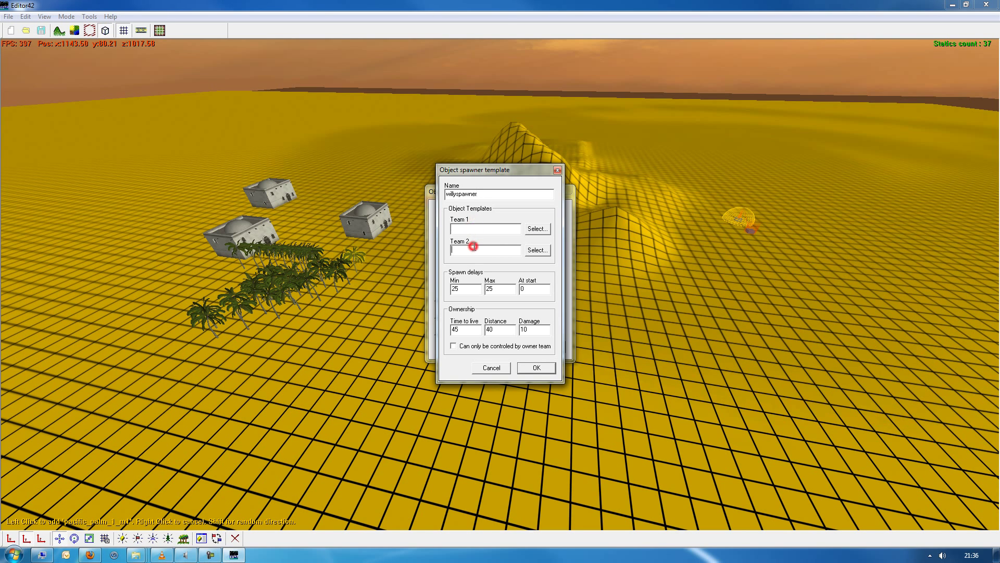
{"action": "left_click", "coordinate": [533, 232]}
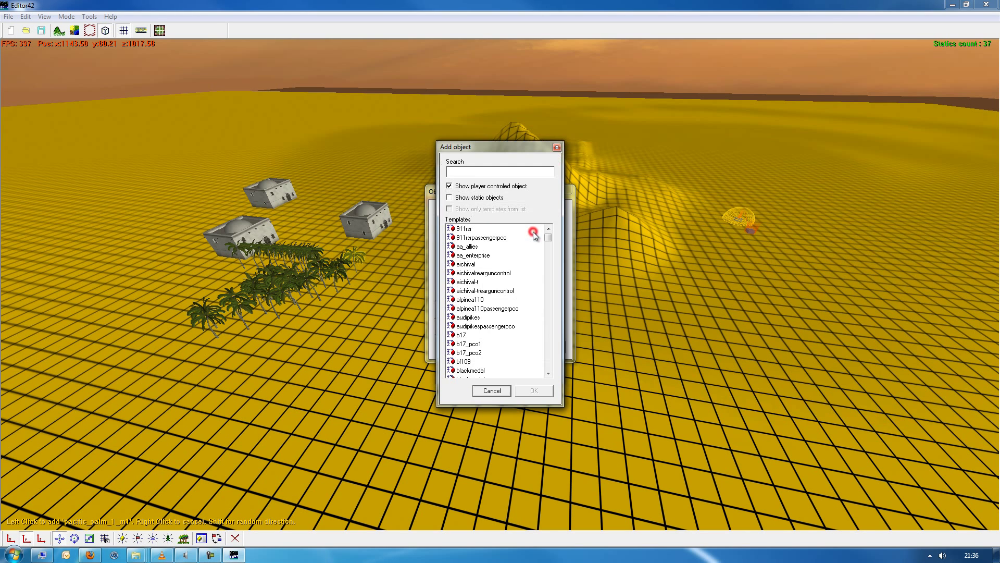
{"action": "left_click", "coordinate": [477, 173]}
{"action": "double_click", "coordinate": [461, 229]}
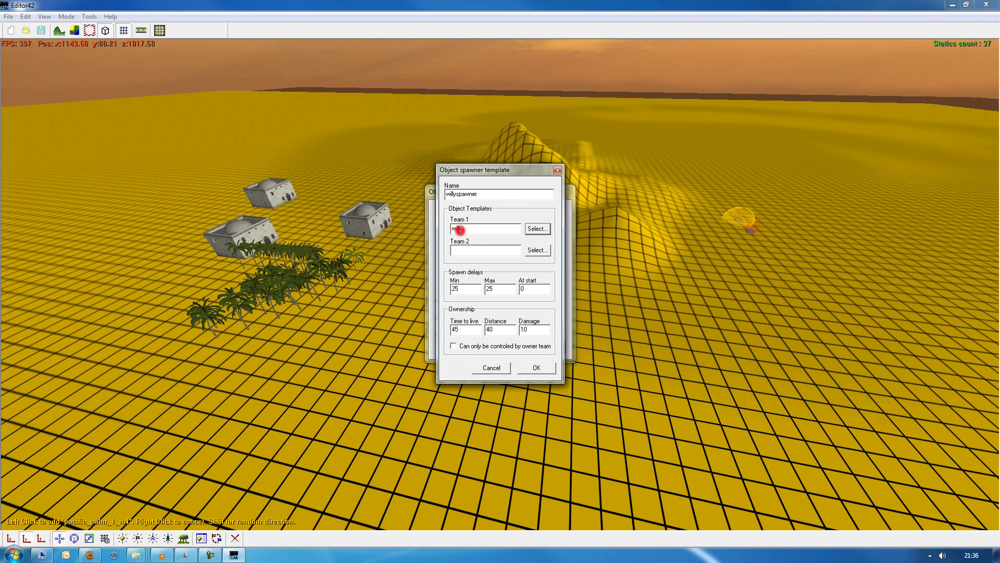
Assign the kubelwagen vehicle as the spawner's Team 2 object template.
{"action": "left_click", "coordinate": [480, 250]}
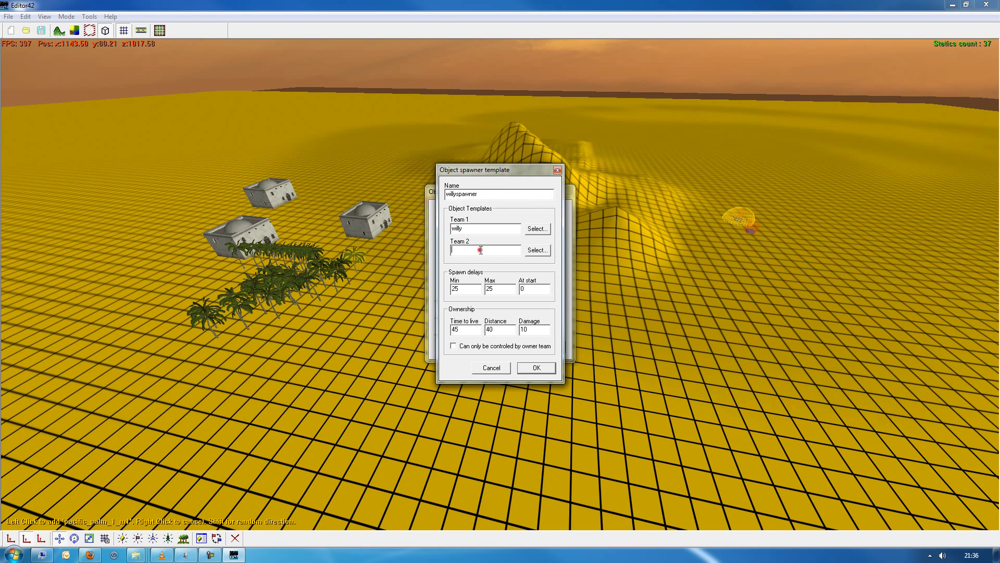
{"action": "left_click", "coordinate": [537, 250]}
{"action": "left_click", "coordinate": [461, 168]}
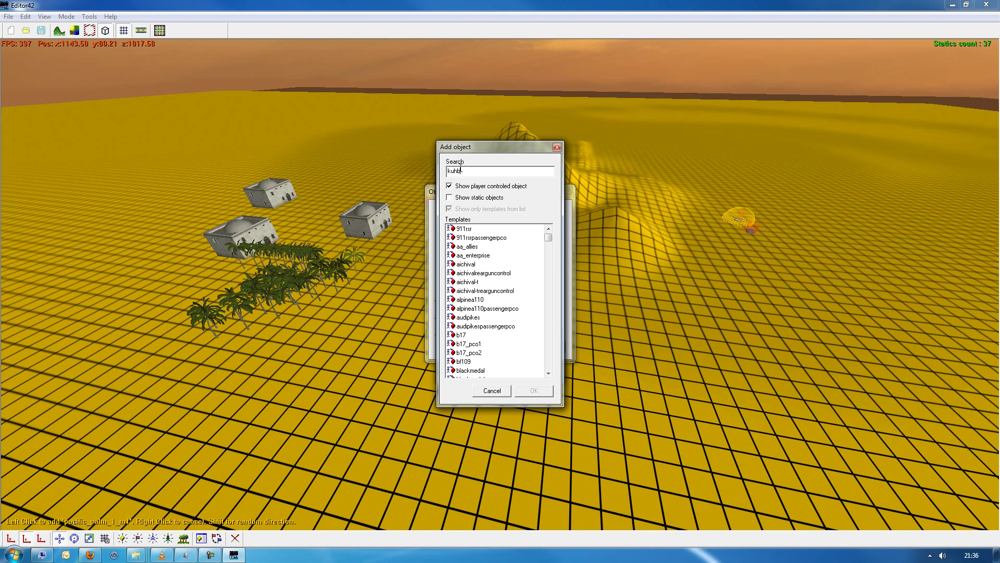
{"action": "type", "text": "kub"}
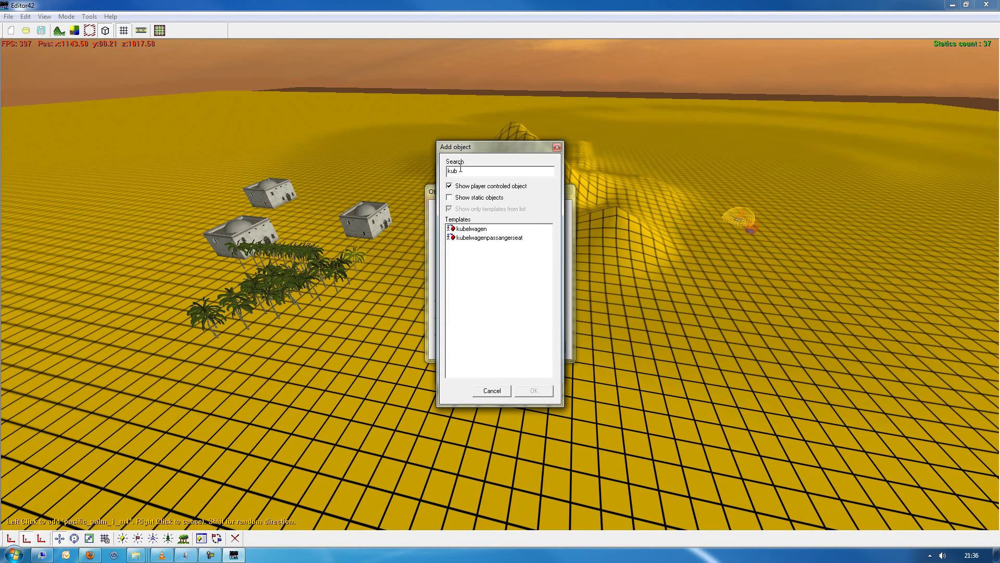
{"action": "double_click", "coordinate": [464, 230]}
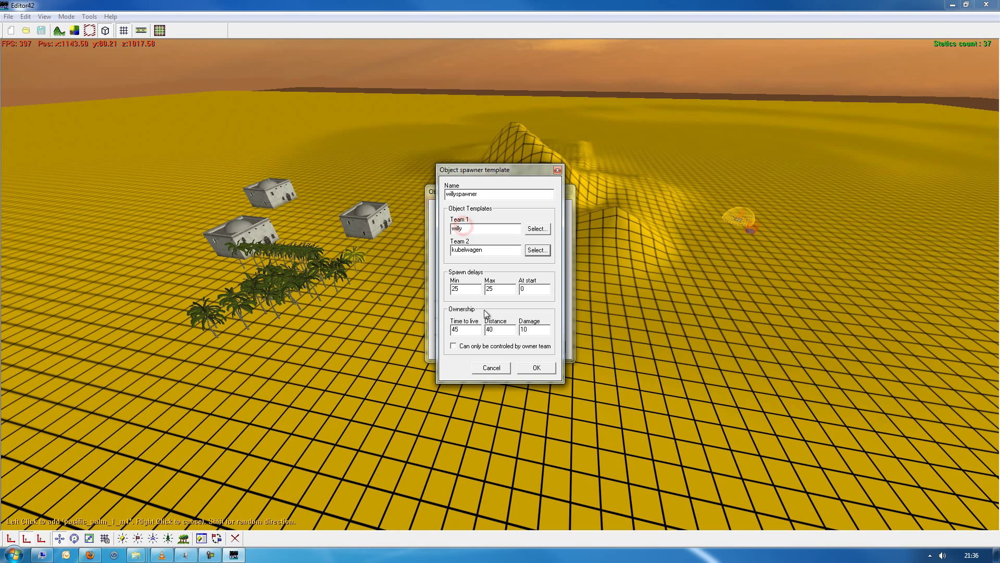
Review the willyspawner template's spawn delays and ownership settings and save it with the default values.
{"action": "double_click", "coordinate": [469, 289]}
{"action": "double_click", "coordinate": [497, 288]}
{"action": "double_click", "coordinate": [540, 290]}
{"action": "double_click", "coordinate": [468, 328]}
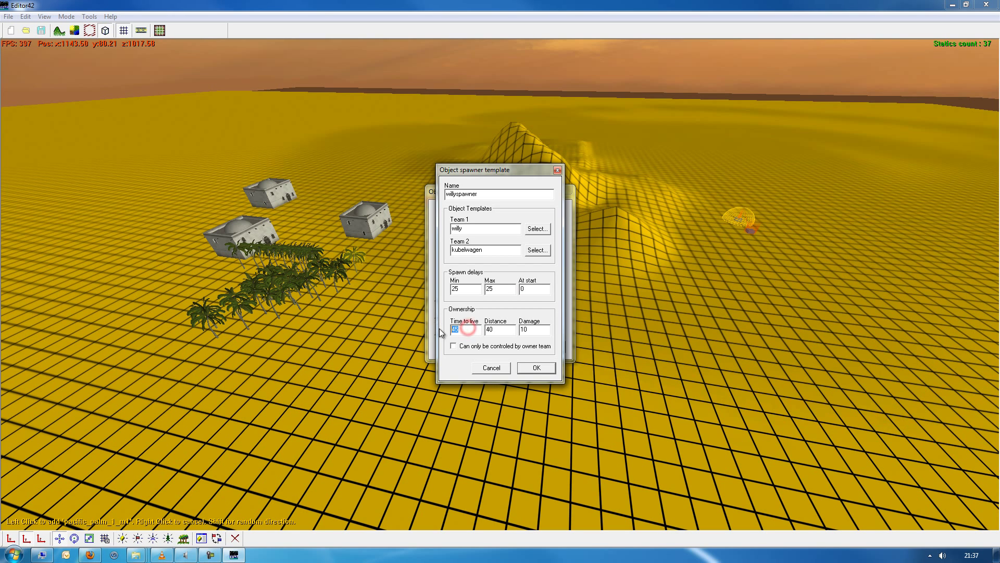
{"action": "double_click", "coordinate": [496, 329]}
{"action": "left_click", "coordinate": [534, 369]}
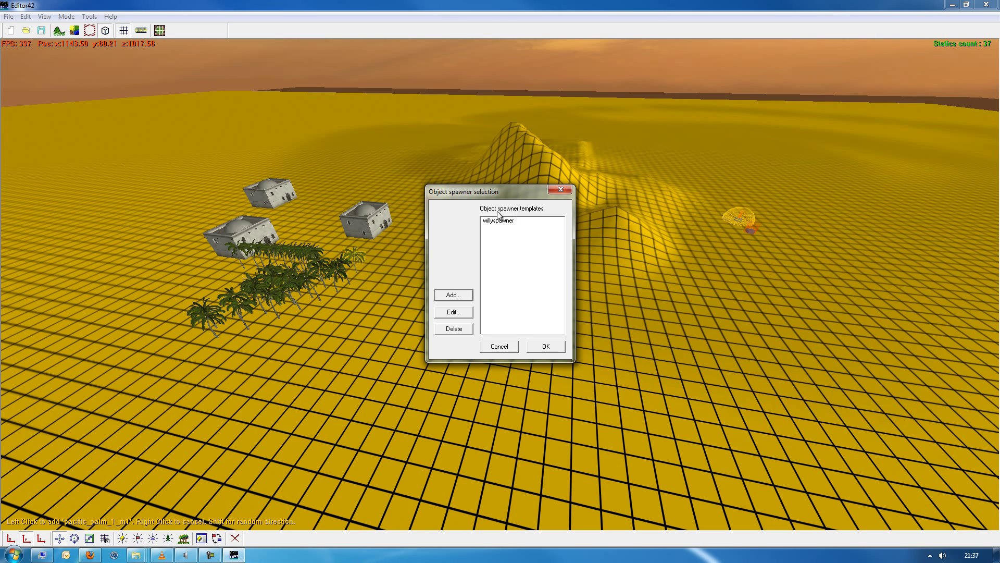
Place a willyspawner instance, controlled by the nearest control point, beside the base farther from the houses.
{"action": "left_click", "coordinate": [499, 223]}
{"action": "left_click", "coordinate": [535, 347]}
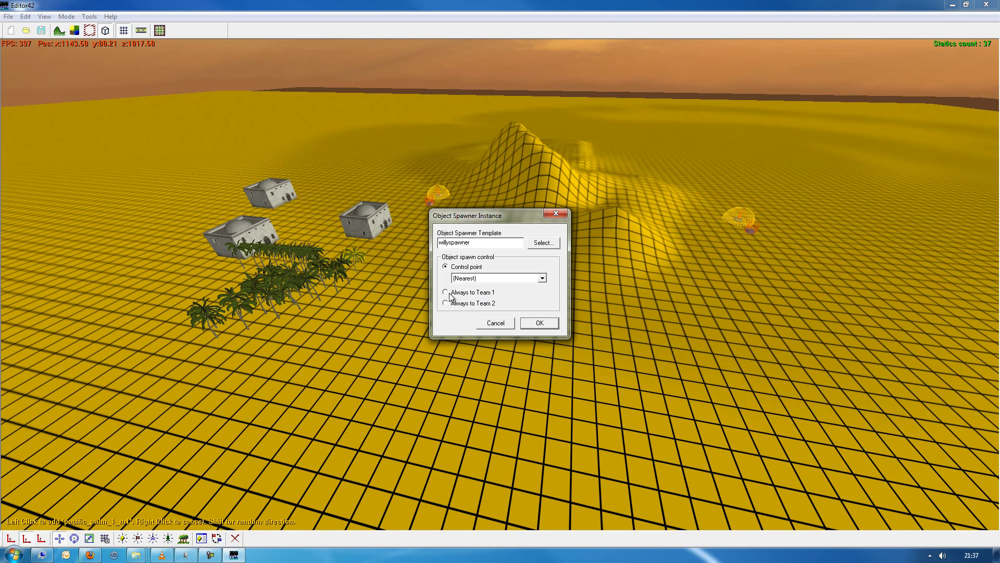
{"action": "left_click", "coordinate": [464, 279]}
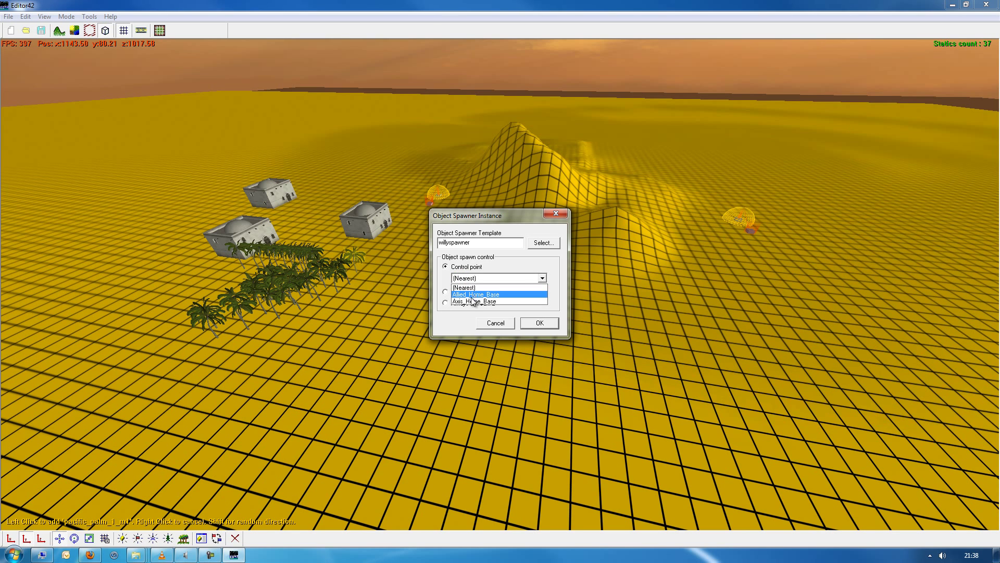
{"action": "left_click", "coordinate": [453, 322]}
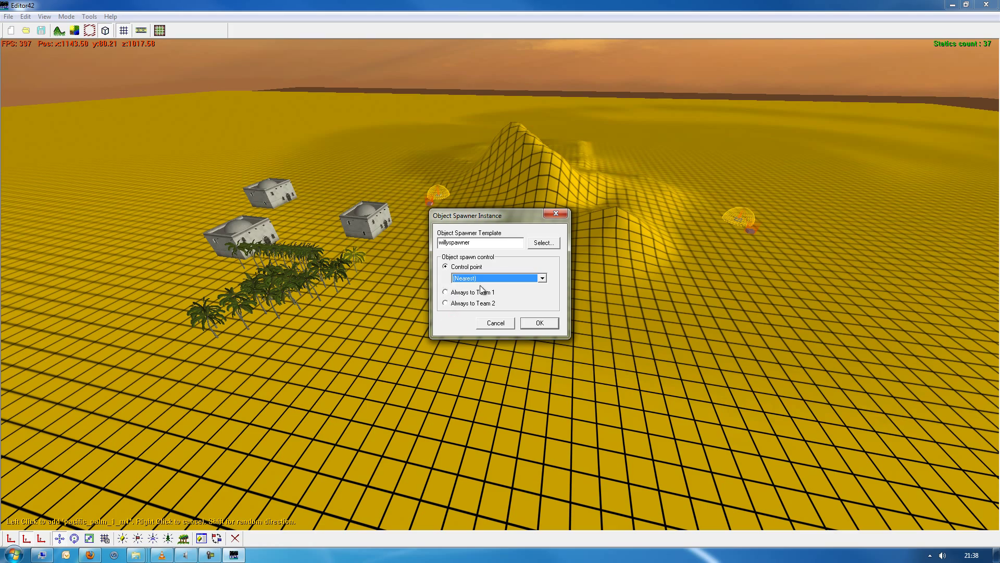
{"action": "left_click", "coordinate": [539, 323]}
{"action": "key", "text": "space"}
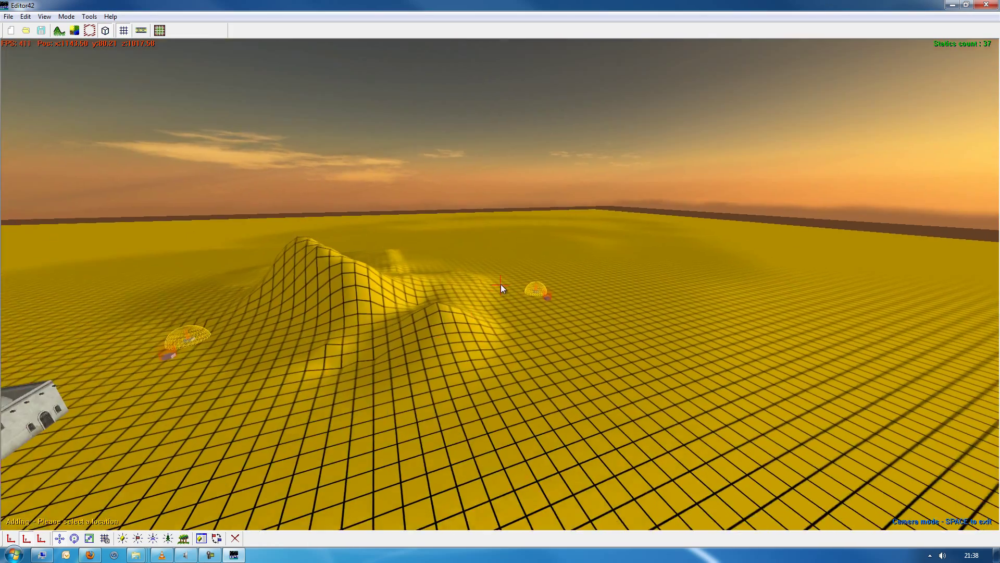
{"action": "key", "text": "w"}
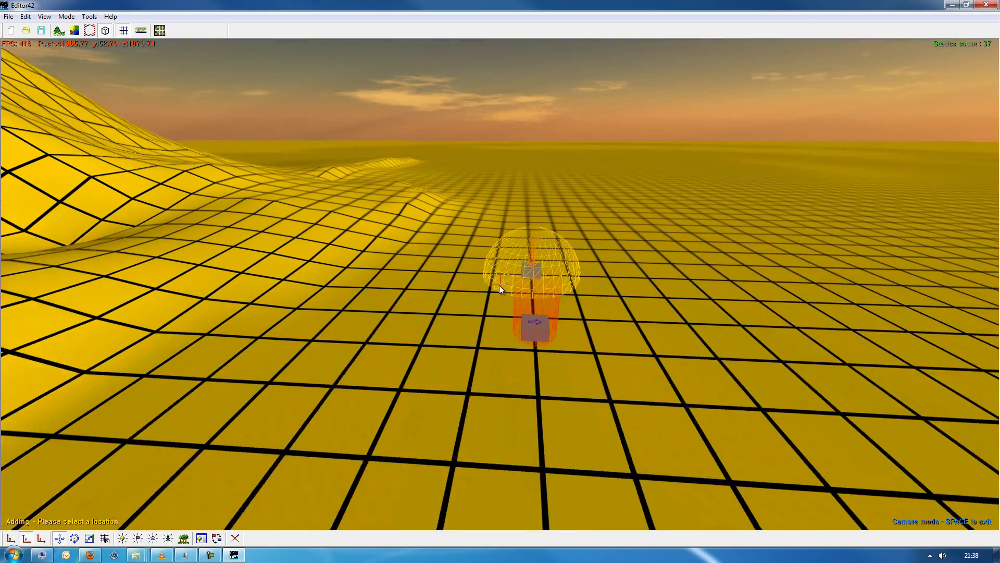
{"action": "key", "text": "w"}
{"action": "key", "text": "space"}
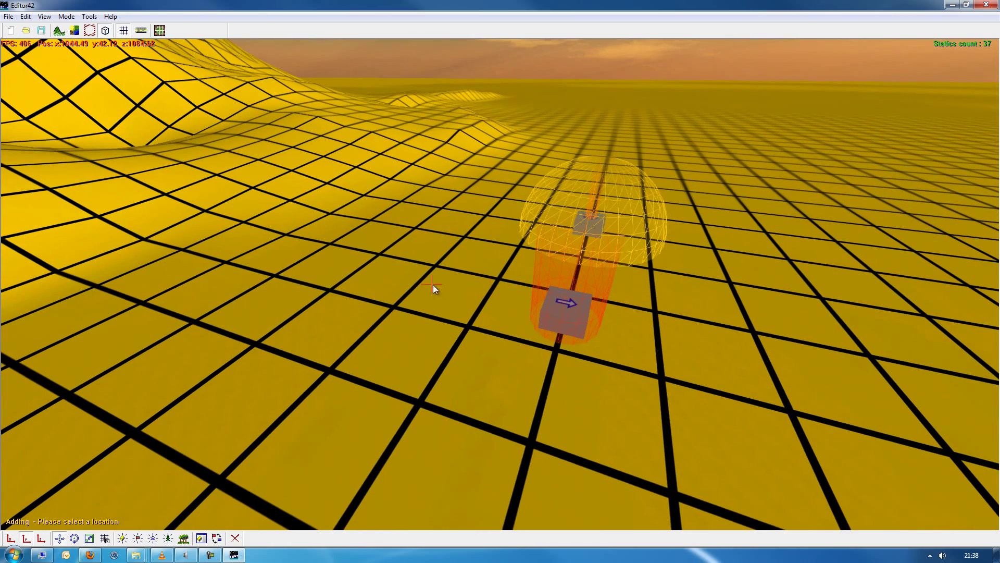
{"action": "left_click", "coordinate": [405, 283]}
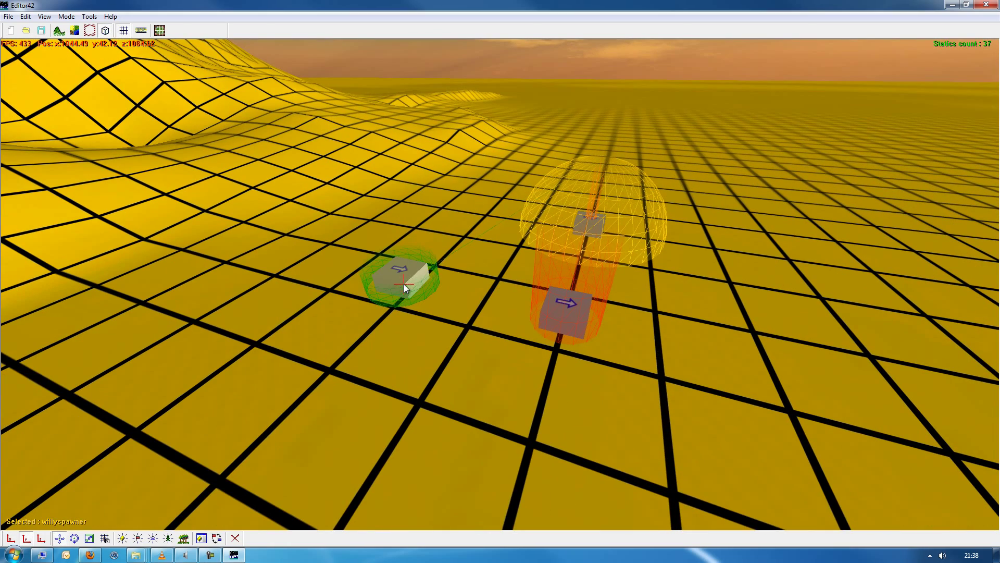
Place a second willyspawner instance, also controlled by the nearest control point, beside the base closer to the houses.
{"action": "key", "text": "space"}
{"action": "key", "text": "w"}
{"action": "key", "text": "w"}
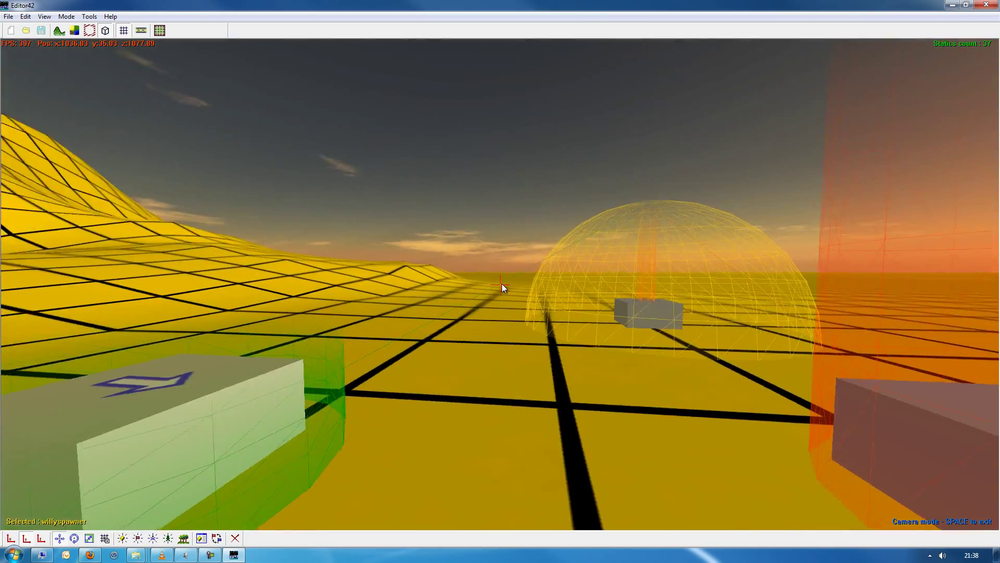
{"action": "mouse_move", "coordinate": [501, 287]}
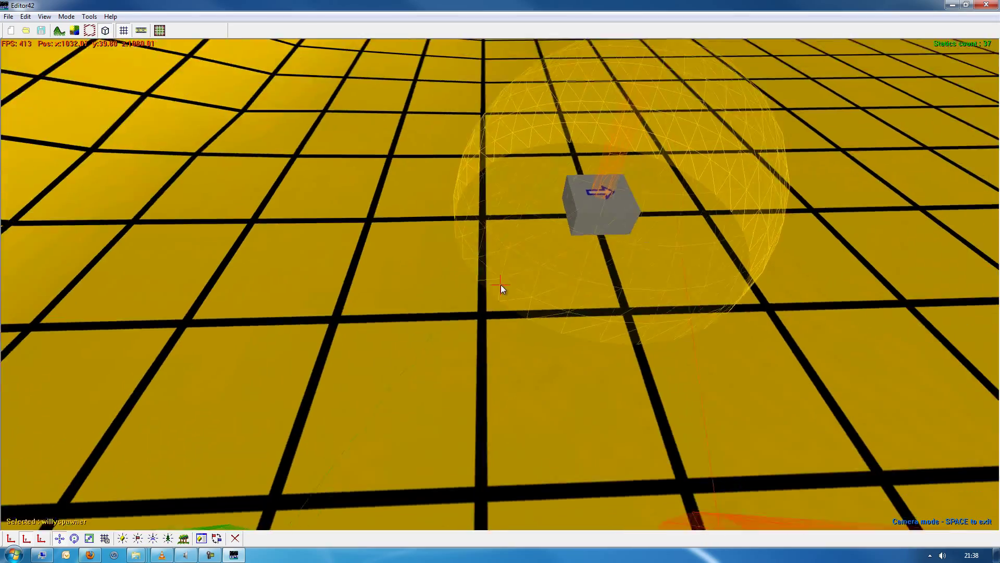
{"action": "scroll", "coordinate": [500, 284], "scroll_direction": "down", "scroll_amount": 10}
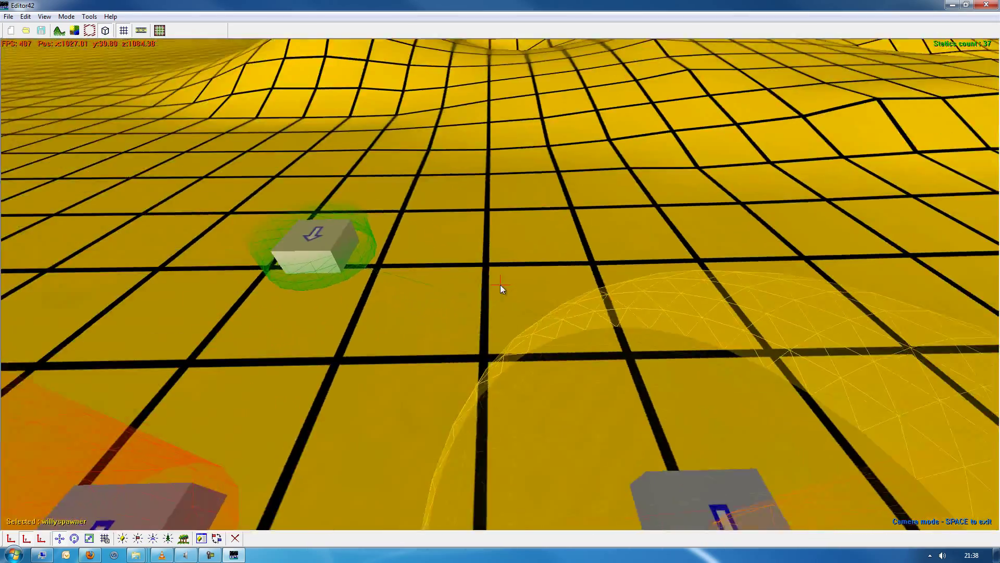
{"action": "scroll", "coordinate": [500, 284], "scroll_direction": "down", "scroll_amount": 5}
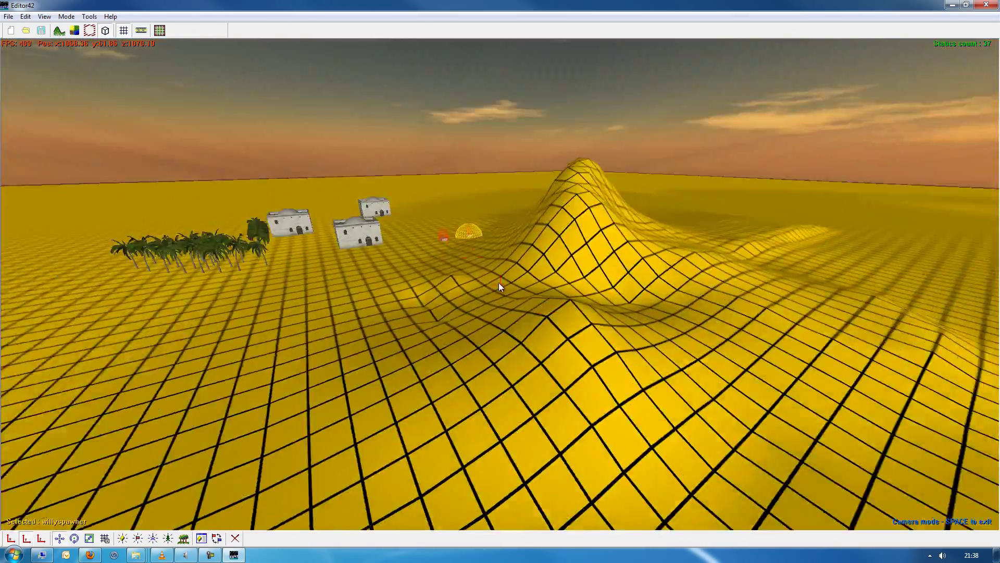
{"action": "key", "text": "w"}
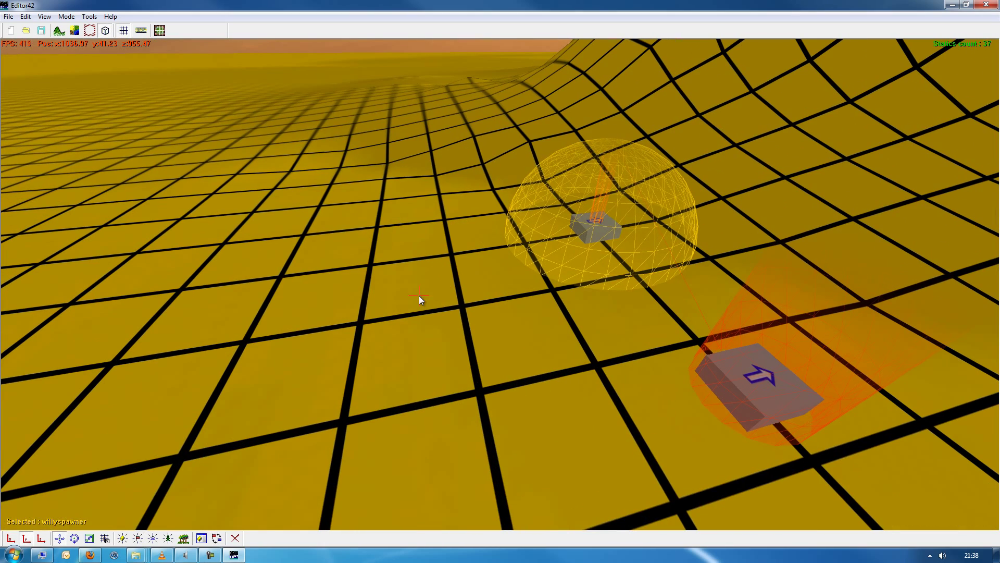
{"action": "left_click", "coordinate": [419, 295]}
{"action": "left_click", "coordinate": [152, 538]}
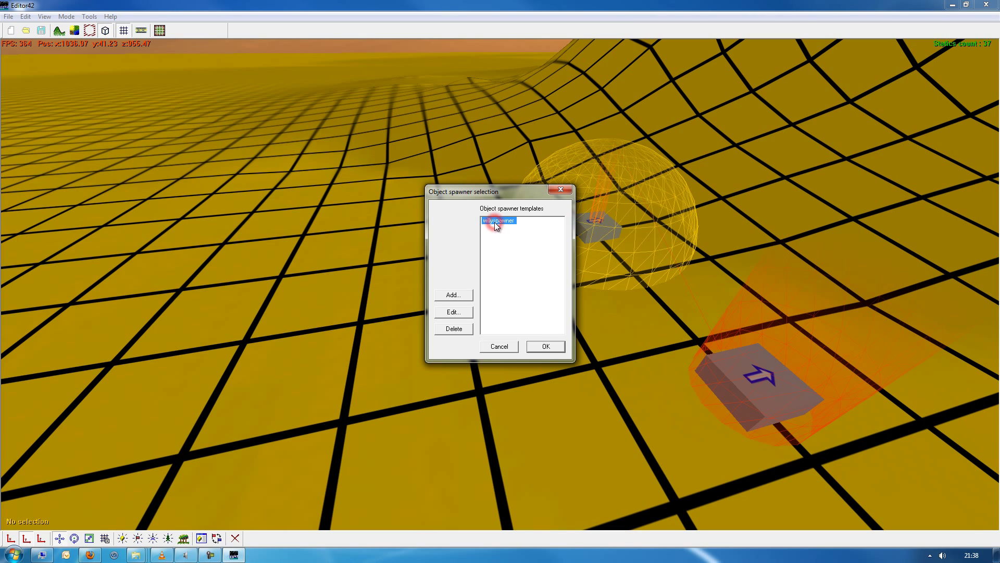
{"action": "left_click", "coordinate": [543, 346]}
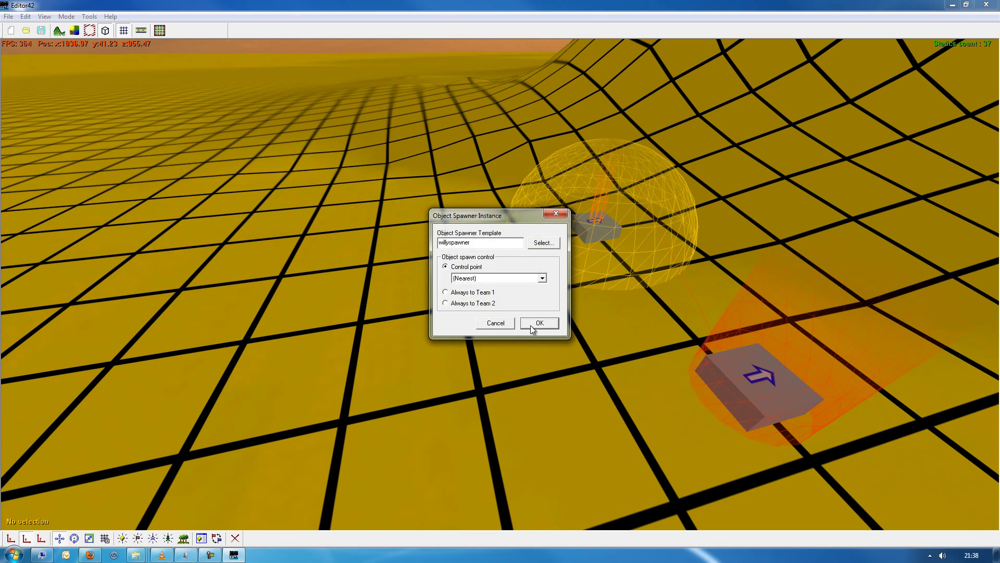
{"action": "left_click", "coordinate": [534, 329]}
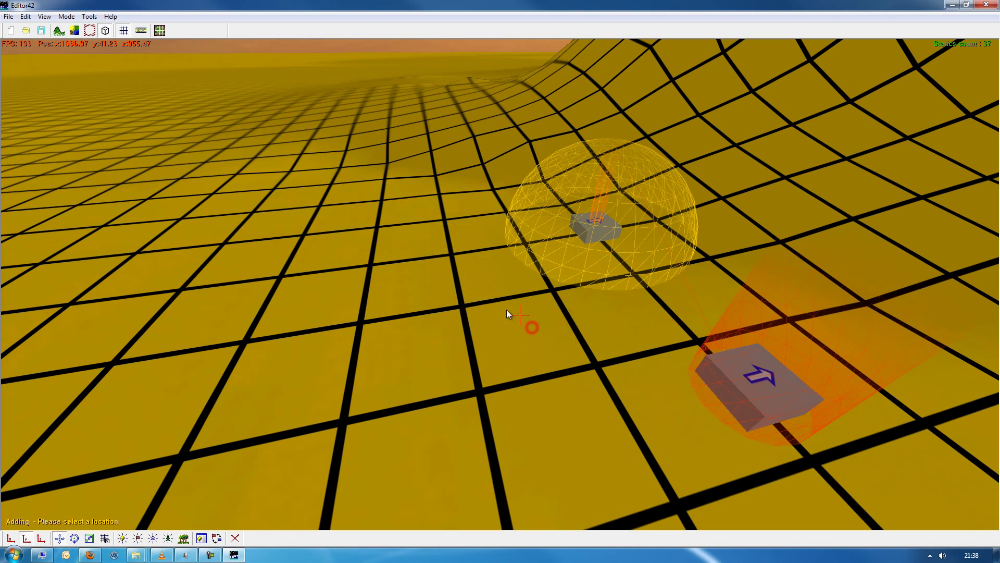
{"action": "left_click", "coordinate": [409, 302]}
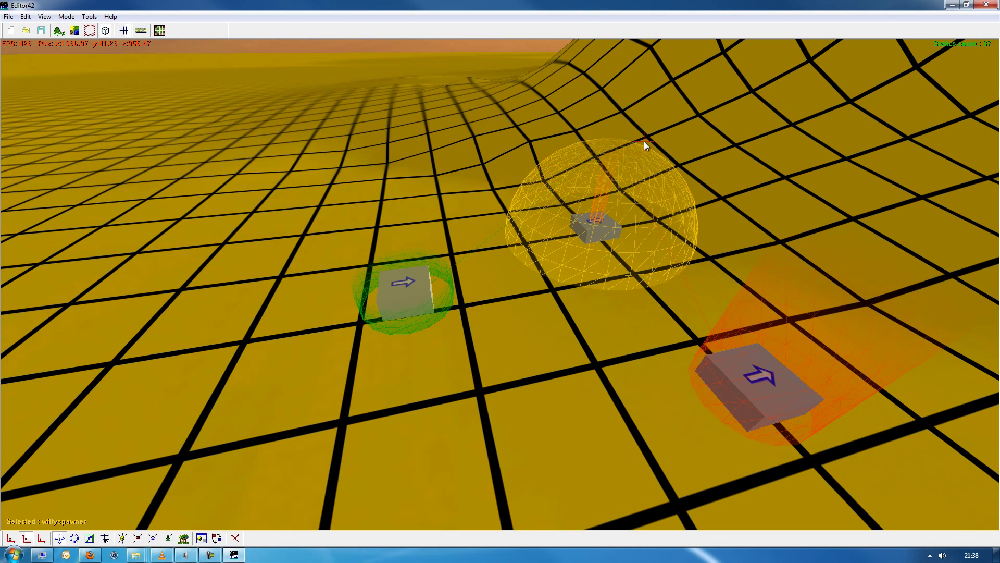
In terrain editing, dig a round pit at the foot of the hill between the two bases with the size 5 brush.
{"action": "key", "text": "space"}
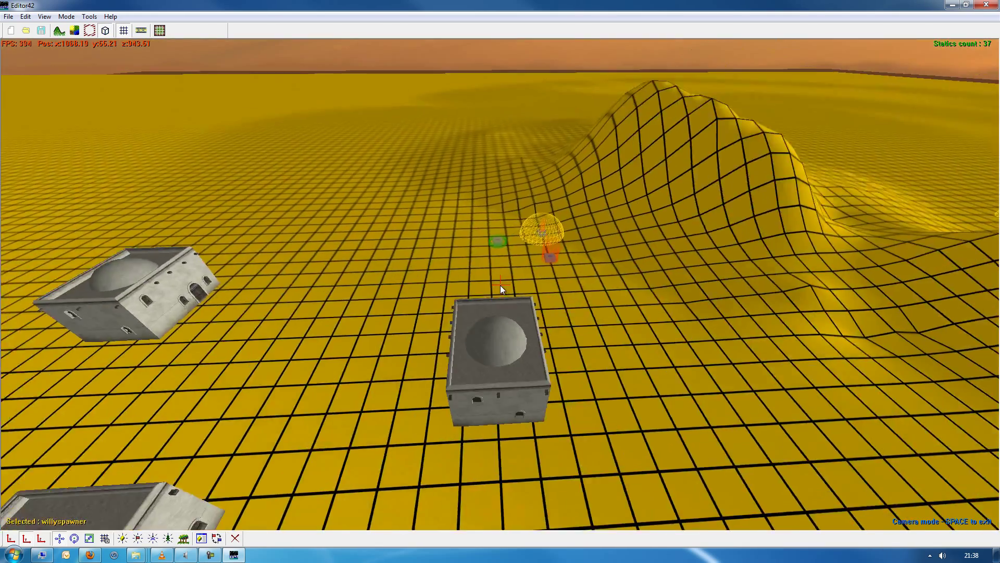
{"action": "key", "text": "s"}
{"action": "key", "text": "space"}
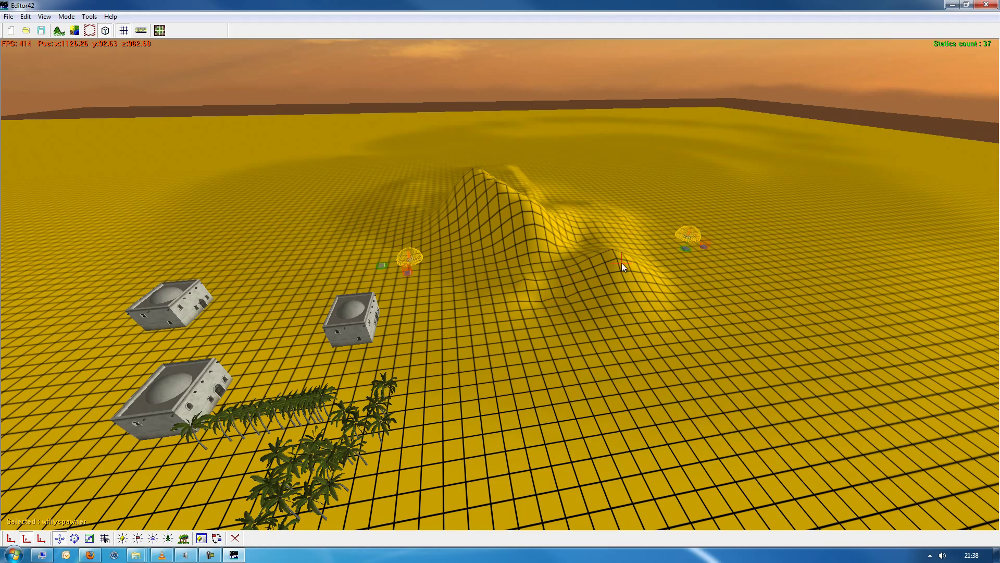
{"action": "key", "text": "space"}
{"action": "key", "text": "w"}
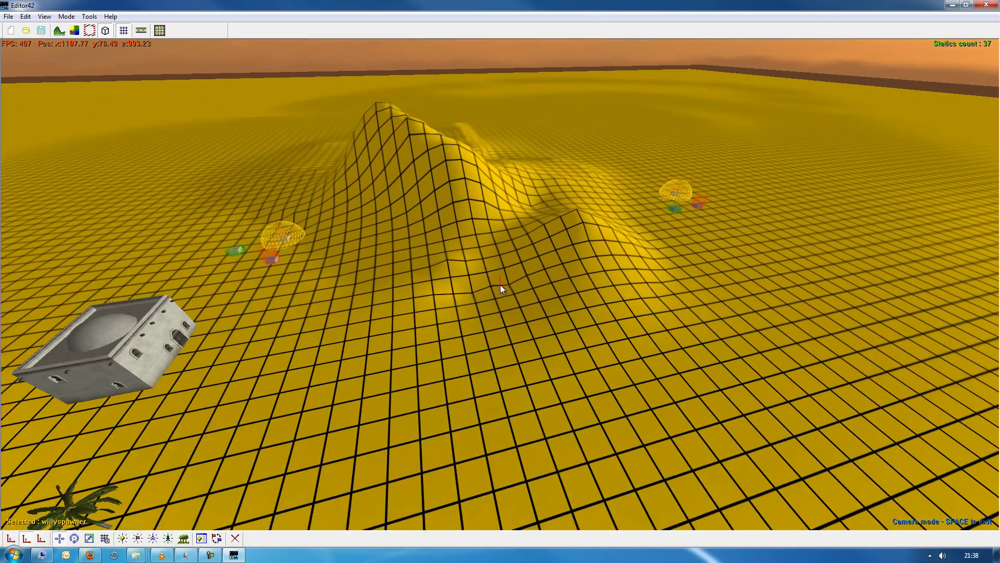
{"action": "key", "text": "space"}
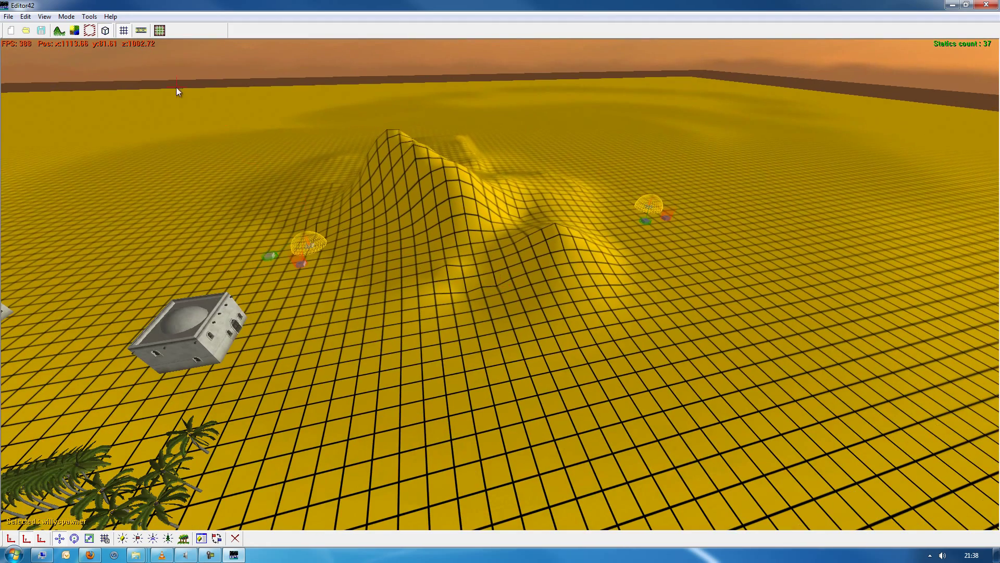
{"action": "left_click", "coordinate": [61, 31]}
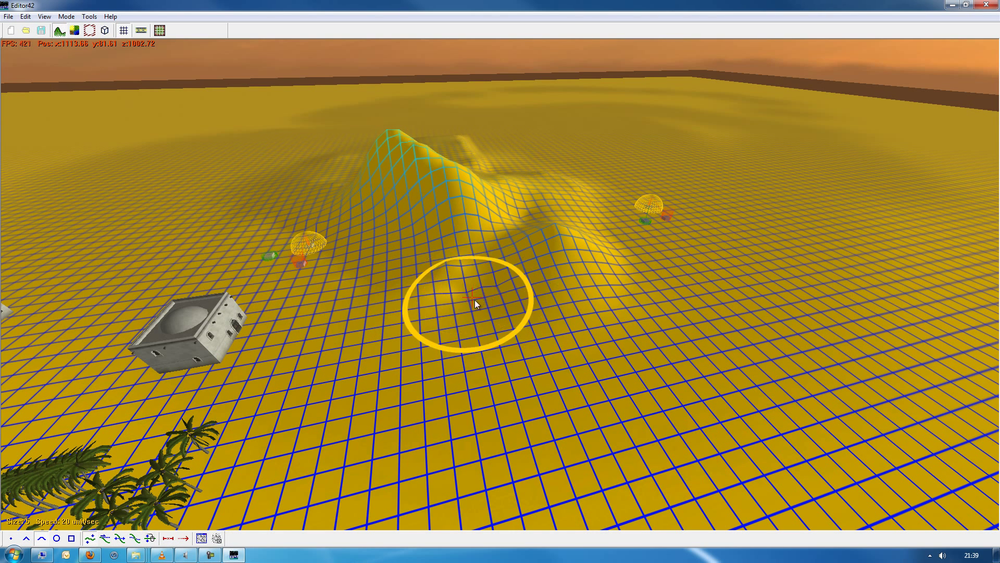
{"action": "mouse_move", "coordinate": [479, 304]}
{"action": "left_mouse_down"}
{"action": "mouse_move", "coordinate": [462, 284]}
{"action": "mouse_move", "coordinate": [473, 310]}
{"action": "mouse_move", "coordinate": [499, 286]}
{"action": "left_mouse_up"}
{"action": "key", "text": "space"}
{"action": "key", "text": "space"}
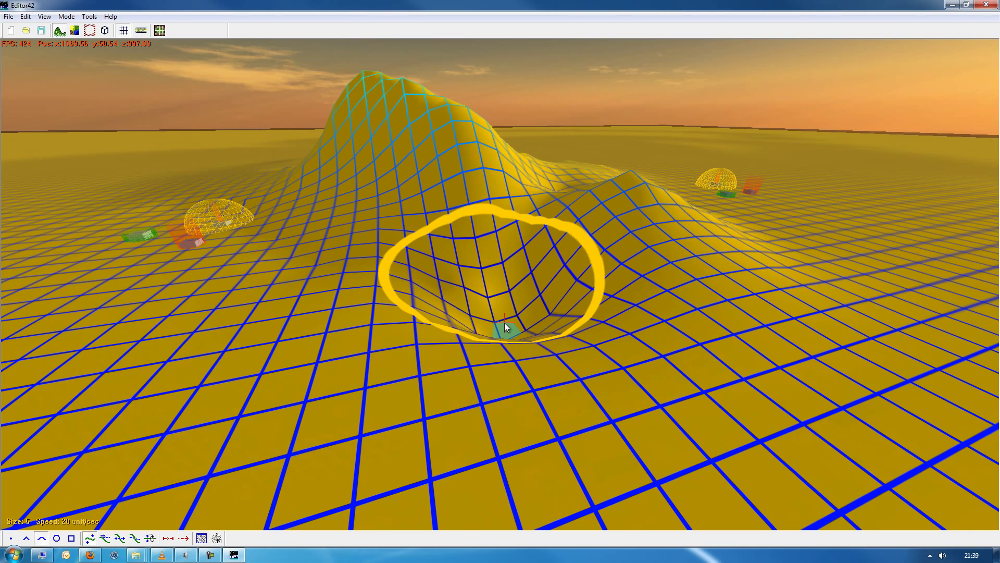
Adjust the water level so that water fills only the pit at the foot of the hill.
{"action": "left_click", "coordinate": [455, 198]}
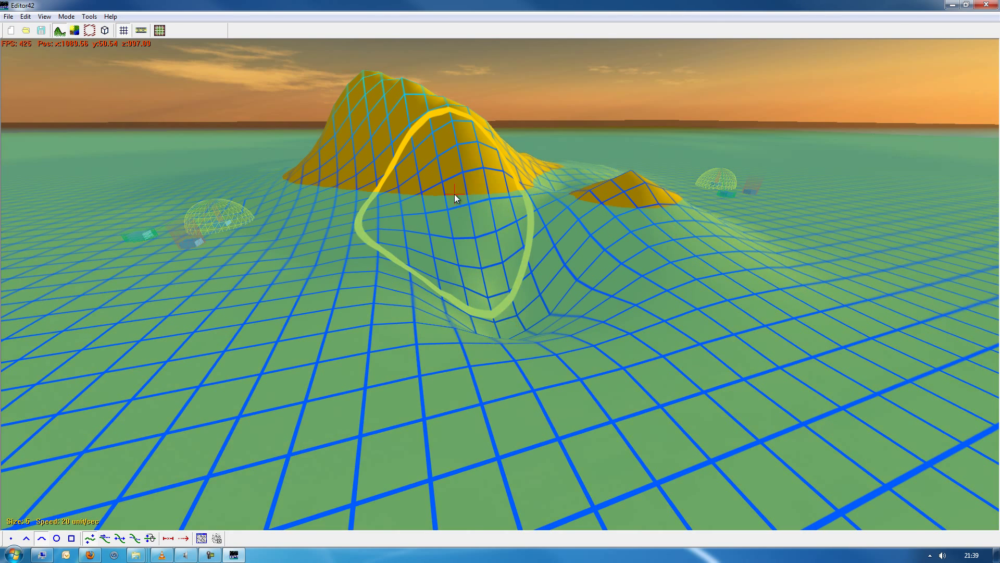
{"action": "mouse_move", "coordinate": [391, 351]}
{"action": "left_mouse_down"}
{"action": "mouse_move", "coordinate": [401, 335]}
{"action": "mouse_move", "coordinate": [485, 297]}
{"action": "mouse_move", "coordinate": [514, 322]}
{"action": "mouse_move", "coordinate": [391, 104]}
{"action": "mouse_move", "coordinate": [497, 320]}
{"action": "mouse_move", "coordinate": [490, 308]}
{"action": "mouse_move", "coordinate": [458, 212]}
{"action": "mouse_move", "coordinate": [380, 93]}
{"action": "mouse_move", "coordinate": [495, 330]}
{"action": "mouse_move", "coordinate": [509, 340]}
{"action": "mouse_move", "coordinate": [478, 218]}
{"action": "mouse_move", "coordinate": [489, 236]}
{"action": "mouse_move", "coordinate": [483, 270]}
{"action": "left_mouse_up"}
{"action": "key", "text": "space"}
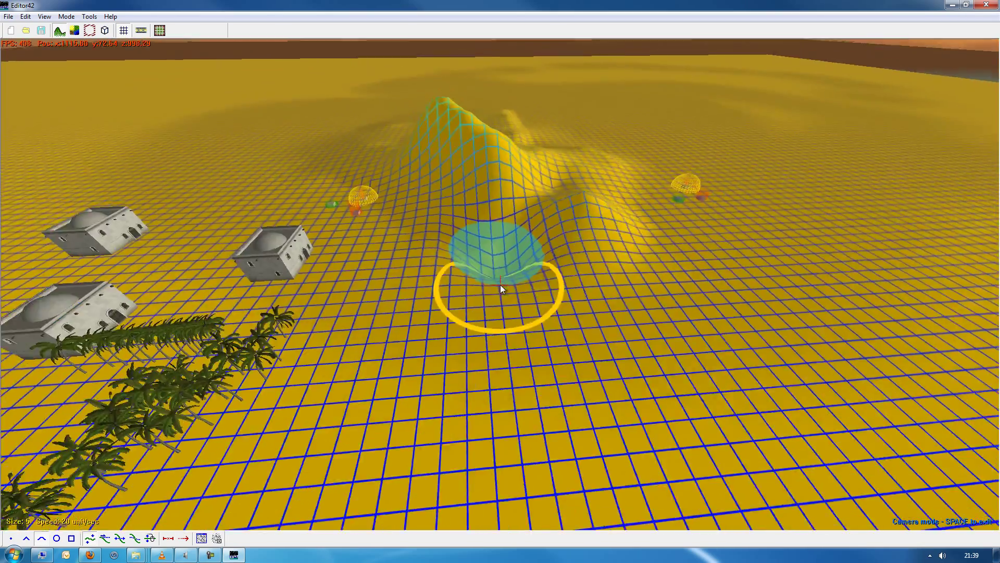
{"action": "key", "text": "space"}
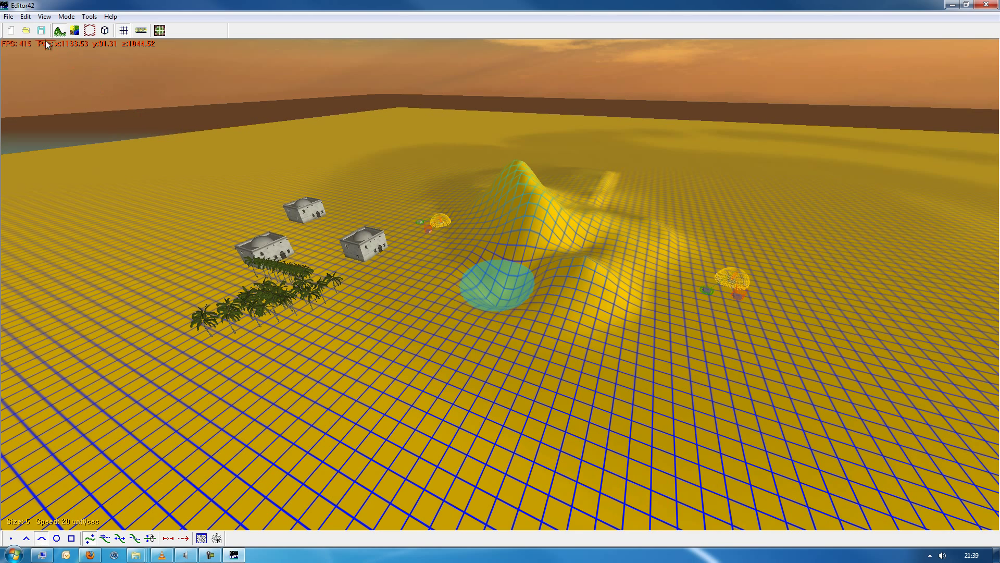
Save the map and close the map editor.
{"action": "left_click", "coordinate": [9, 16]}
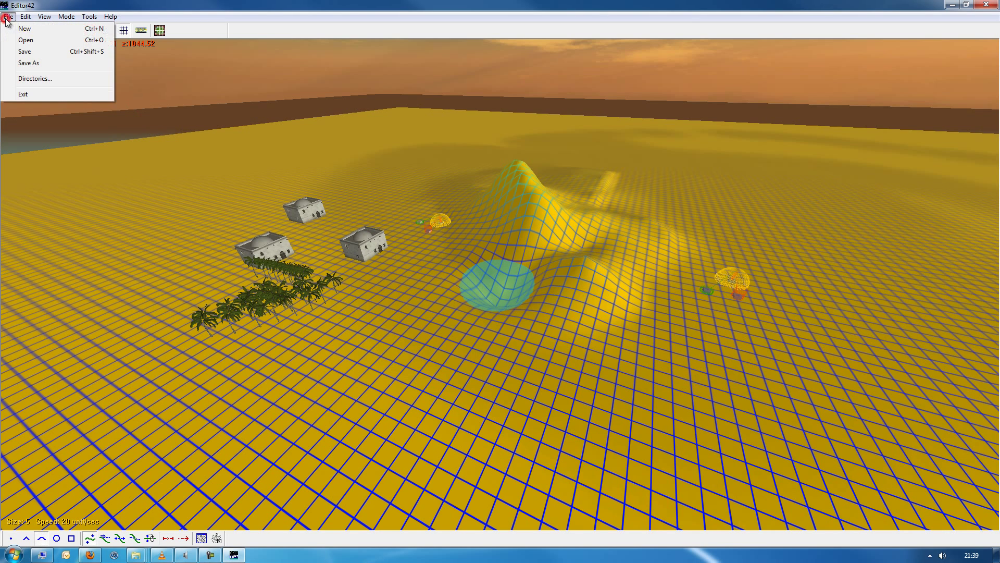
{"action": "left_click", "coordinate": [26, 52]}
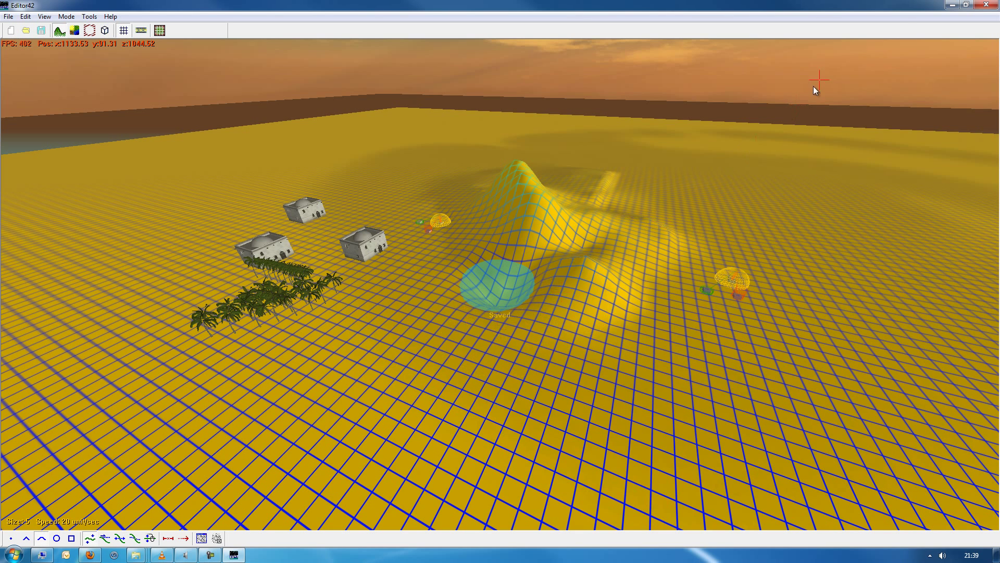
{"action": "left_click", "coordinate": [988, 6]}
Look through the saved ournewmap level folder, including its textures subfolder and Heightmap.raw.
{"action": "left_click_drag", "start_coordinate": [339, 133], "coordinate": [333, 151]}
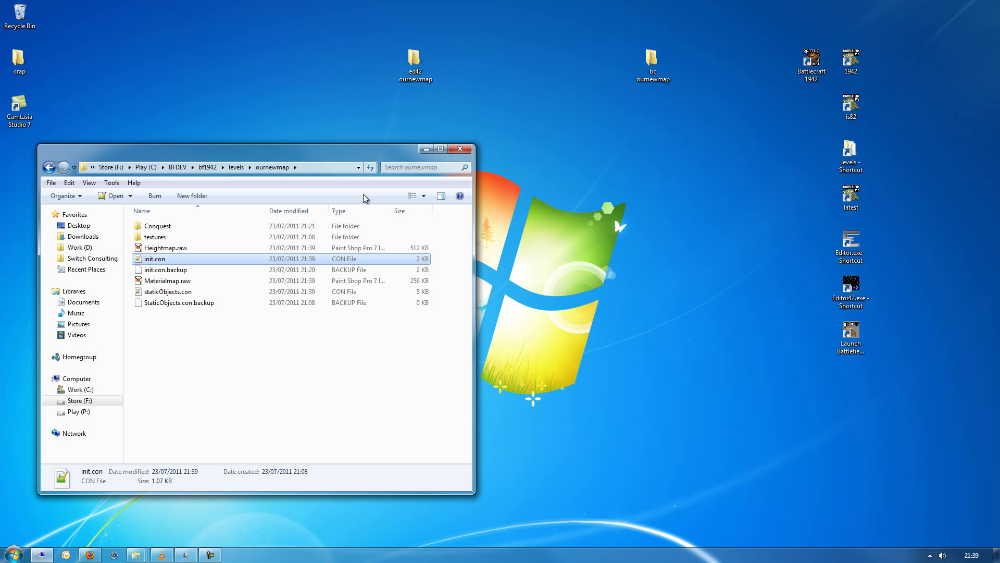
{"action": "left_click_drag", "start_coordinate": [357, 158], "coordinate": [336, 167]}
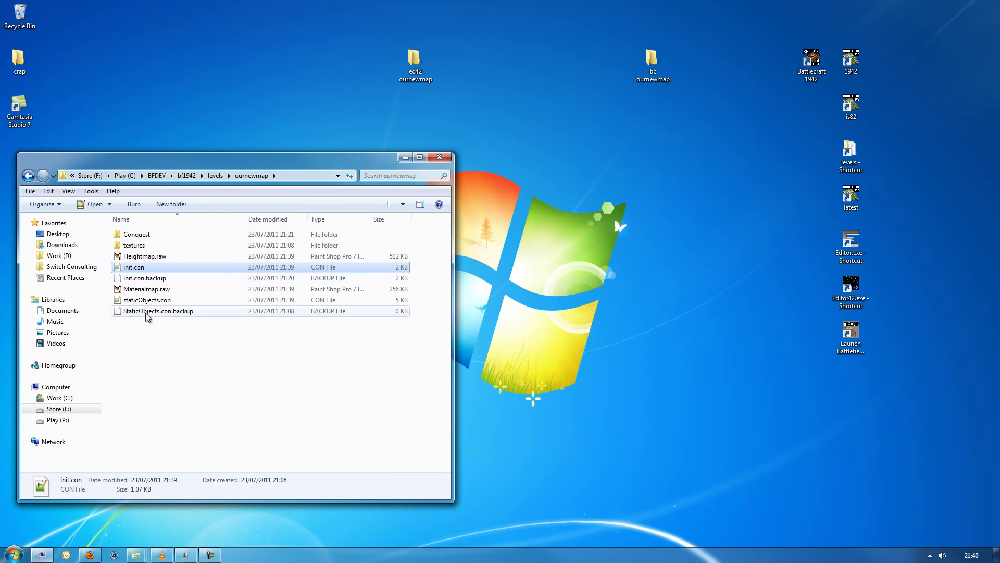
{"action": "double_click", "coordinate": [139, 247]}
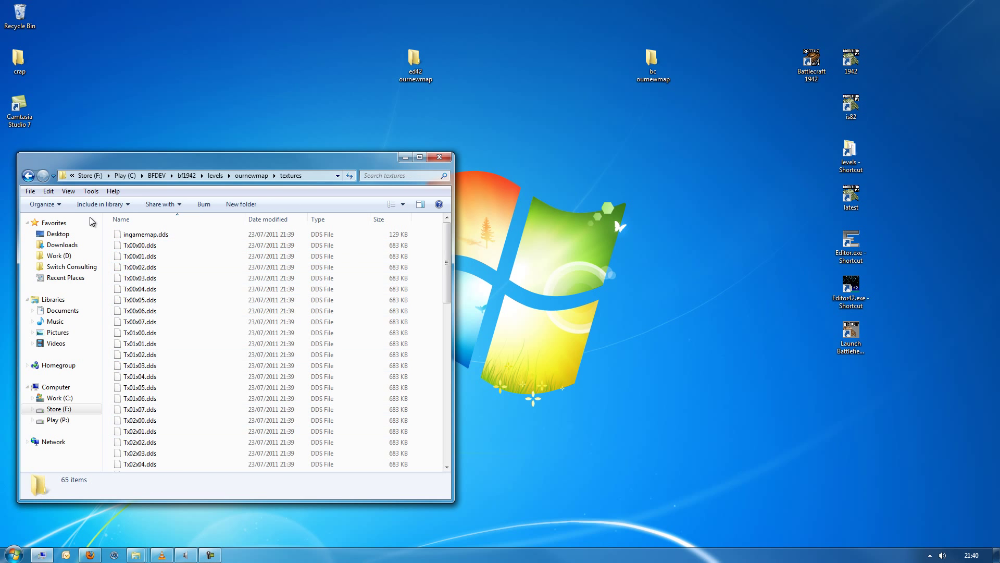
{"action": "left_click", "coordinate": [28, 175]}
{"action": "left_click", "coordinate": [152, 257]}
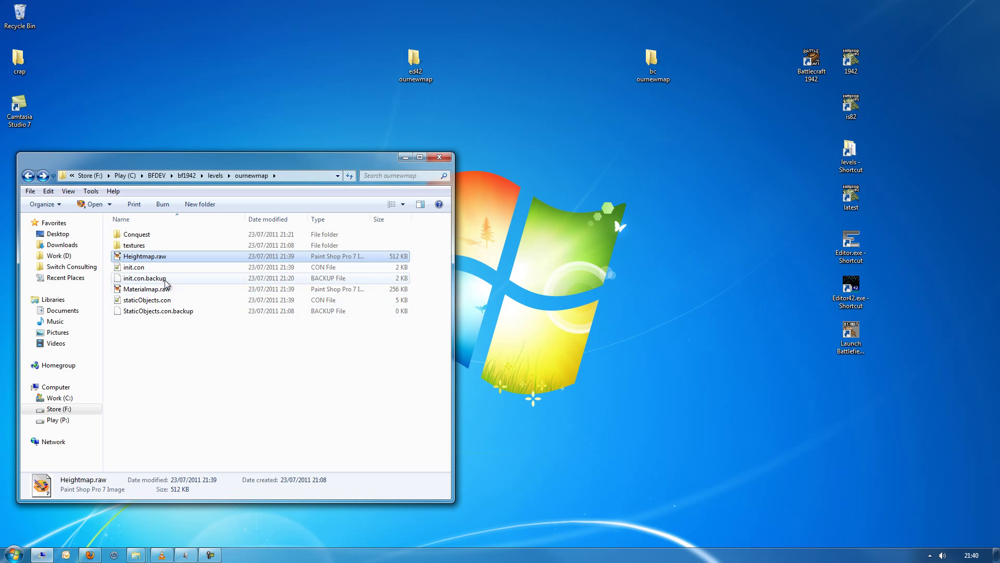
Open staticObjects.con, review the house and palm entries down to the end of the file, and close it.
{"action": "double_click", "coordinate": [144, 299]}
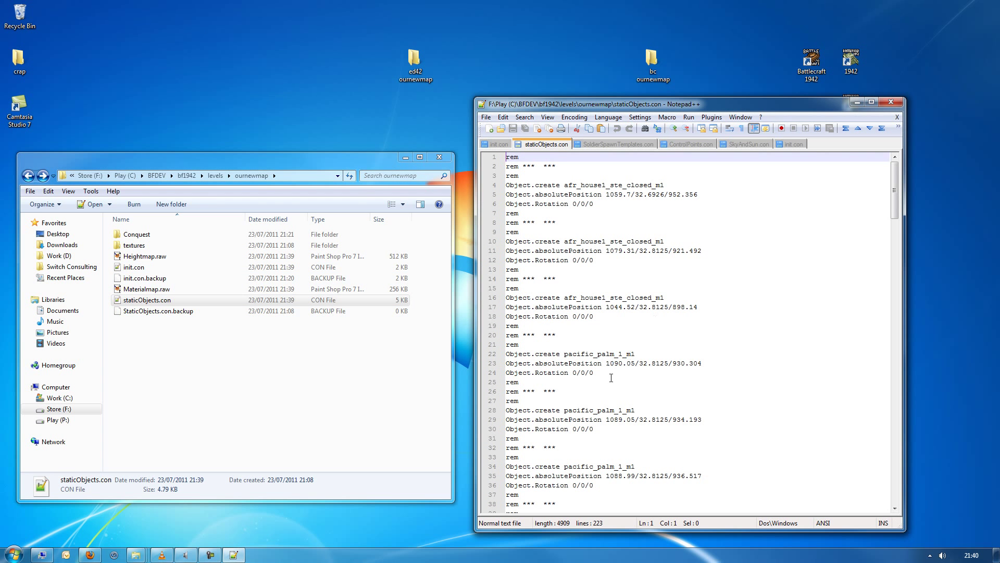
{"action": "left_click_drag", "start_coordinate": [898, 181], "coordinate": [860, 489]}
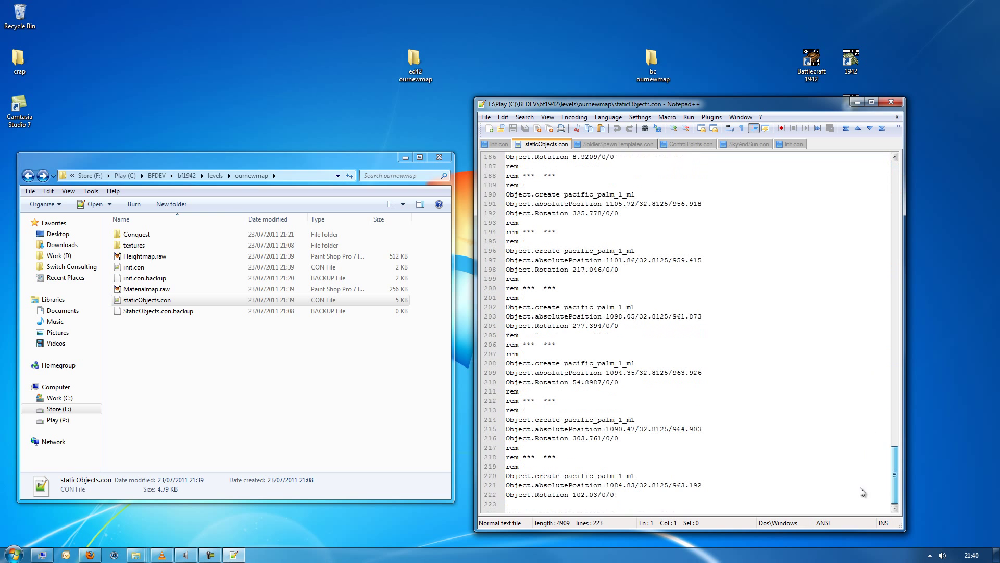
{"action": "left_click", "coordinate": [890, 101]}
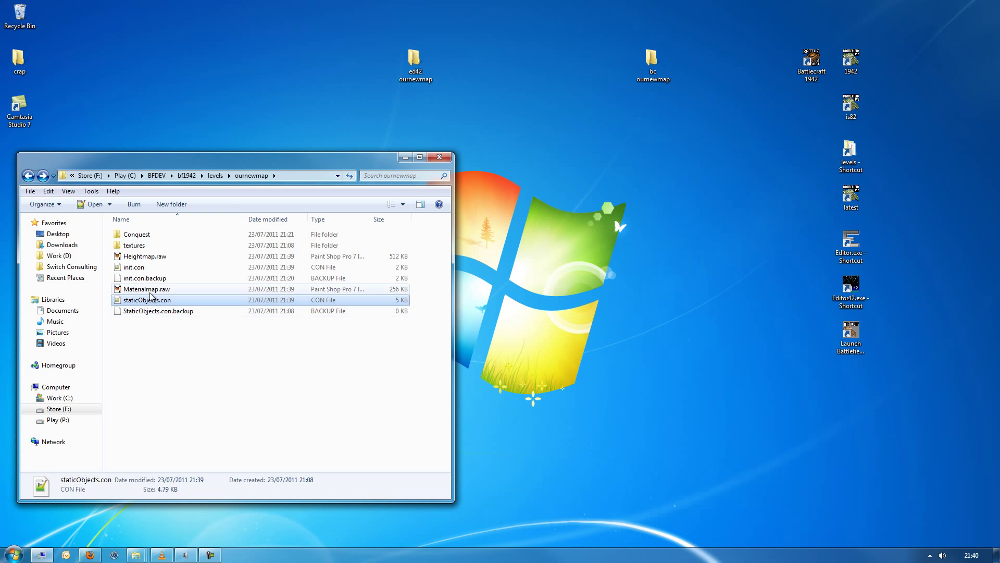
Open init.con, examine the GeometryTemplate.waterLevel value in its terrain settings, and close the file.
{"action": "double_click", "coordinate": [135, 268]}
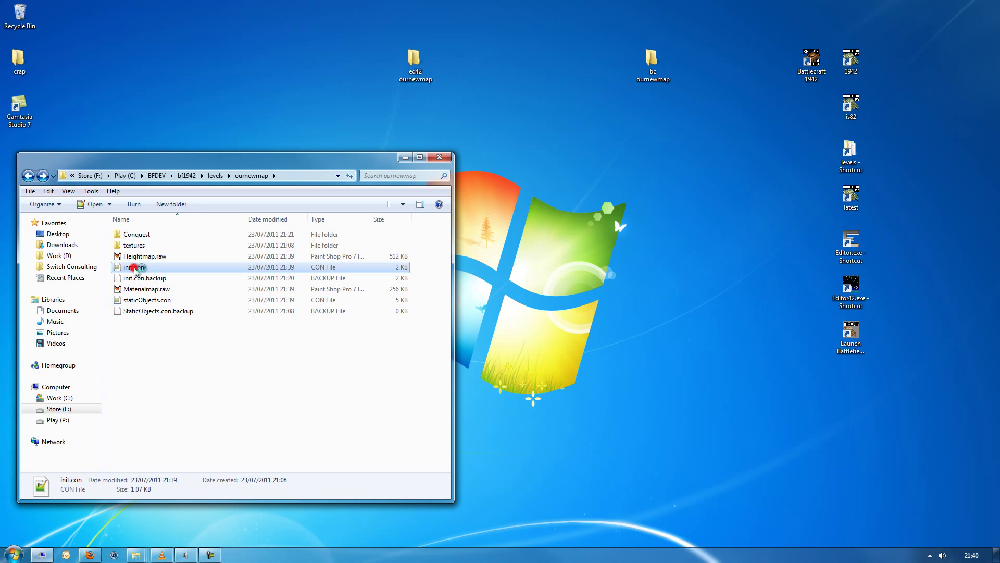
{"action": "left_click", "coordinate": [684, 384]}
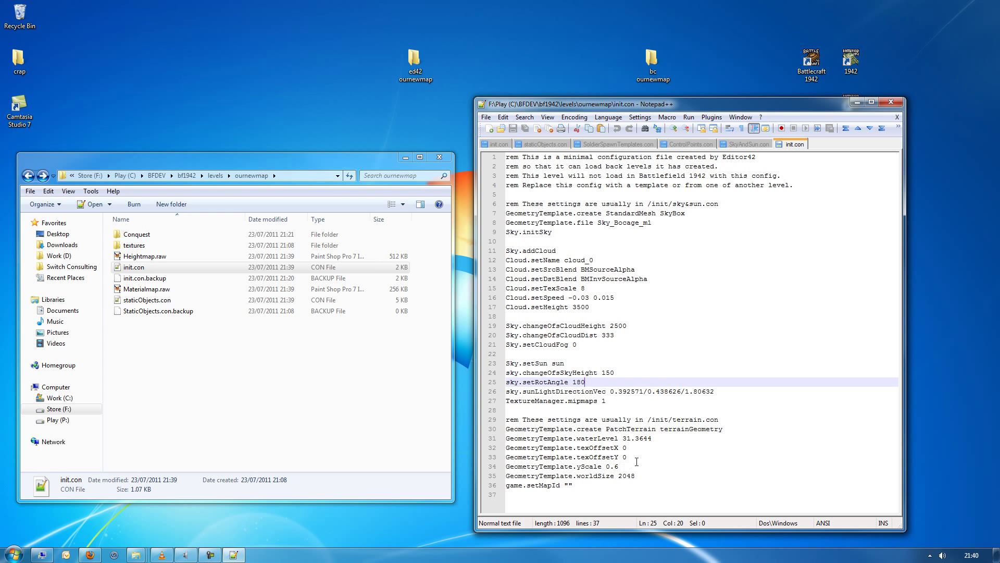
{"action": "mouse_move", "coordinate": [652, 439]}
{"action": "left_mouse_down"}
{"action": "mouse_move", "coordinate": [621, 439]}
{"action": "mouse_move", "coordinate": [664, 440]}
{"action": "left_mouse_up"}
{"action": "left_click", "coordinate": [663, 439]}
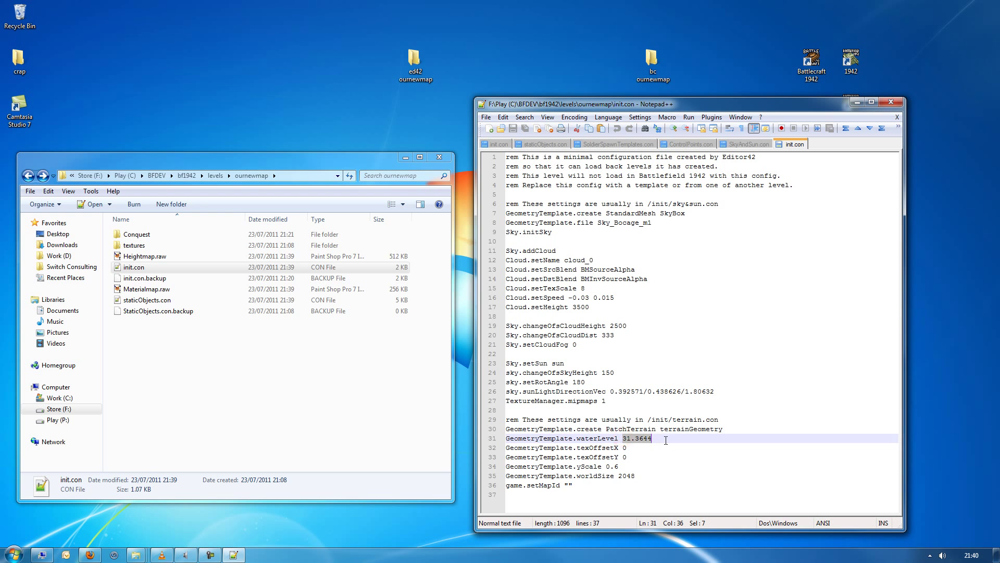
{"action": "left_click", "coordinate": [888, 103]}
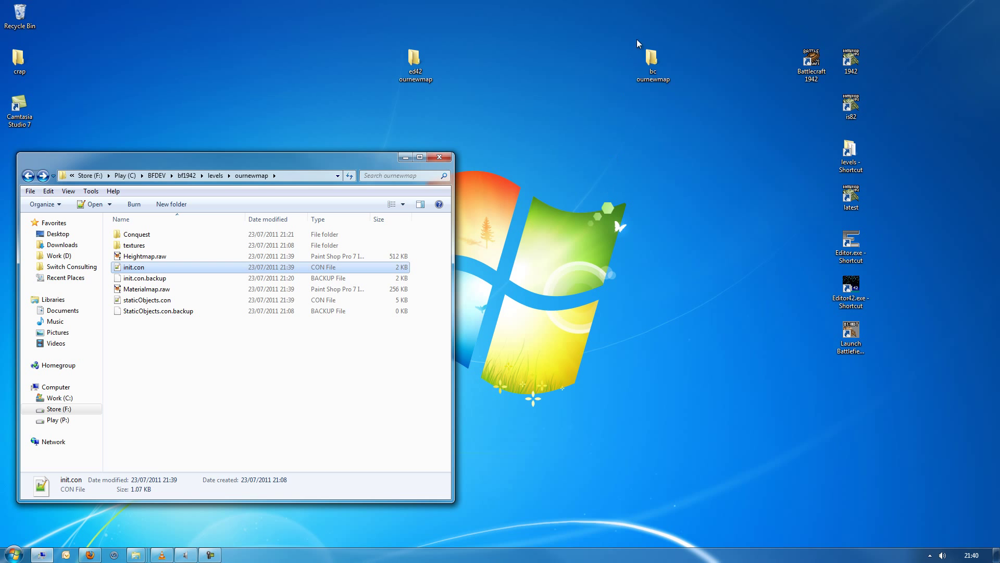
Open the bc ournewmap folder from the desktop and arrange its window beside the saved level folder.
{"action": "left_click", "coordinate": [654, 65]}
{"action": "double_click", "coordinate": [654, 65]}
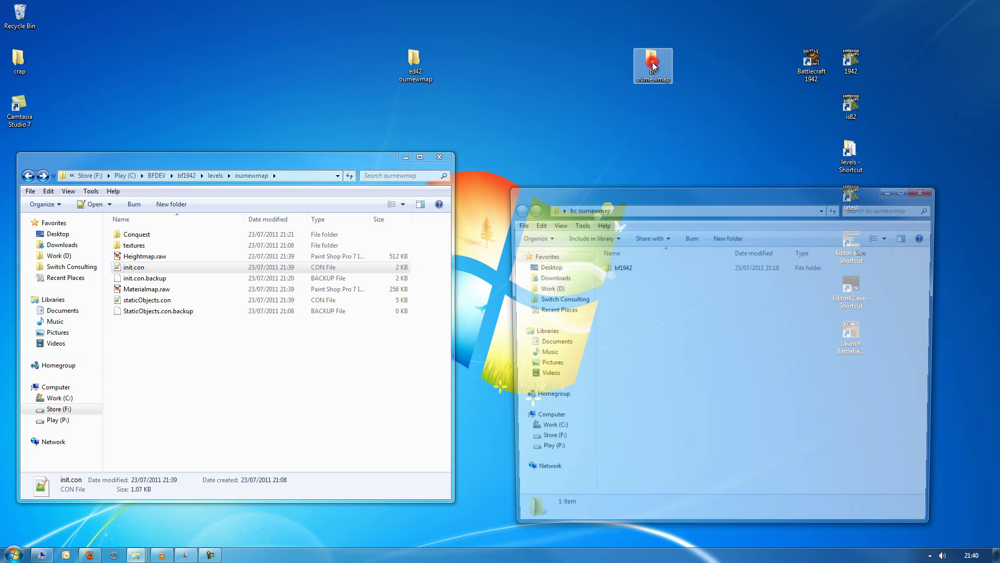
{"action": "left_click_drag", "start_coordinate": [622, 189], "coordinate": [623, 147]}
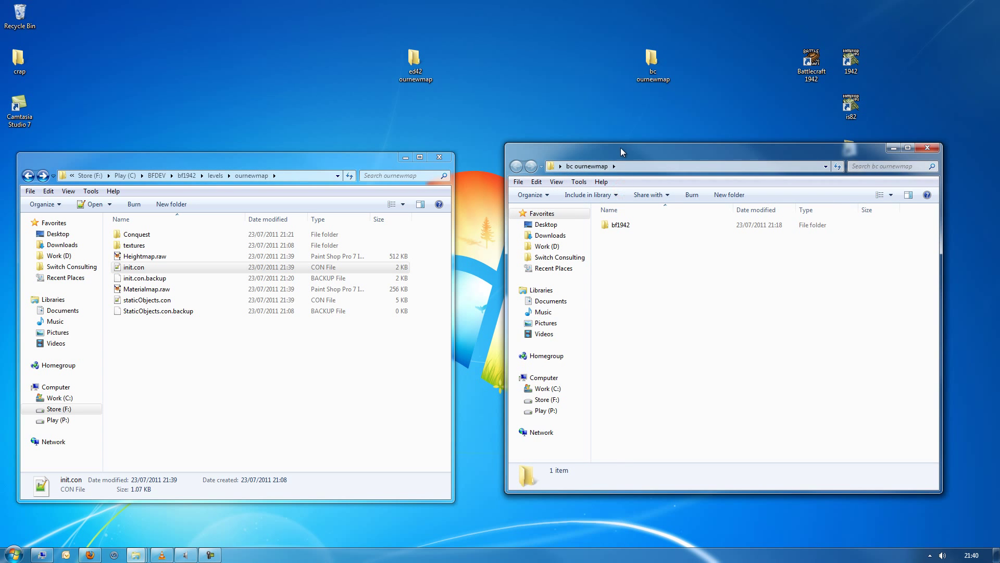
{"action": "left_click", "coordinate": [620, 271]}
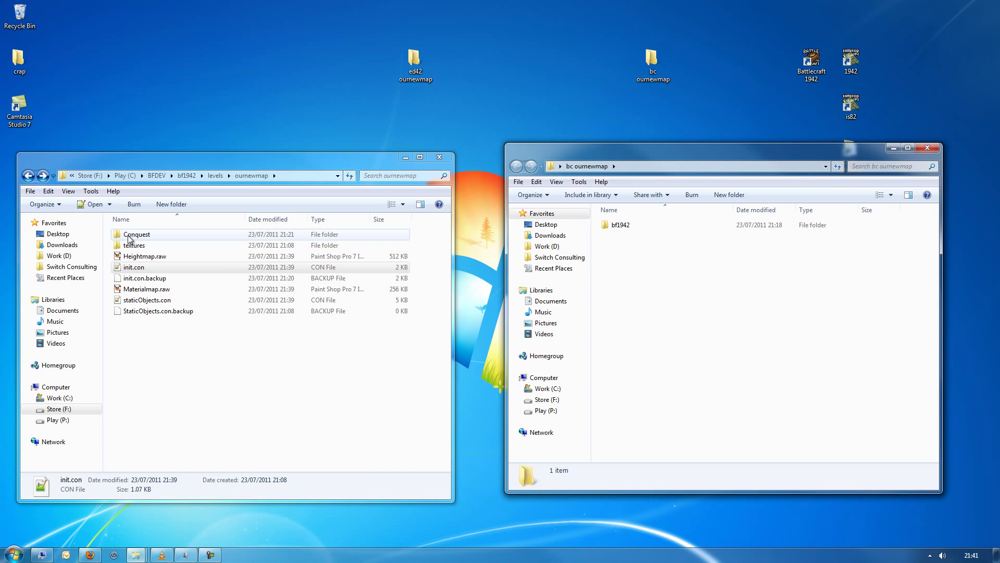
{"action": "left_click_drag", "start_coordinate": [129, 237], "coordinate": [129, 247]}
{"action": "left_click", "coordinate": [129, 257], "text": "ctrl"}
{"action": "left_click", "coordinate": [130, 288], "text": "ctrl"}
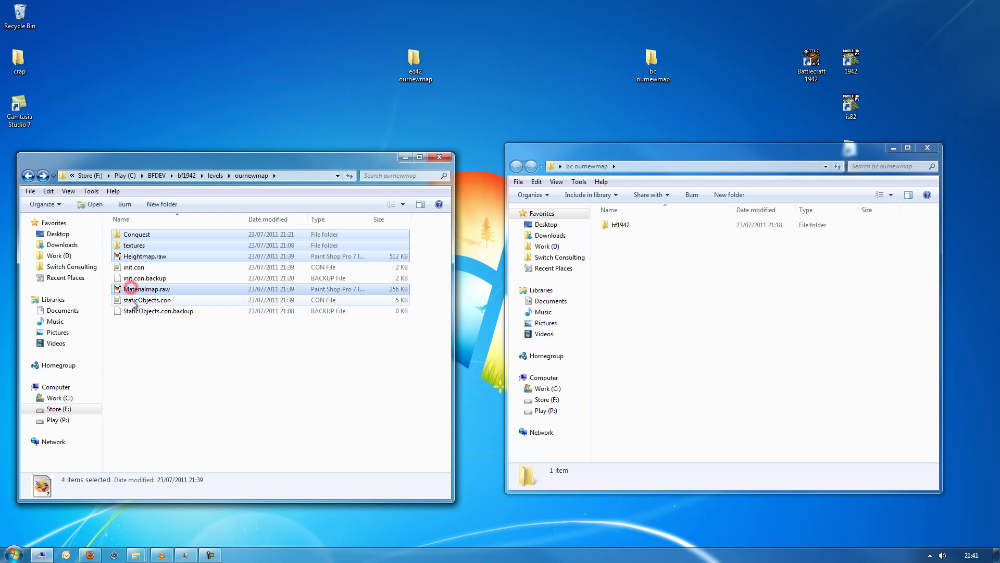
{"action": "left_click", "coordinate": [133, 301], "text": "ctrl"}
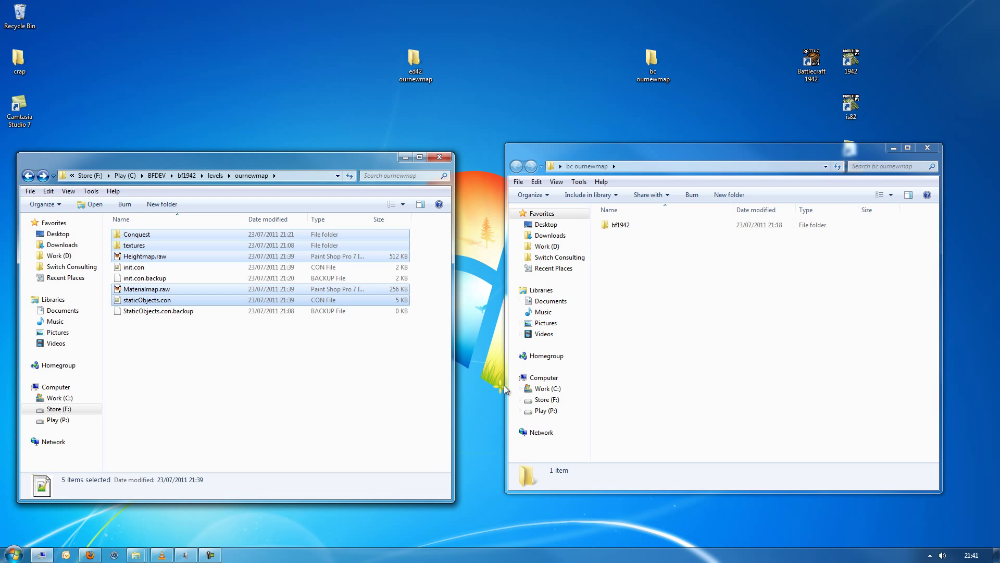
{"action": "left_click", "coordinate": [260, 428]}
{"action": "left_click", "coordinate": [699, 293]}
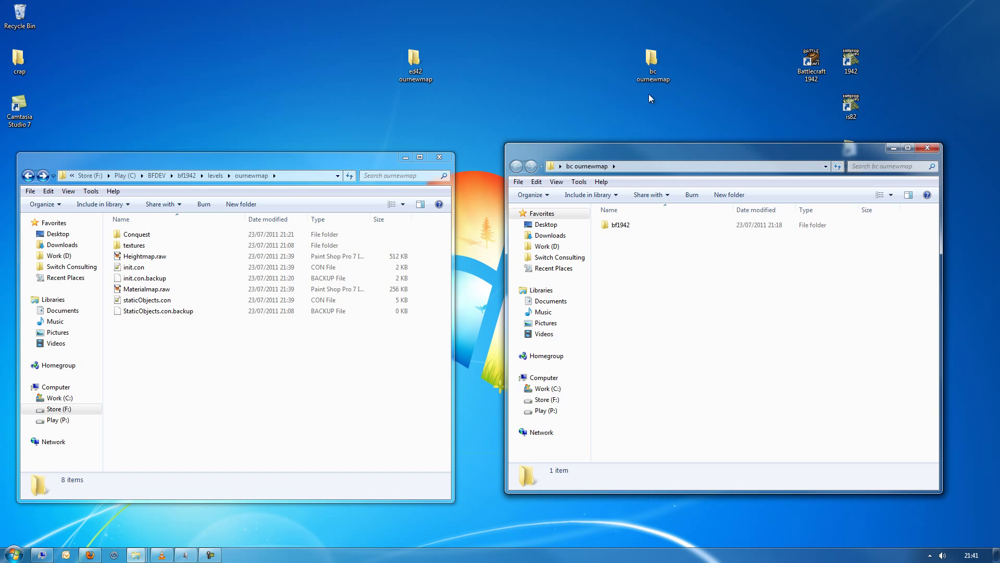
In the bc ournewmap folder, go down through bf1942 and levels into the ournewmap subfolder.
{"action": "double_click", "coordinate": [619, 226]}
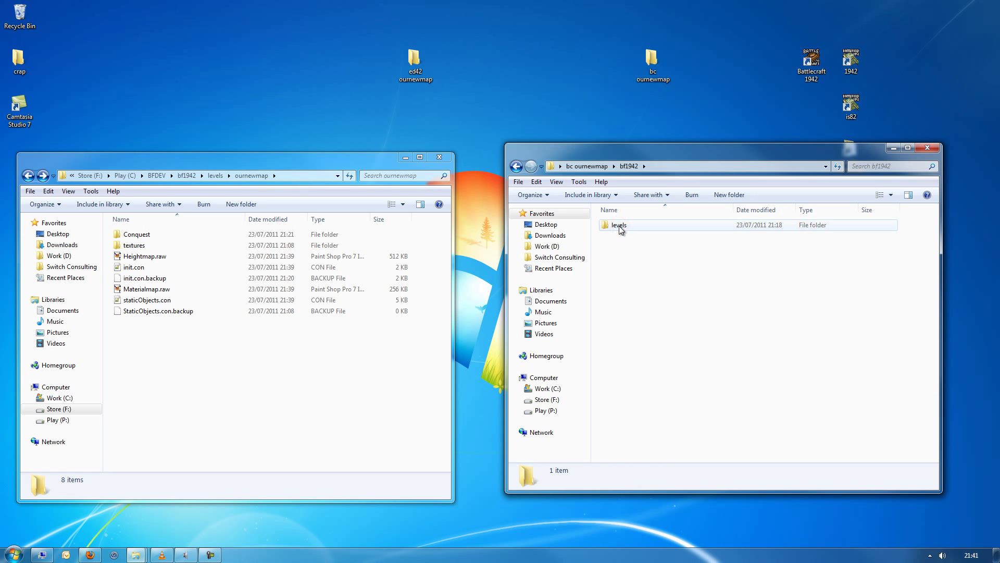
{"action": "double_click", "coordinate": [618, 226]}
{"action": "double_click", "coordinate": [617, 223]}
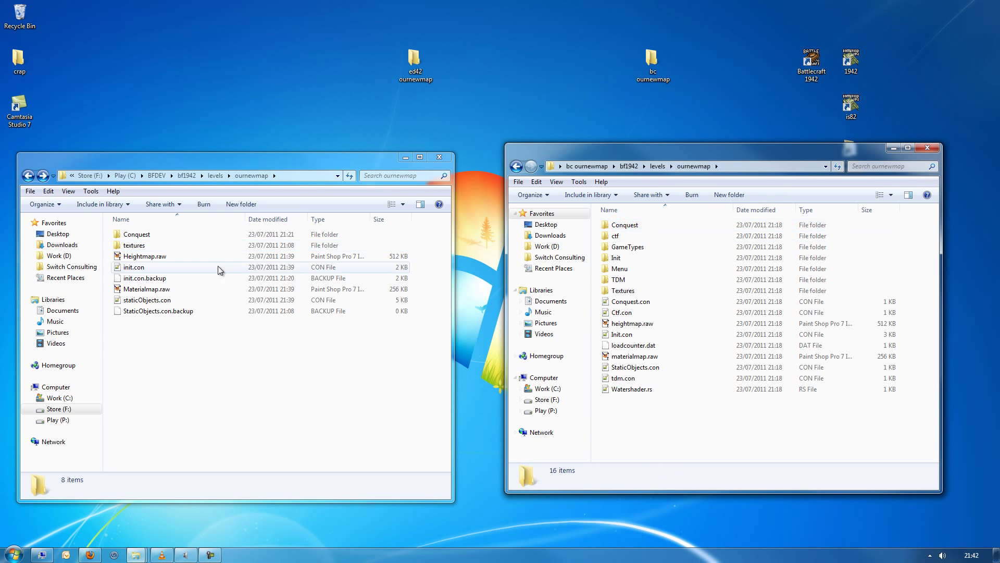
Copy Conquest, textures, Heightmap.raw, Materialmap.raw and staticObjects.con into the bc ournewmap level folder, replacing duplicate files and merging the folders.
{"action": "left_click", "coordinate": [183, 383]}
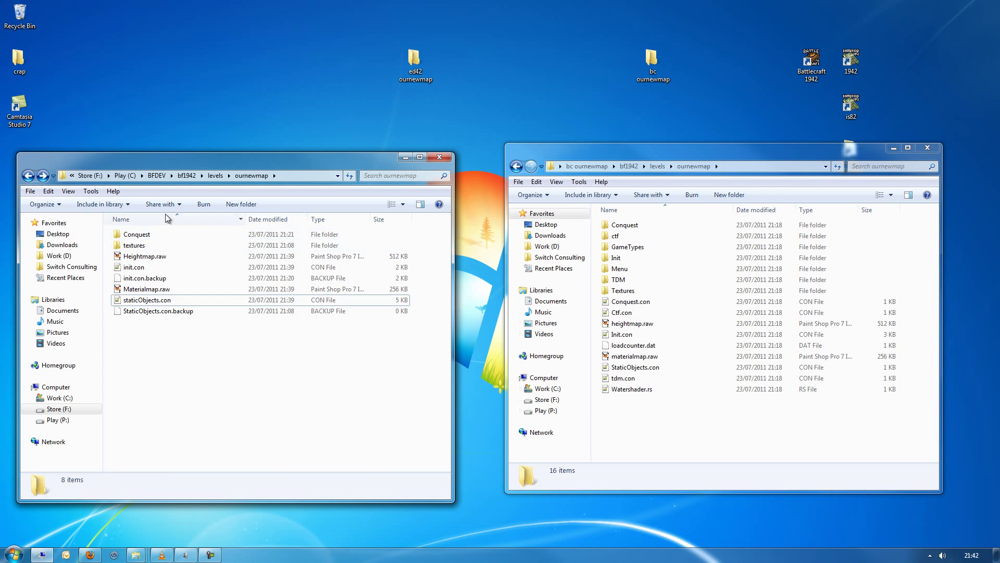
{"action": "left_click", "coordinate": [131, 236]}
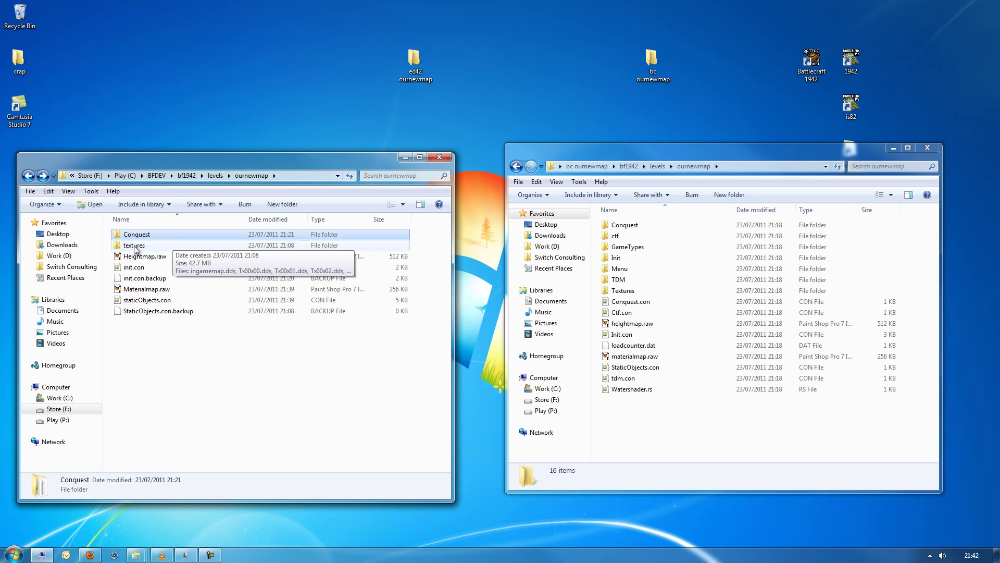
{"action": "left_click", "coordinate": [135, 245], "text": "ctrl"}
{"action": "left_click", "coordinate": [137, 257], "text": "ctrl"}
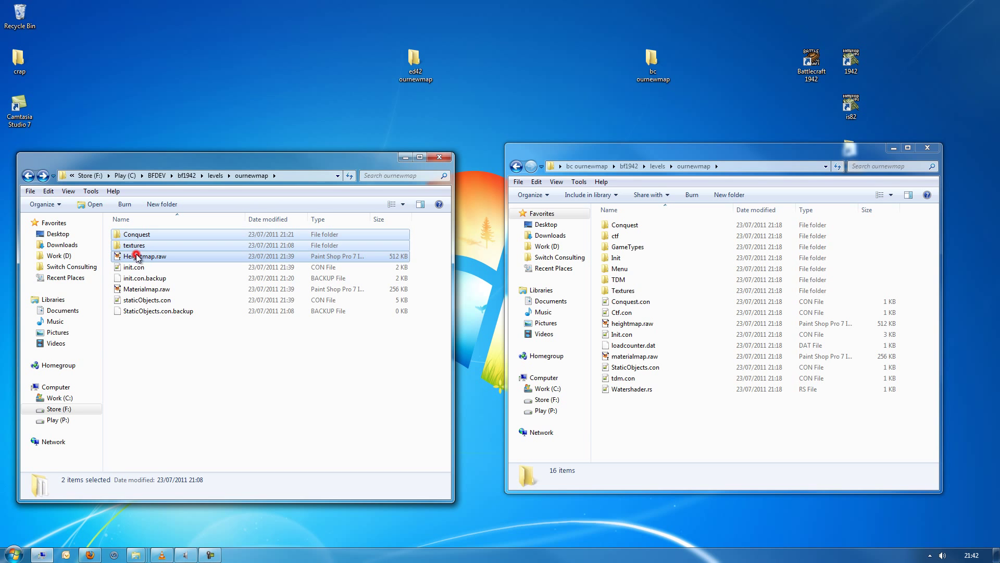
{"action": "left_click", "coordinate": [133, 290], "text": "ctrl"}
{"action": "left_click", "coordinate": [136, 299], "text": "ctrl"}
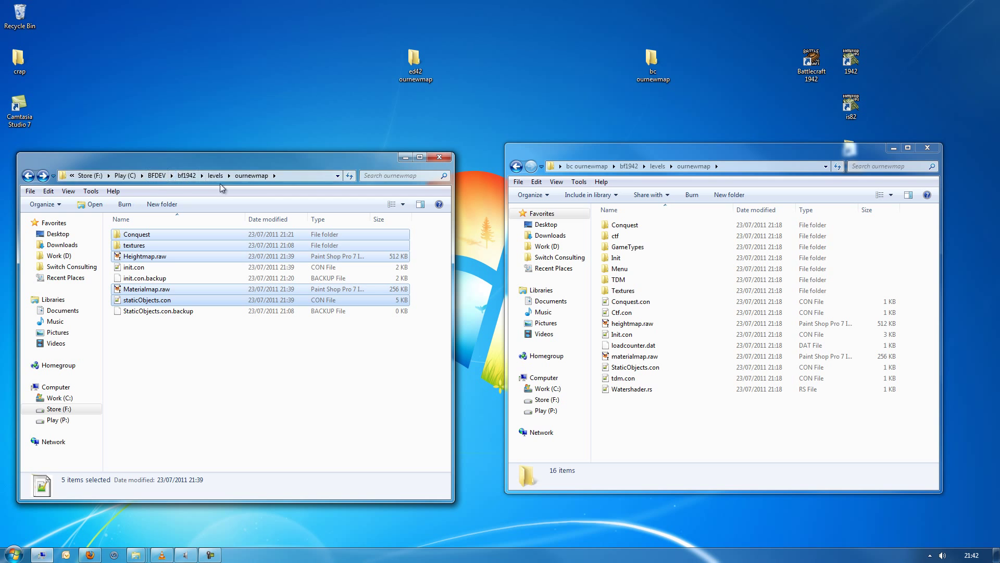
{"action": "left_click_drag", "start_coordinate": [141, 302], "coordinate": [634, 423]}
{"action": "right_click_drag", "start_coordinate": [634, 423], "coordinate": [633, 423]}
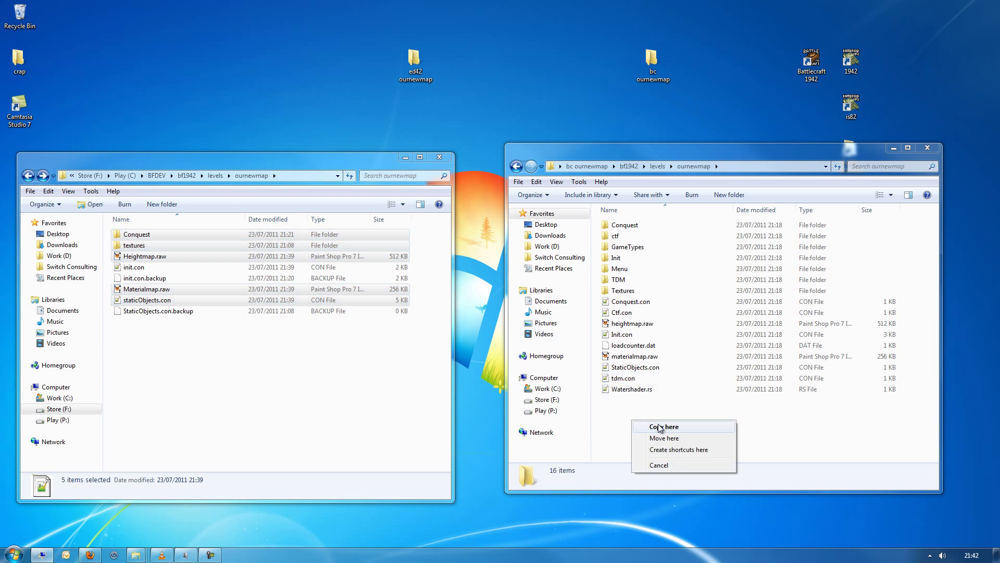
{"action": "left_click", "coordinate": [664, 427]}
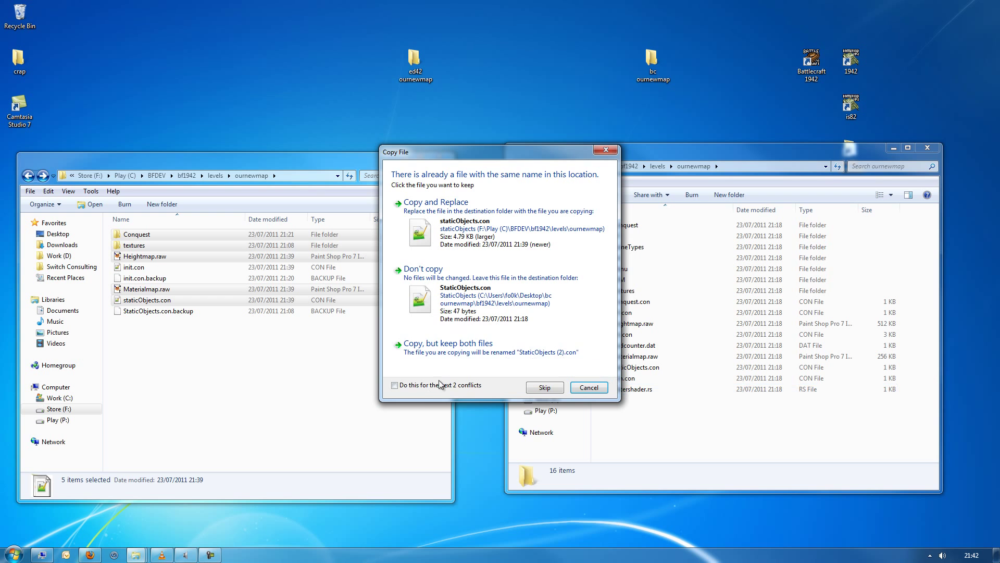
{"action": "left_click", "coordinate": [443, 229]}
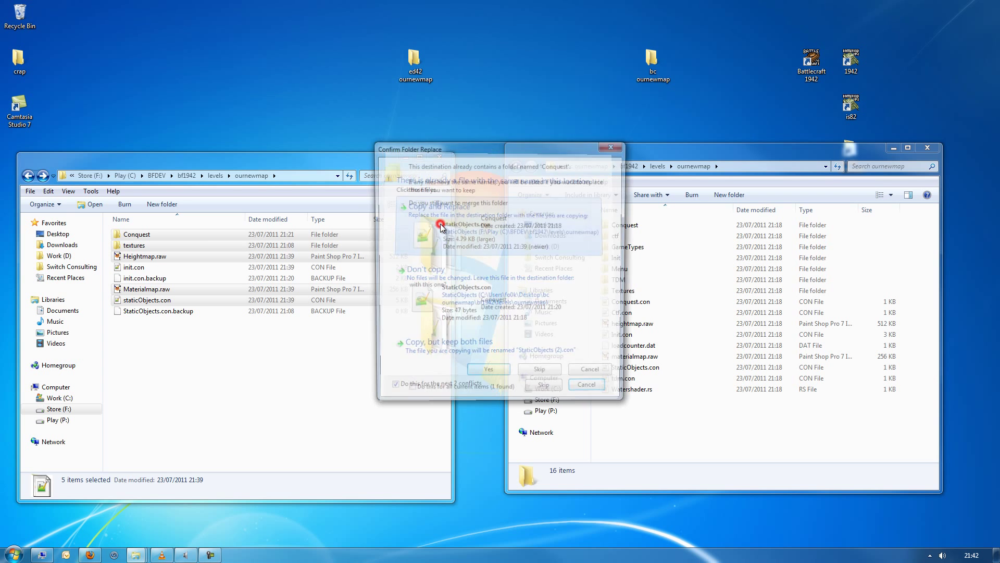
{"action": "left_click", "coordinate": [484, 375]}
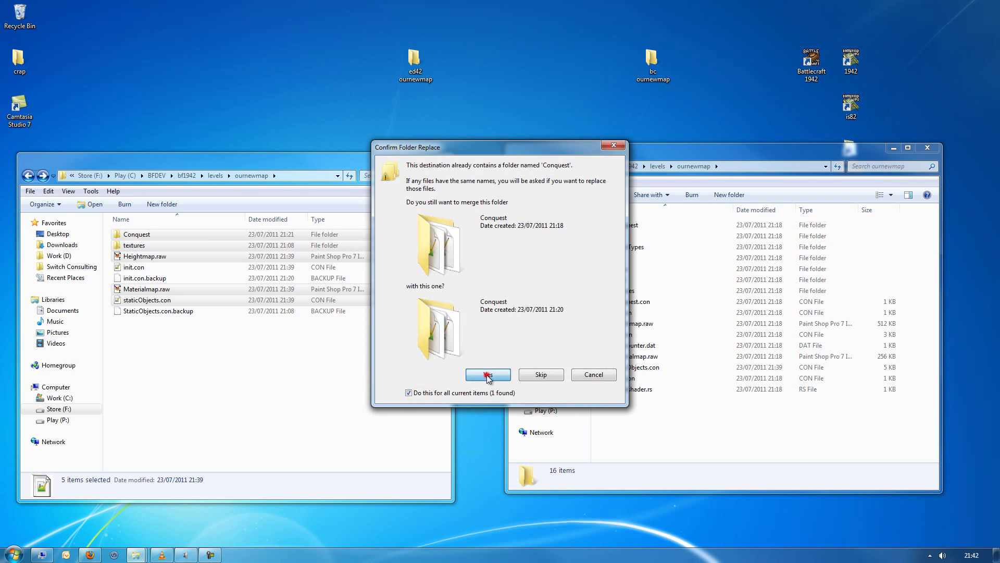
{"action": "left_click", "coordinate": [657, 410]}
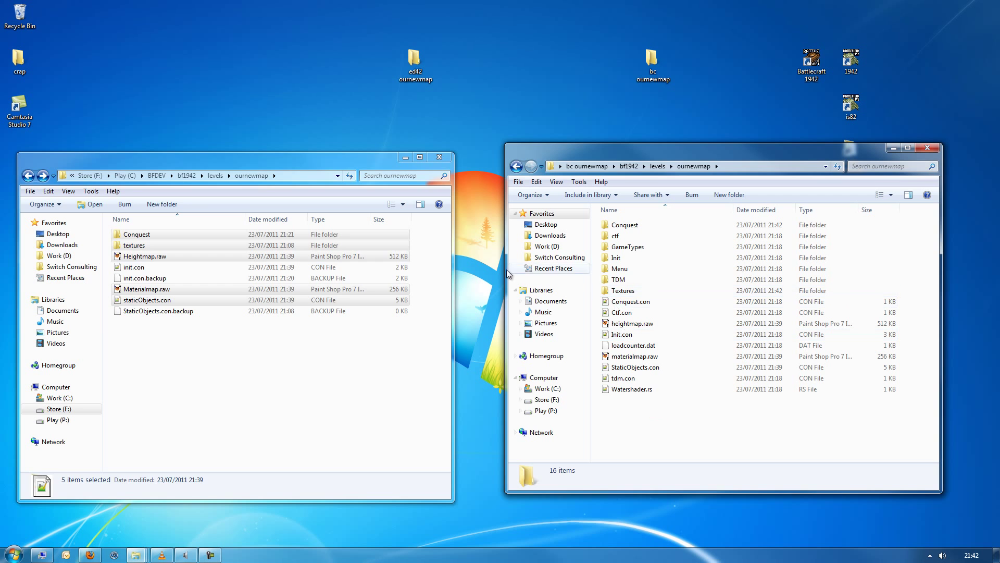
Open init.con from the Editor42 level folder and position its window clear of the bc ournewmap folder.
{"action": "left_click", "coordinate": [148, 354]}
{"action": "double_click", "coordinate": [134, 267]}
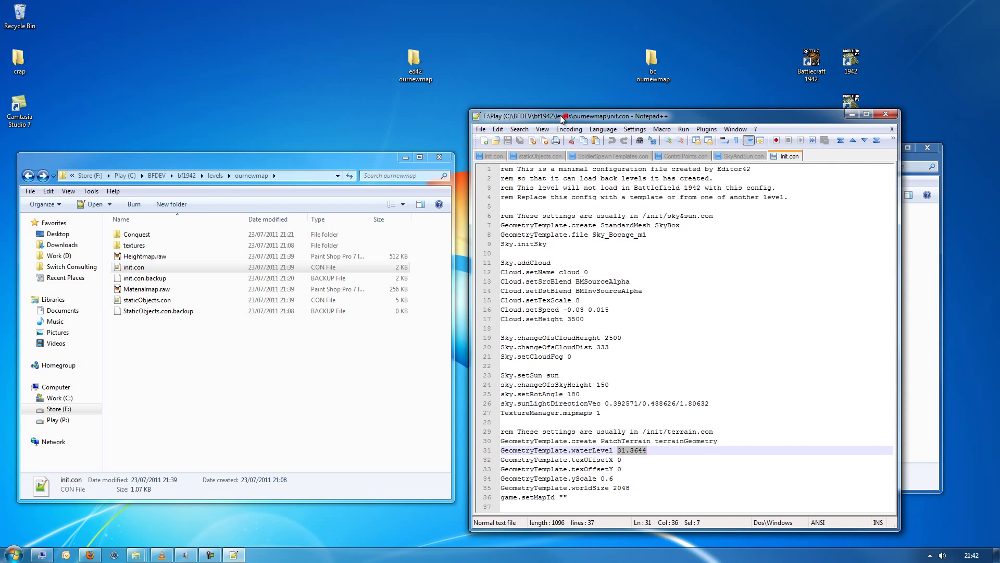
{"action": "left_click_drag", "start_coordinate": [567, 107], "coordinate": [147, 104]}
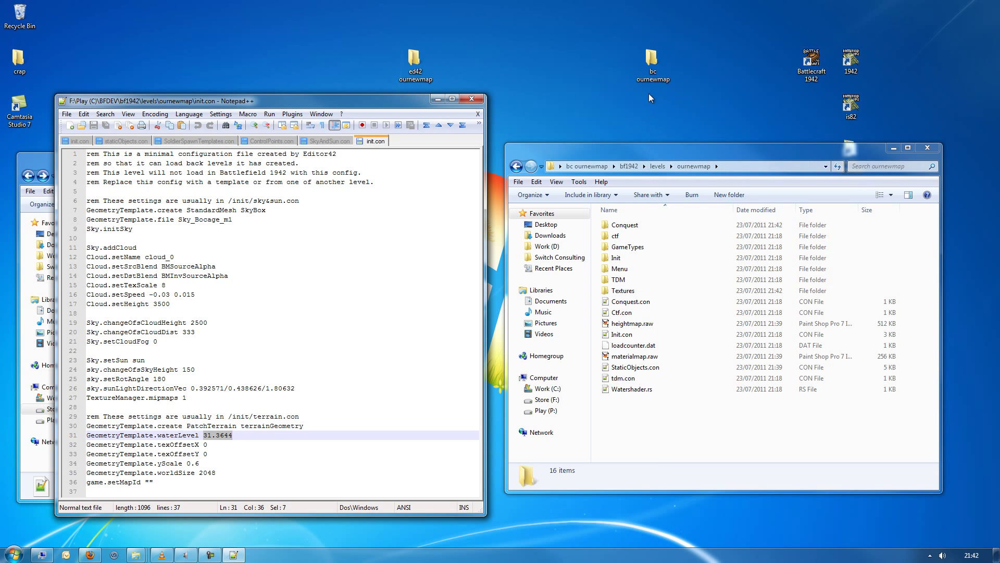
Open Terrain.con from the bc level's Init folder and split it into its own Notepad++ window beside init.con.
{"action": "double_click", "coordinate": [615, 258]}
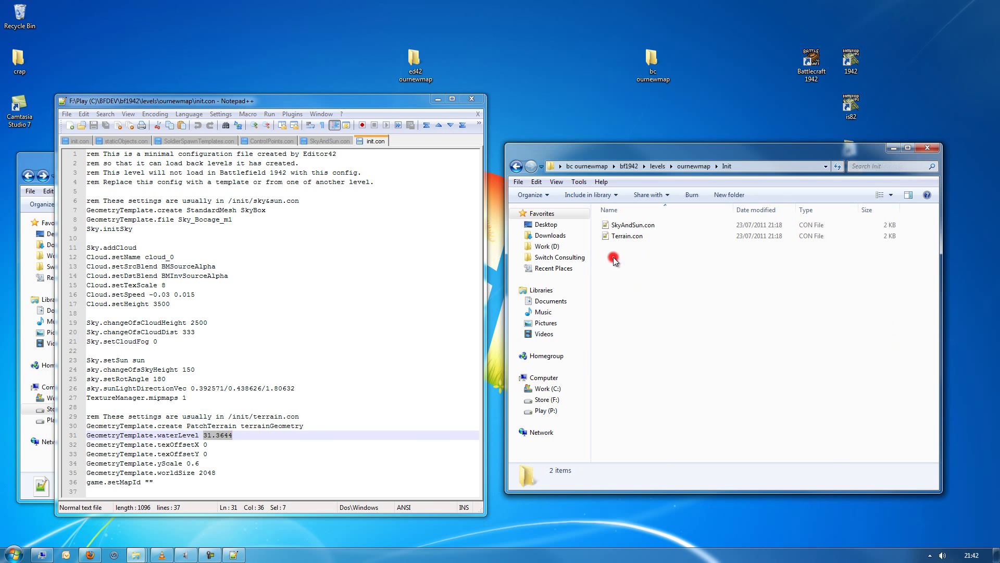
{"action": "double_click", "coordinate": [614, 235]}
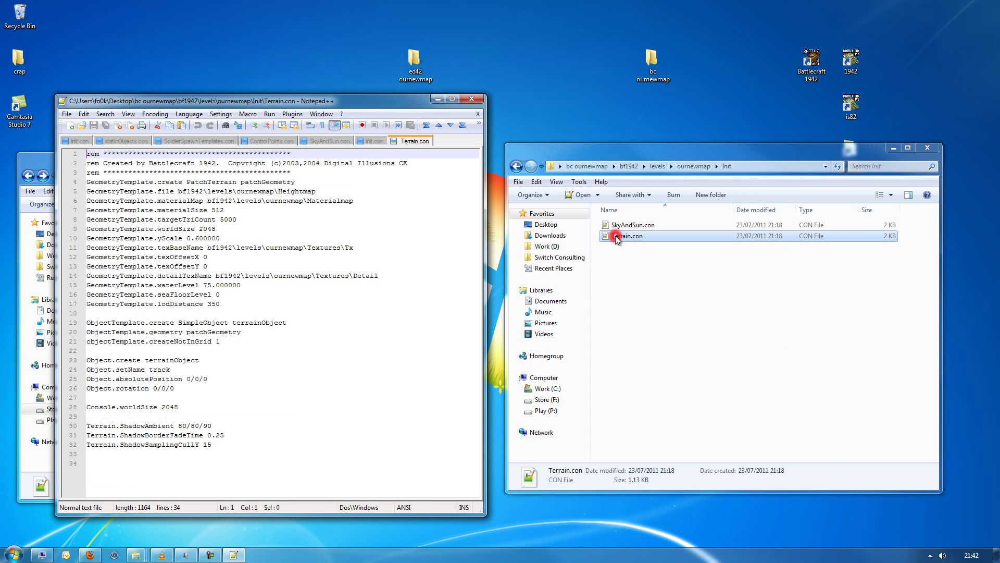
{"action": "mouse_move", "coordinate": [388, 143]}
{"action": "left_mouse_down"}
{"action": "mouse_move", "coordinate": [469, 157]}
{"action": "mouse_move", "coordinate": [446, 187]}
{"action": "left_mouse_up"}
{"action": "key", "text": "Escape"}
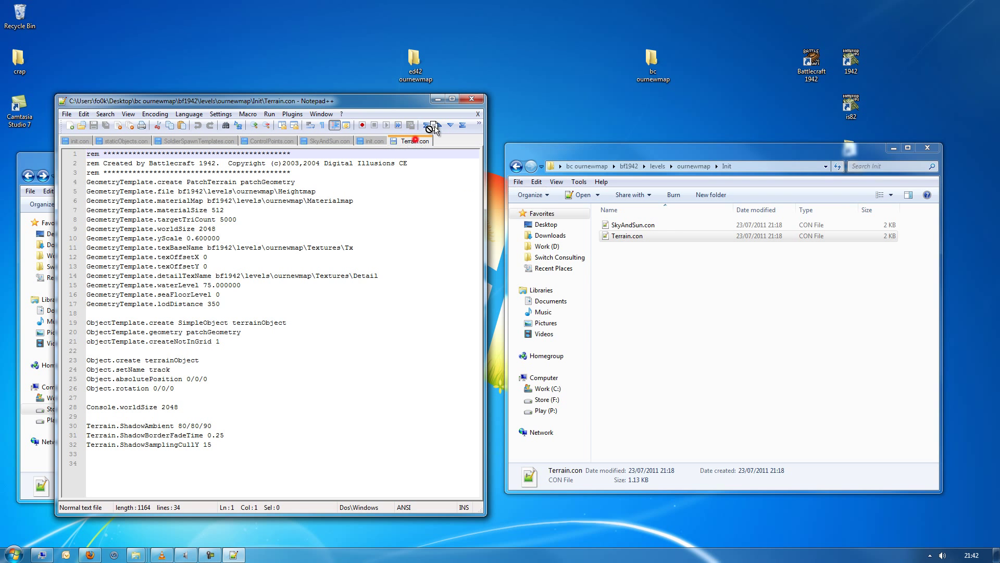
{"action": "left_click_drag", "start_coordinate": [396, 142], "coordinate": [413, 103]}
{"action": "left_click_drag", "start_coordinate": [591, 99], "coordinate": [564, 104]}
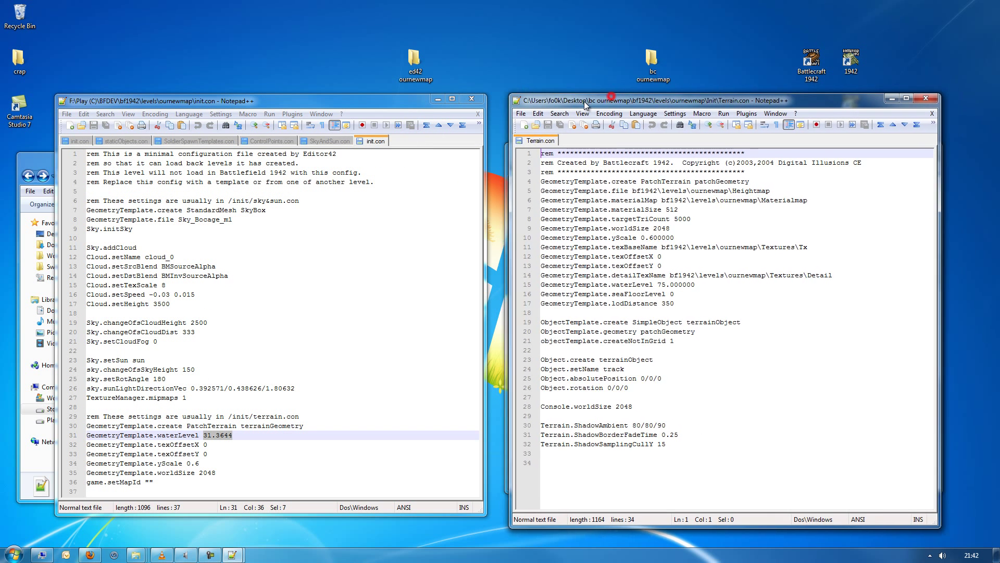
{"action": "left_click", "coordinate": [335, 319]}
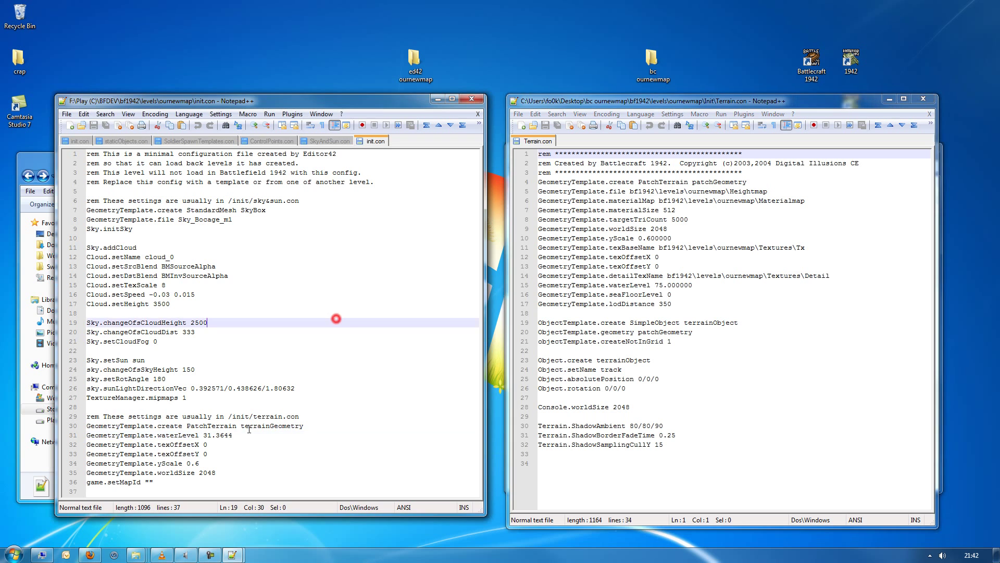
Copy the water level 31.3644 from init.con over the GeometryTemplate.waterLevel value in Terrain.con.
{"action": "left_click_drag", "start_coordinate": [233, 435], "coordinate": [203, 437]}
{"action": "right_click", "coordinate": [203, 435]}
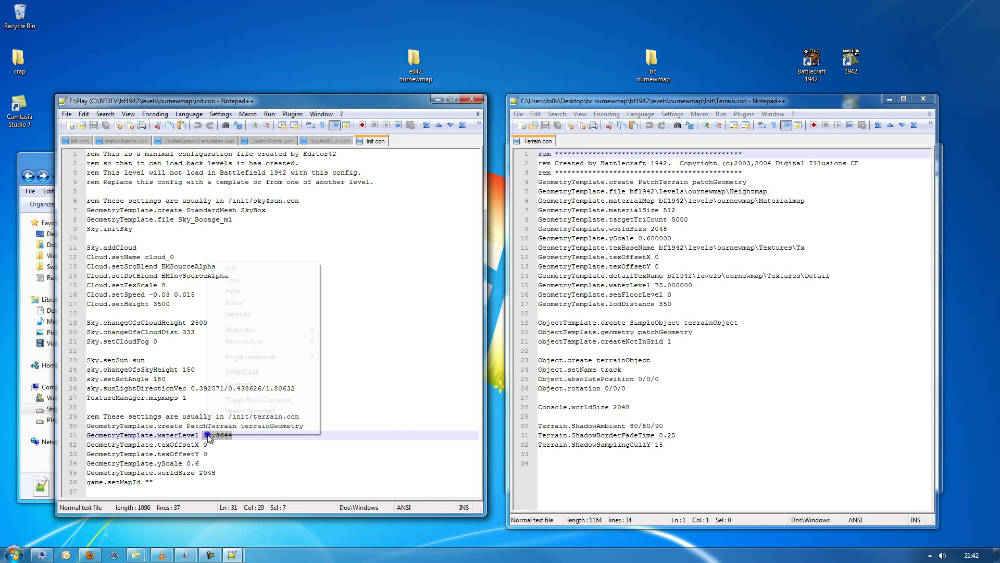
{"action": "left_click", "coordinate": [239, 280]}
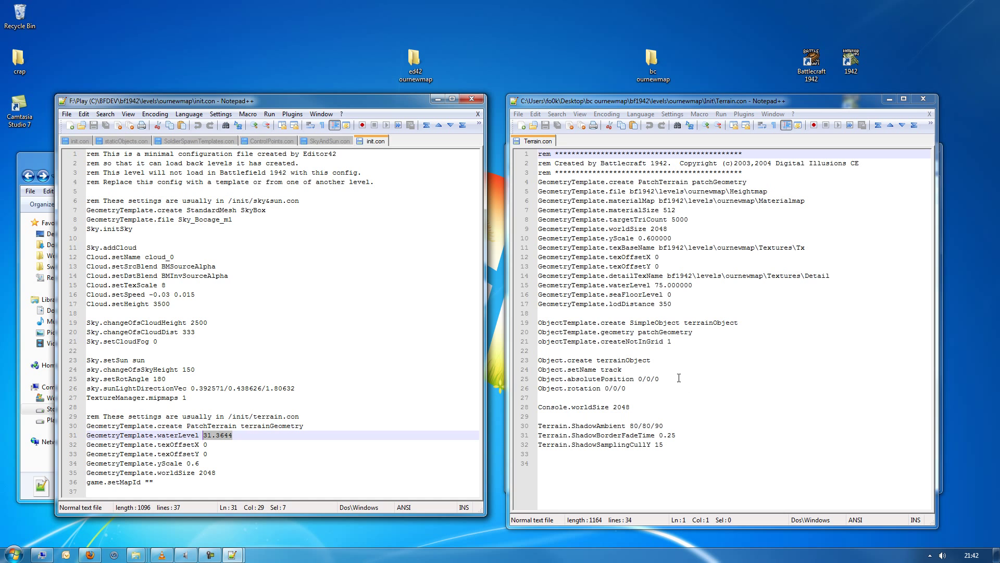
{"action": "left_click_drag", "start_coordinate": [693, 285], "coordinate": [655, 285]}
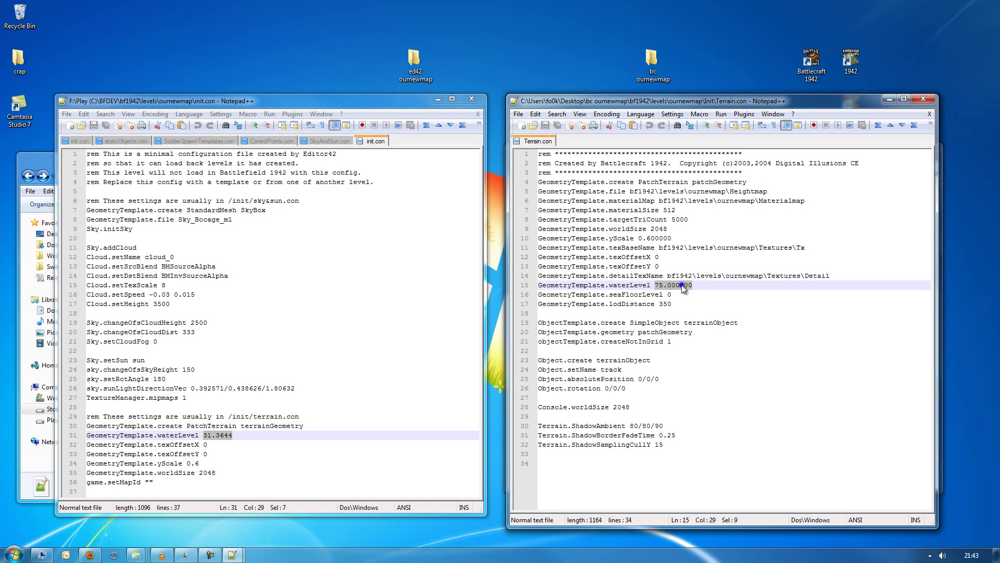
{"action": "right_click", "coordinate": [682, 286]}
{"action": "left_click", "coordinate": [710, 315]}
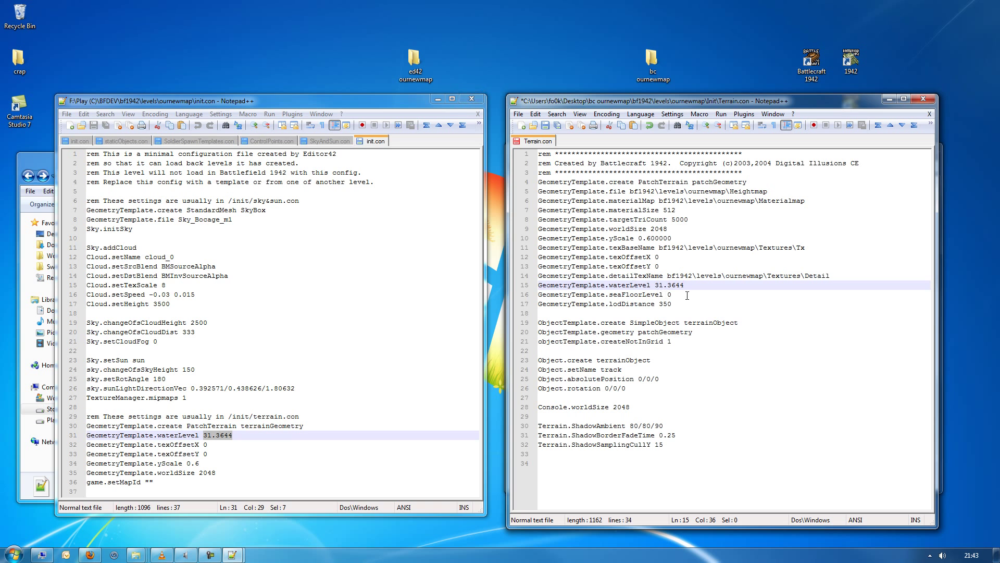
Close the Editor42 init.con window, then close Terrain.con and save its changes.
{"action": "left_click_drag", "start_coordinate": [407, 101], "coordinate": [414, 123]}
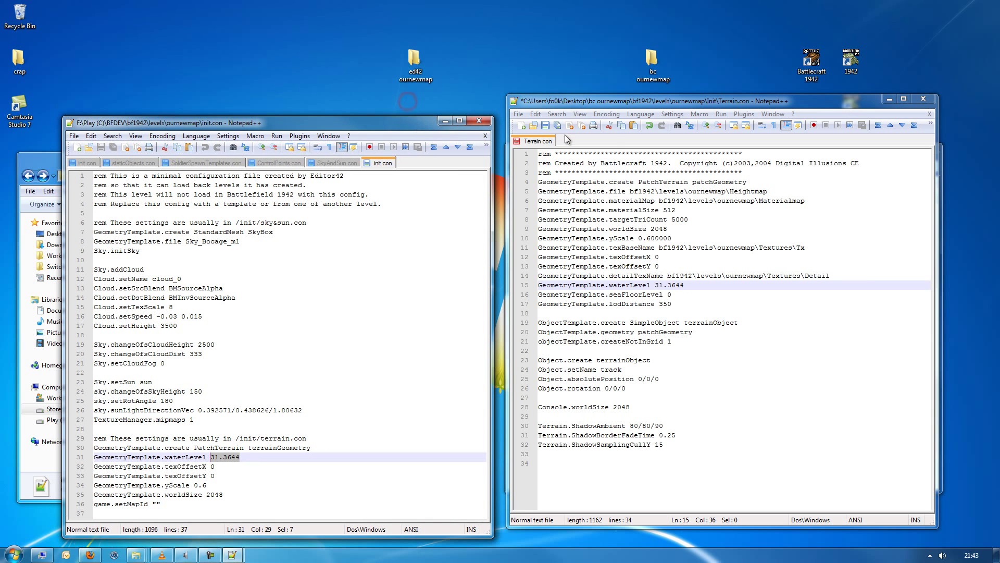
{"action": "left_click", "coordinate": [480, 123]}
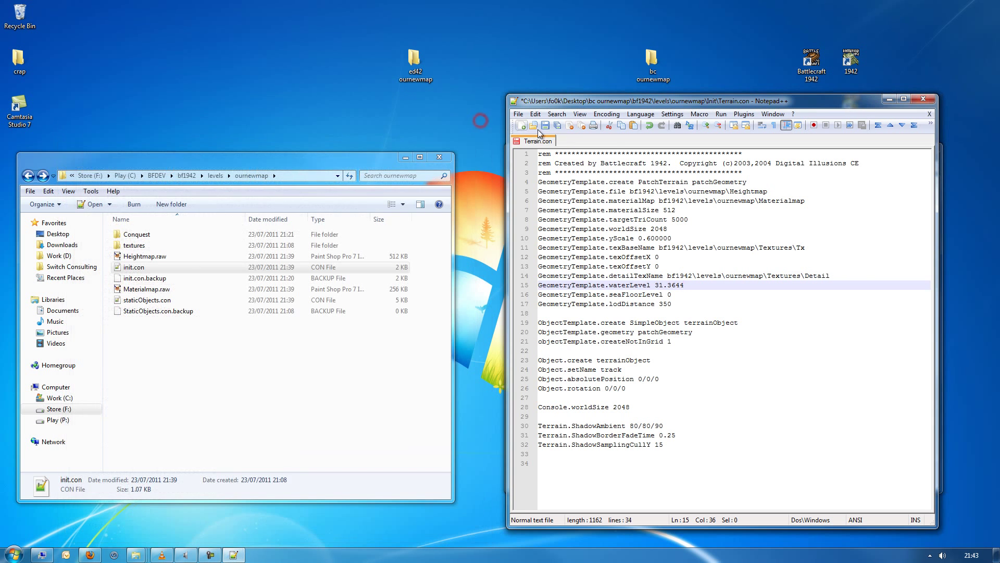
{"action": "left_click", "coordinate": [921, 98]}
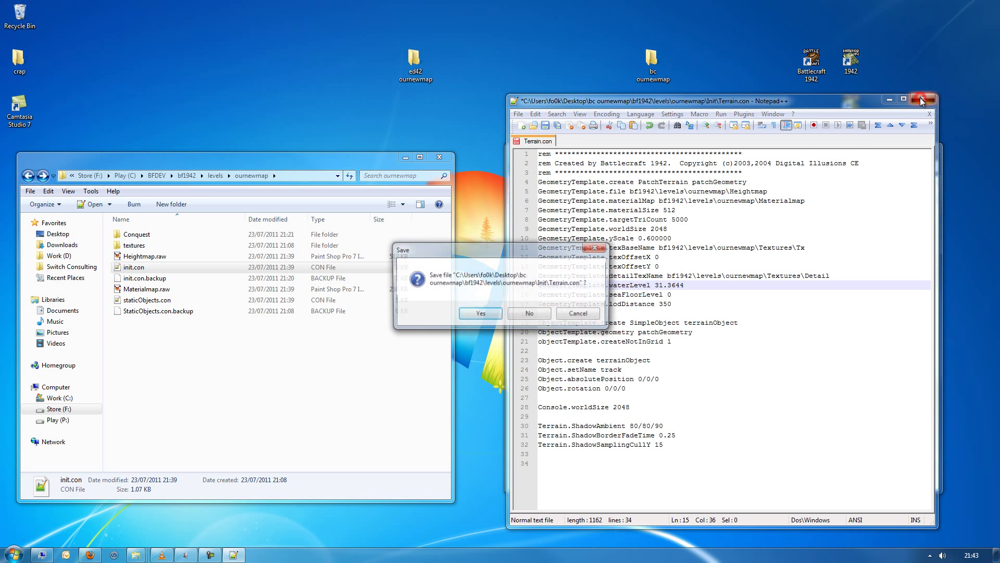
{"action": "left_click", "coordinate": [492, 314]}
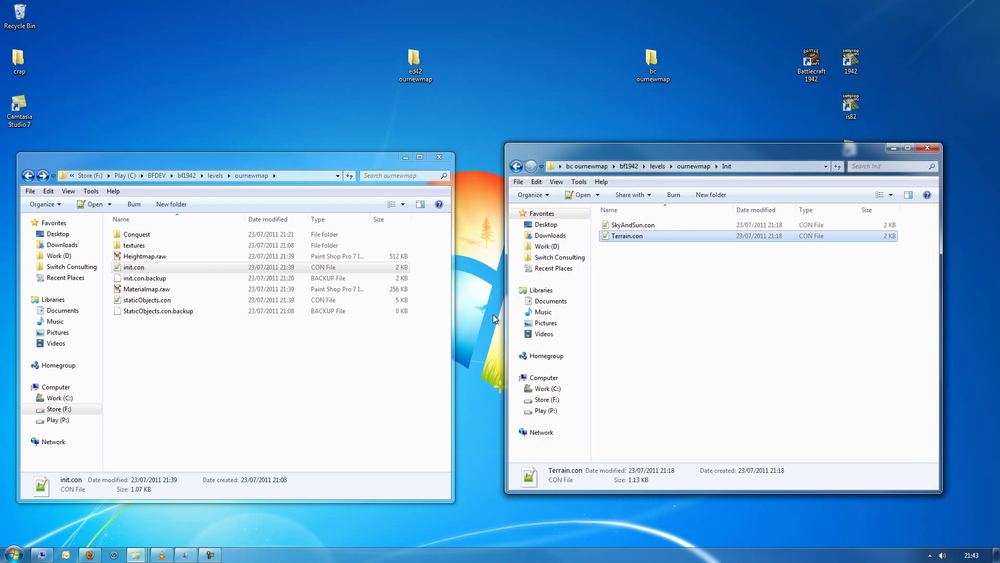
Open SkyAndSun.con from the bc level's Init folder and place the Editor42 init.con beside it in a separate Notepad++ window.
{"action": "double_click", "coordinate": [634, 226]}
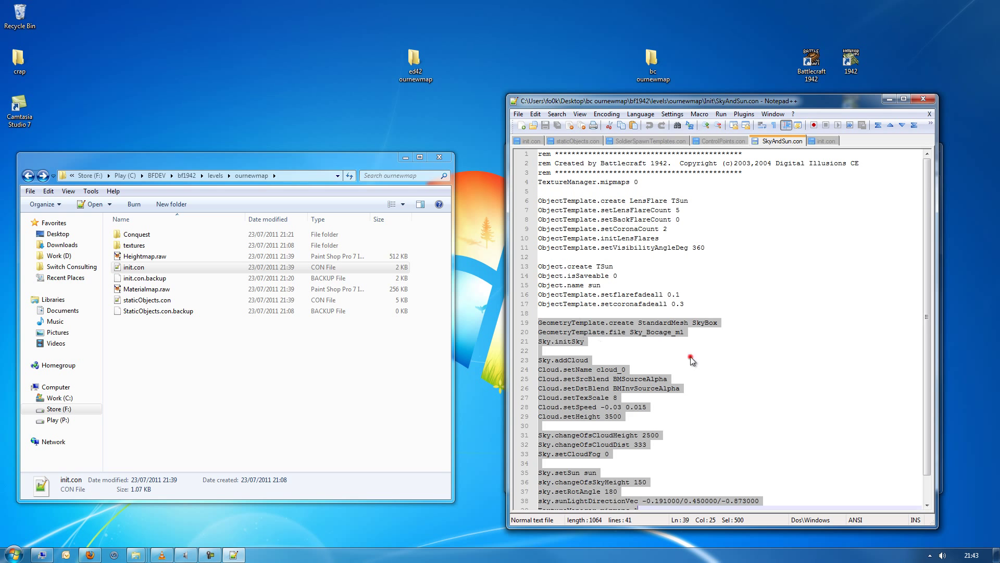
{"action": "left_click", "coordinate": [692, 360]}
{"action": "scroll", "coordinate": [681, 339], "scroll_direction": "down", "scroll_amount": 1}
{"action": "left_click", "coordinate": [247, 344]}
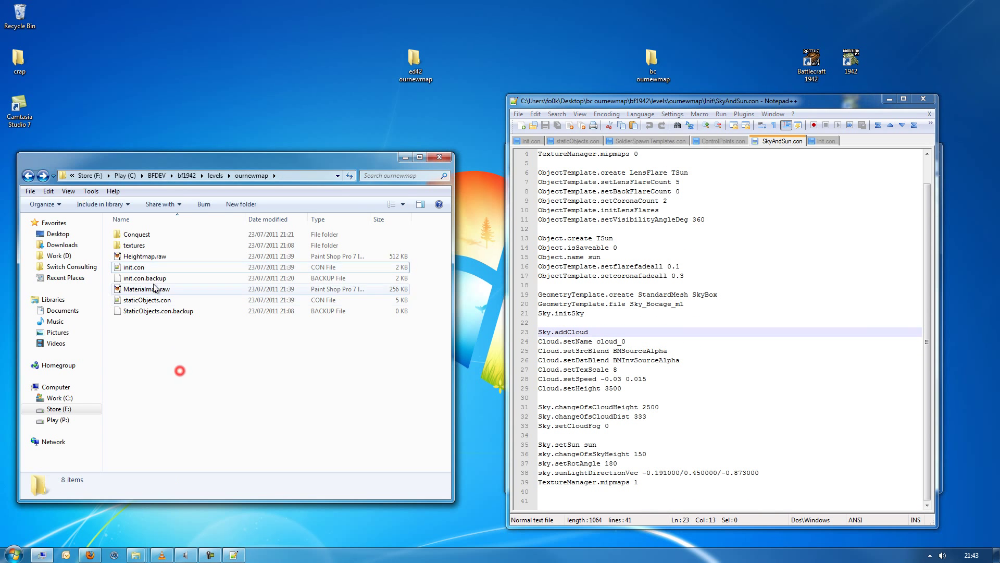
{"action": "double_click", "coordinate": [133, 266]}
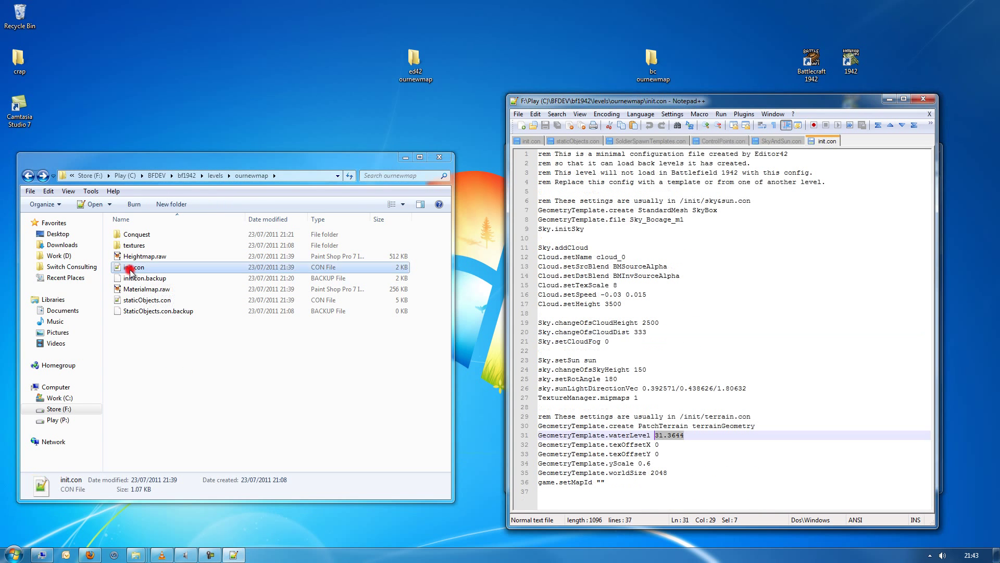
{"action": "left_click_drag", "start_coordinate": [823, 140], "coordinate": [925, 52]}
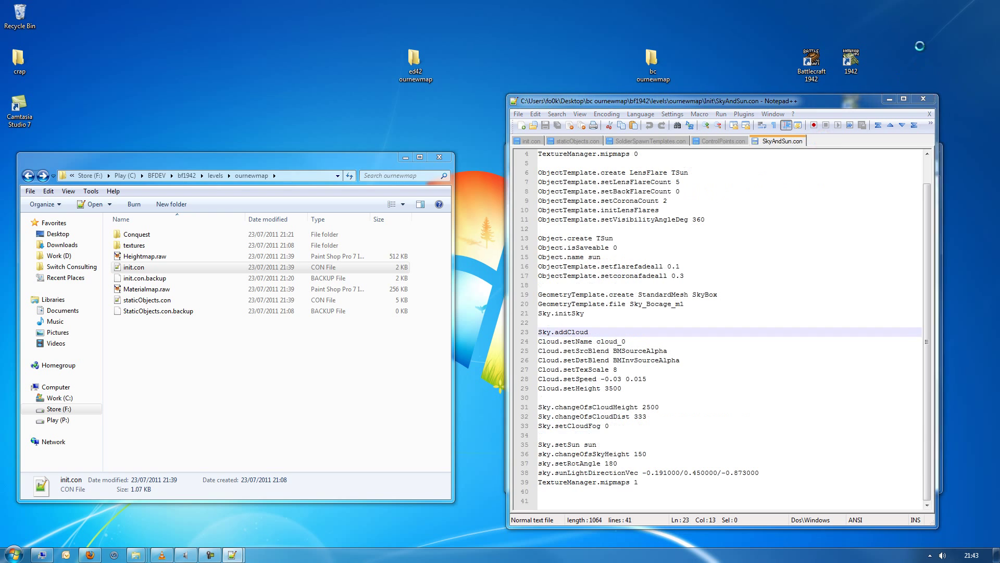
{"action": "left_click_drag", "start_coordinate": [993, 57], "coordinate": [101, 104]}
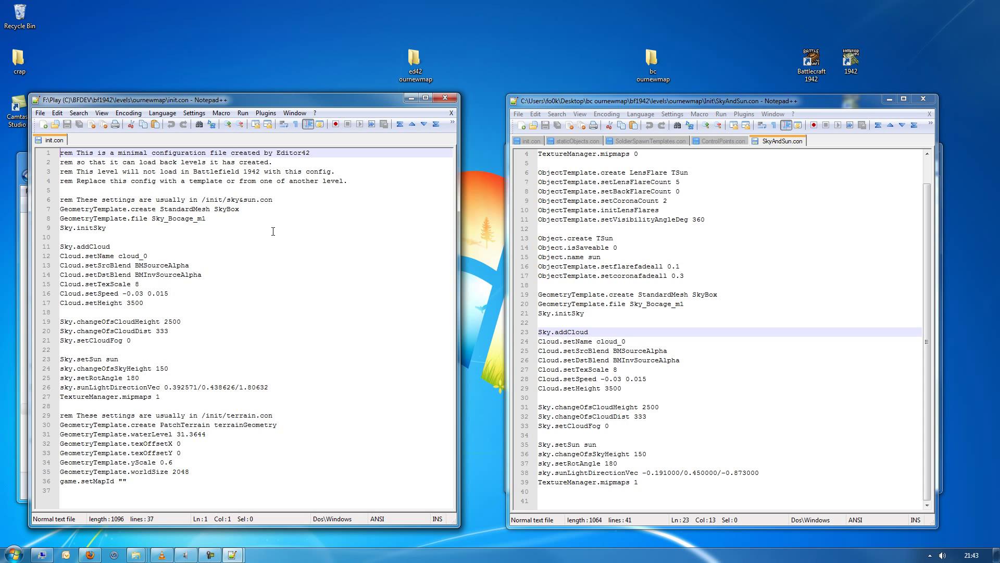
{"action": "mouse_move", "coordinate": [238, 102]}
{"action": "left_mouse_down"}
{"action": "mouse_move", "coordinate": [267, 426]}
{"action": "mouse_move", "coordinate": [234, 360]}
{"action": "mouse_move", "coordinate": [193, 31]}
{"action": "mouse_move", "coordinate": [236, 113]}
{"action": "left_mouse_up"}
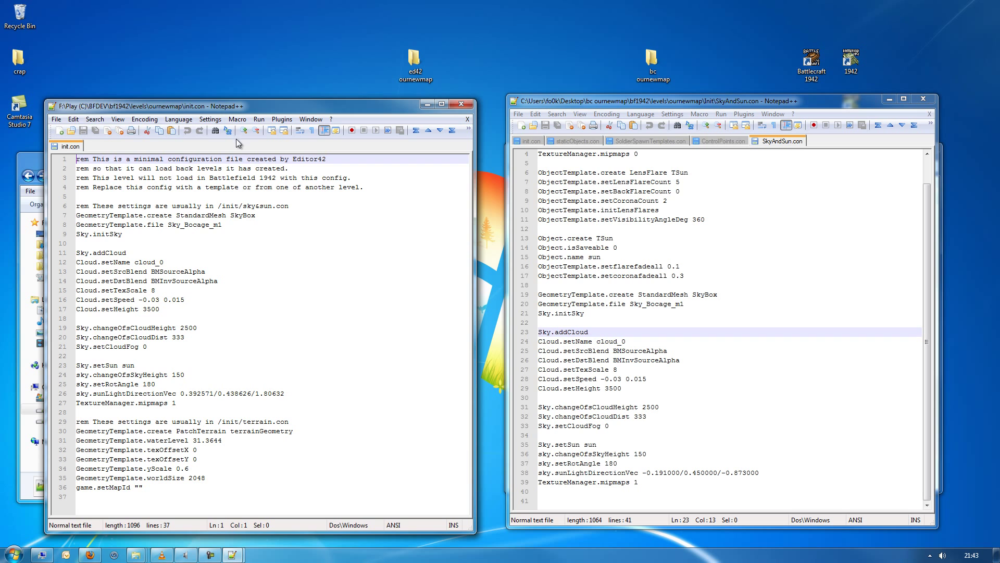
Copy the sunLightDirectionVec value 0.392571/0.438626/1.80632 from init.con over the one in SkyAndSun.con.
{"action": "left_click_drag", "start_coordinate": [287, 390], "coordinate": [182, 393]}
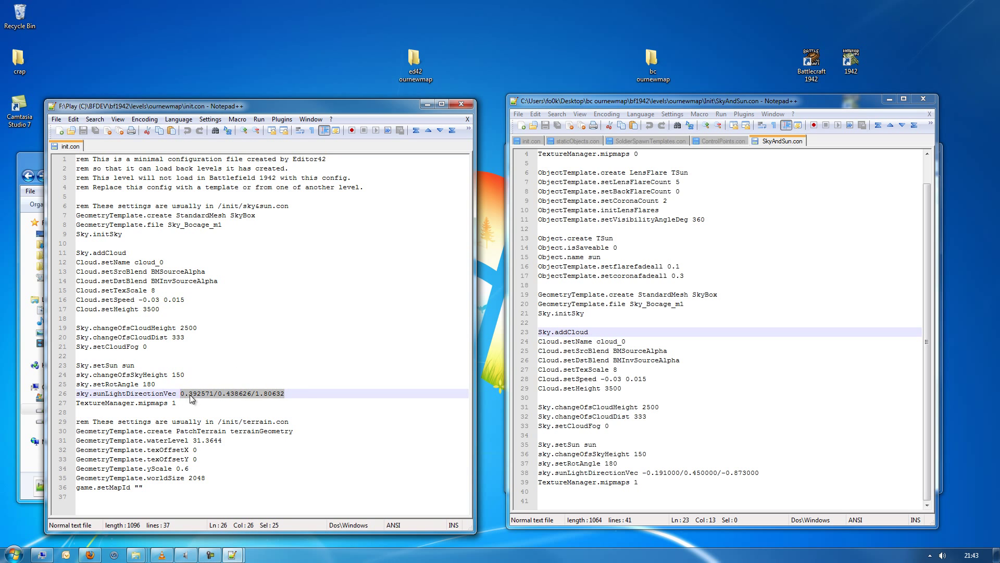
{"action": "right_click", "coordinate": [190, 397]}
{"action": "left_click", "coordinate": [226, 242]}
{"action": "left_click_drag", "start_coordinate": [717, 101], "coordinate": [705, 131]}
{"action": "left_click", "coordinate": [632, 324]}
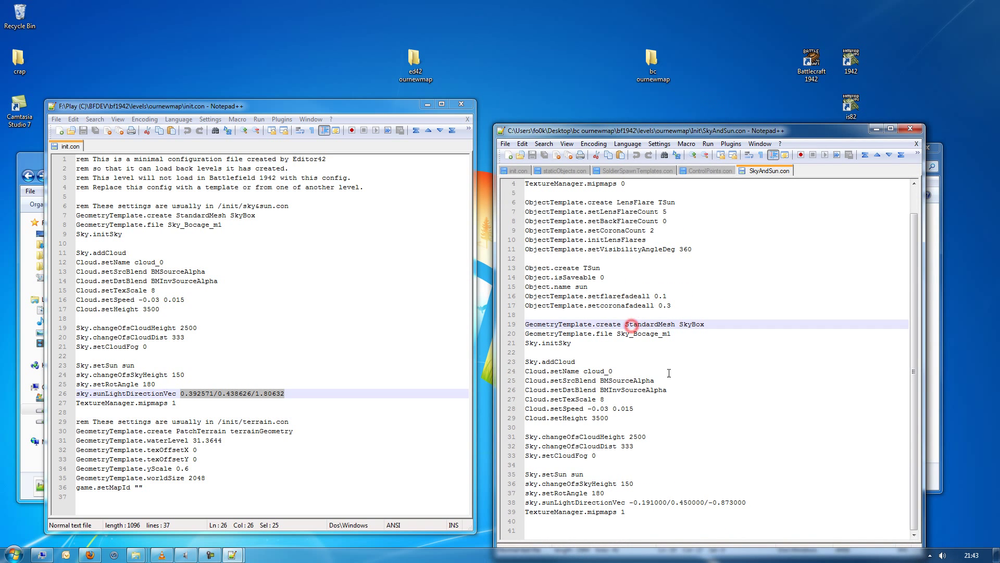
{"action": "left_click_drag", "start_coordinate": [748, 501], "coordinate": [630, 504]}
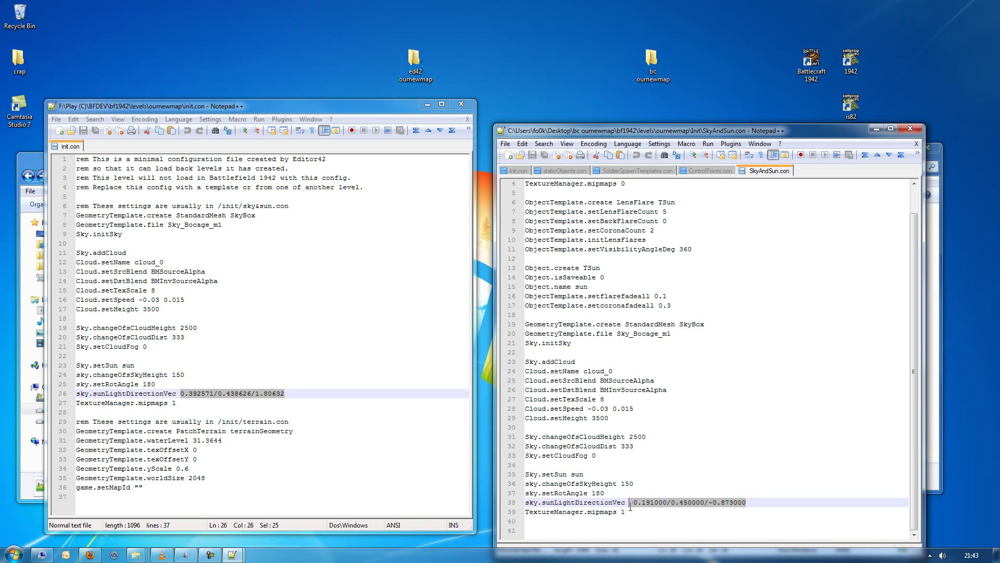
{"action": "right_click", "coordinate": [635, 510]}
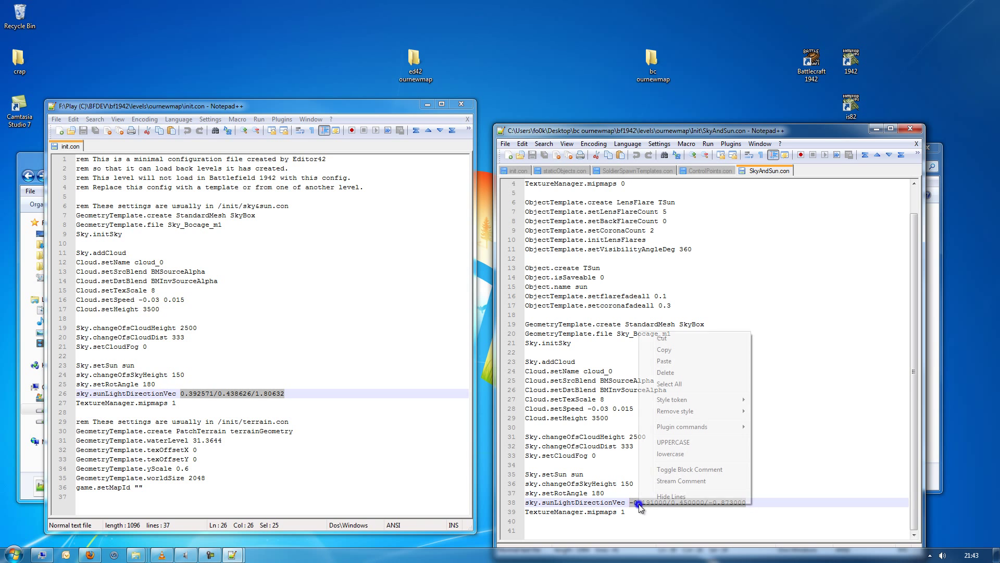
{"action": "left_click", "coordinate": [664, 359]}
Close SkyAndSun.con, saving its changes, and close the Editor42 init.con.
{"action": "left_click", "coordinate": [901, 130]}
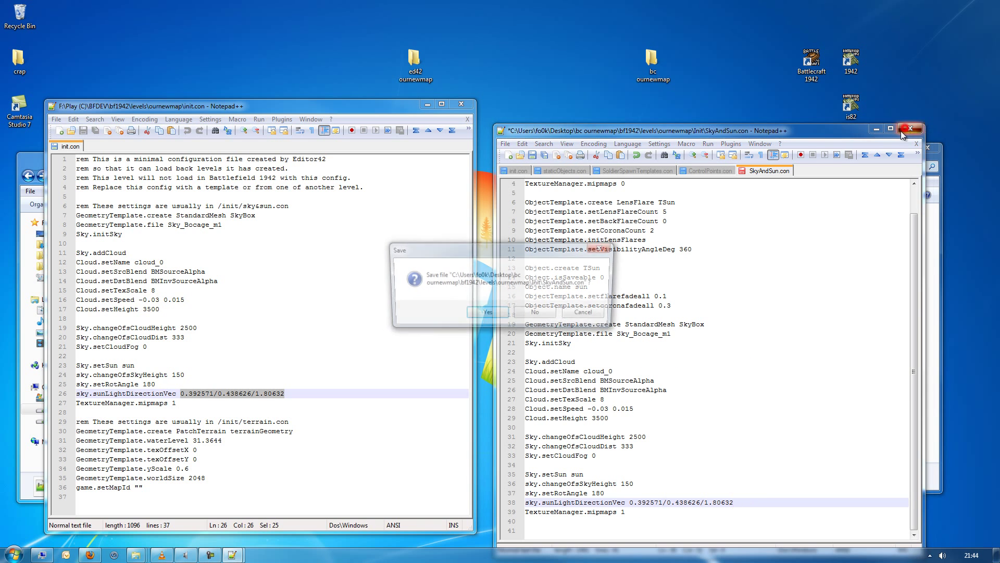
{"action": "left_click", "coordinate": [495, 319]}
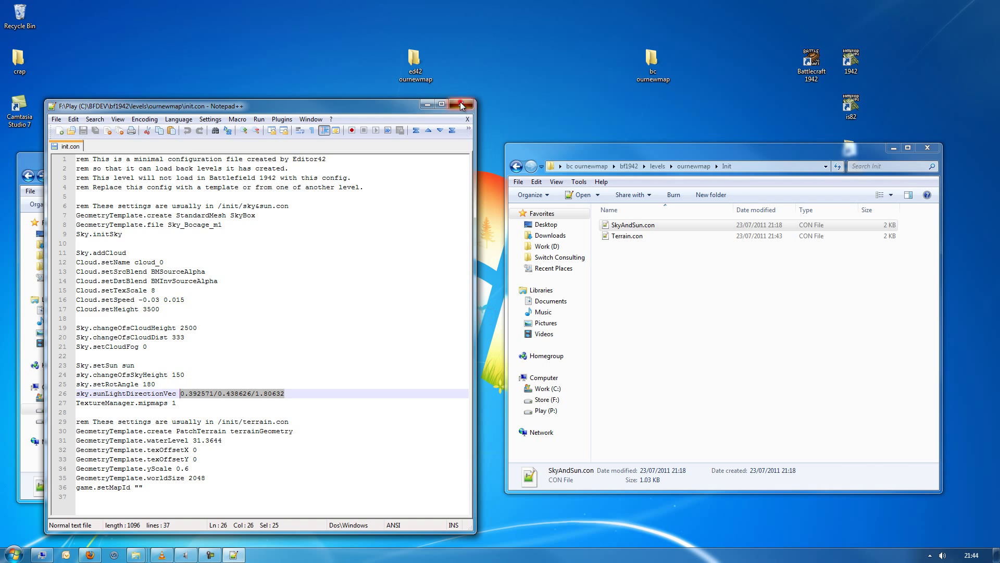
{"action": "left_click", "coordinate": [461, 104]}
{"action": "left_click", "coordinate": [636, 357]}
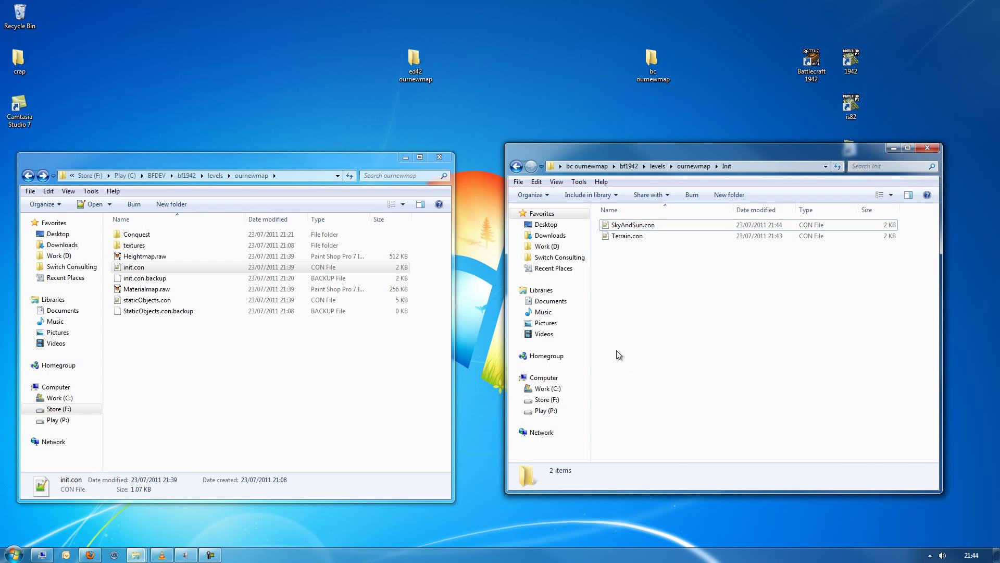
Return to the bc ournewmap level folder and review it against Conquest, textures, Heightmap.raw, Materialmap.raw and staticObjects.con in the Editor42 folder.
{"action": "left_click", "coordinate": [692, 167]}
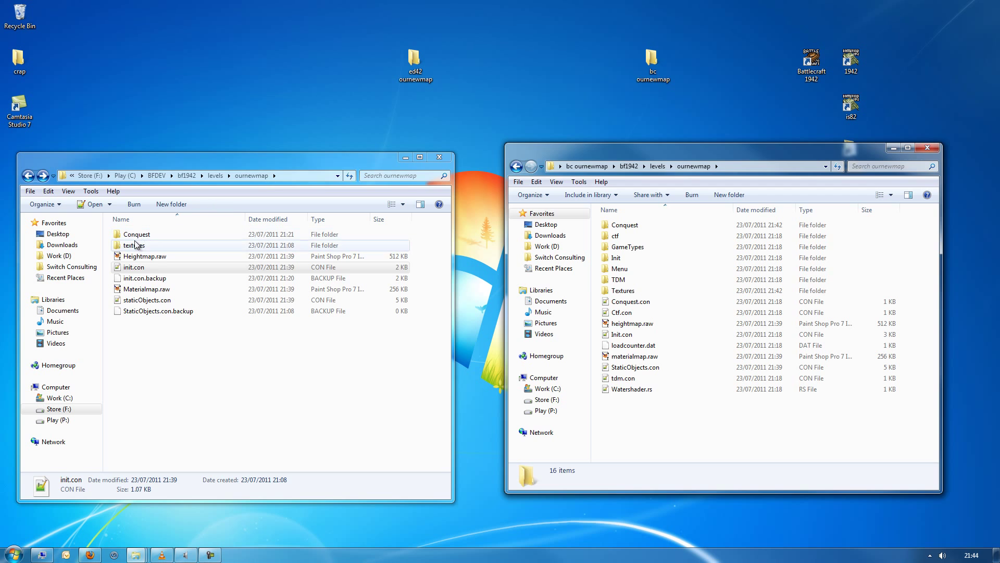
{"action": "left_click", "coordinate": [229, 364]}
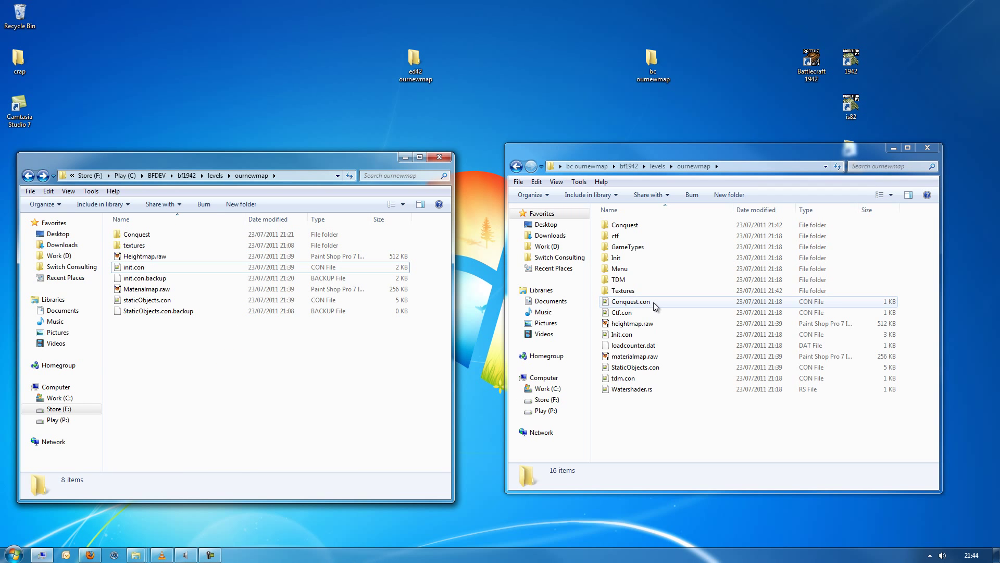
{"action": "left_click", "coordinate": [158, 374]}
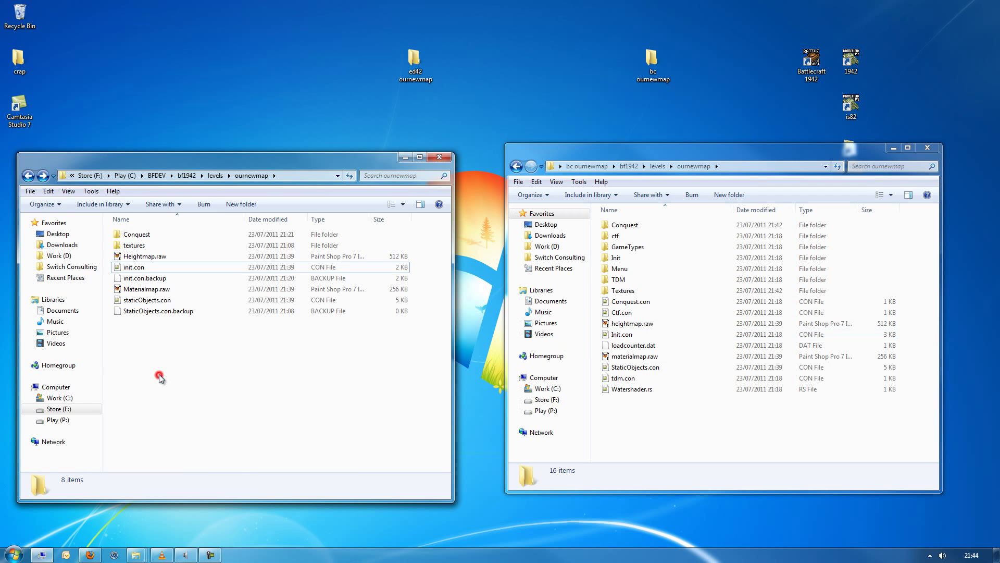
{"action": "left_click", "coordinate": [134, 237]}
{"action": "left_click", "coordinate": [136, 246], "text": "shift"}
{"action": "left_click", "coordinate": [140, 257], "text": "ctrl"}
{"action": "left_click", "coordinate": [136, 288], "text": "ctrl"}
{"action": "left_click", "coordinate": [138, 300], "text": "ctrl"}
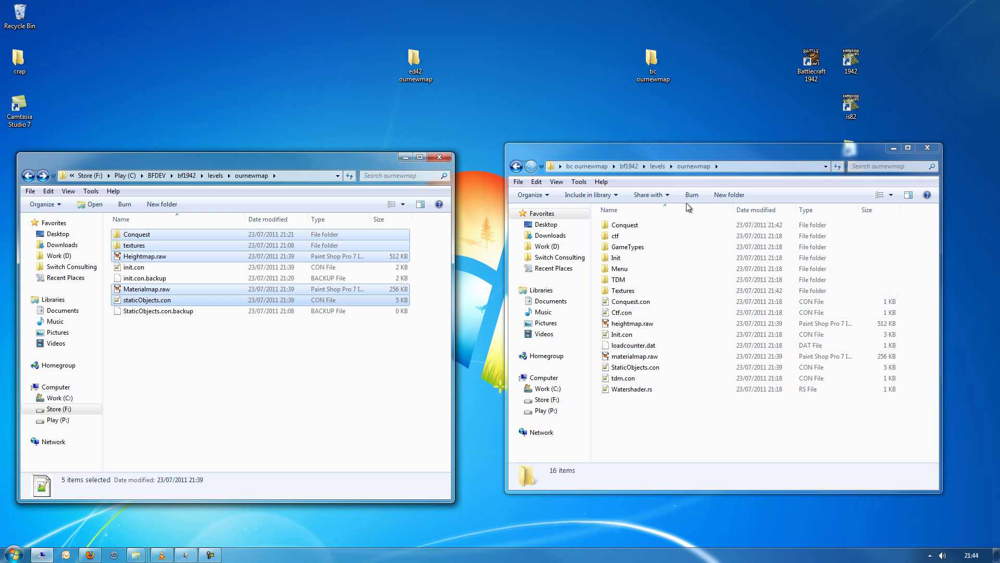
{"action": "left_click", "coordinate": [652, 70]}
{"action": "left_click", "coordinate": [655, 416]}
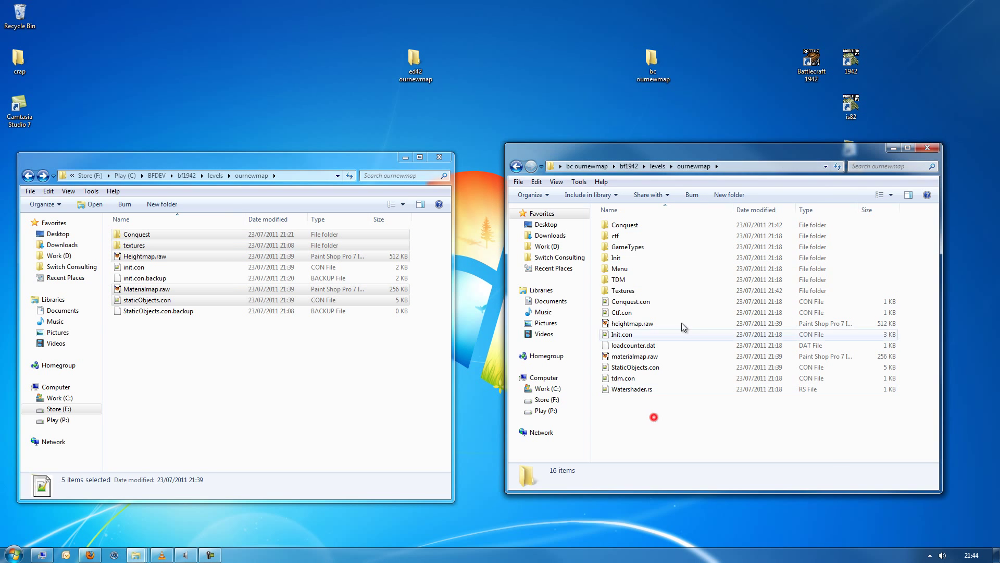
Move the bc ournewmap folder clear of the desktop shortcuts and launch WinRFA from the Battlefield Mod Development Toolkit.
{"action": "key", "text": "super"}
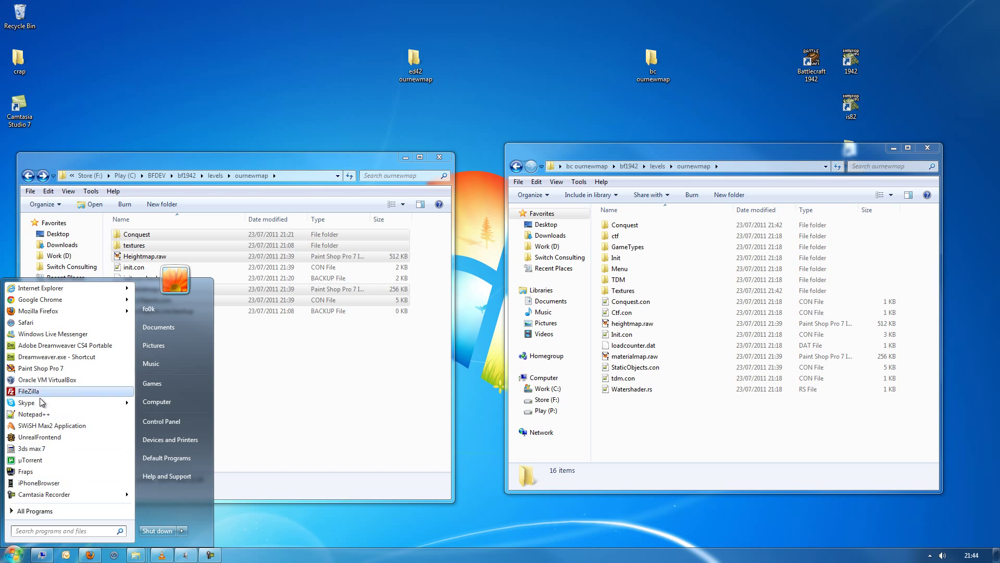
{"action": "key", "text": "super"}
{"action": "left_click_drag", "start_coordinate": [800, 158], "coordinate": [564, 149]}
{"action": "double_click", "coordinate": [854, 337]}
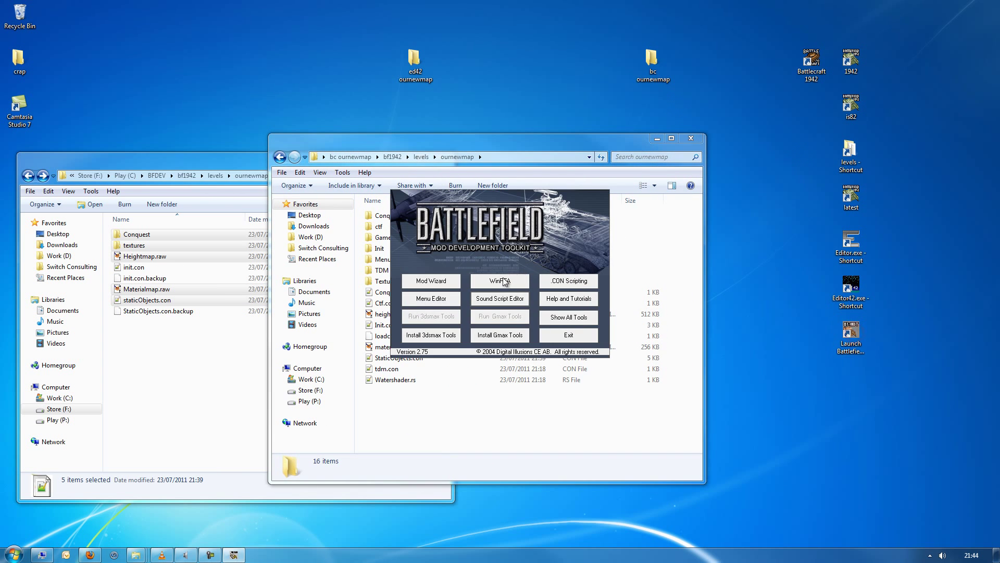
{"action": "left_click", "coordinate": [499, 283]}
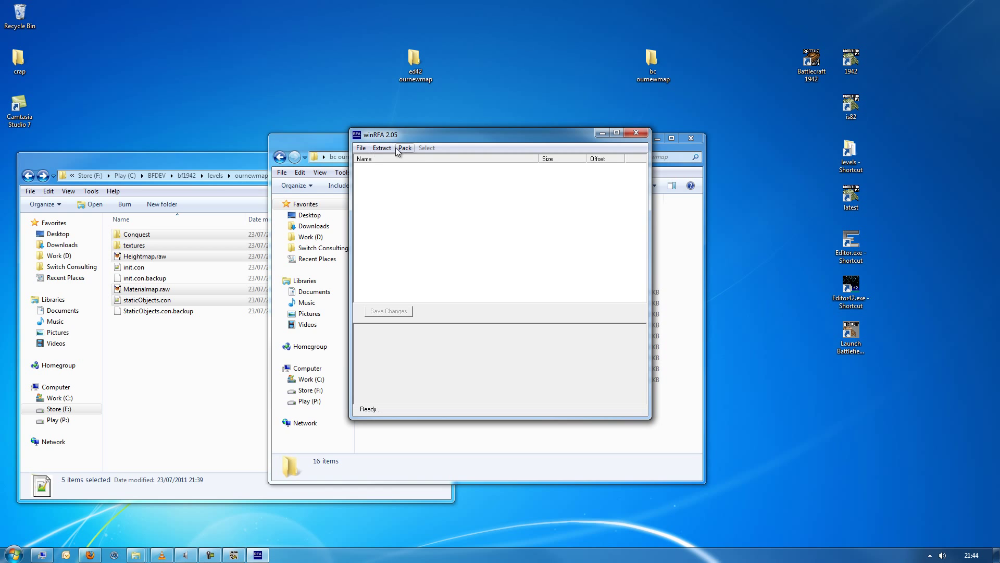
Start packing a directory in WinRFA, choosing the bf1942 folder inside bc ournewmap as source, with base path bf1942.
{"action": "left_click", "coordinate": [407, 148]}
{"action": "left_click", "coordinate": [382, 161]}
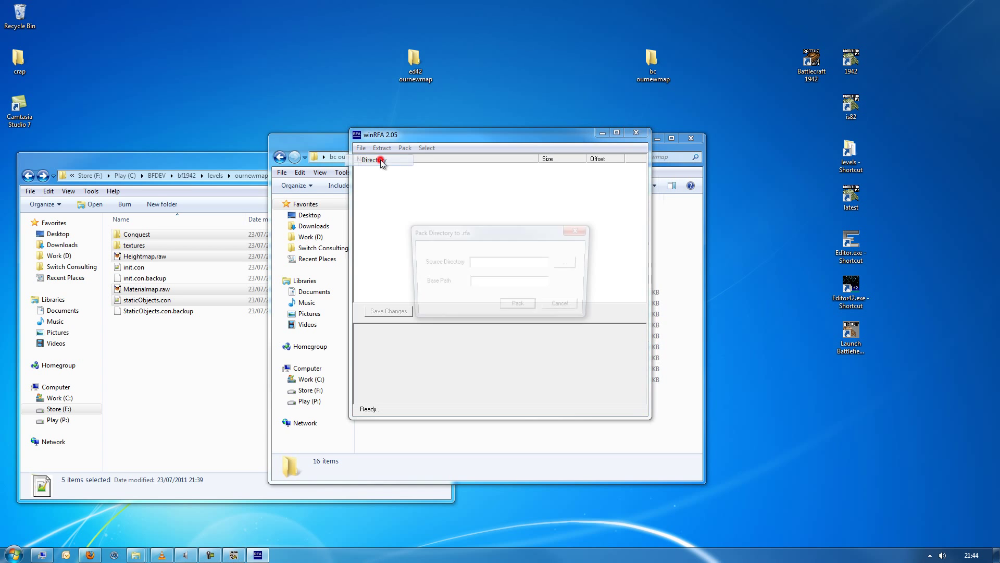
{"action": "left_click", "coordinate": [565, 262]}
{"action": "scroll", "coordinate": [569, 258], "scroll_direction": "down", "scroll_amount": 1}
{"action": "left_click", "coordinate": [431, 304]}
{"action": "left_click", "coordinate": [464, 313]}
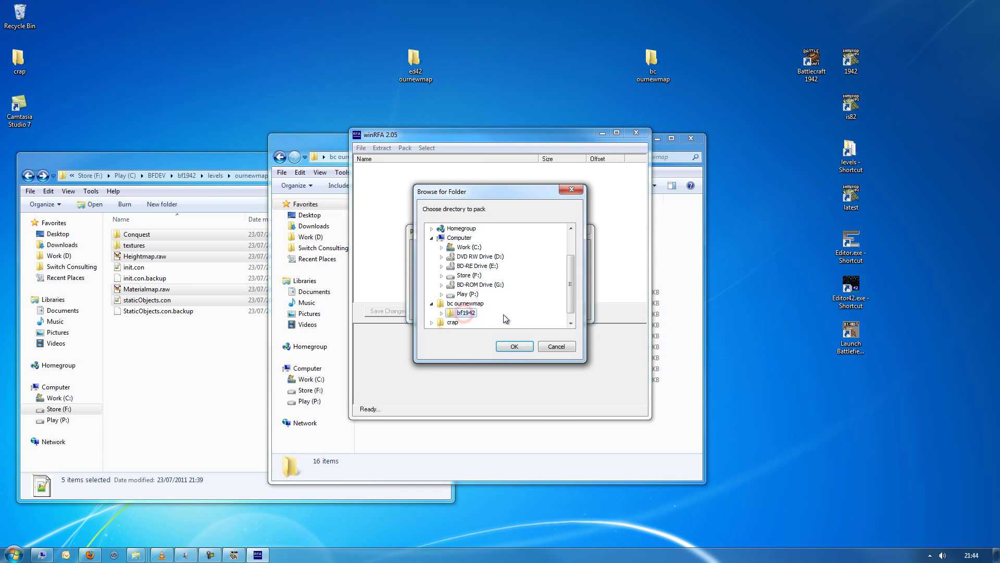
{"action": "left_click", "coordinate": [518, 347]}
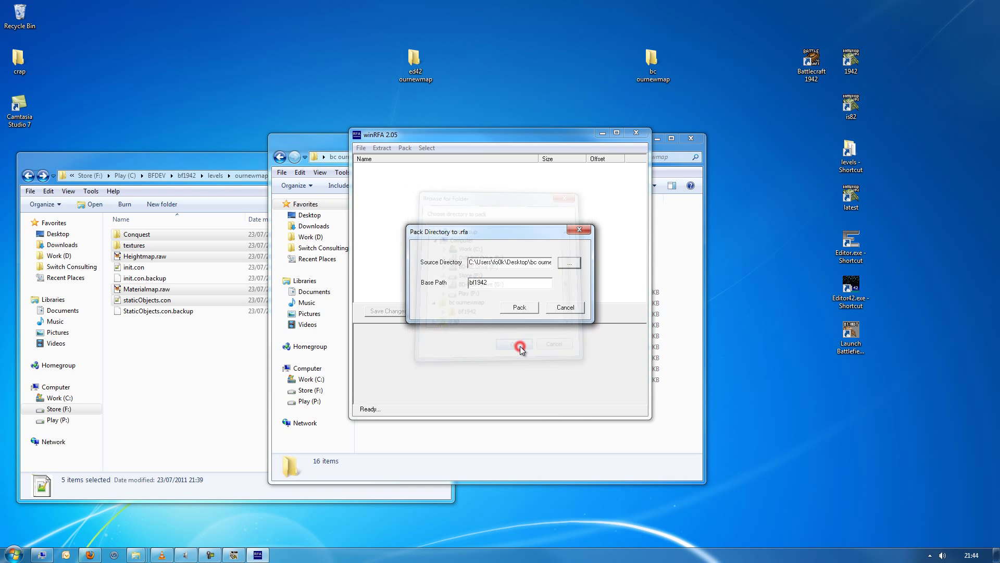
Pack the chosen directory into the existing ournewmap.rfa archive in the game's levels folder.
{"action": "left_click", "coordinate": [519, 308]}
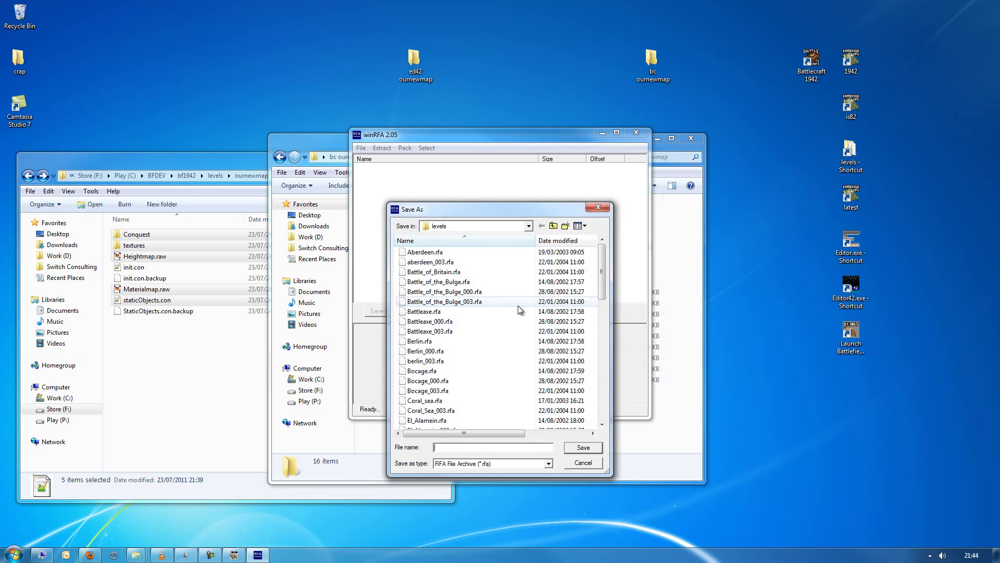
{"action": "left_click", "coordinate": [428, 391]}
{"action": "scroll", "coordinate": [434, 338], "scroll_direction": "down", "scroll_amount": 6}
{"action": "scroll", "coordinate": [434, 337], "scroll_direction": "down", "scroll_amount": 8}
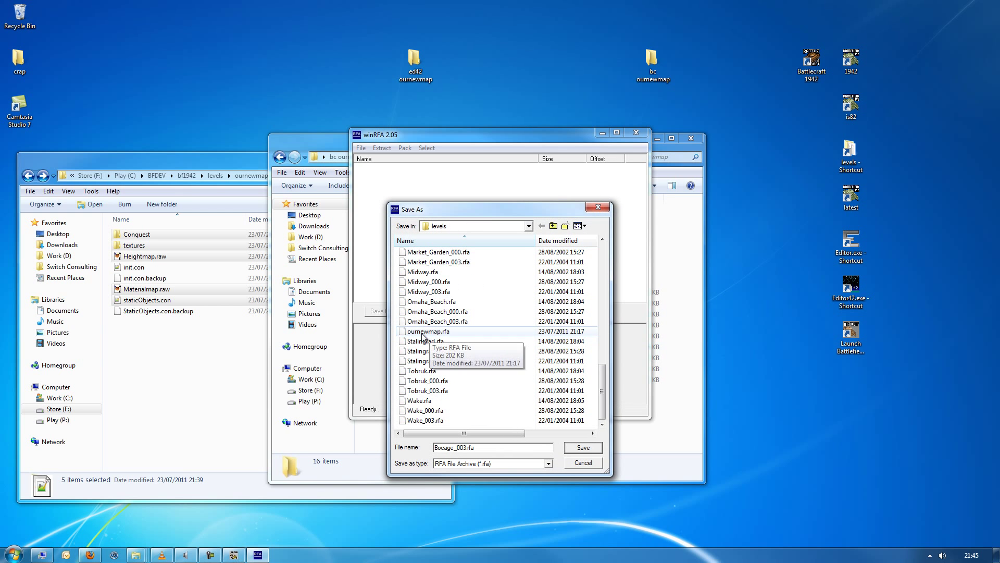
{"action": "double_click", "coordinate": [423, 332]}
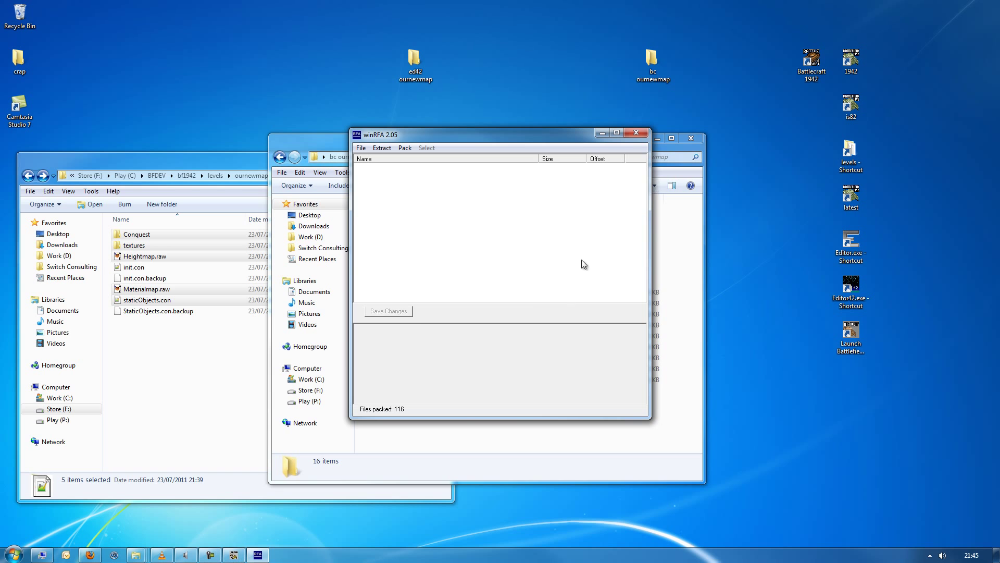
Launch Battlefield 1942 and bring up the multiplayer game creation screen.
{"action": "double_click", "coordinate": [853, 63]}
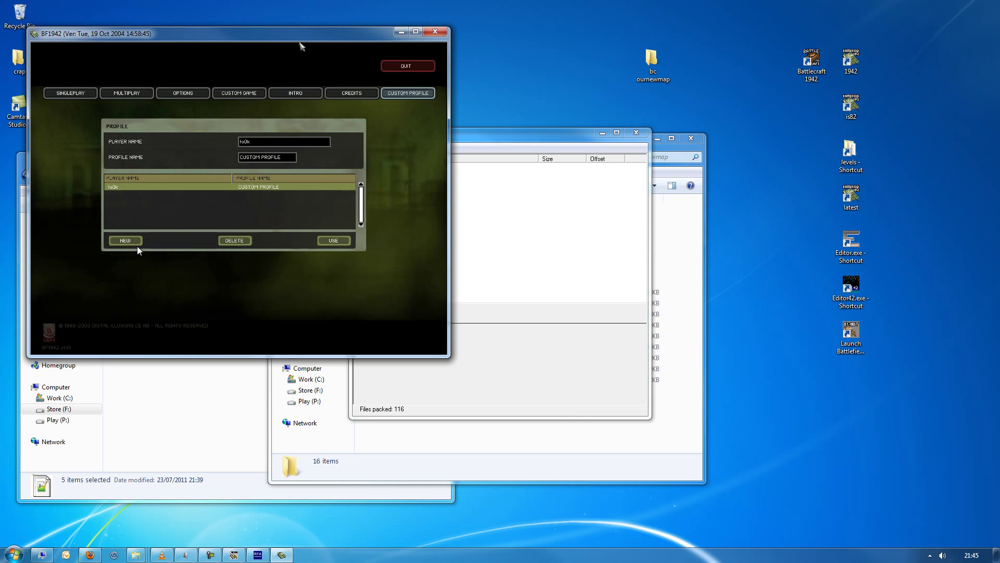
{"action": "left_click", "coordinate": [40, 270]}
{"action": "left_click", "coordinate": [100, 271]}
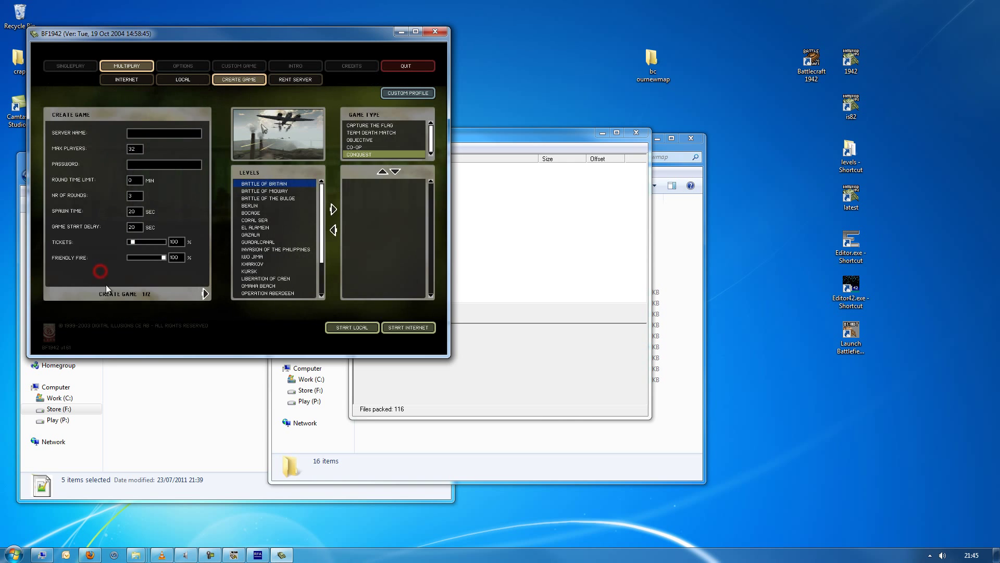
{"action": "left_click", "coordinate": [131, 328]}
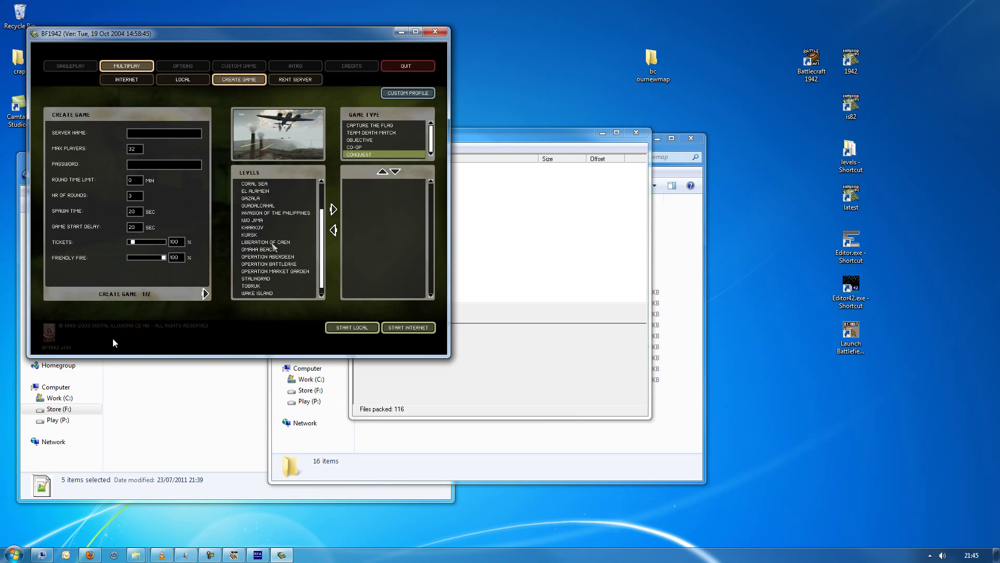
Start a local Conquest game on the OURNEWMAP level and join it as an Allied assault soldier.
{"action": "scroll", "coordinate": [259, 295], "scroll_direction": "down", "scroll_amount": 1}
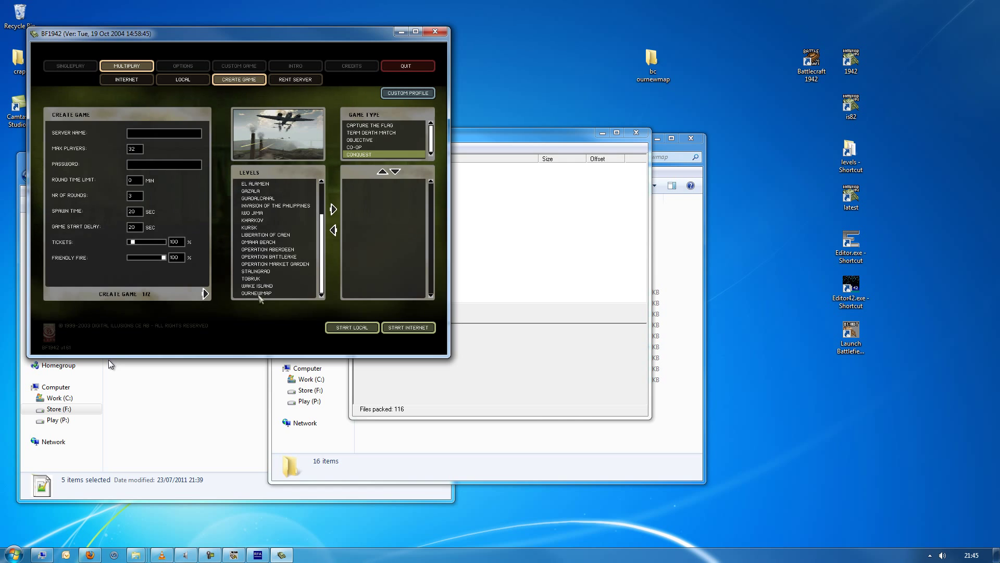
{"action": "left_click", "coordinate": [256, 292]}
{"action": "left_click", "coordinate": [334, 208]}
{"action": "left_click", "coordinate": [352, 327]}
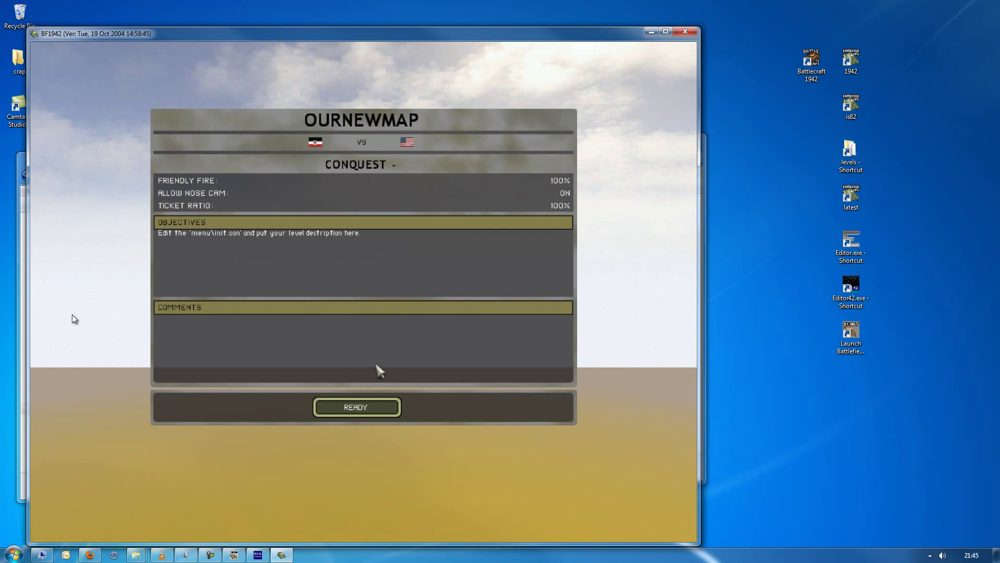
{"action": "left_click", "coordinate": [365, 412]}
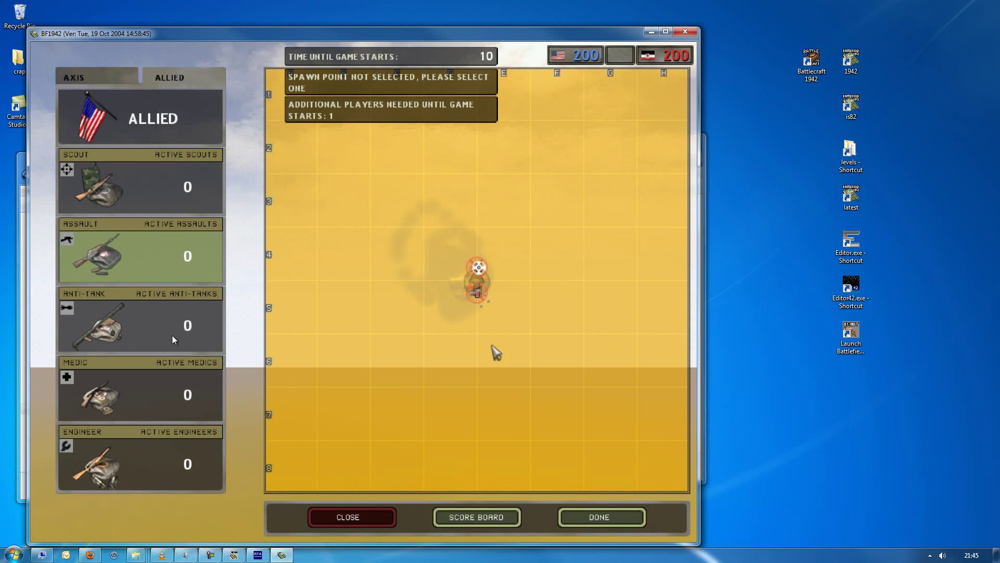
{"action": "left_click", "coordinate": [619, 516]}
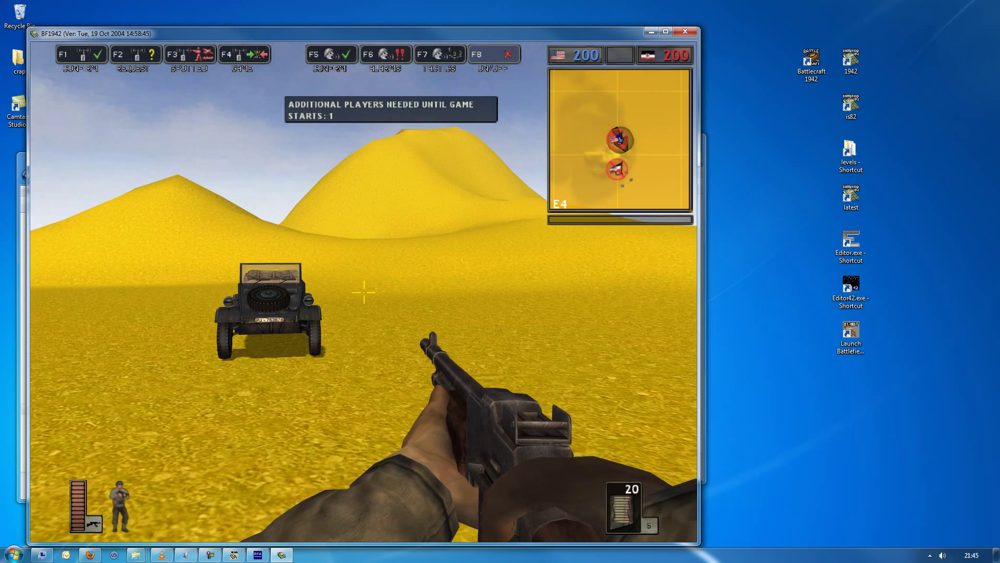
Walk around the Allied base to inspect its flag and terrain, and board the parked German car.
{"action": "key", "text": "w"}
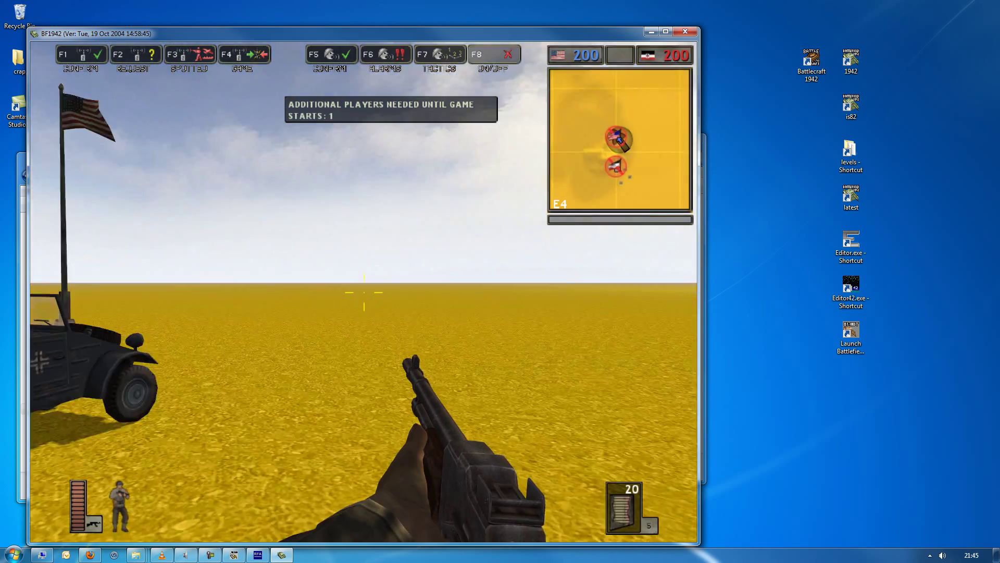
{"action": "key", "text": "w"}
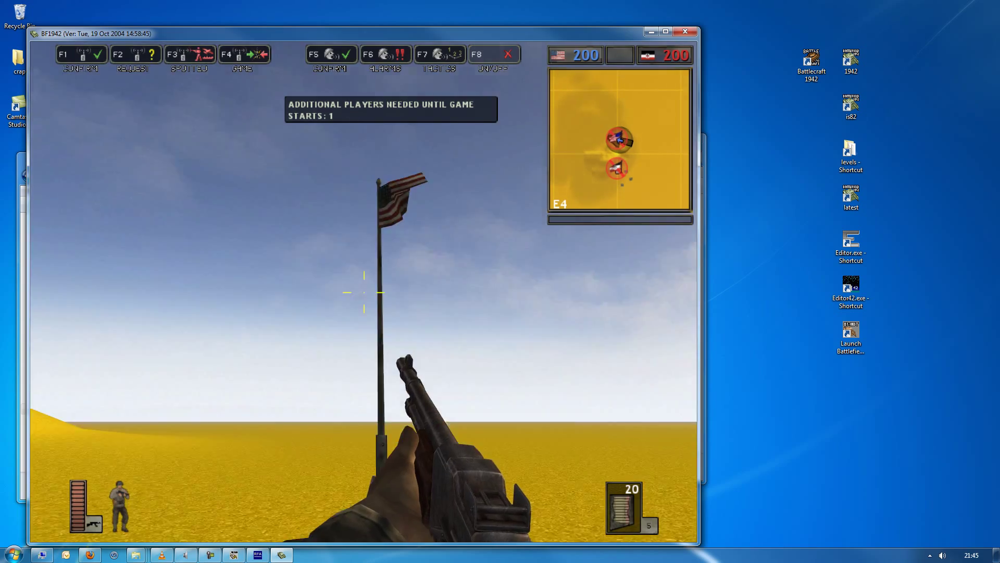
{"action": "key", "text": "w"}
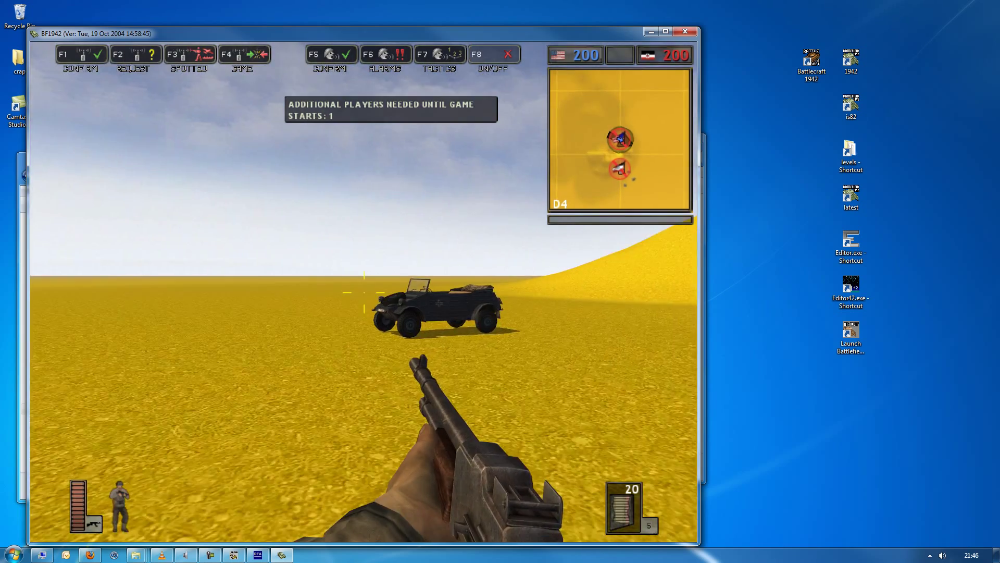
{"action": "key", "text": "w"}
{"action": "key", "text": "e"}
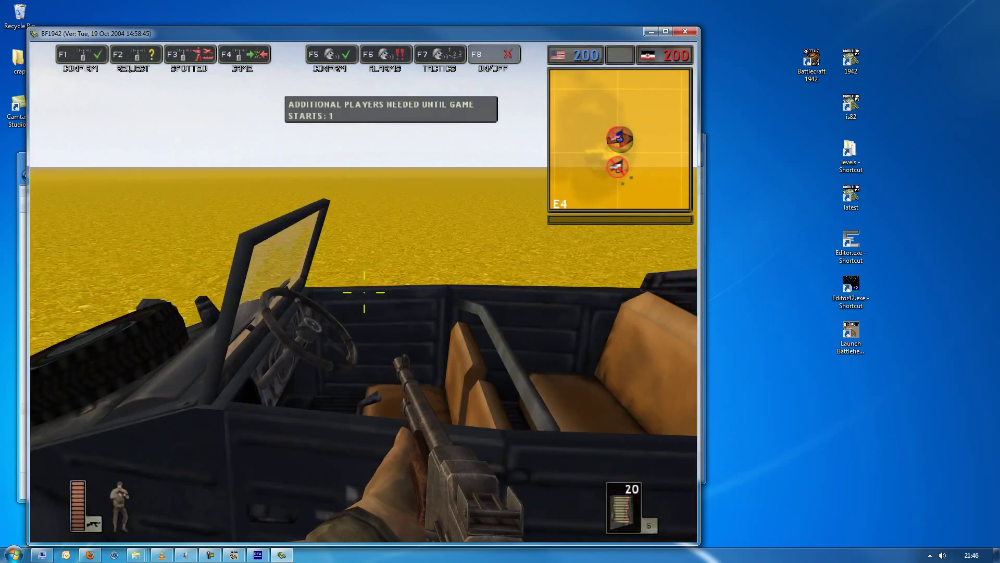
Test-drive the German car in external view from the Allied base towards the palm trees and buildings.
{"action": "key", "text": "F10"}
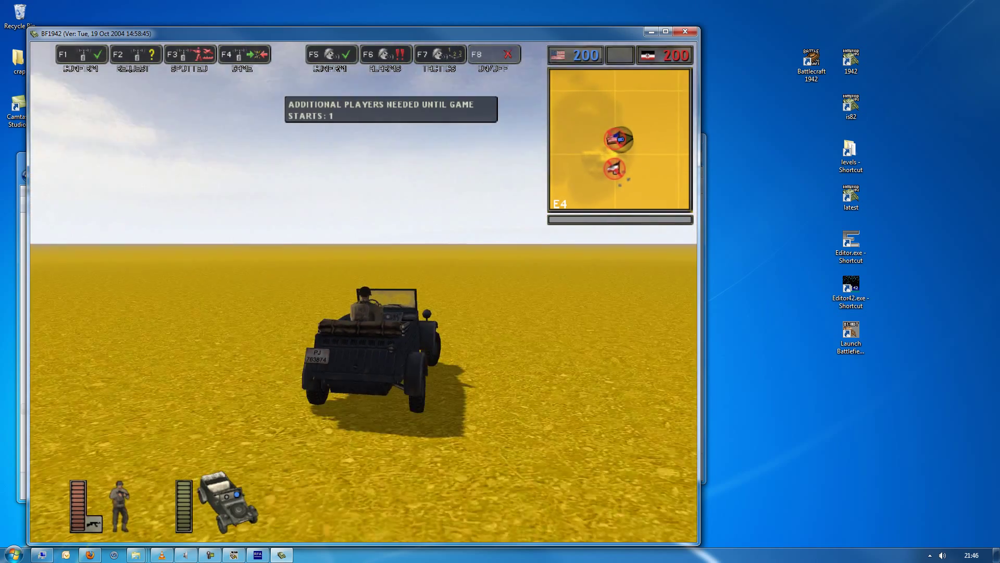
{"action": "key", "text": "w"}
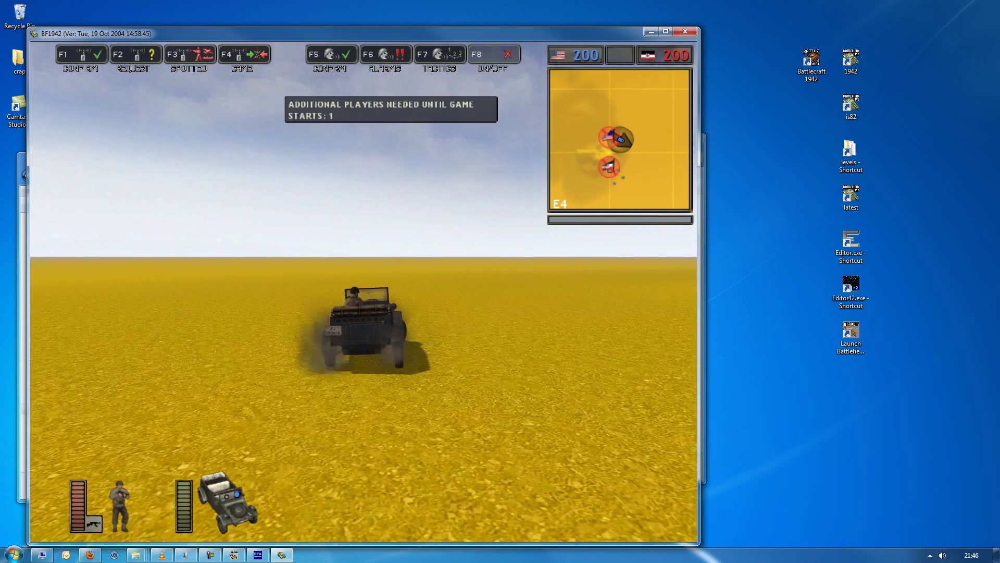
{"action": "key", "text": "d"}
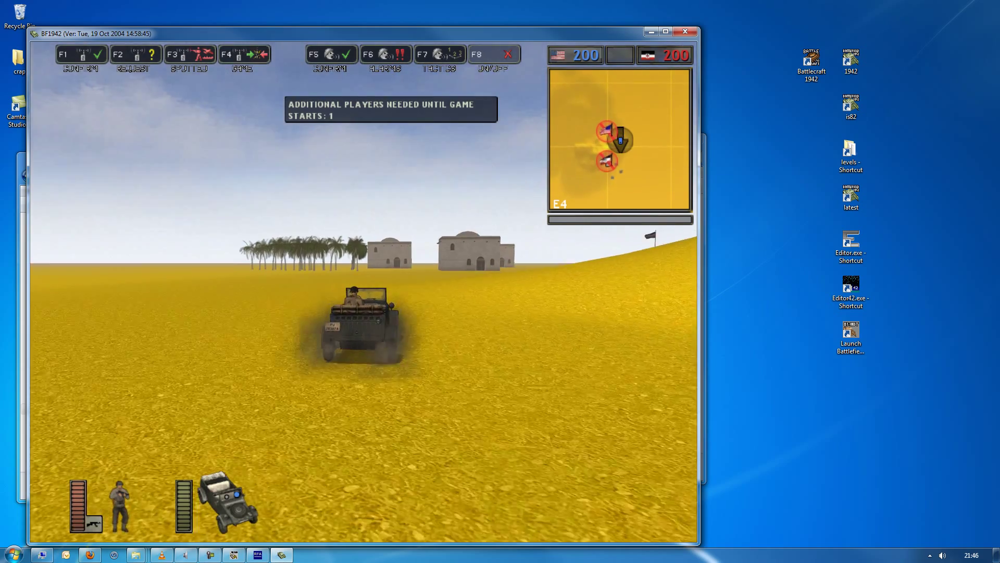
{"action": "key", "text": "d"}
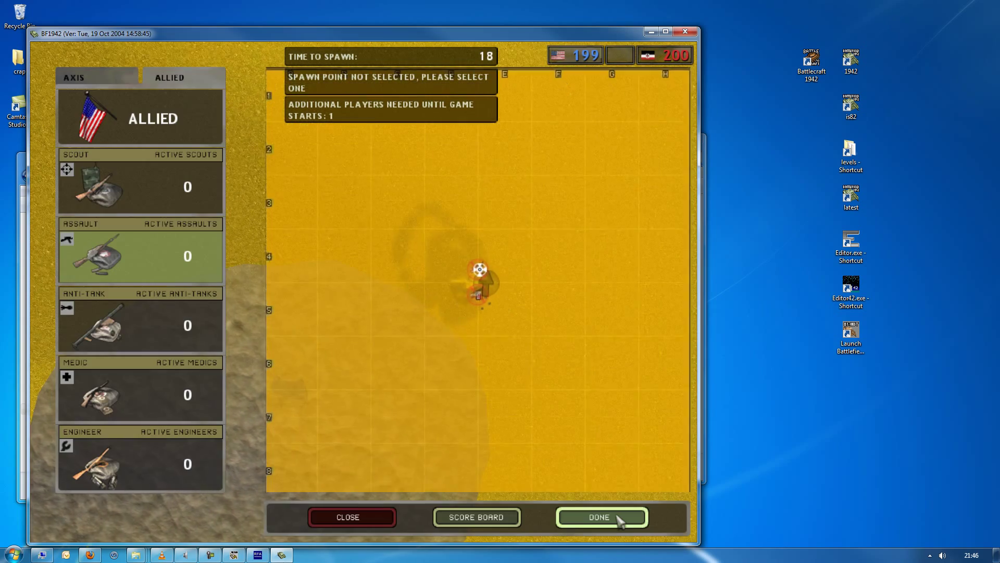
Open and close the game console while waiting to respawn, and board the German car at the Allied base again.
{"action": "key", "text": "grave"}
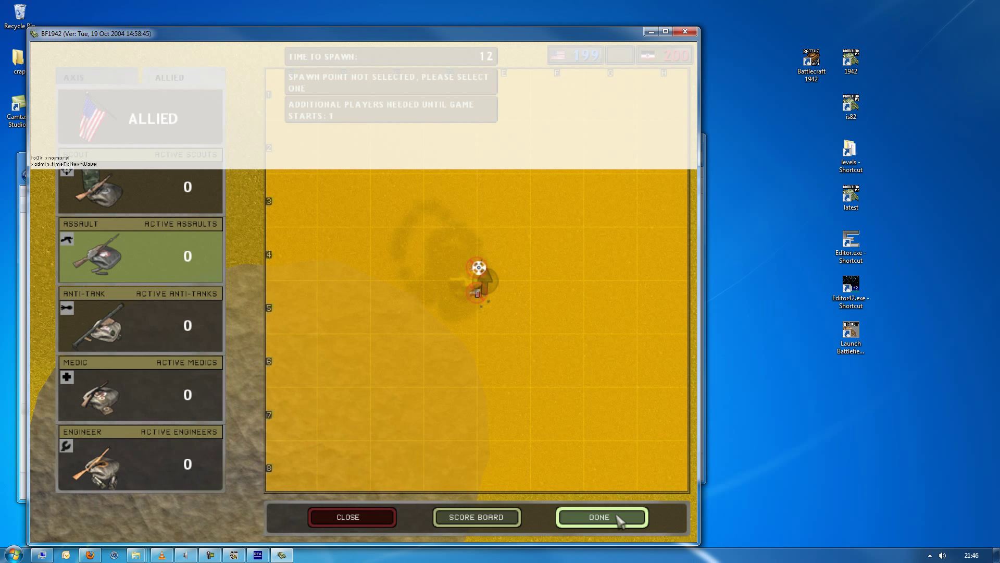
{"action": "key", "text": "grave"}
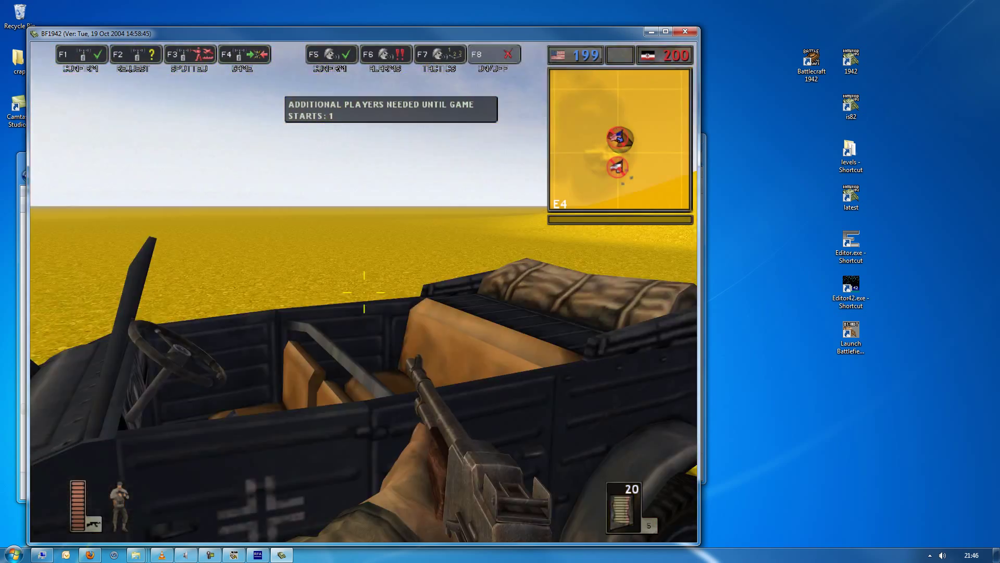
{"action": "key", "text": "e"}
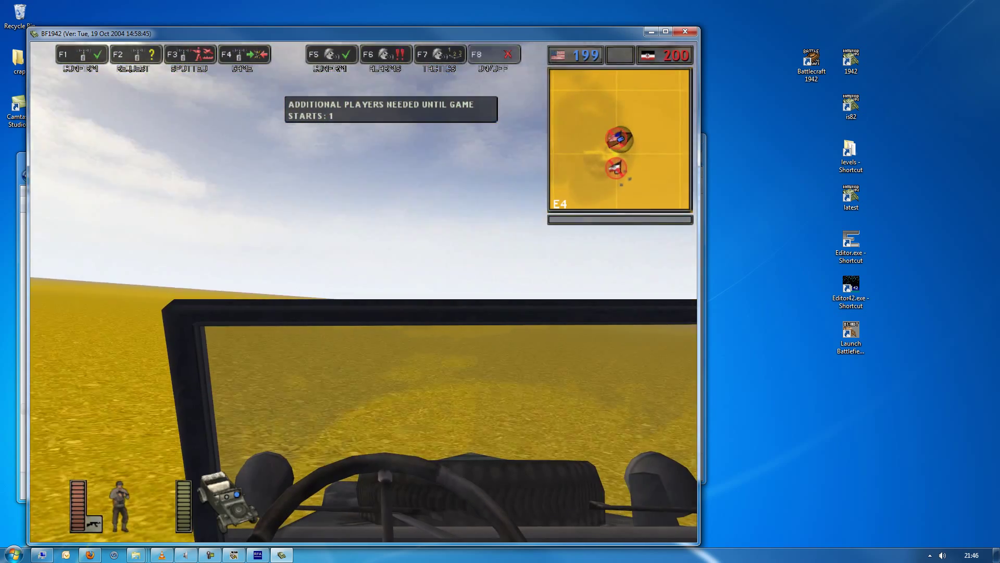
Drive the car in external view past the palm trees and buildings to the Axis flag.
{"action": "key", "text": "F10"}
{"action": "key", "text": "w"}
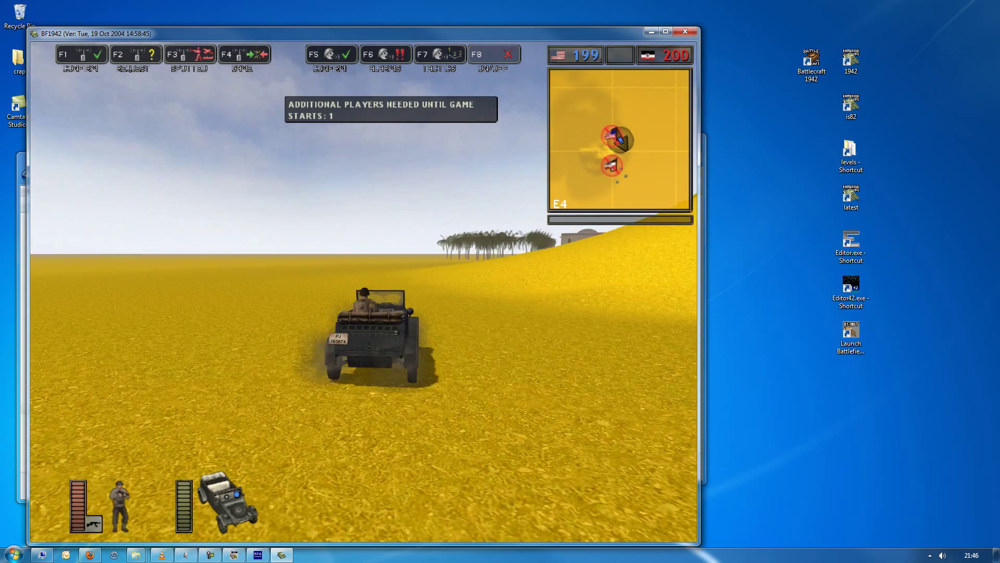
{"action": "key", "text": "d"}
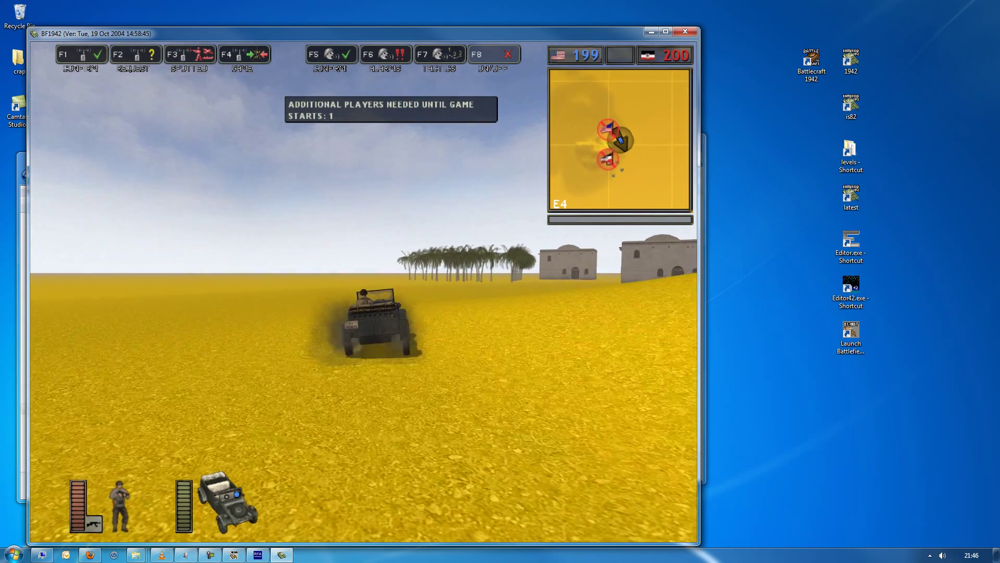
{"action": "key", "text": "d"}
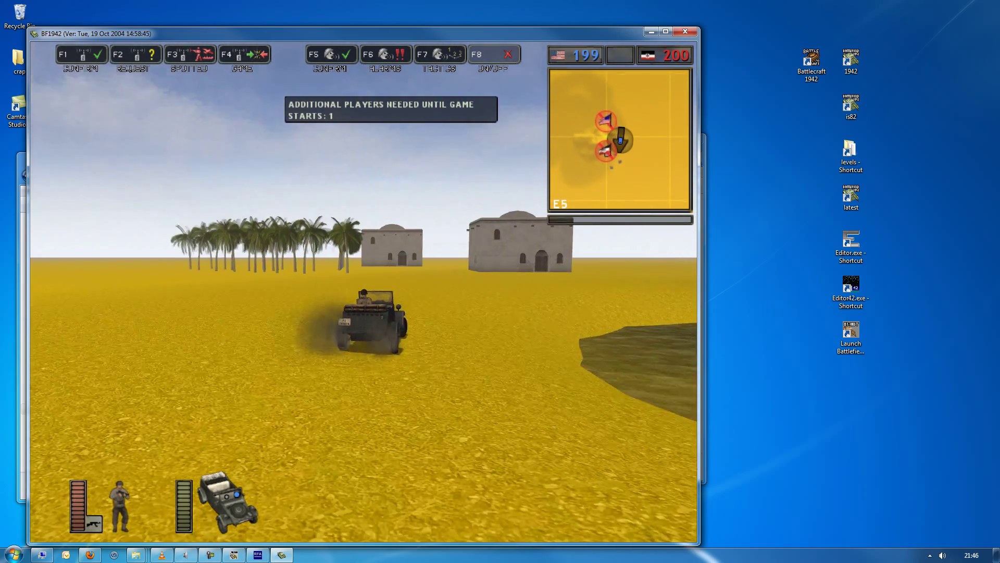
{"action": "key", "text": "d"}
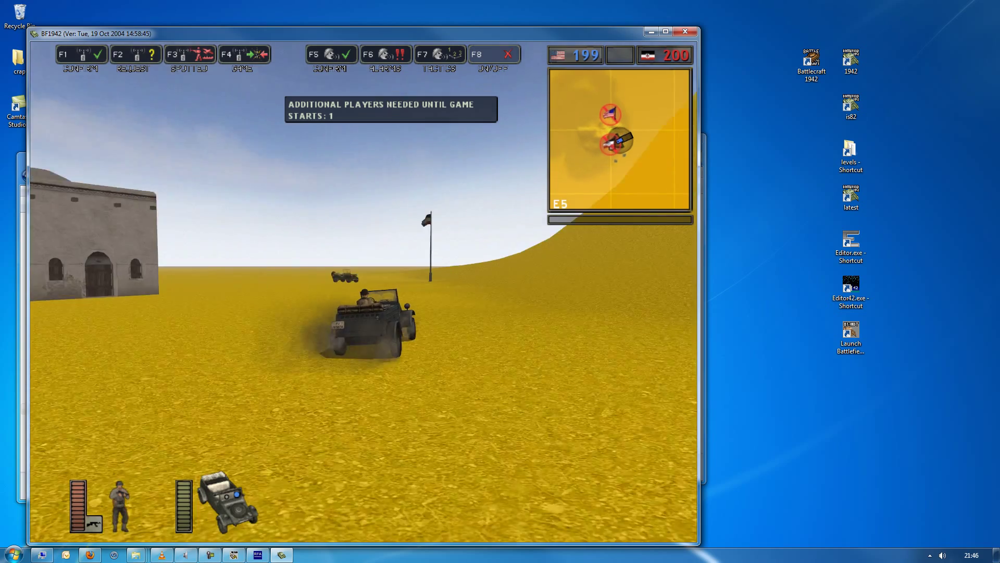
{"action": "key", "text": "a"}
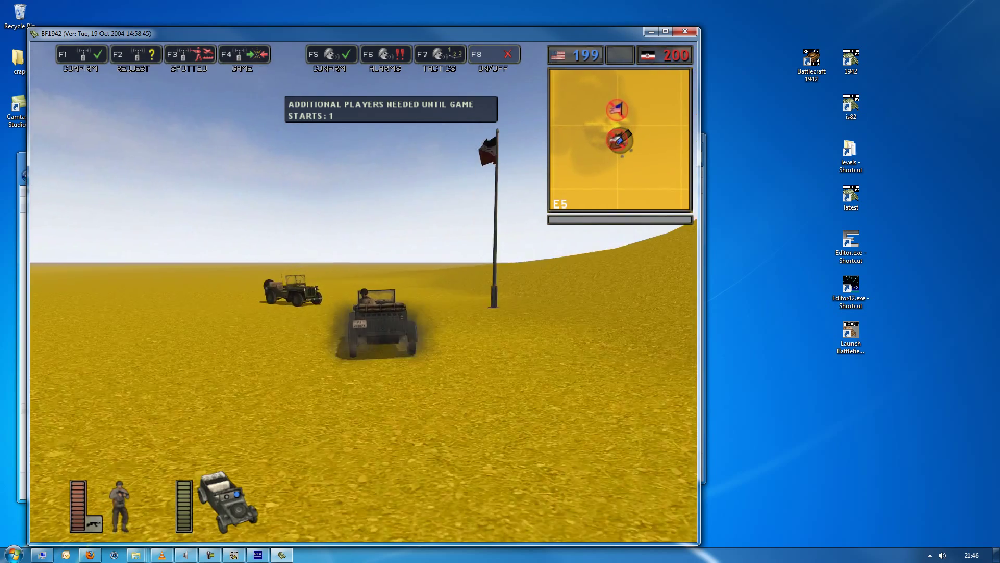
Explore the Axis base on foot, inspecting the jeep, buildings and palms, and show the enlarged level map.
{"action": "key", "text": "e"}
{"action": "key", "text": "w"}
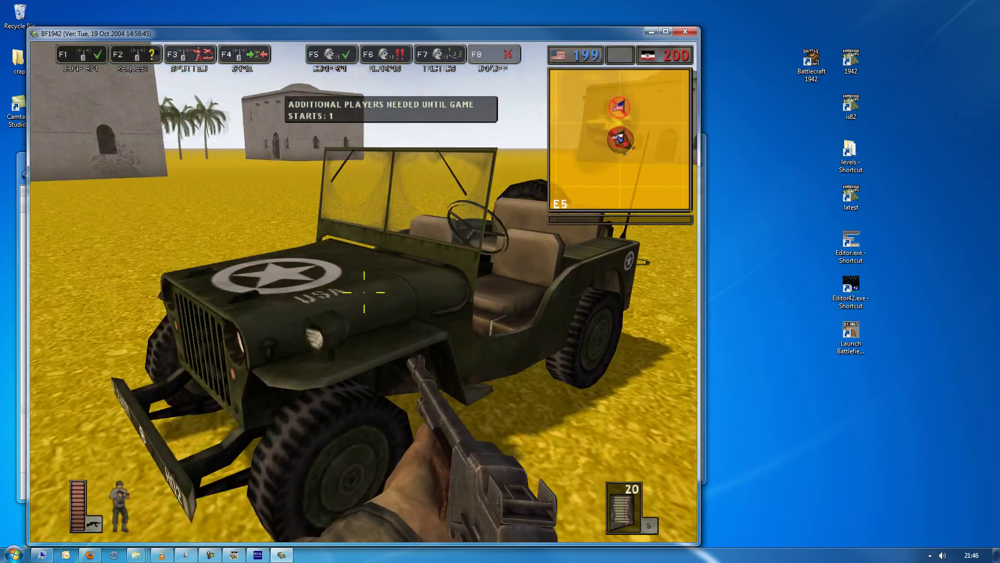
{"action": "key", "text": "d"}
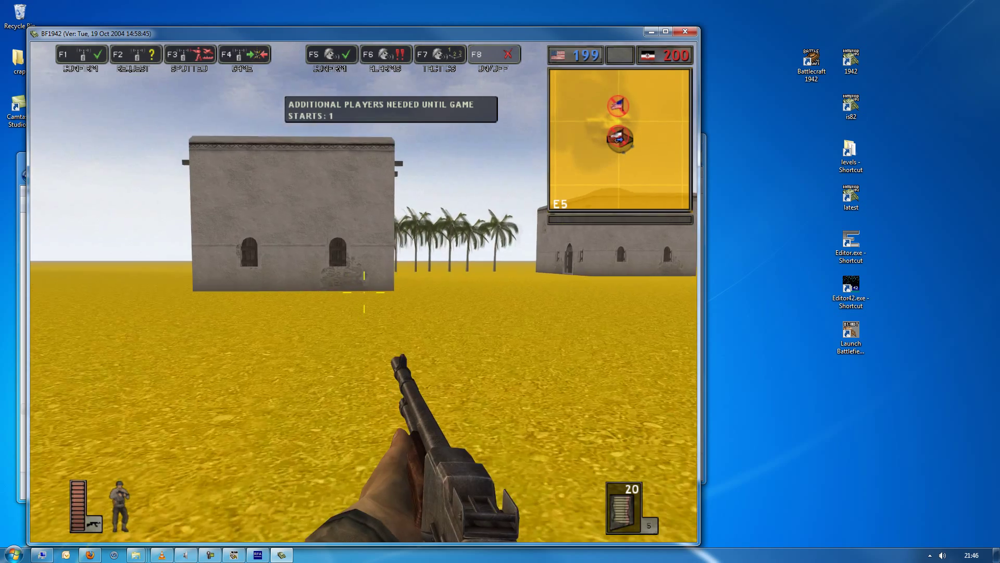
{"action": "key", "text": "w"}
{"action": "key", "text": "a"}
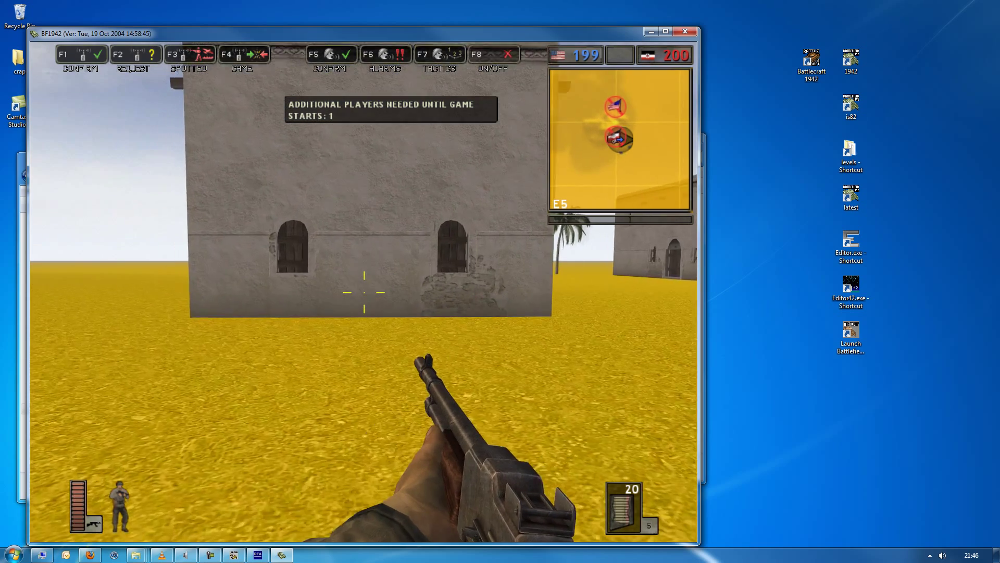
{"action": "key", "text": "a"}
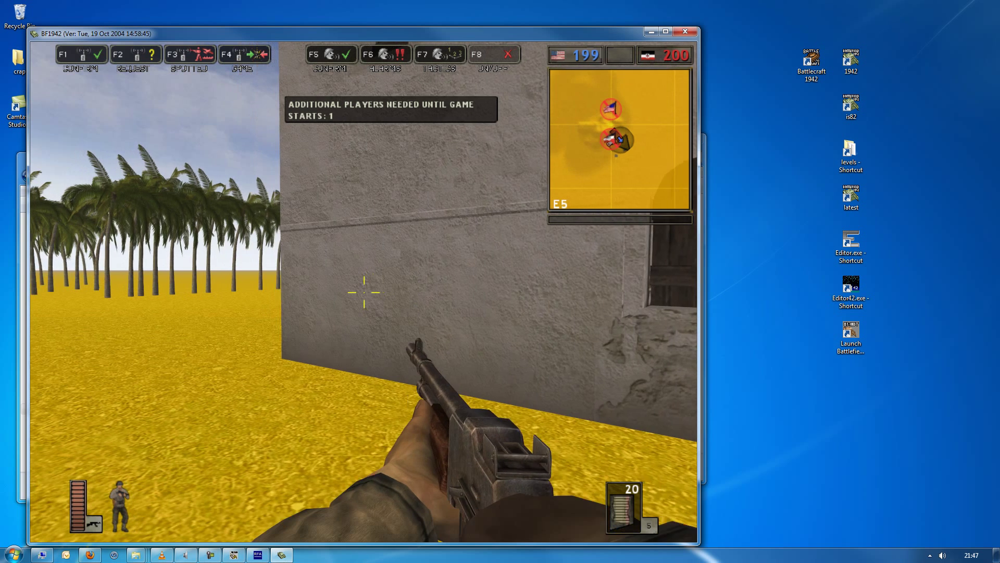
{"action": "key", "text": "n"}
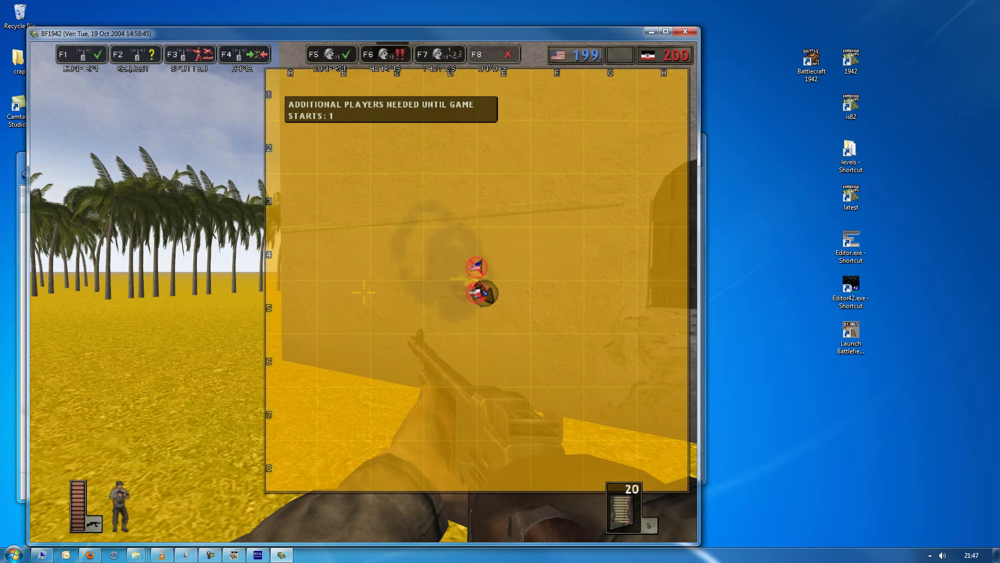